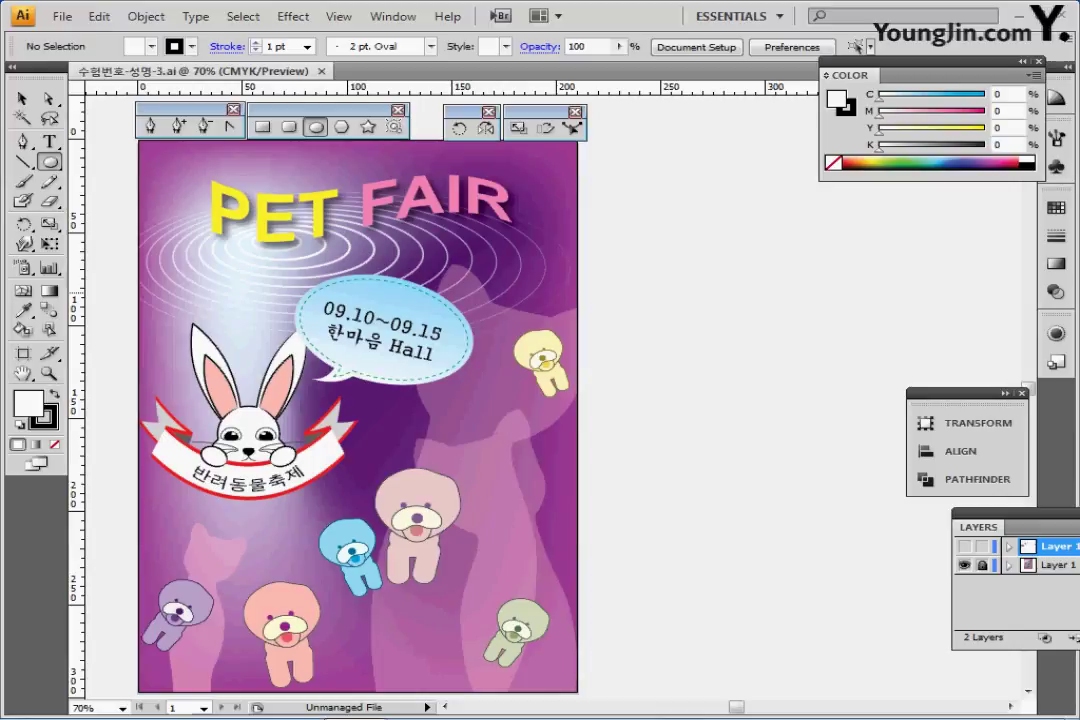
Hide the locked poster layer and show the layer holding the dog drawing and its colour swatches
click(964, 565)
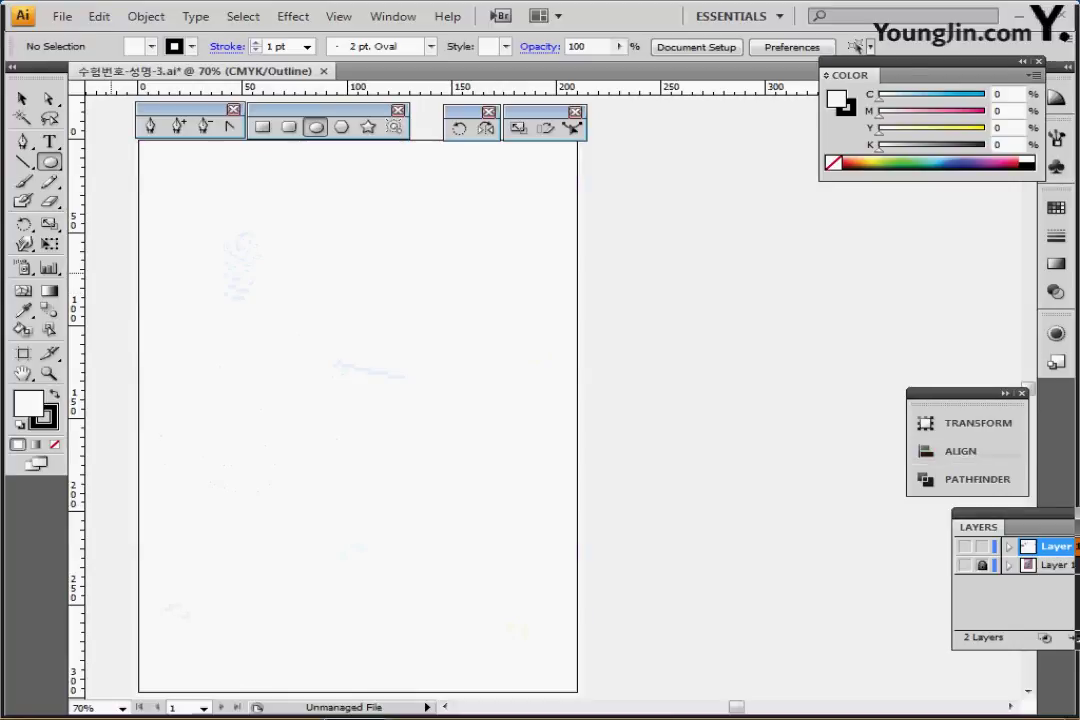
drag(250, 228, 752, 391)
key(ctrl+1)
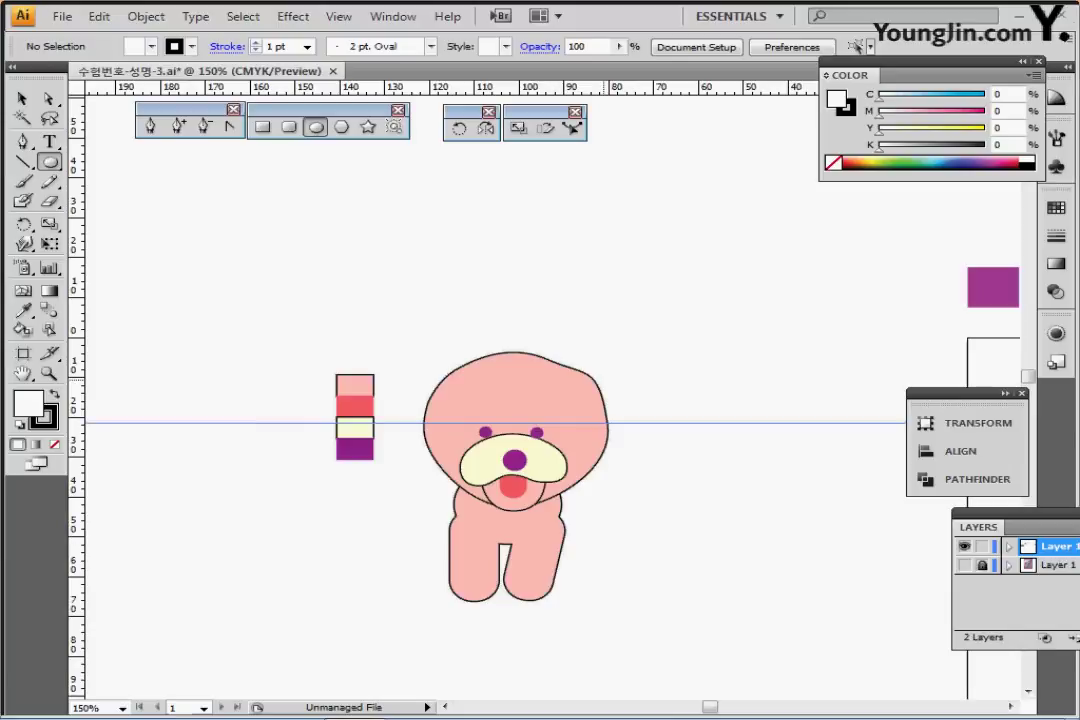
ctrl+click(594, 439)
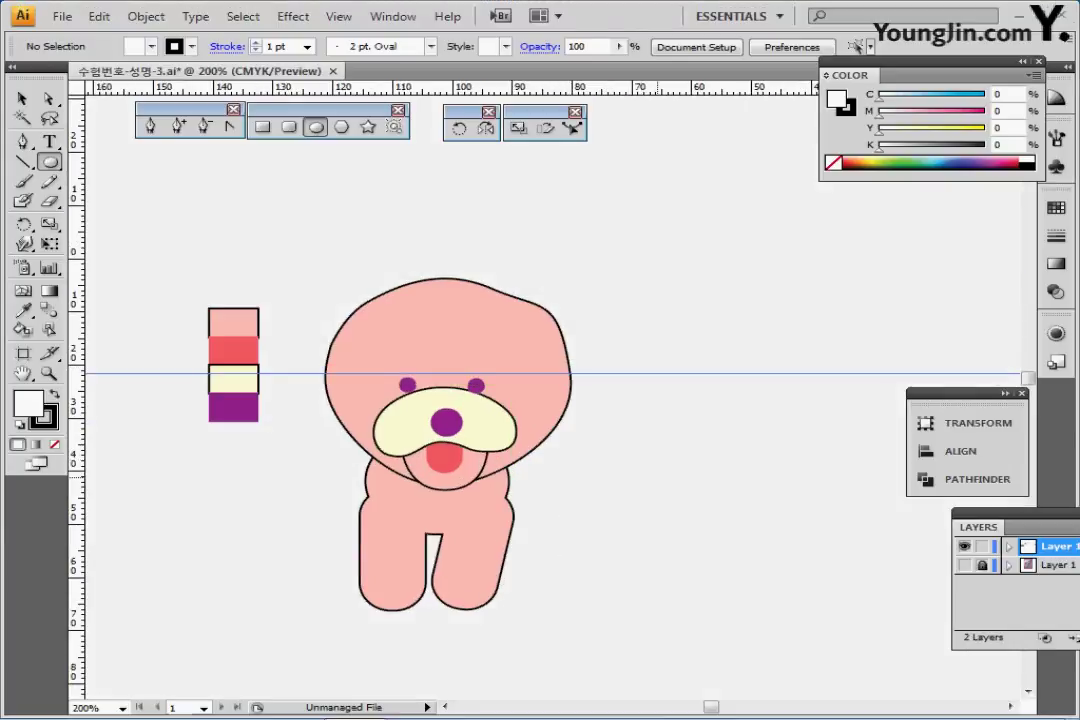
drag(610, 453, 560, 336)
scroll(540, 346, right, 2)
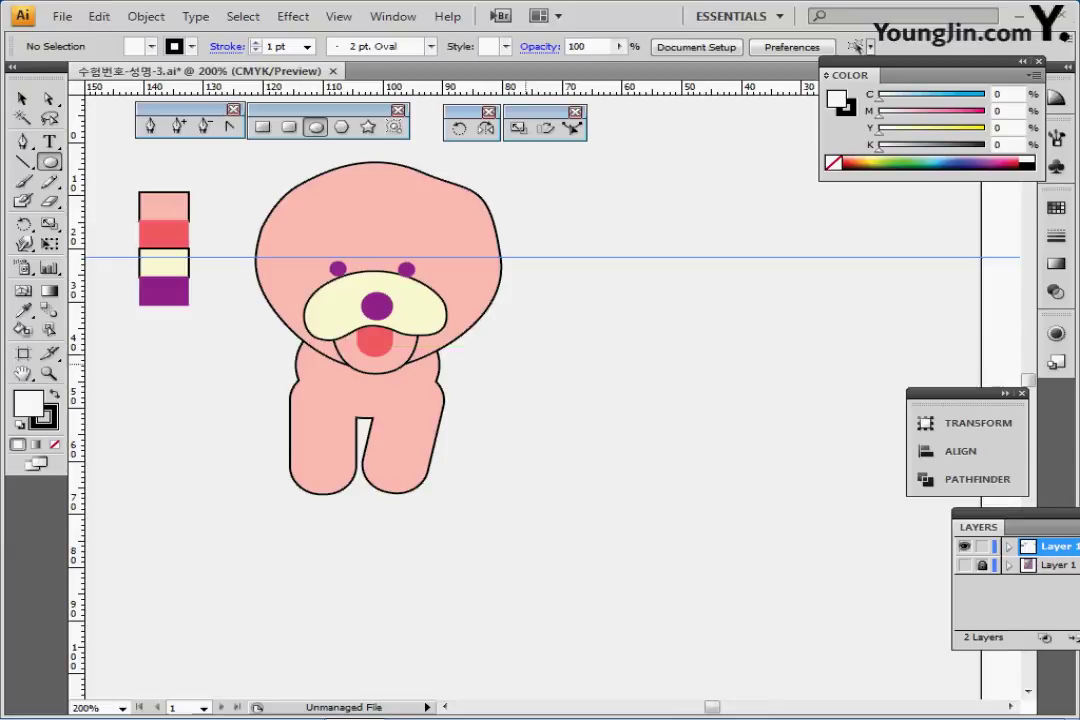
drag(551, 311, 494, 319)
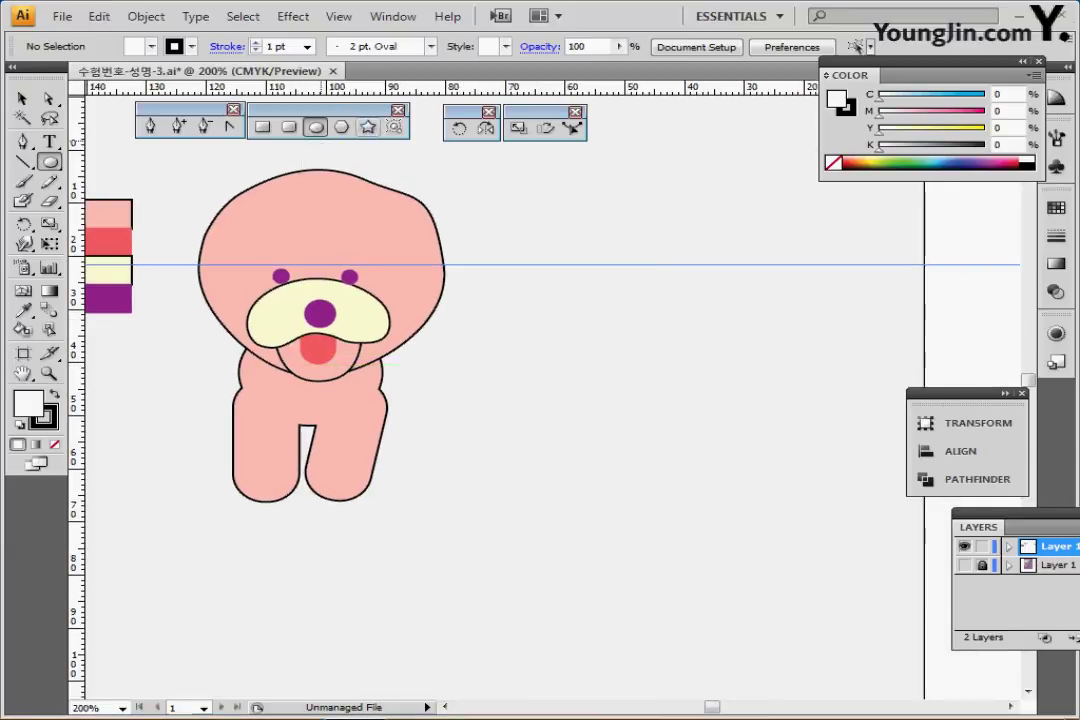
Draw a 24 mm by 20 mm ellipse beside the dog, using the light pink swatch's fill and black outline
ctrl+click(110, 212)
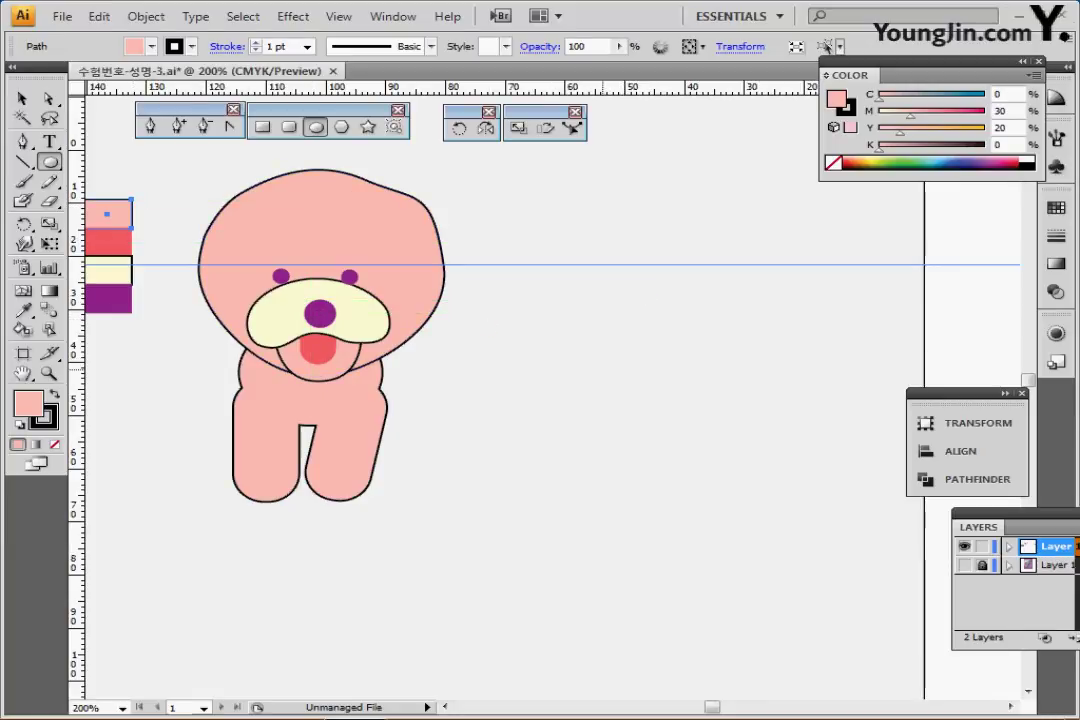
click(603, 370)
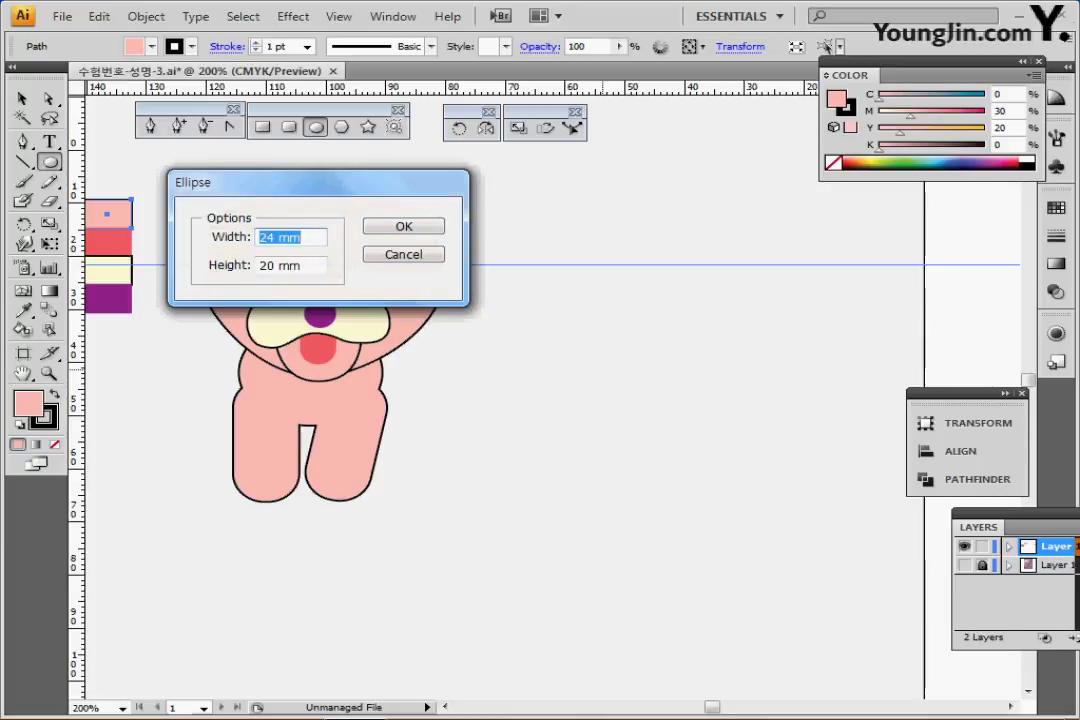
key(Tab)
key(Return)
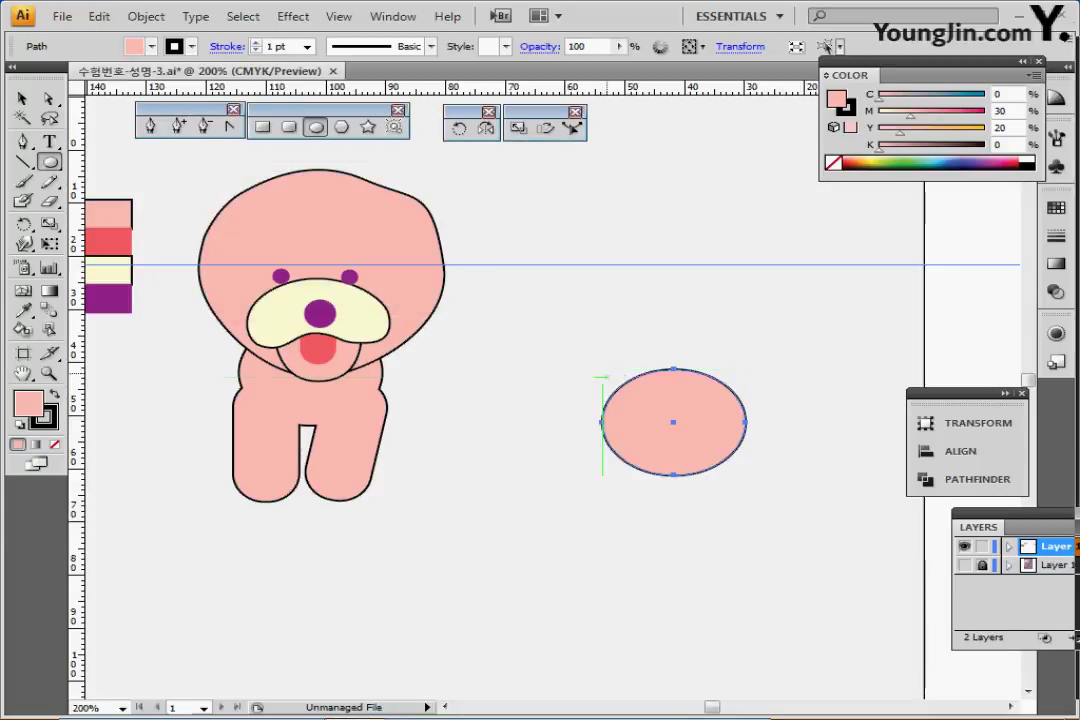
drag(673, 422, 638, 380)
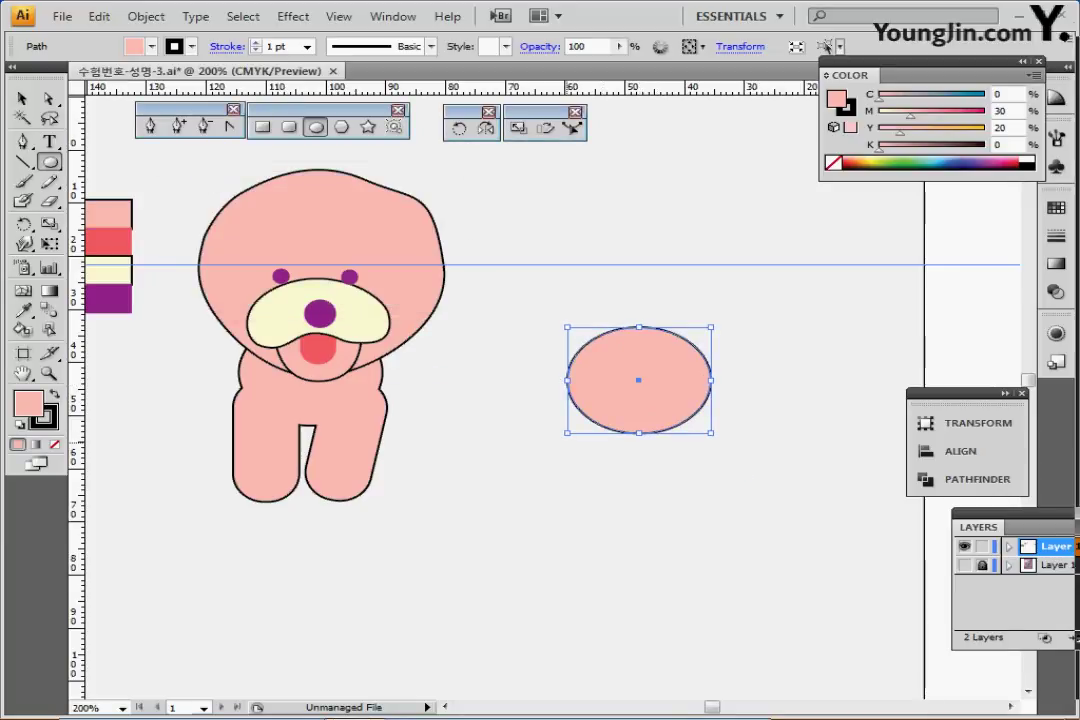
Draw a pink rounded rectangle about 21 mm tall over the ellipse's lower left part as the first leg
click(289, 126)
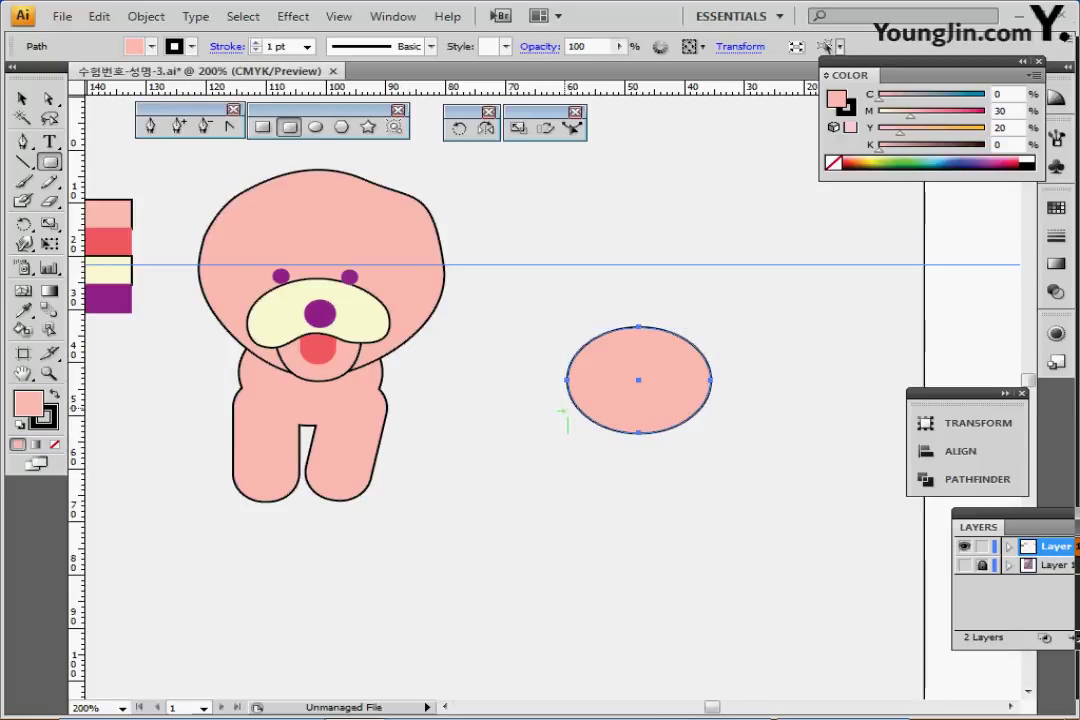
drag(557, 402, 617, 512)
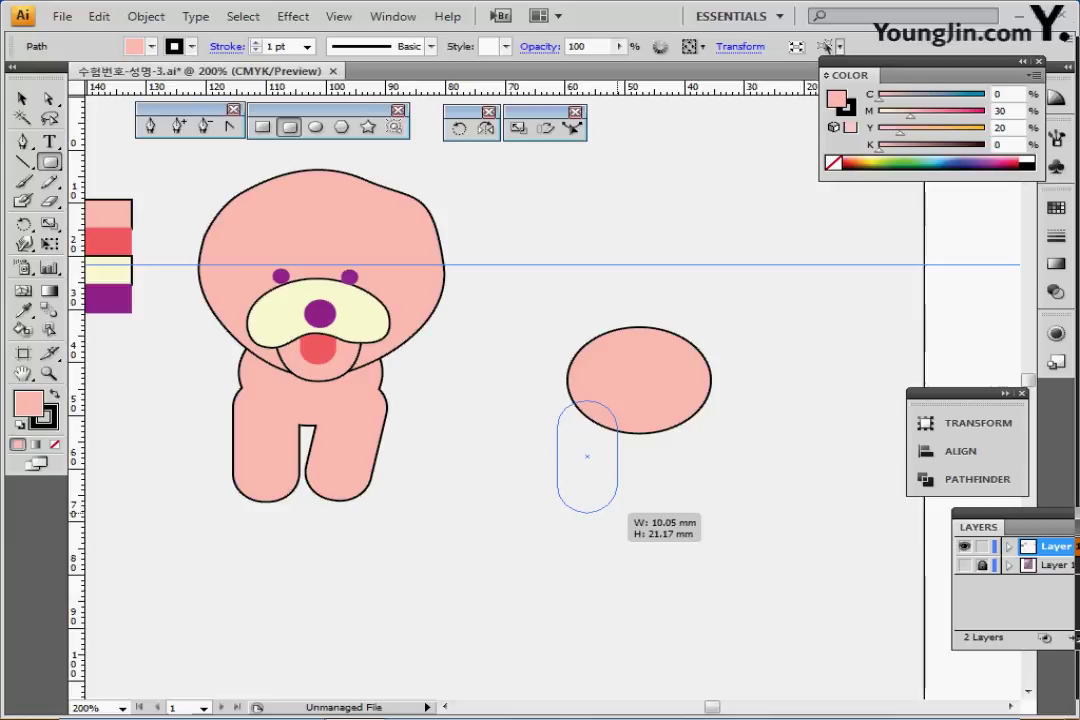
drag(617, 512, 615, 481)
key(Left)
key(Right)
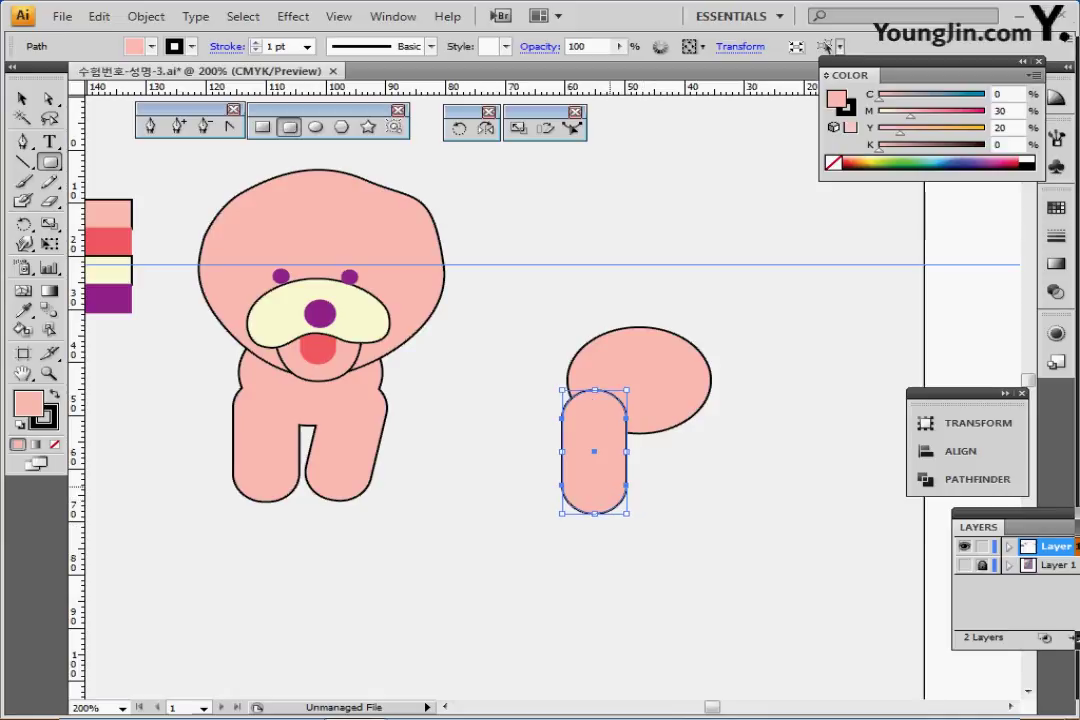
Make a copy of the leg rotated by -12° and move it horizontally to form the second leg
key(r)
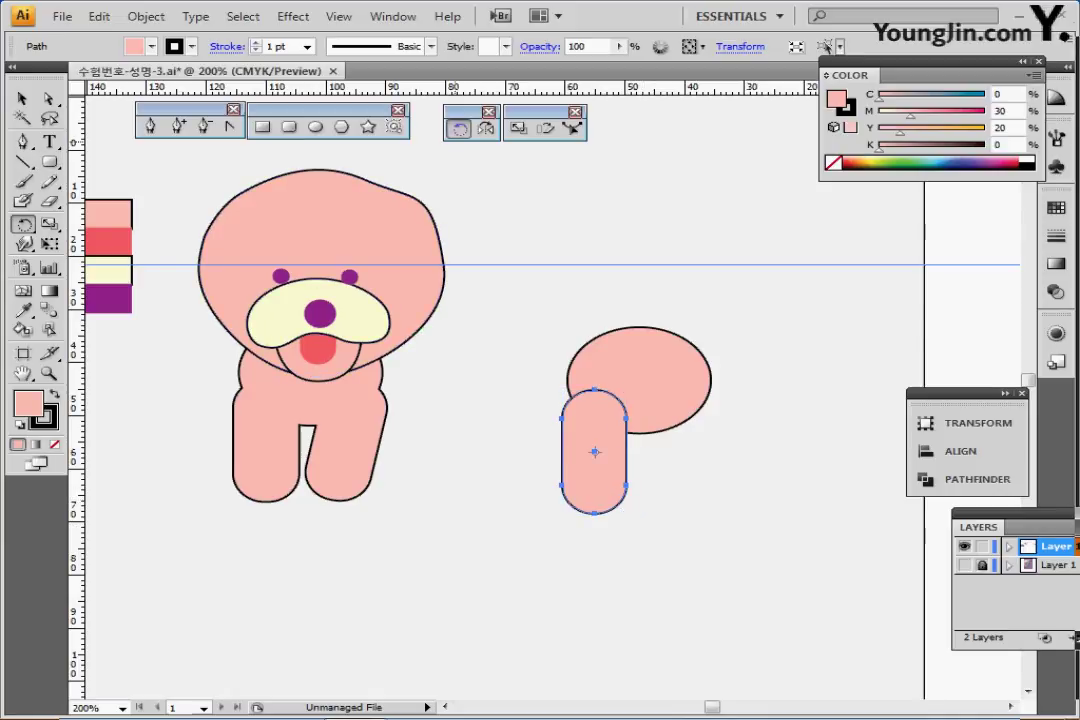
key(Return)
text(-)
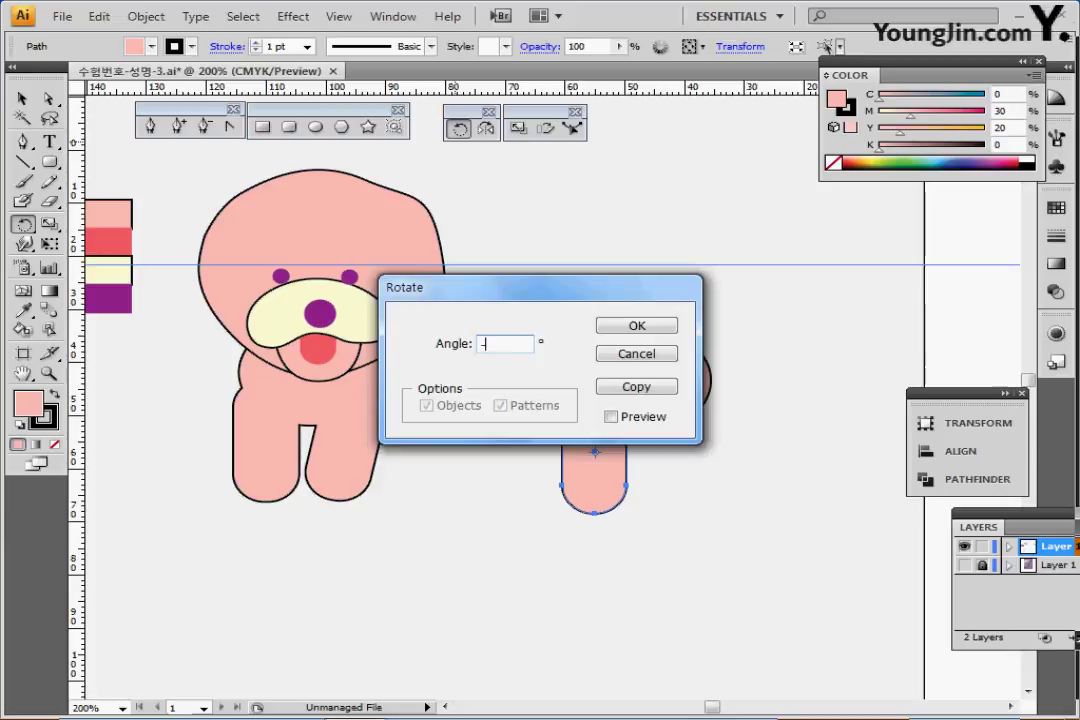
text(12)
key(Return)
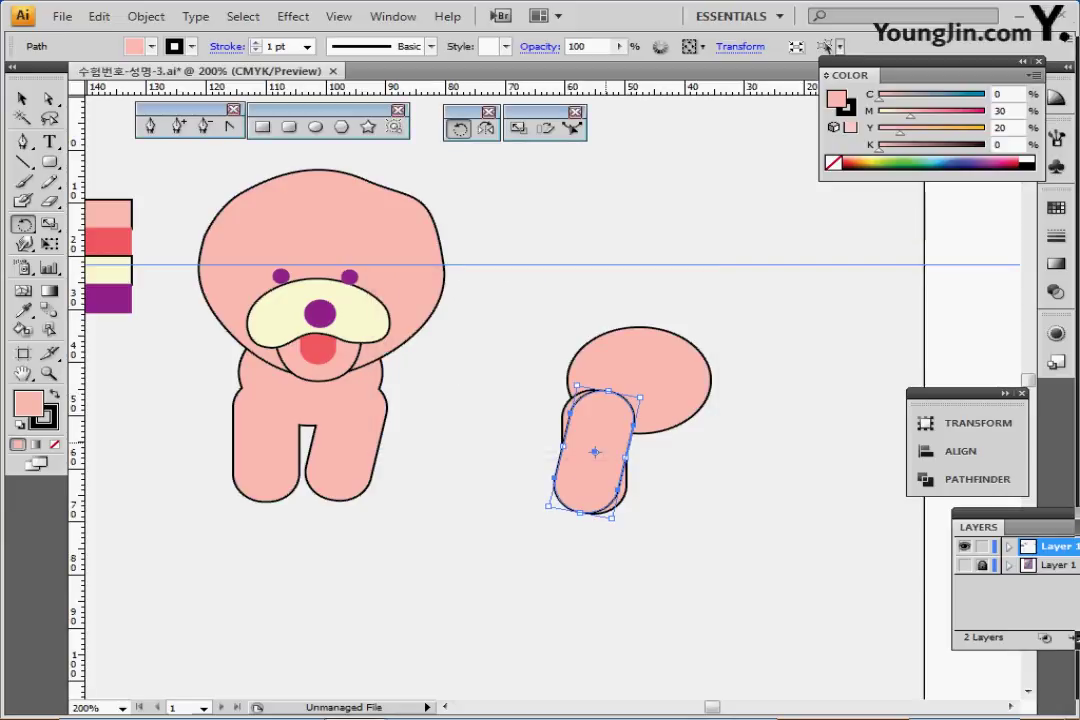
drag(595, 452, 673, 452)
key(ctrl+shift+a)
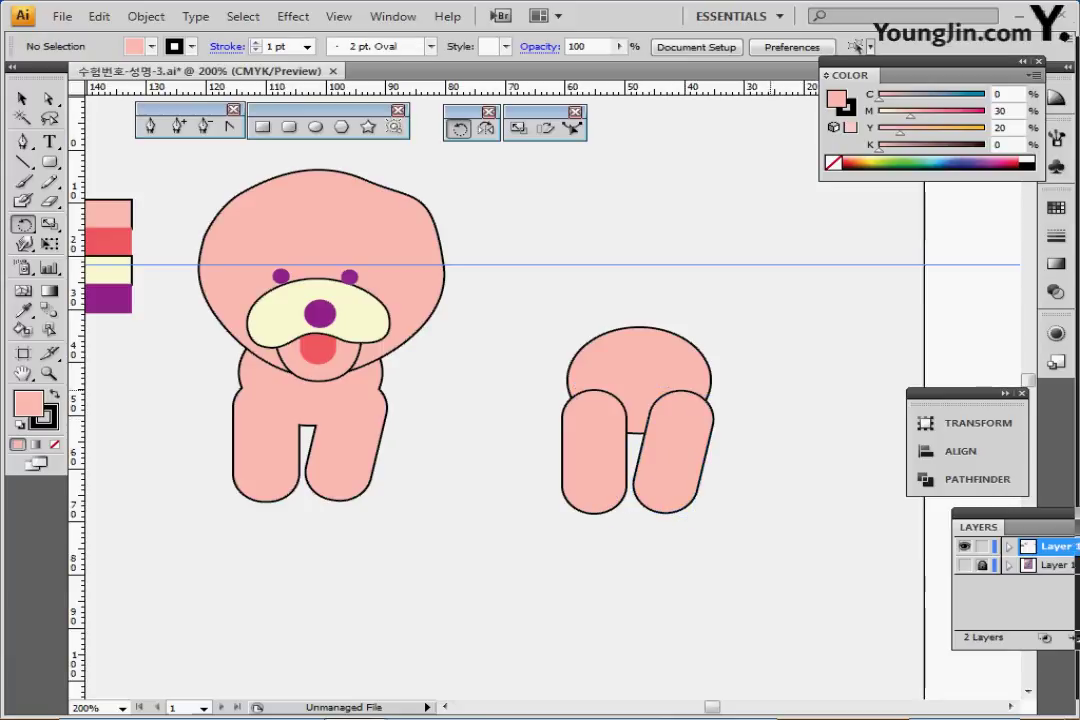
Unite the ellipse and both legs into a single body shape with Pathfinder
drag(472, 267, 672, 456)
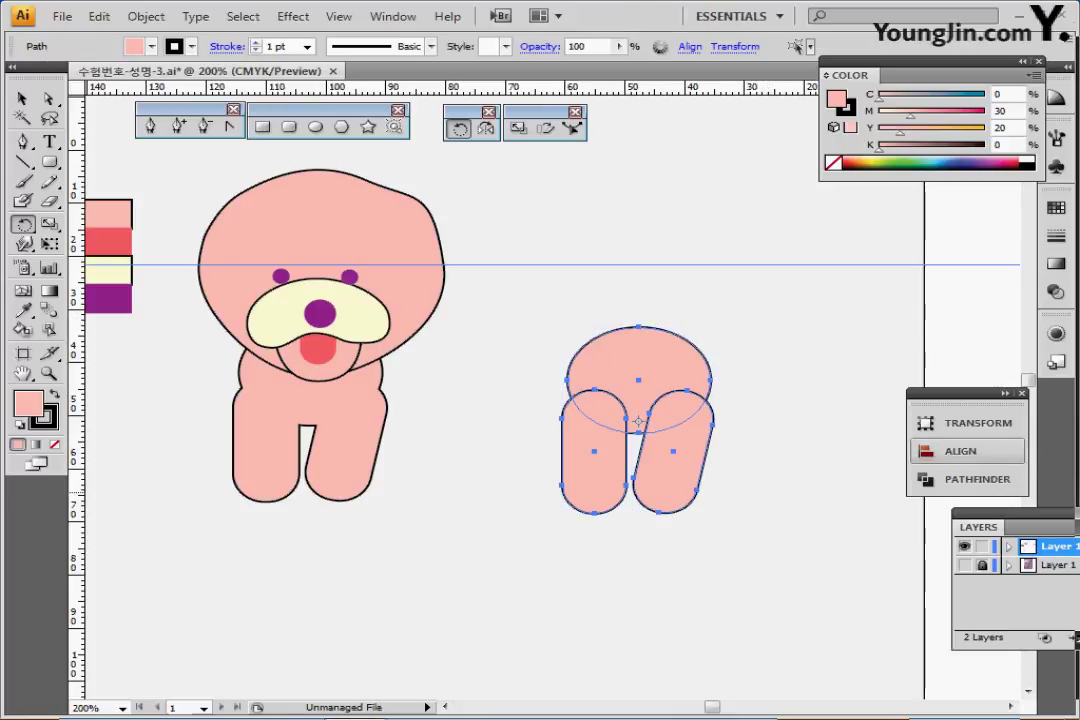
drag(972, 394, 892, 290)
click(925, 290)
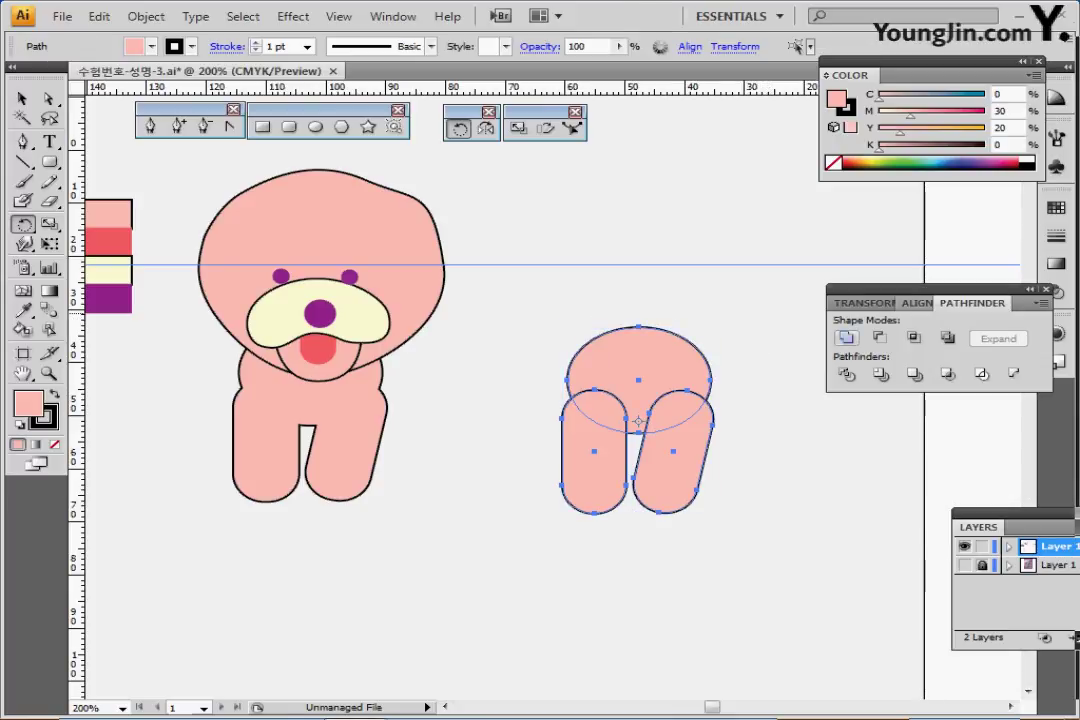
click(846, 338)
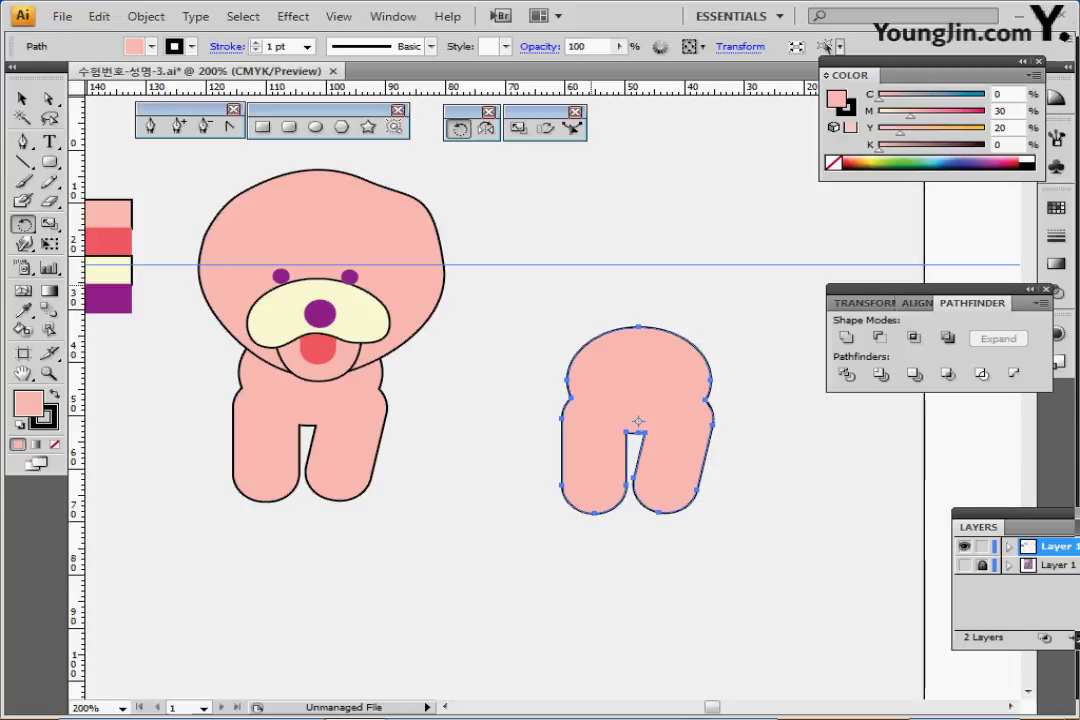
ctrl+click(508, 280)
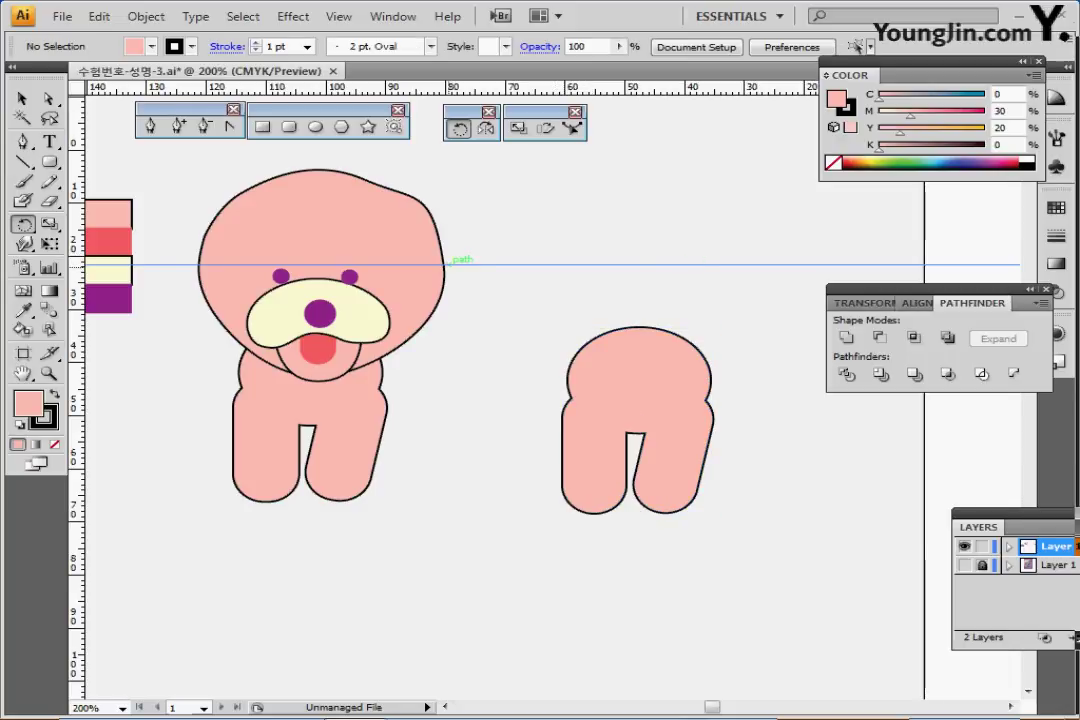
Copy the original dog's head and chin shapes onto the new body and place the body behind them
ctrl+click(420, 240)
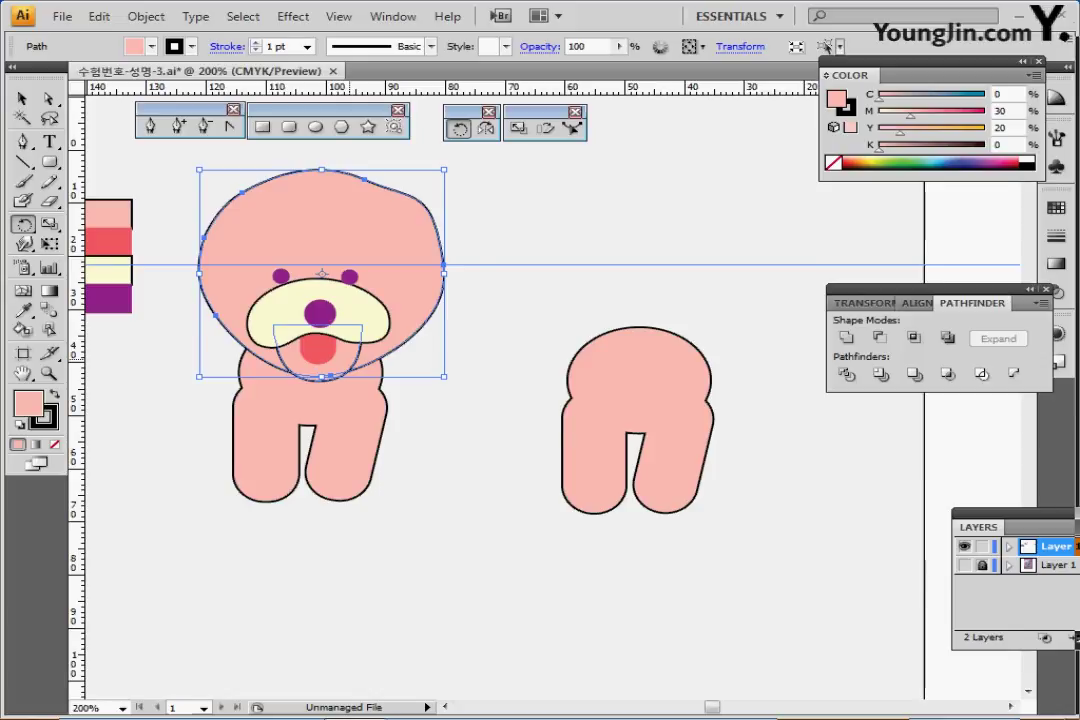
shift+click(320, 330)
drag(400, 278, 713, 278)
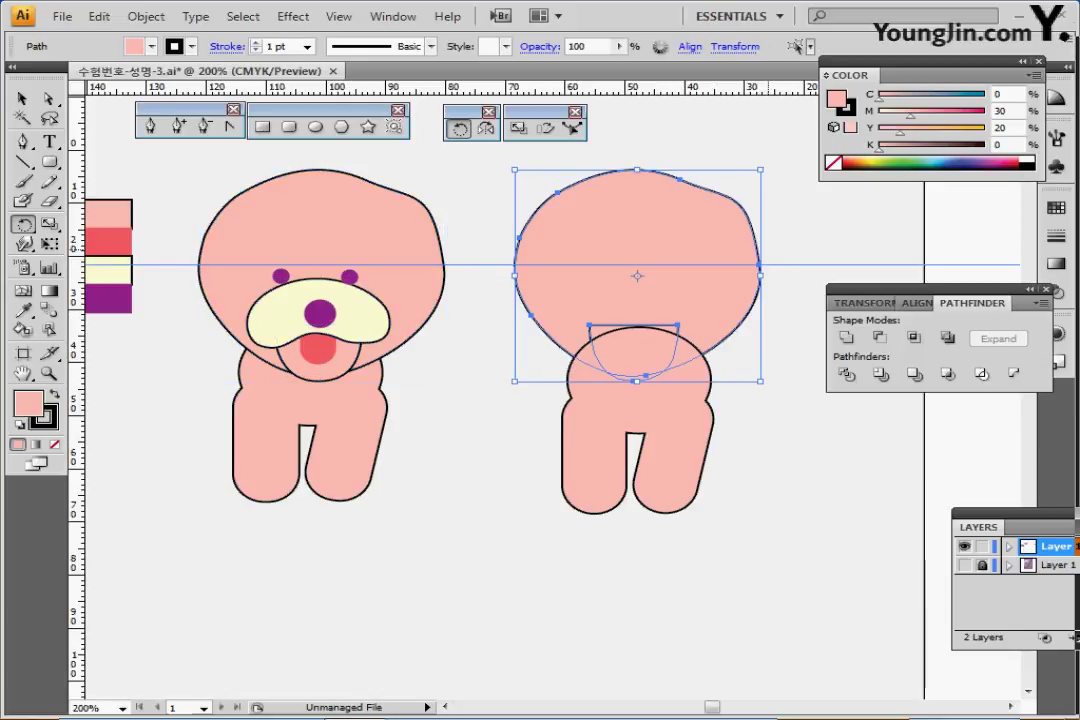
click(638, 425)
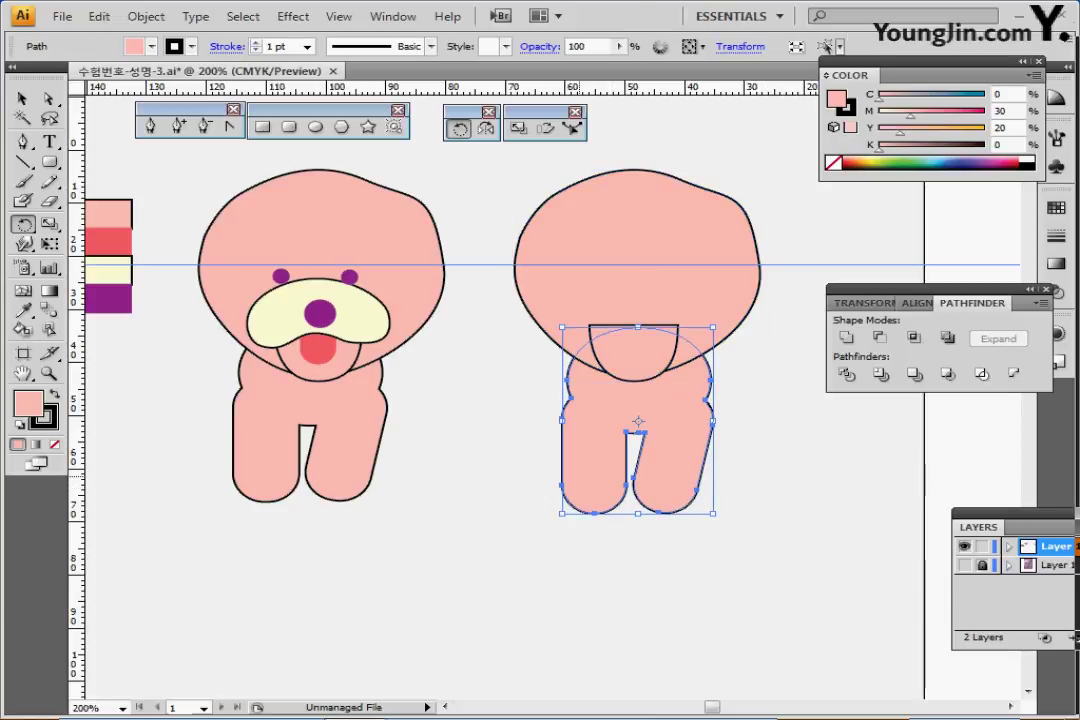
ctrl+click(490, 402)
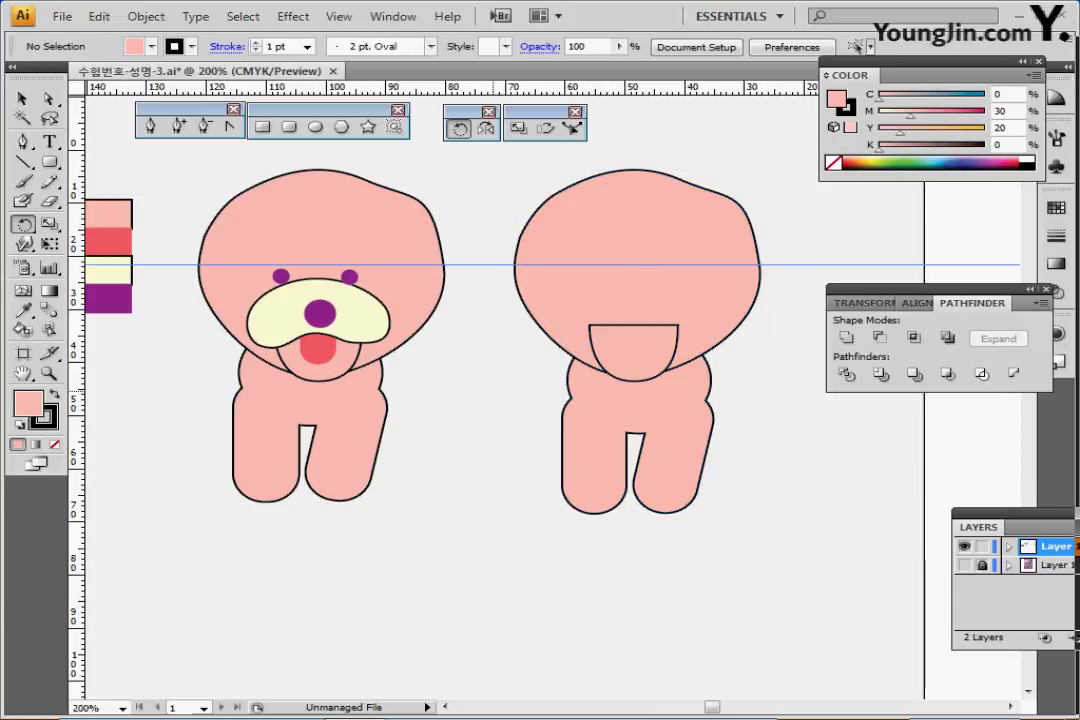
Draw a rounded tongue in the original tongue's red without outline, and cover its upper part with a copy of the cream muzzle
ctrl+click(318, 352)
ctrl+click(474, 220)
click(289, 127)
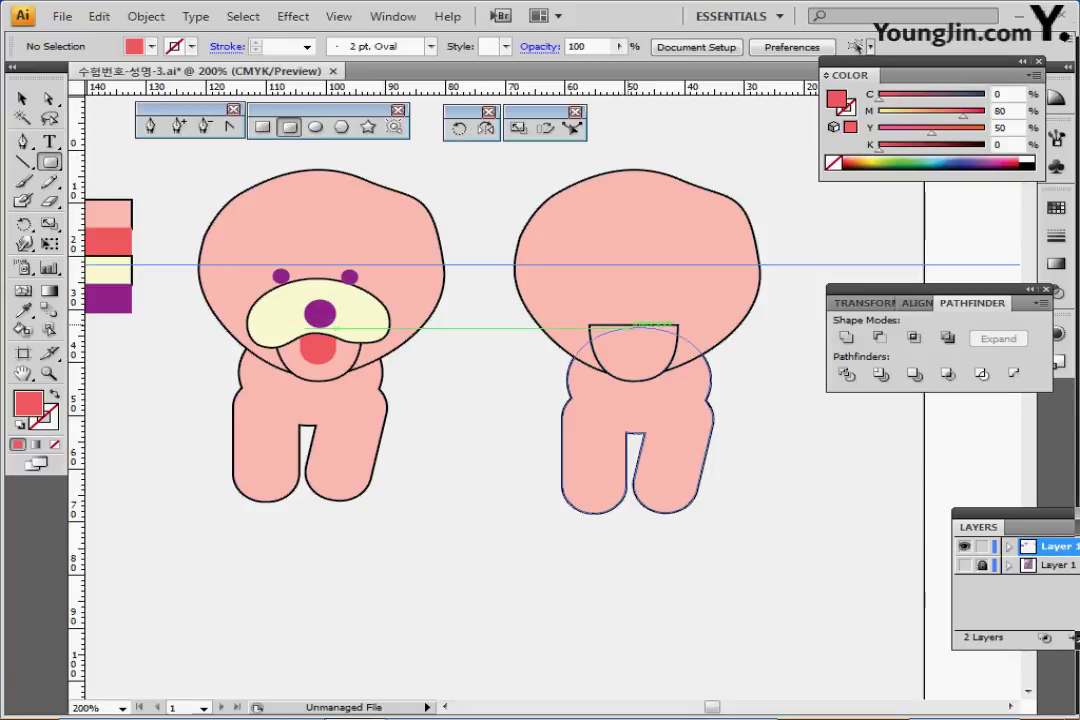
drag(623, 315, 630, 349)
ctrl+click(534, 396)
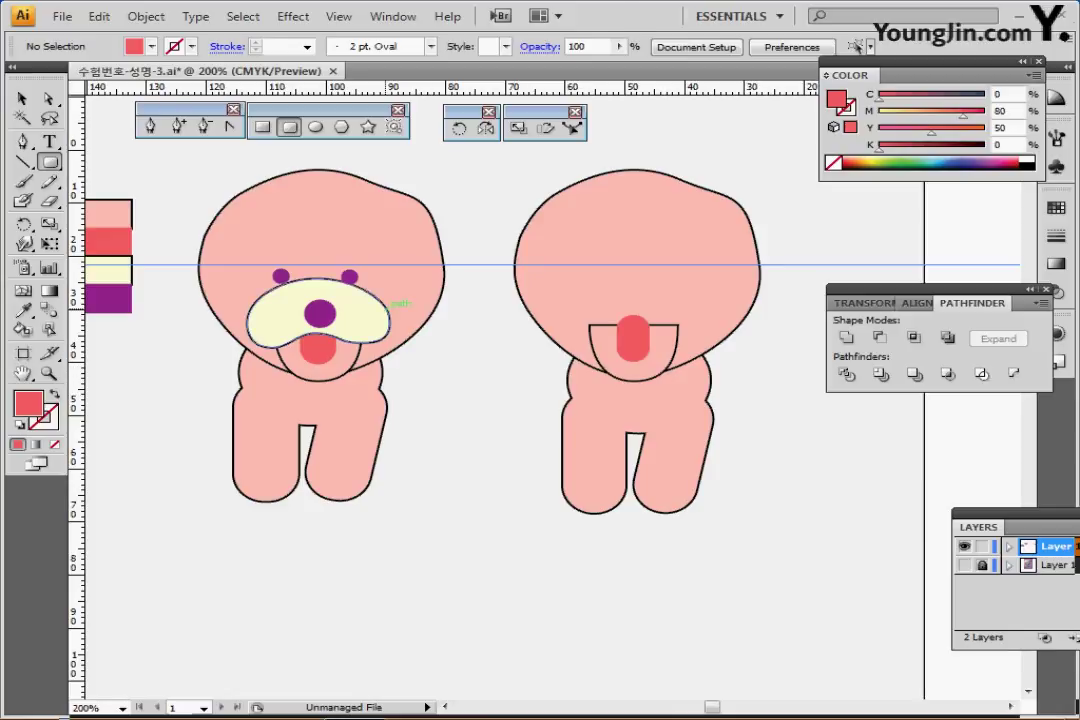
drag(364, 314, 680, 314)
ctrl+click(486, 436)
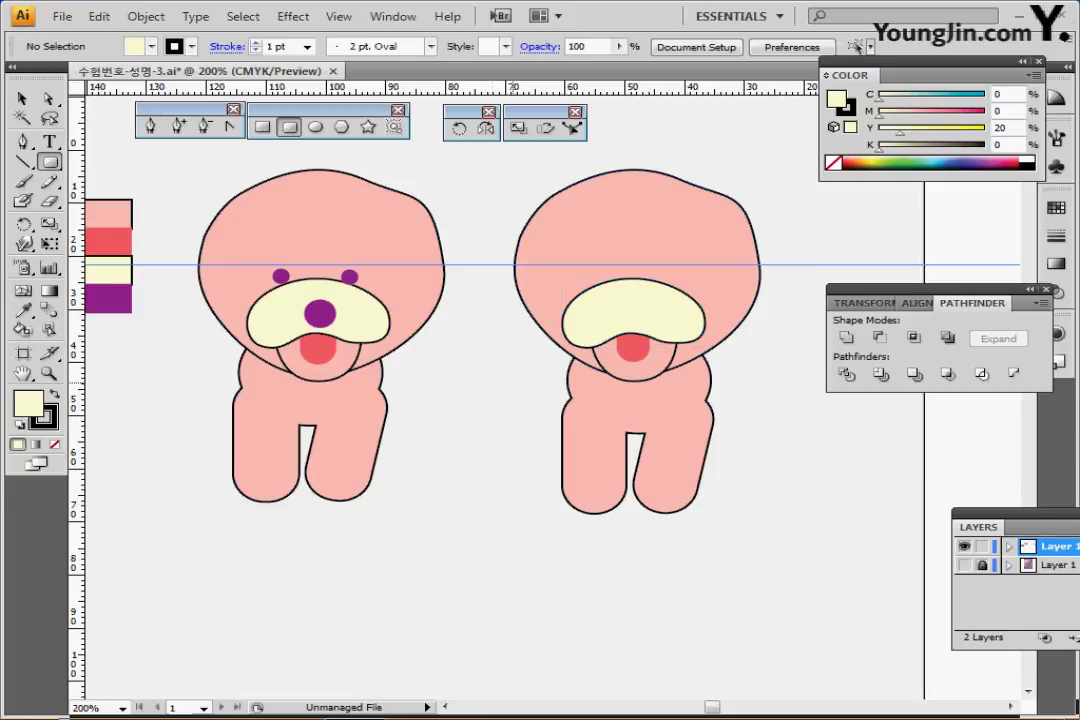
Copy the original dog's purple nose and both eyes onto the new dog's face
drag(527, 358, 556, 348)
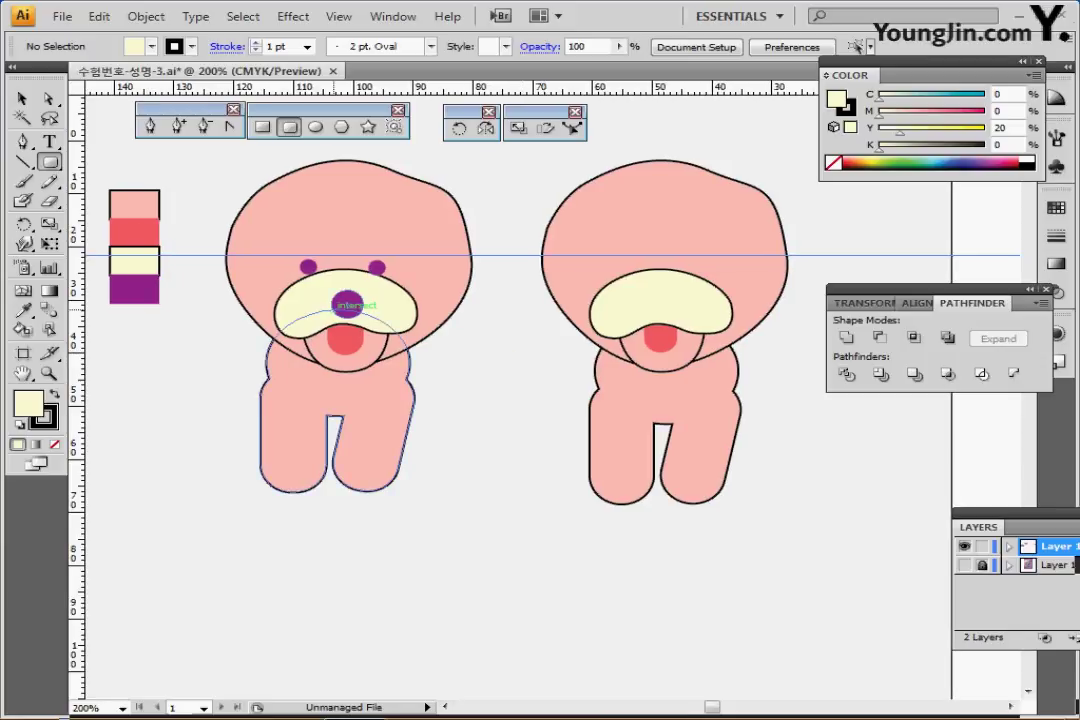
ctrl+click(347, 304)
ctrl+shift+click(308, 267)
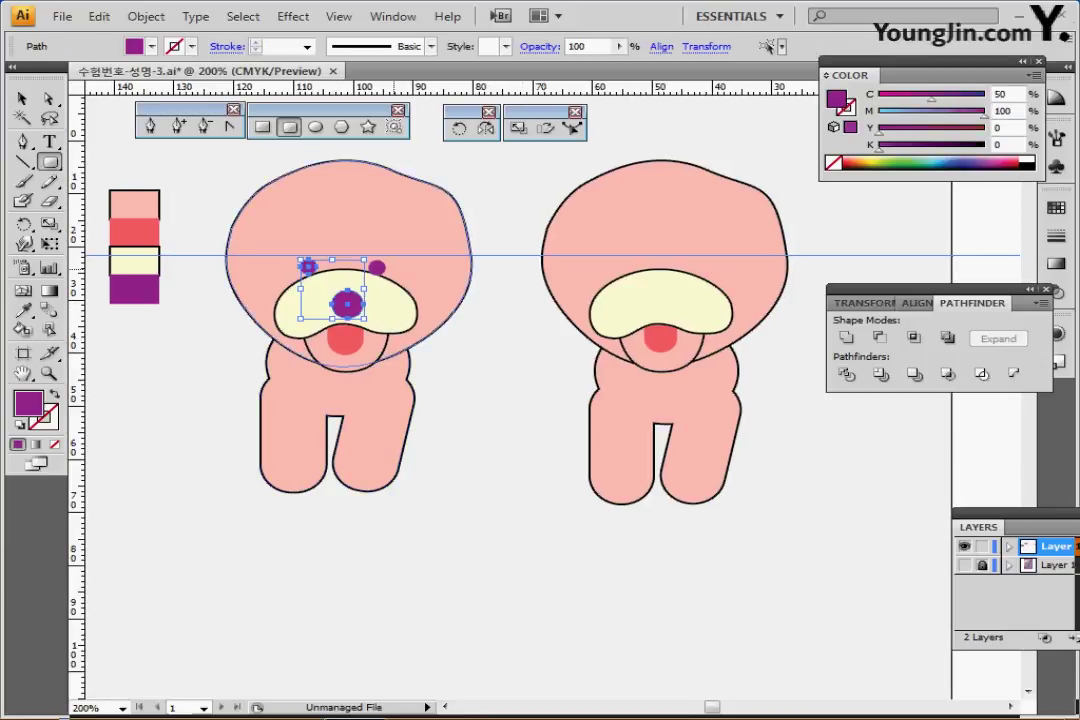
ctrl+shift+click(377, 268)
drag(347, 302, 660, 305)
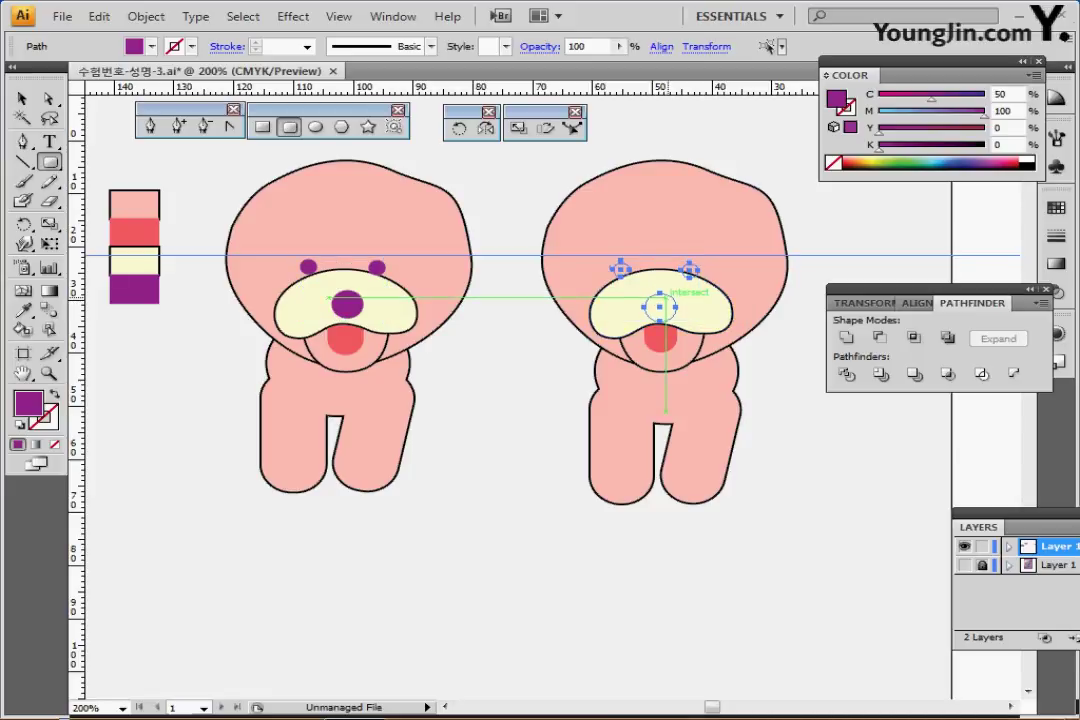
key(Delete)
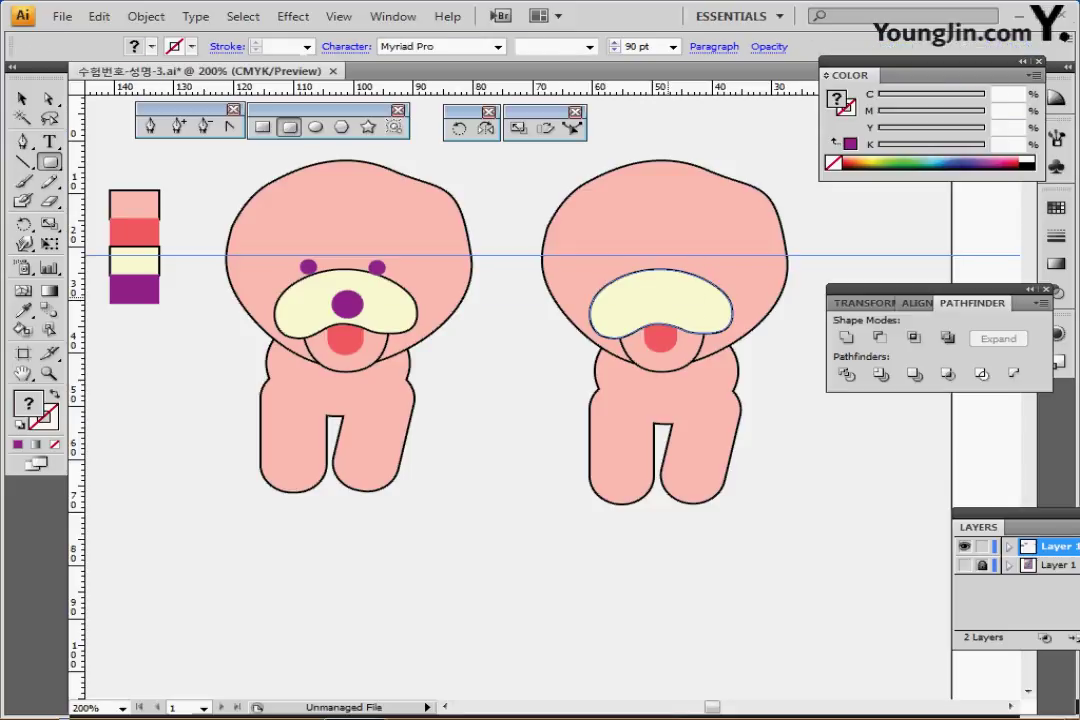
key(ctrl+z)
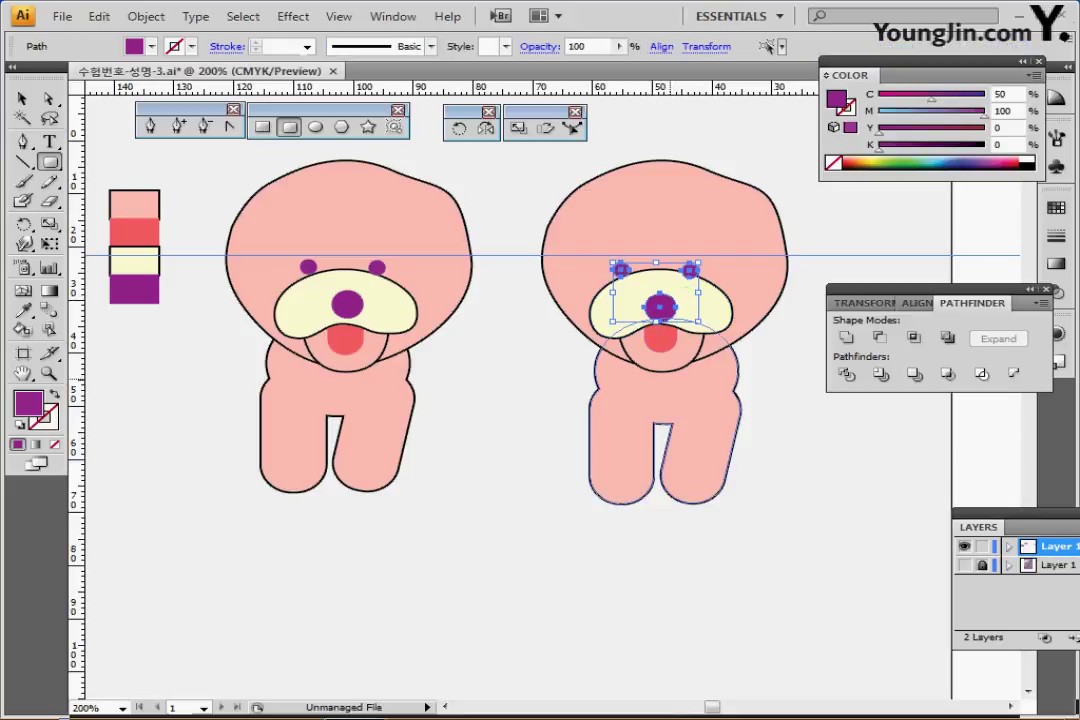
Nudge the copied nose and eyes into place and move the new dog's right-hand eye farther outward
drag(659, 309, 701, 268)
ctrl+click(498, 422)
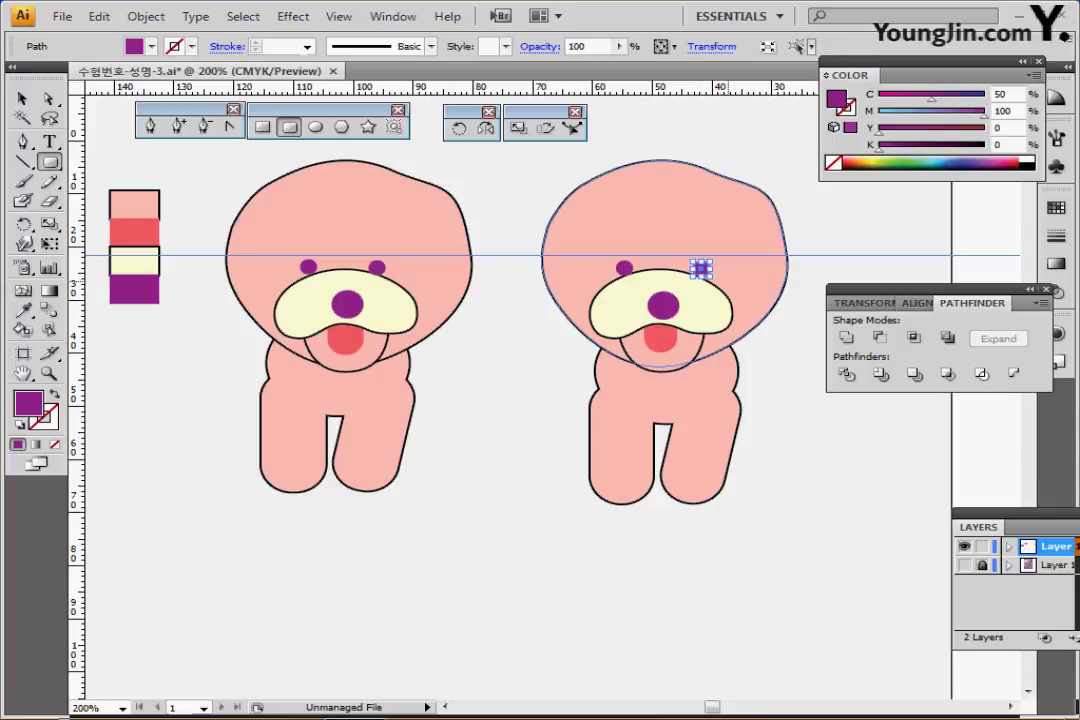
key(ctrl+shift+a)
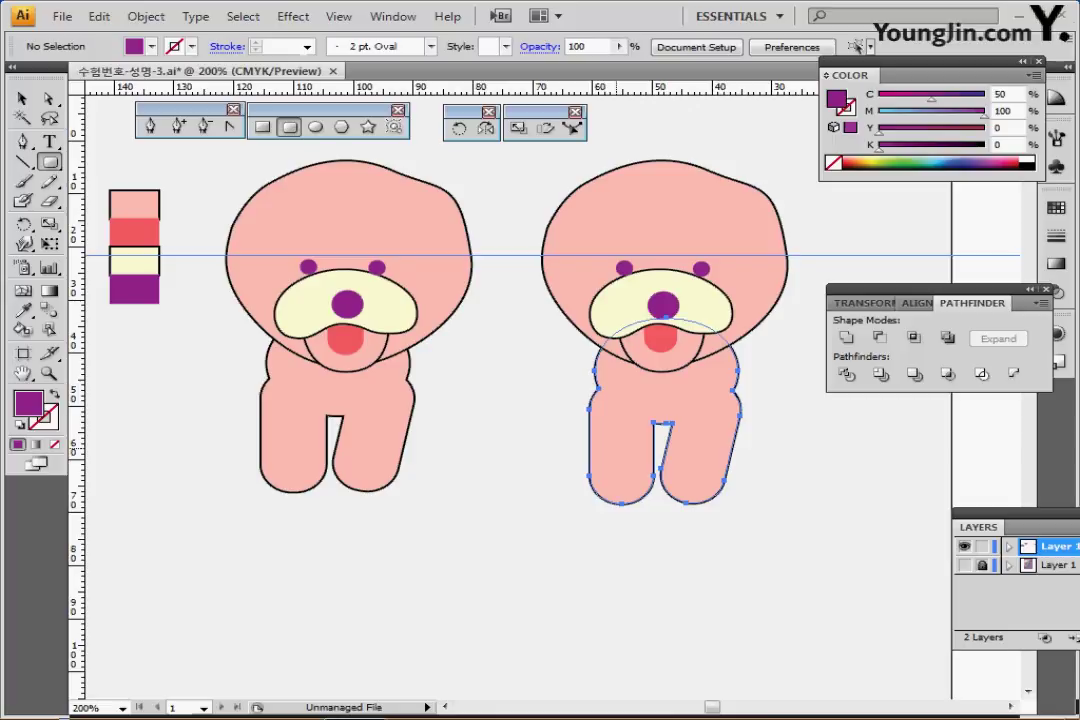
Move the new dog's body slightly upward beneath the head
drag(617, 445, 610, 416)
key(ctrl+shift+a)
ctrl+click(590, 225)
drag(542, 160, 736, 481)
key(ctrl+z)
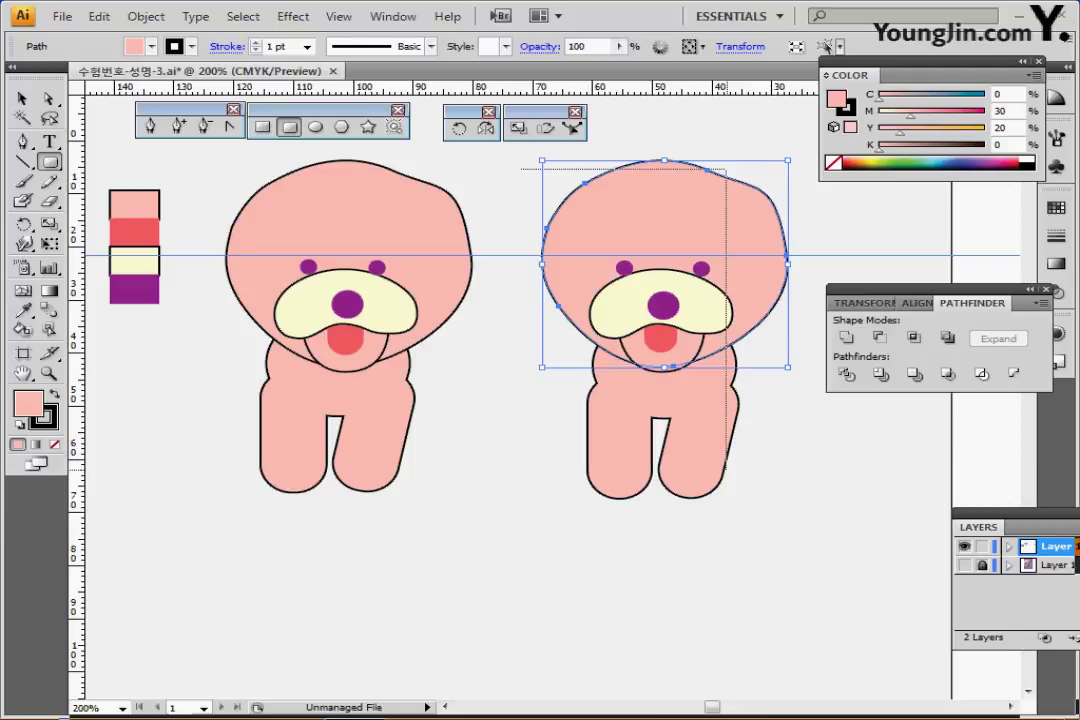
Save all of the new dog's shapes together as a Graphic symbol named 강아지
drag(523, 169, 742, 498)
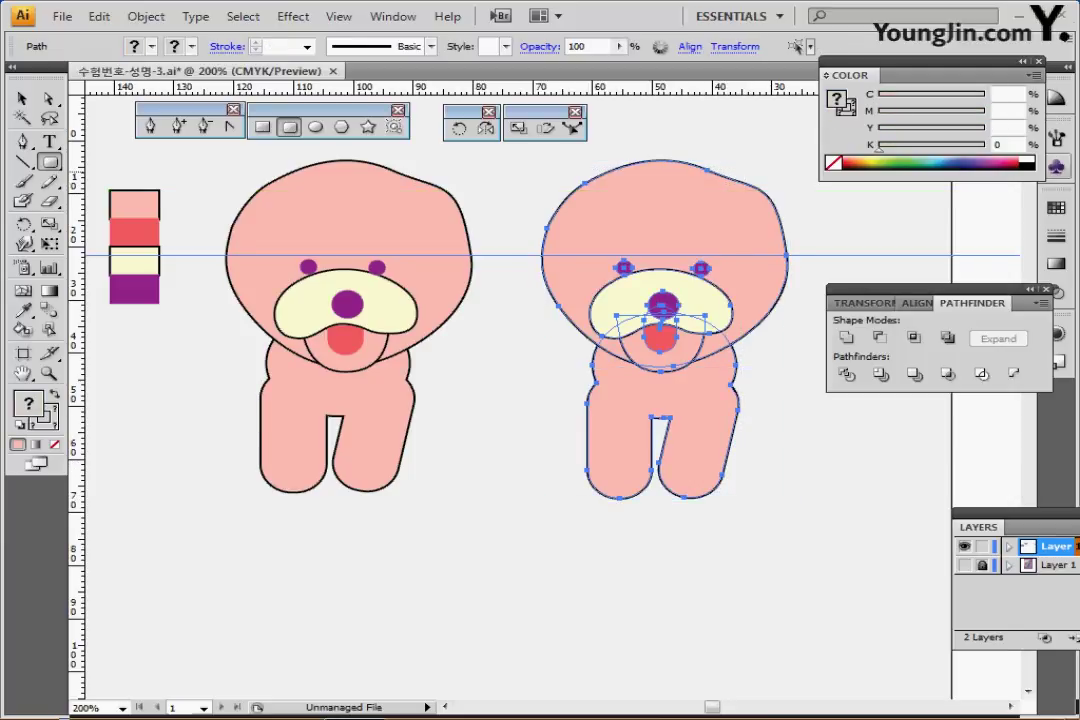
click(1056, 167)
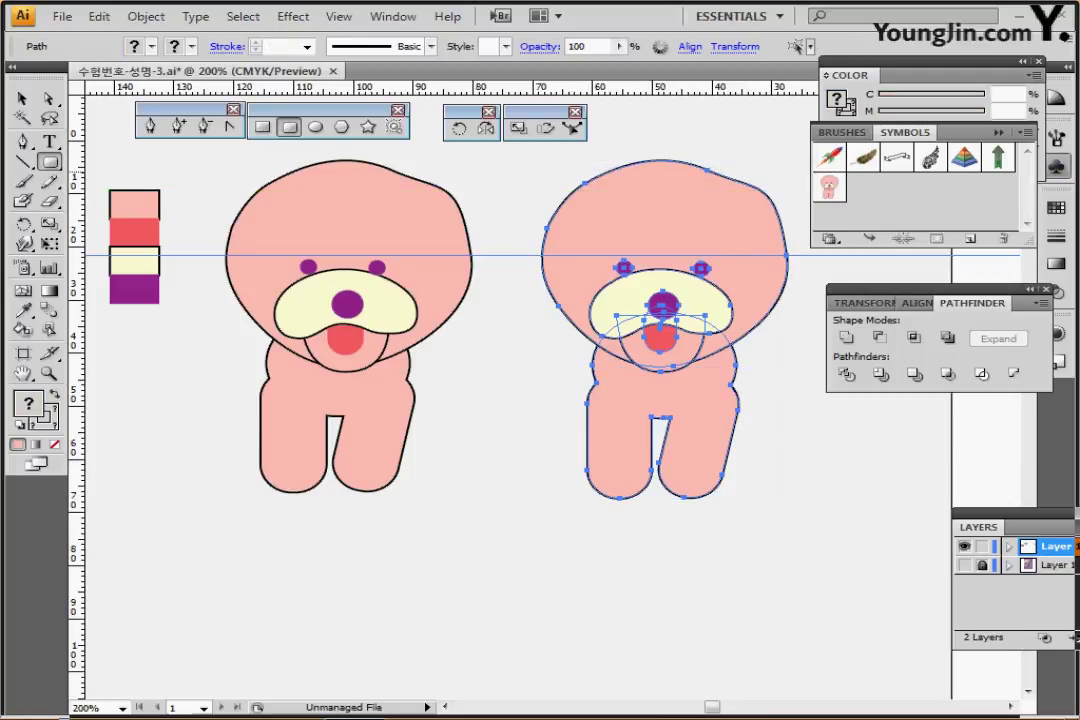
click(970, 239)
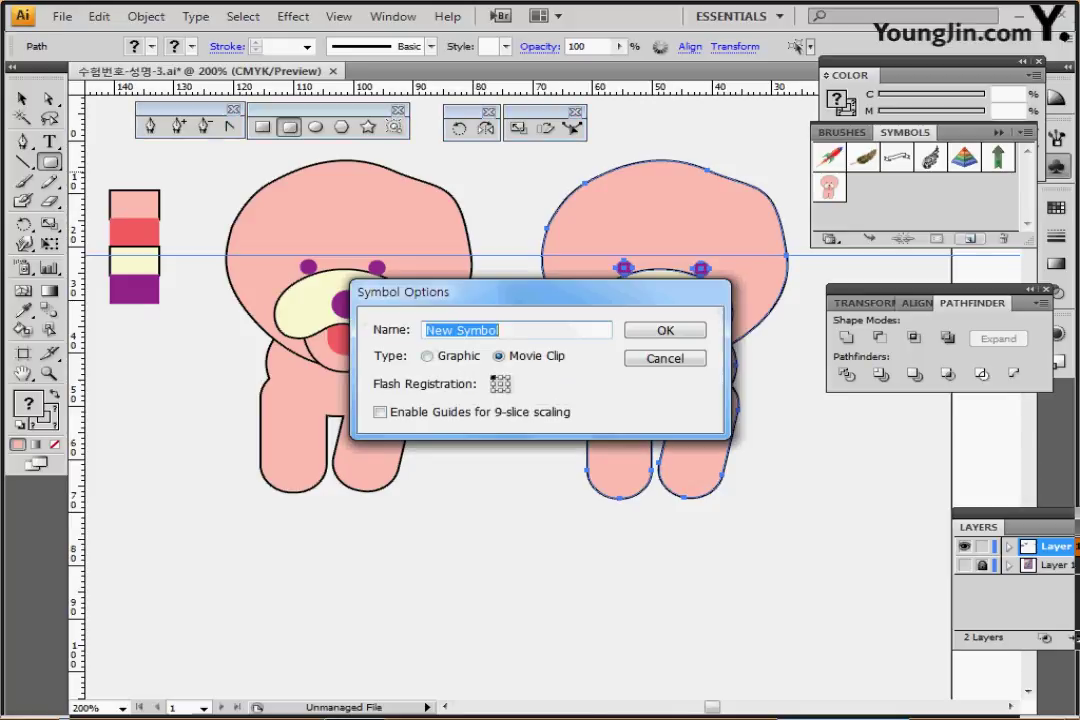
click(428, 356)
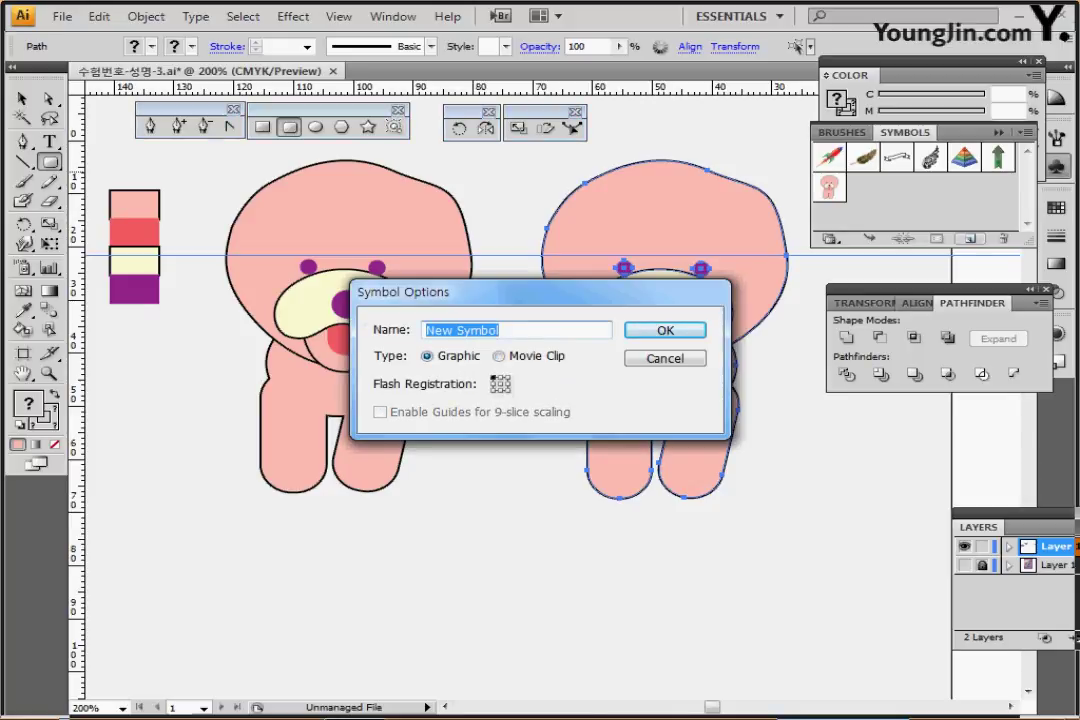
text(강아)
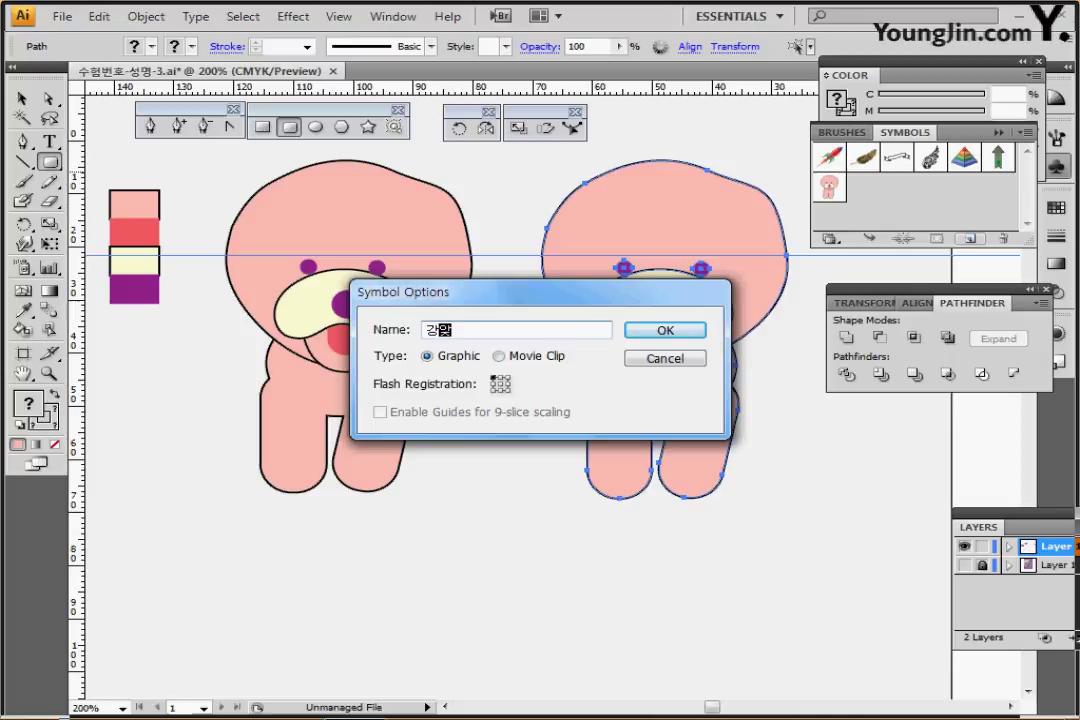
text(지)
key(Return)
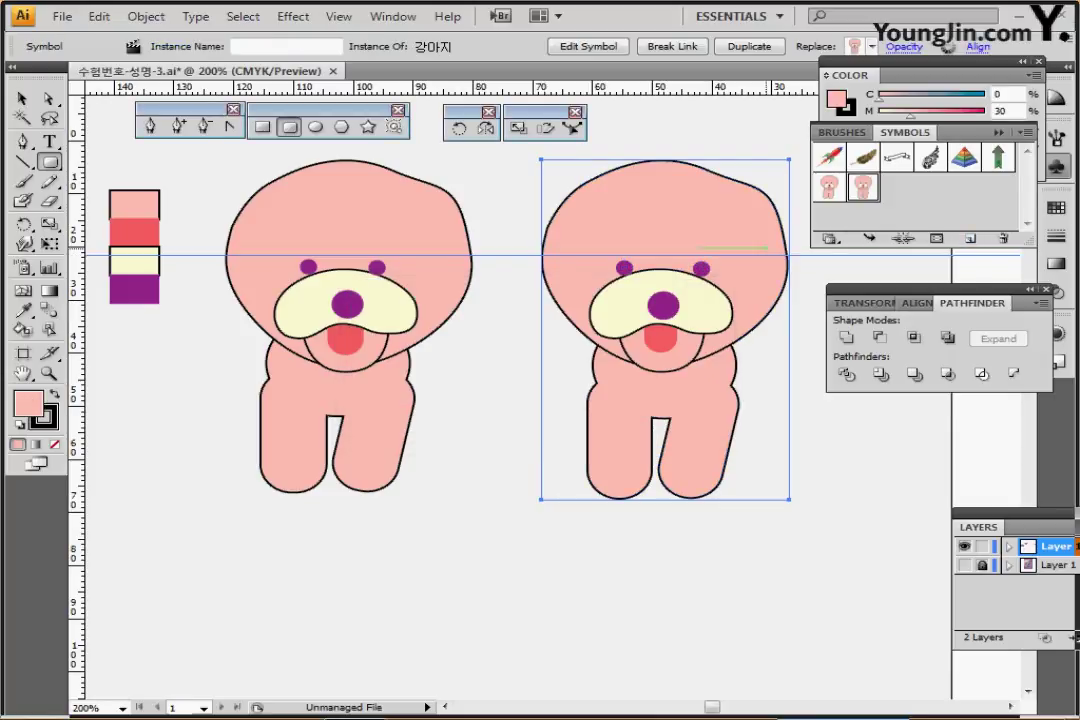
Delete both dogs and the four dog colour swatches from the work area
ctrl+alt+click(617, 229)
drag(686, 384, 717, 267)
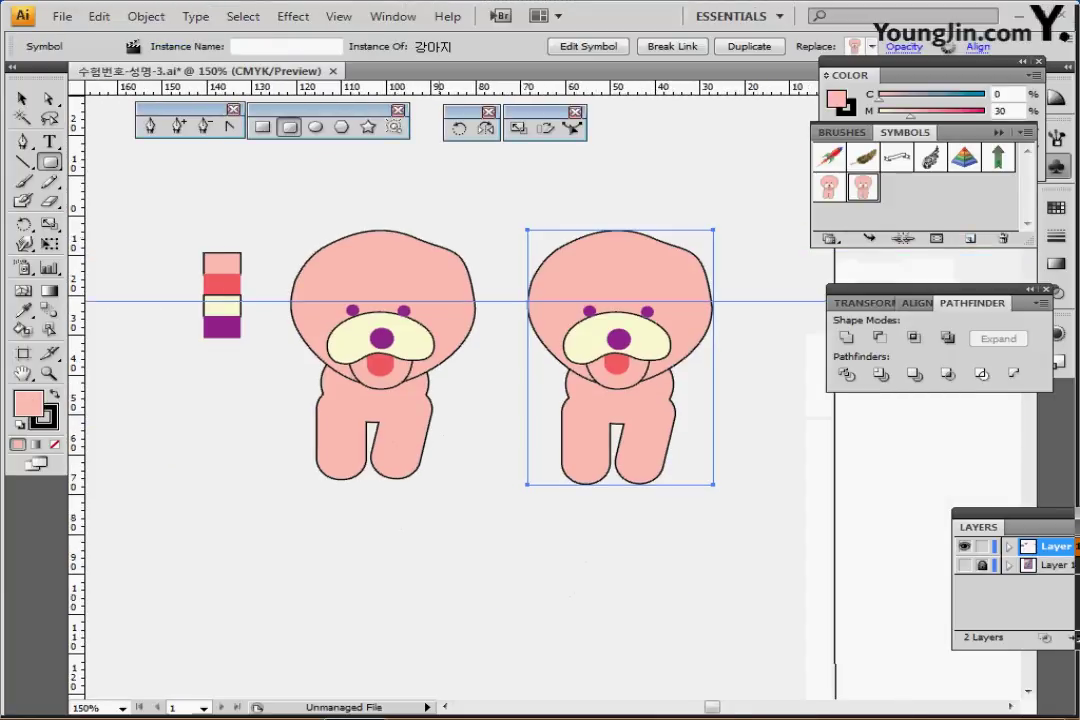
drag(674, 197, 179, 506)
key(Delete)
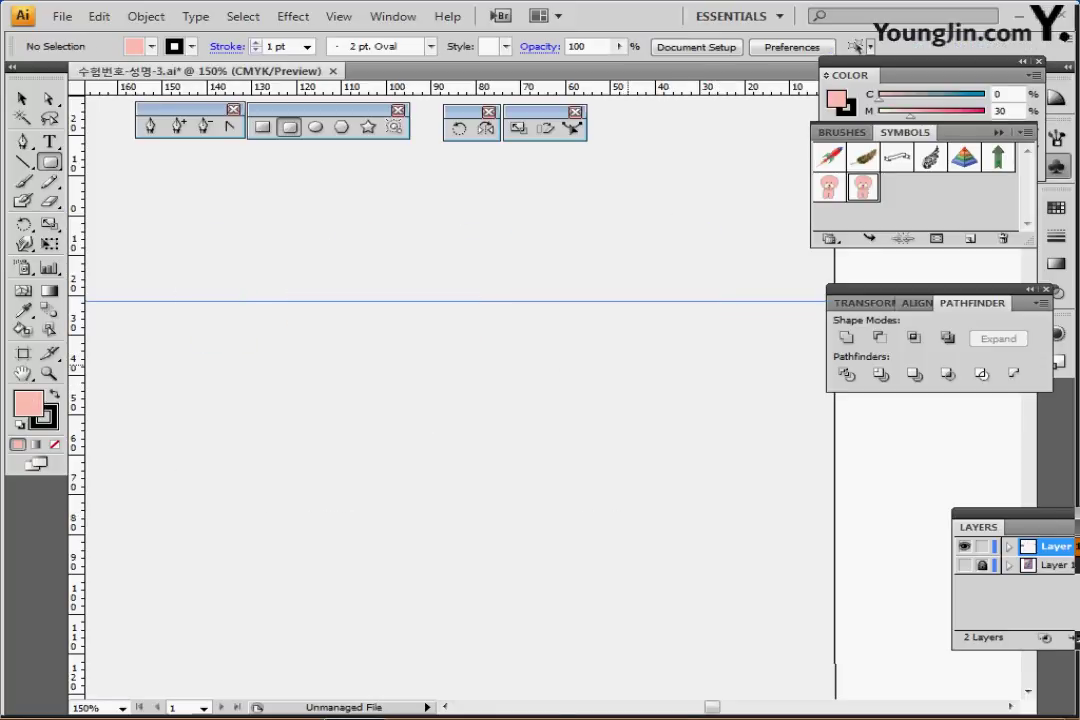
click(1056, 166)
Draw a 210 × 297 mm rectangle from the artboard's upper-left corner, filled with the magenta swatch's colour and without outline
drag(641, 350, 359, 285)
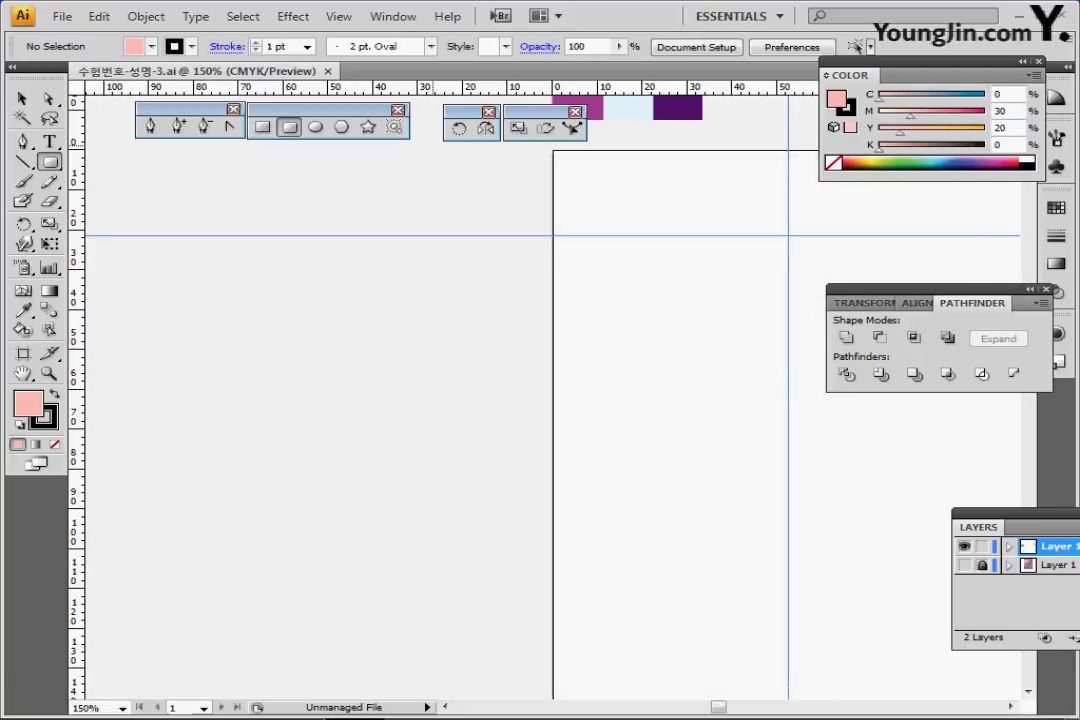
drag(635, 310, 377, 347)
click(320, 148)
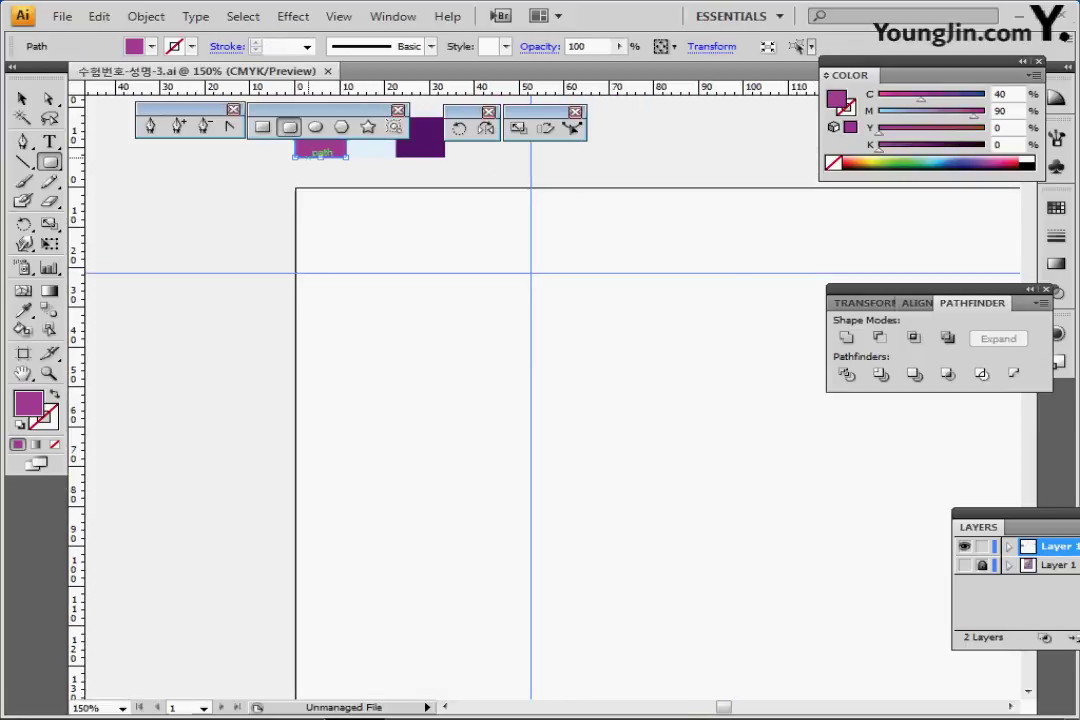
key(m)
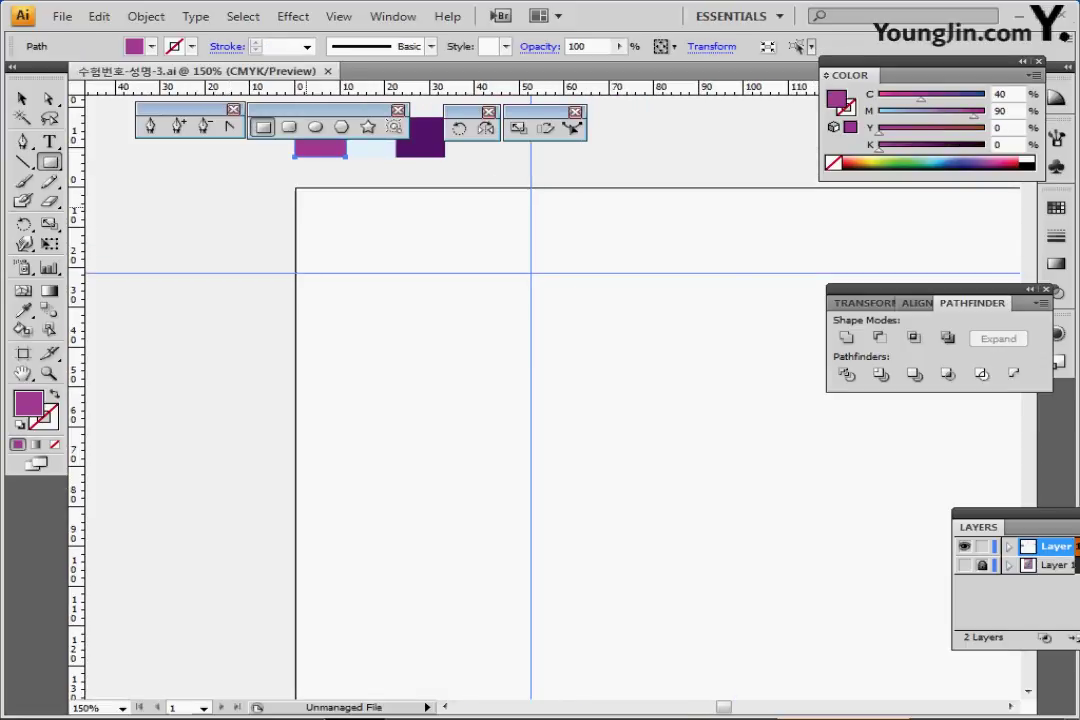
click(296, 188)
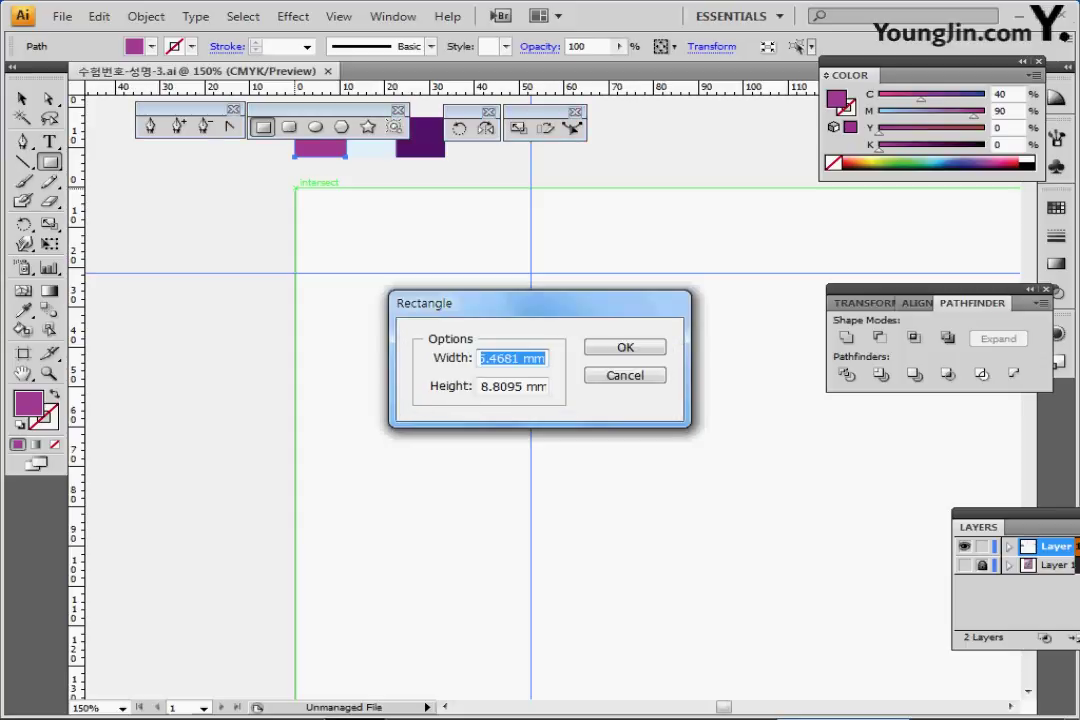
text(210)
key(Tab)
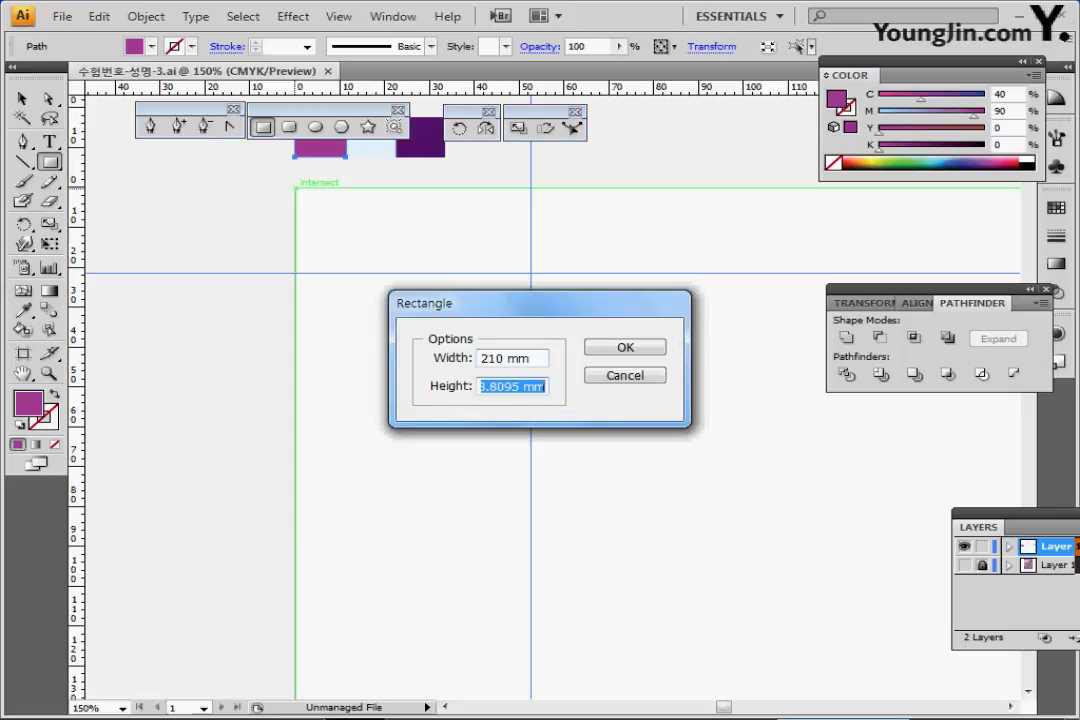
text(297)
key(Return)
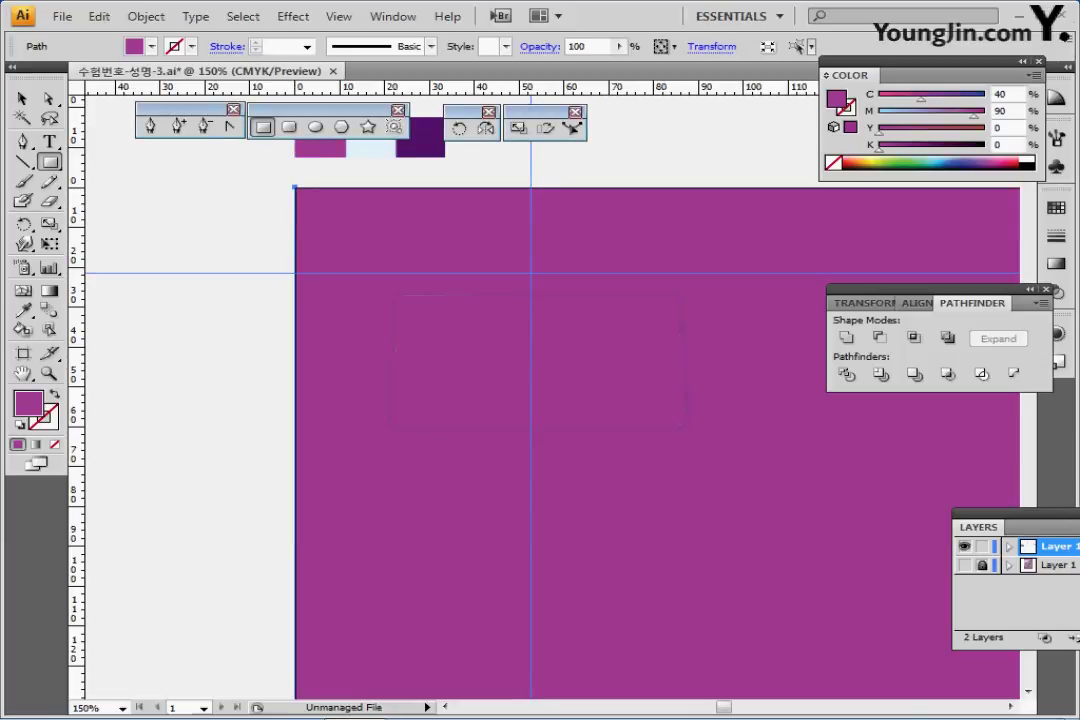
Add two gradient mesh points to the rectangle, about 38 mm below its upper edge, at about X 51 mm and X 165 mm
scroll(720, 470, down, 3)
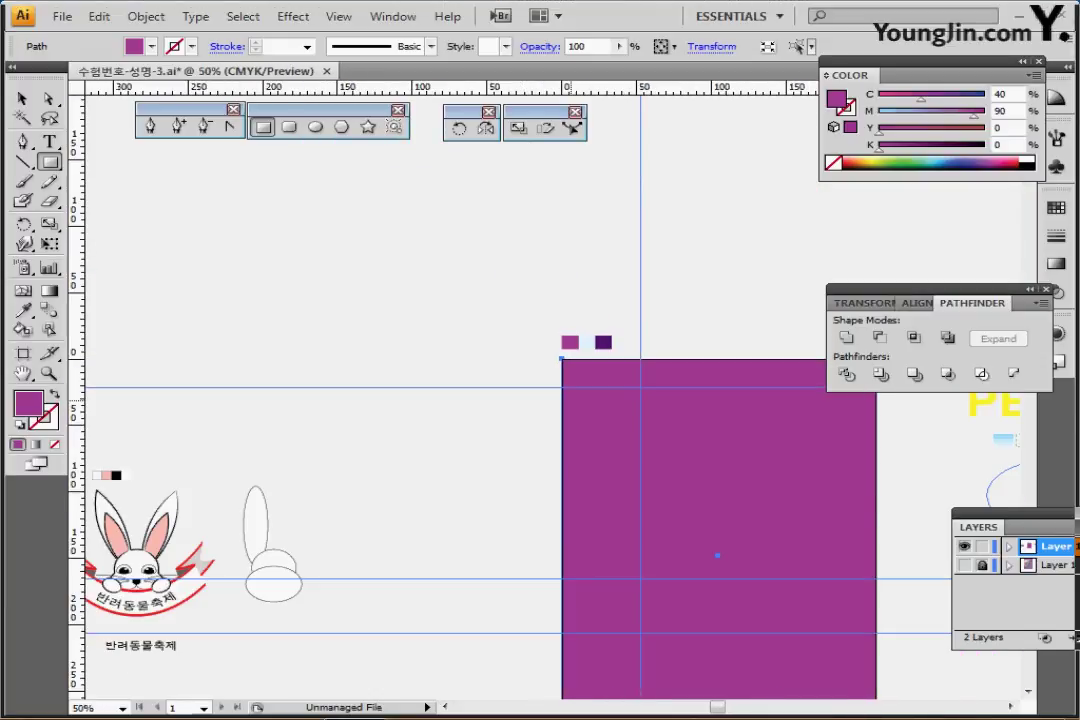
drag(640, 396, 395, 249)
scroll(394, 277, up, 1)
drag(483, 341, 344, 196)
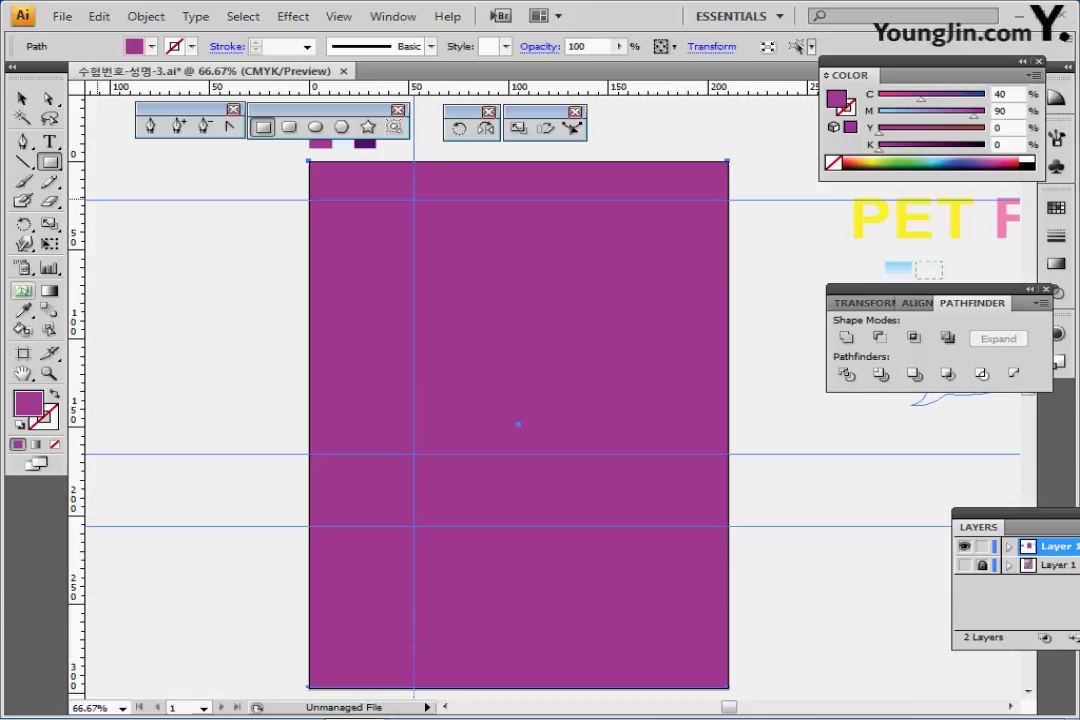
click(23, 291)
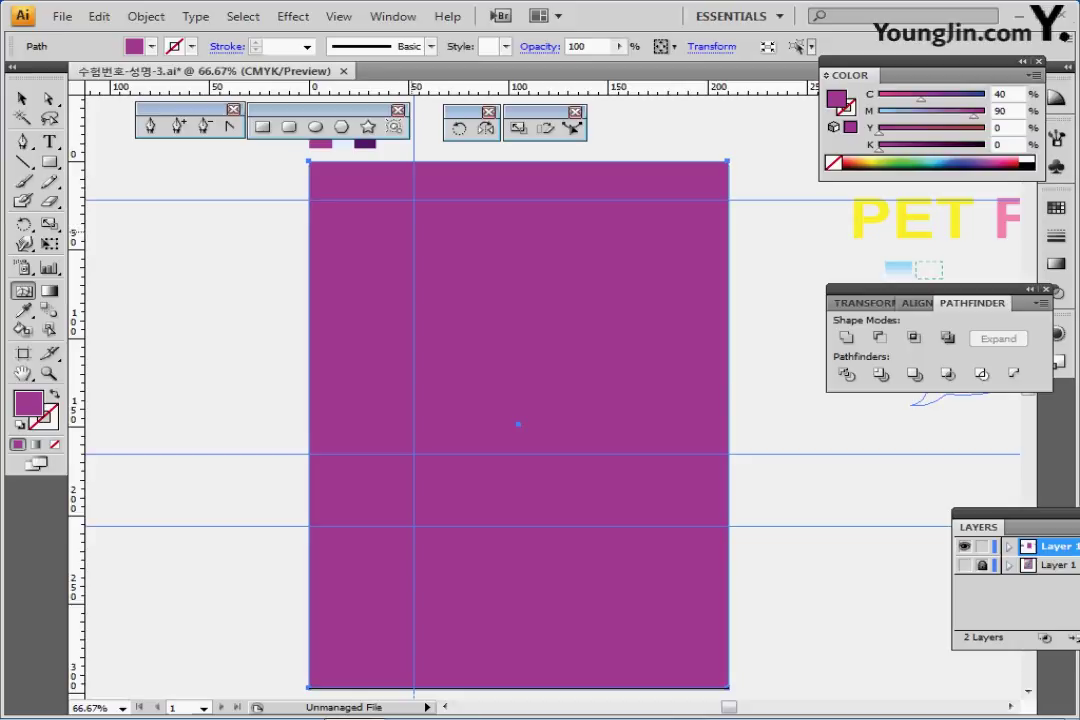
click(412, 229)
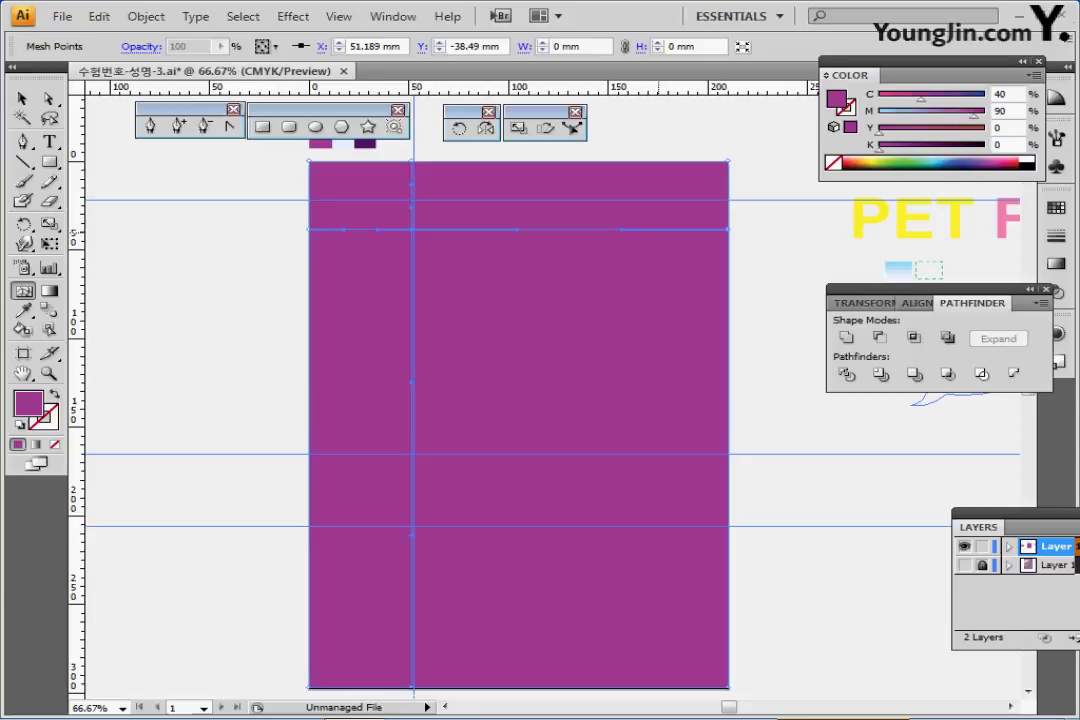
click(658, 230)
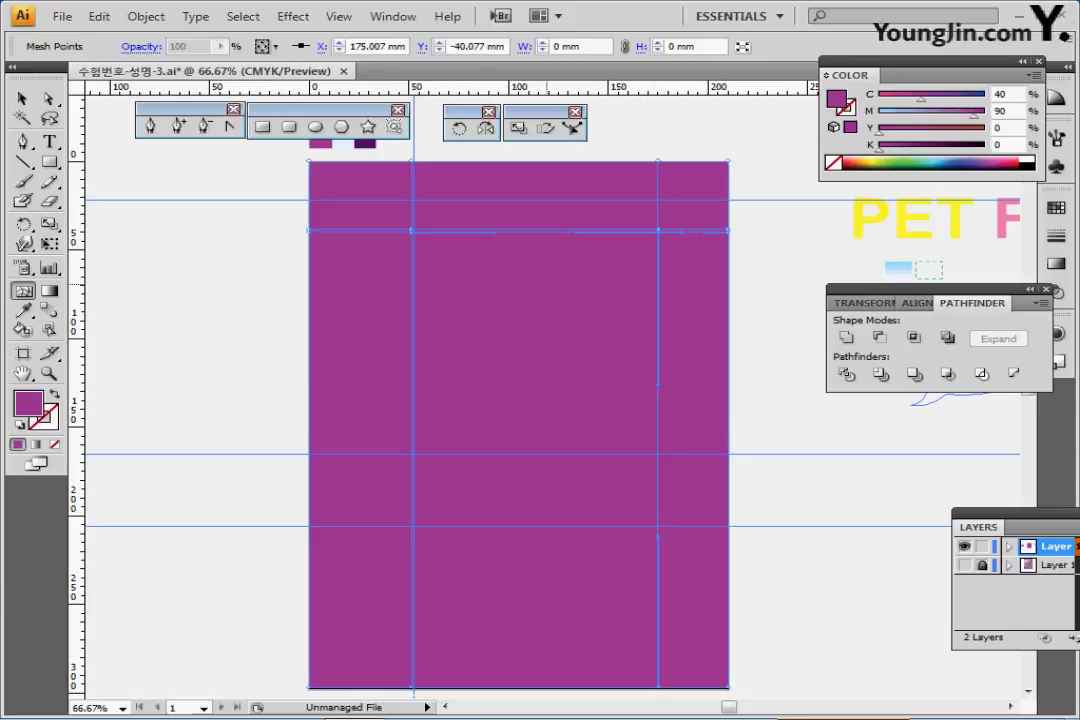
key(ctrl+z)
click(638, 230)
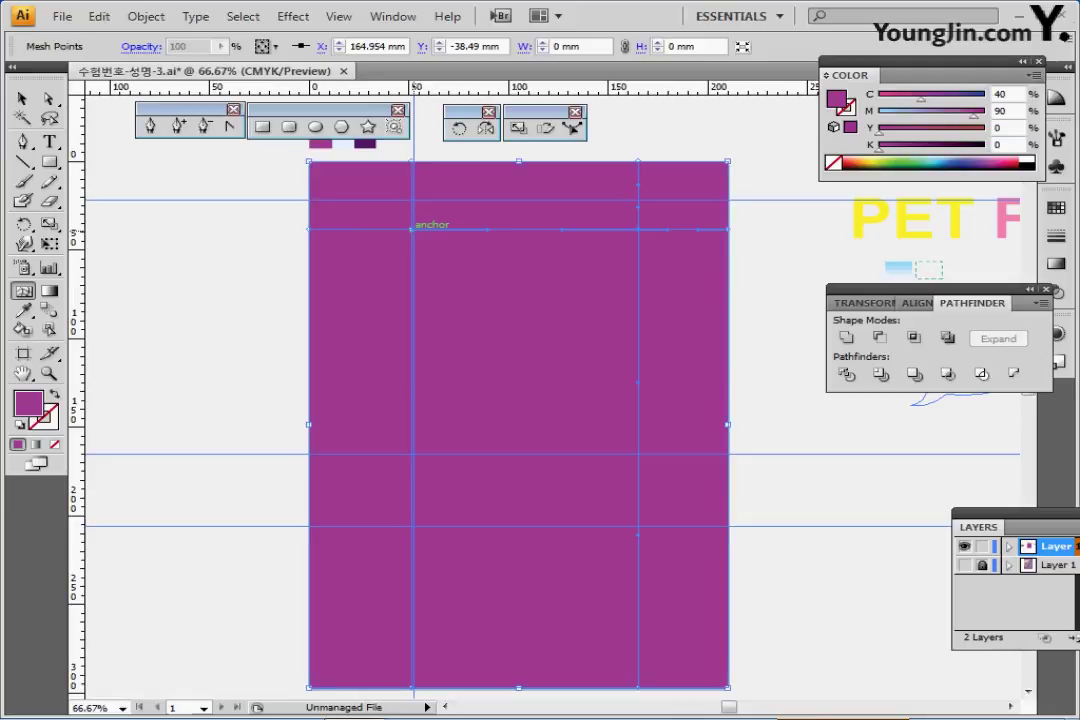
Colour the left mesh point with the pale blue sampled from the middle swatch above the artboard
click(412, 229)
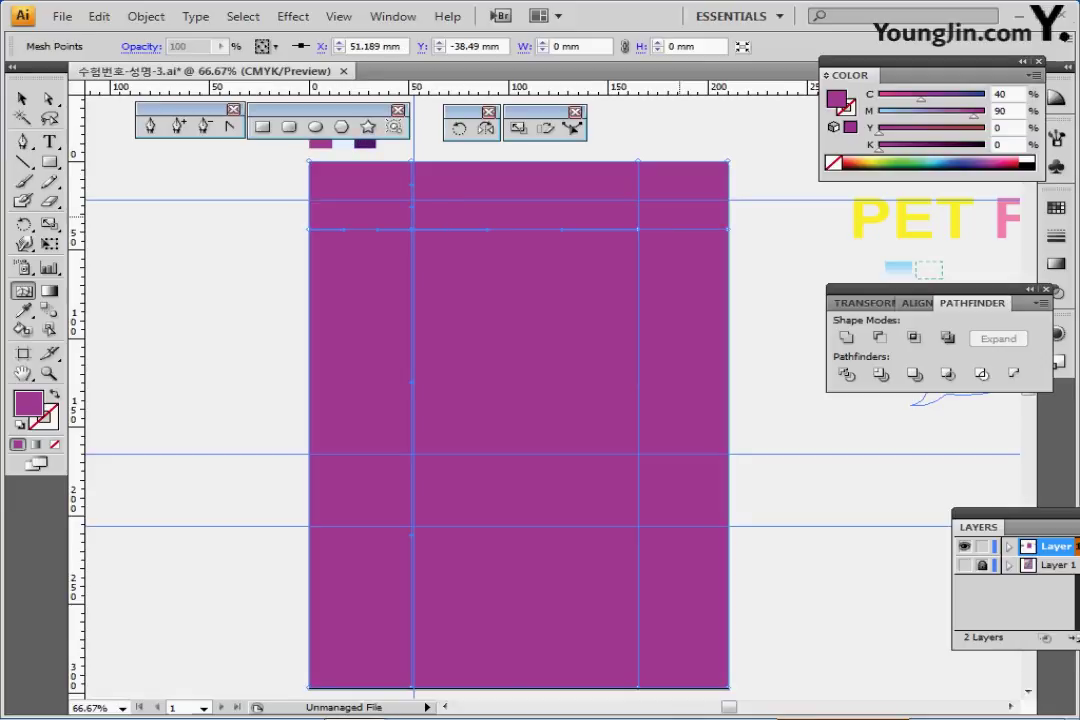
scroll(540, 400, up, 1)
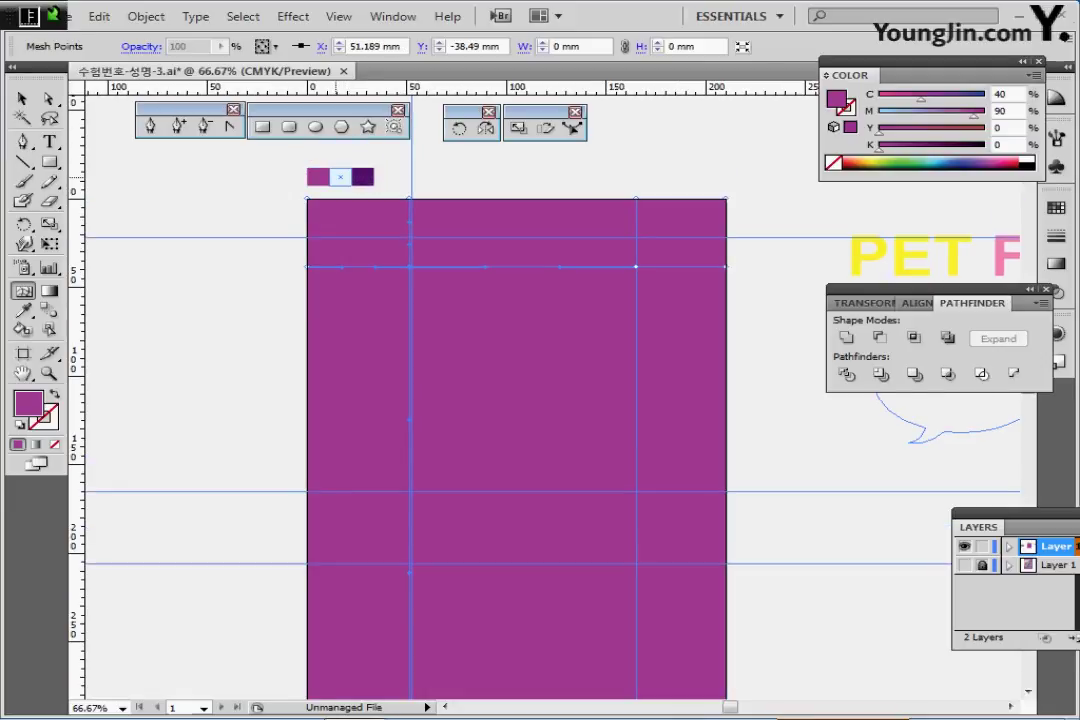
click(340, 176)
click(636, 266)
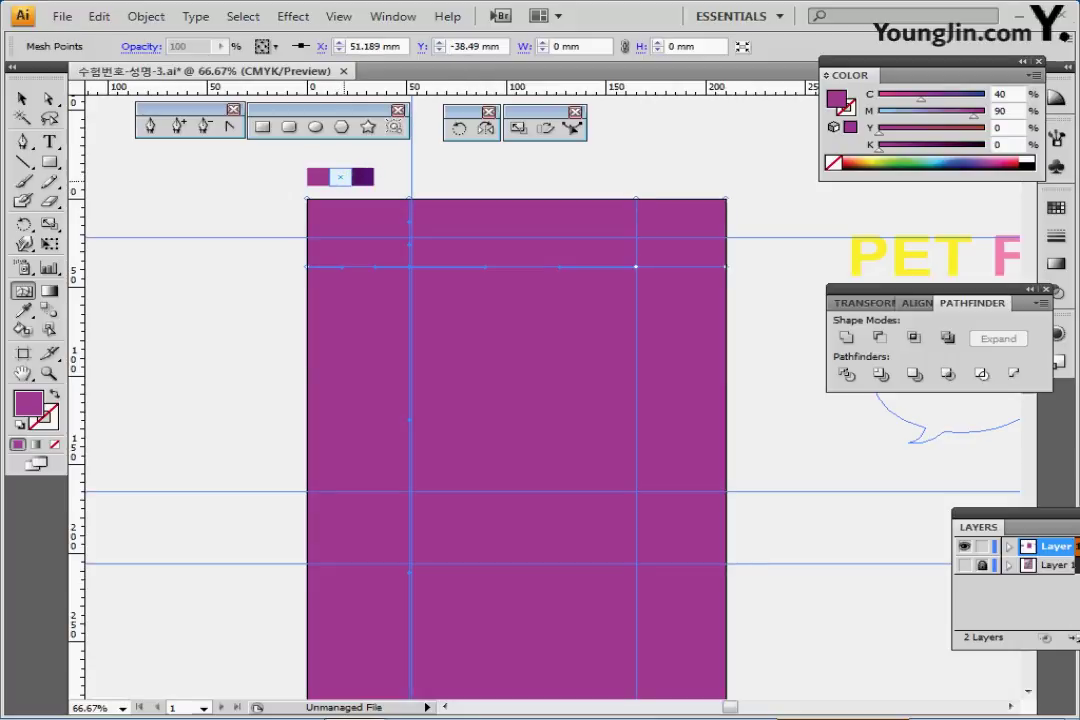
key(i)
click(340, 176)
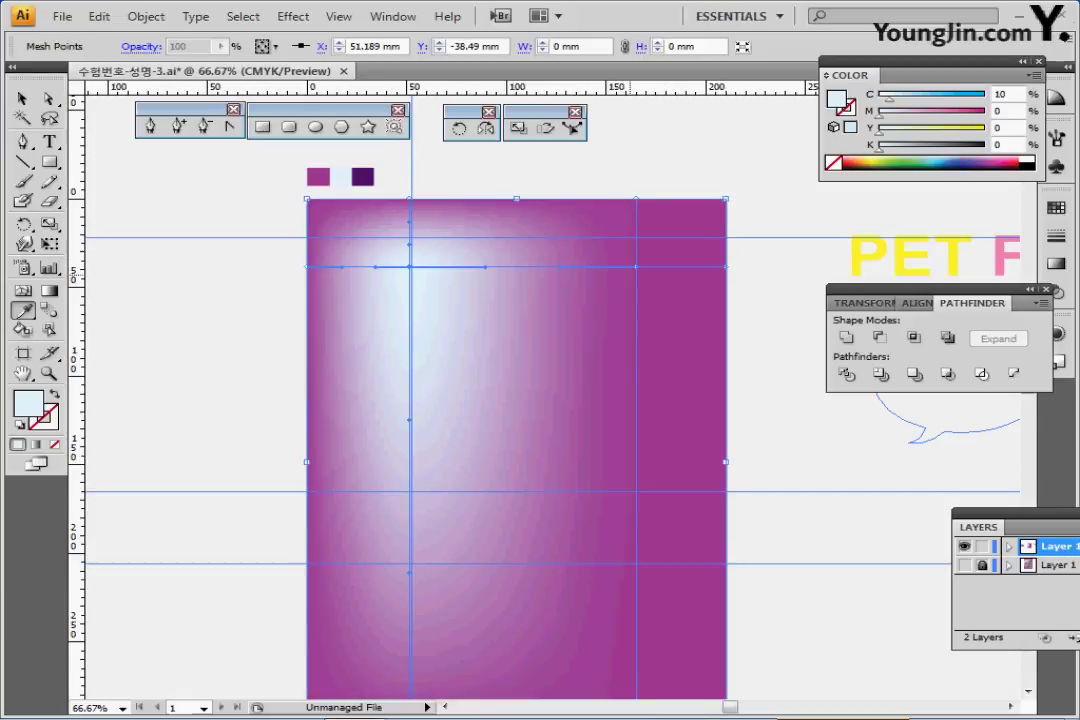
Colour the right mesh point with the dark purple sampled from the last swatch above the artboard
click(636, 267)
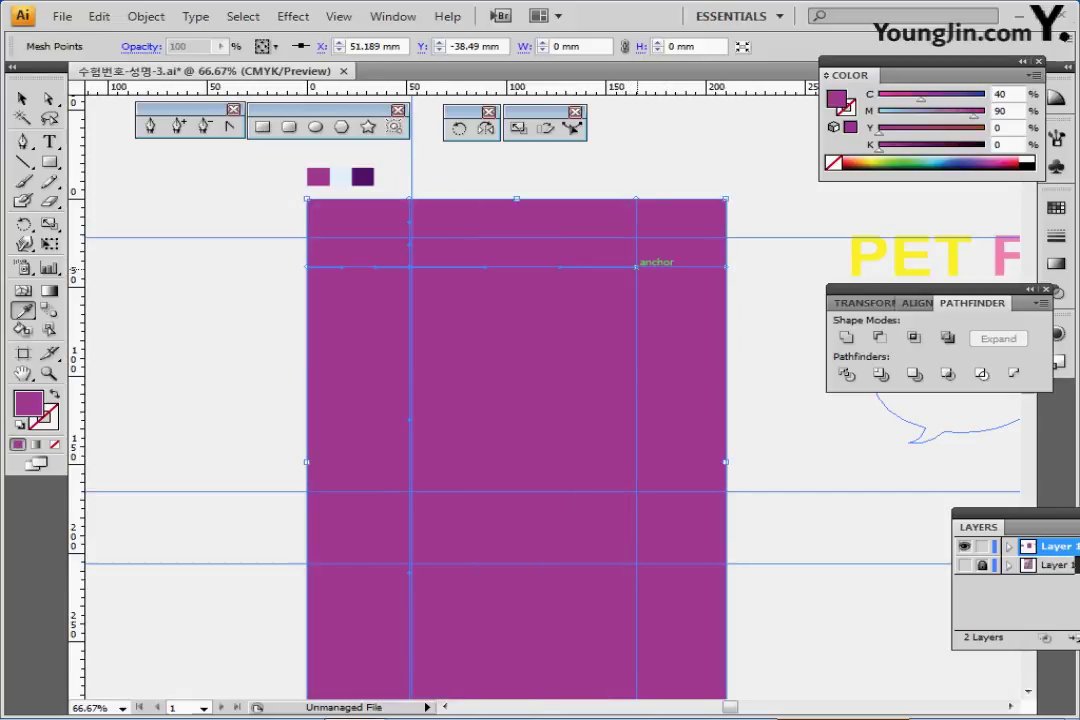
key(ctrl+z)
ctrl+click(636, 267)
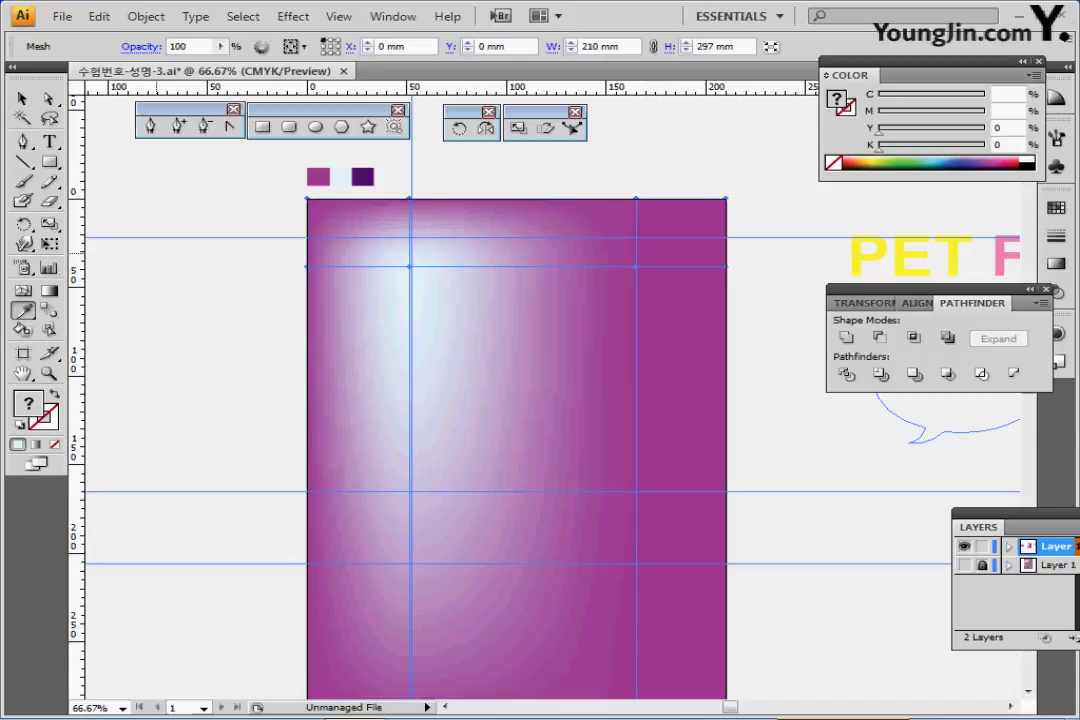
click(23, 291)
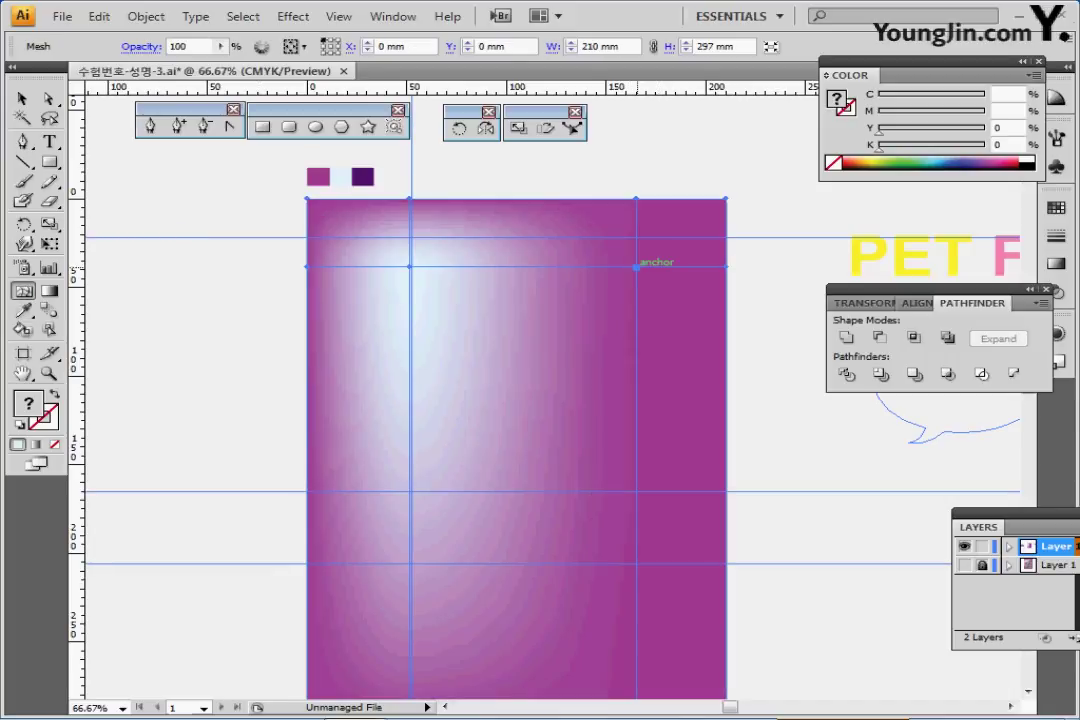
click(636, 266)
key(i)
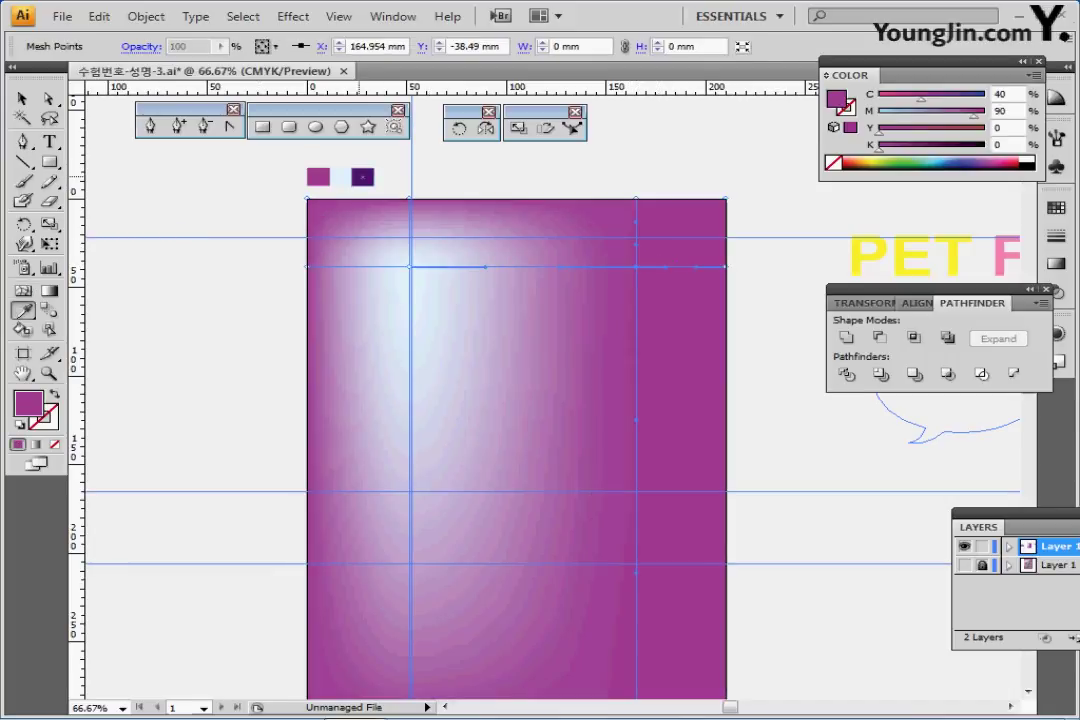
click(364, 178)
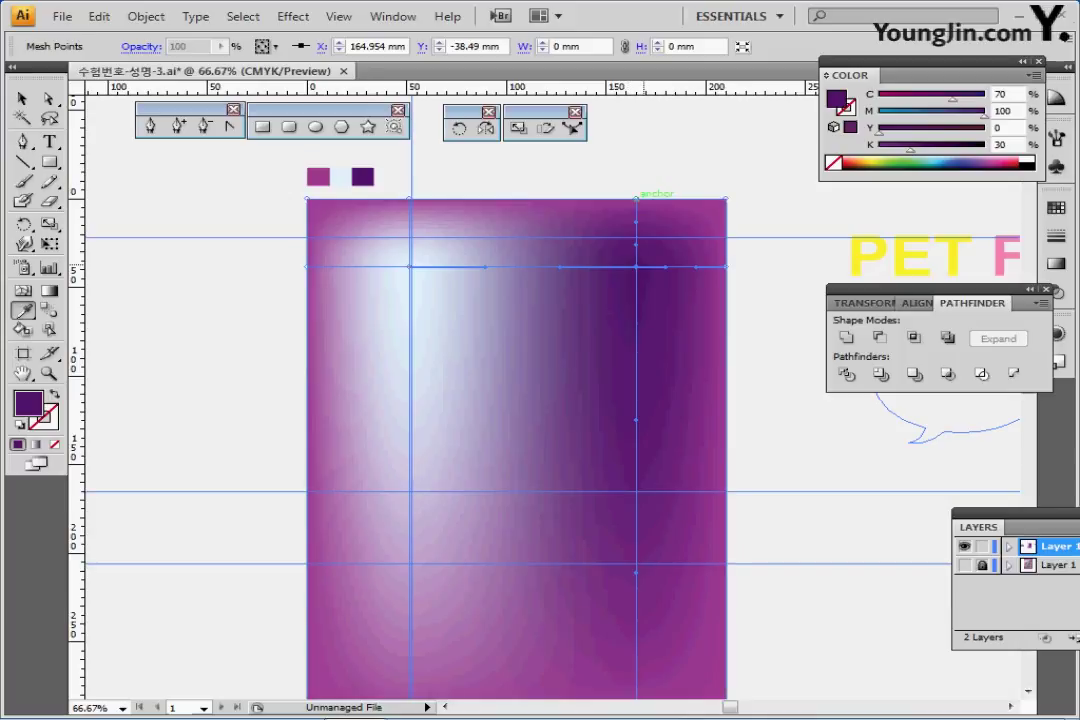
Pull the right mesh point's lower handle far down and left to curve the dark purple area, and save the file
key(u)
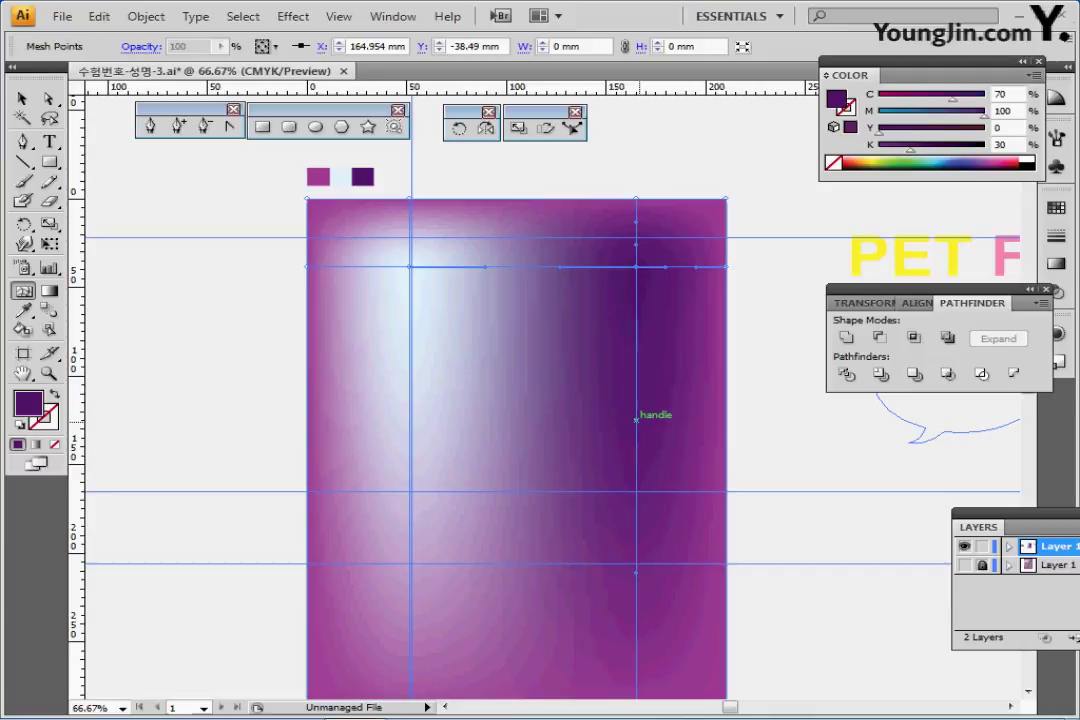
drag(636, 420, 335, 466)
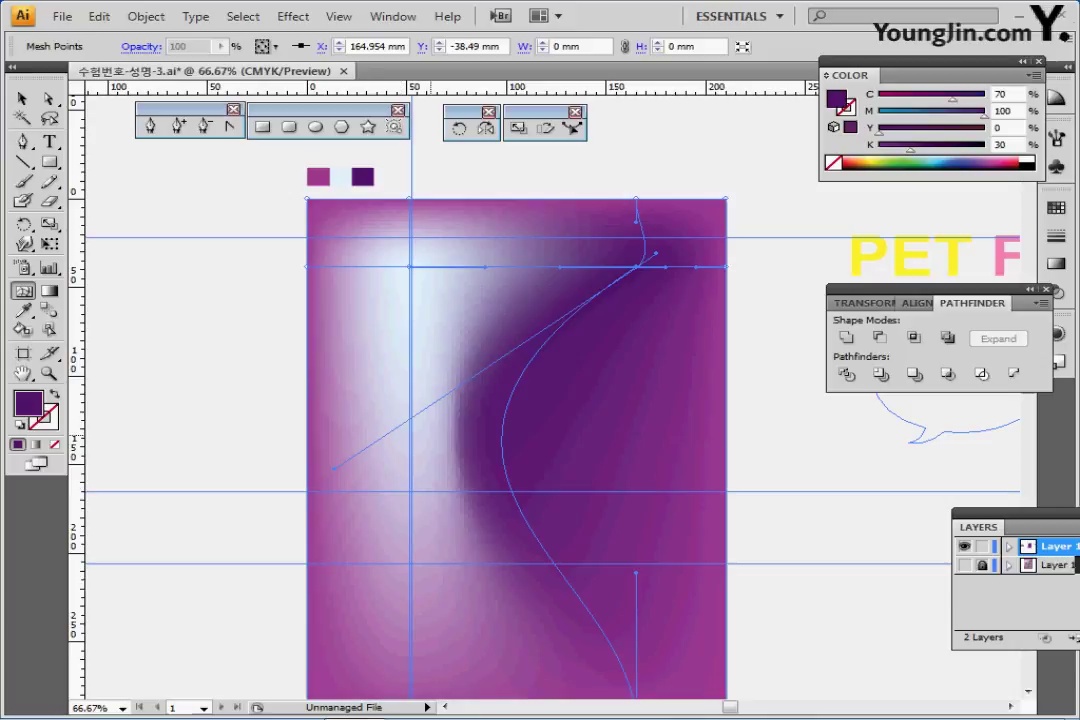
key(ctrl)
key(ctrl+s)
drag(434, 438, 392, 416)
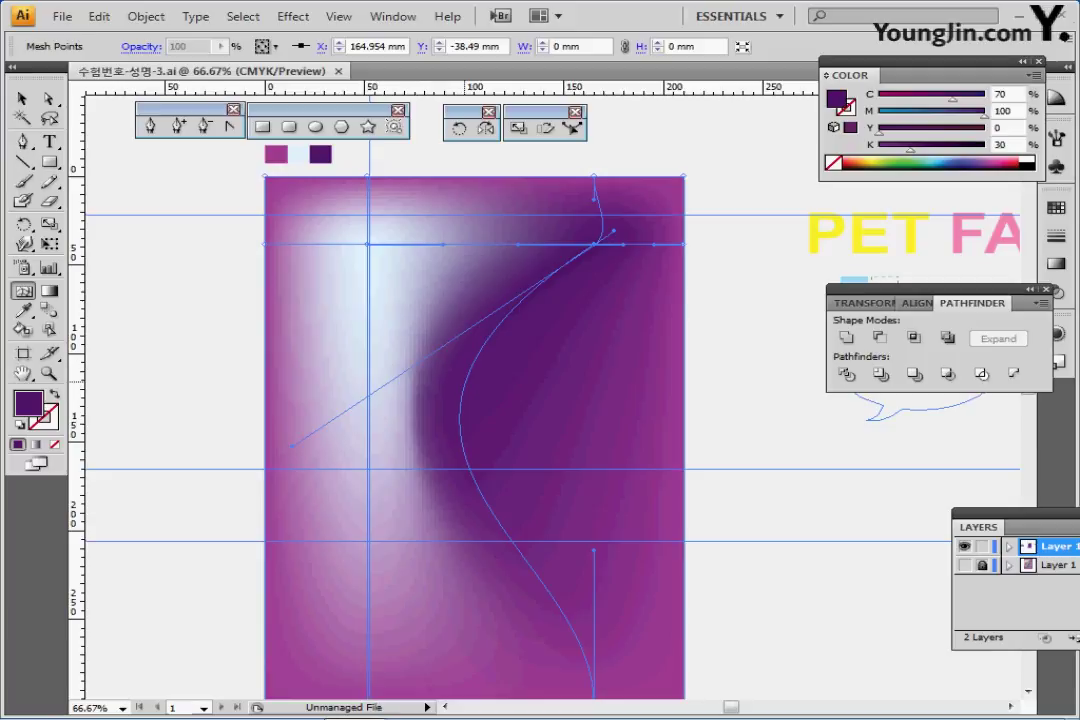
key(ctrl)
key(ctrl+f)
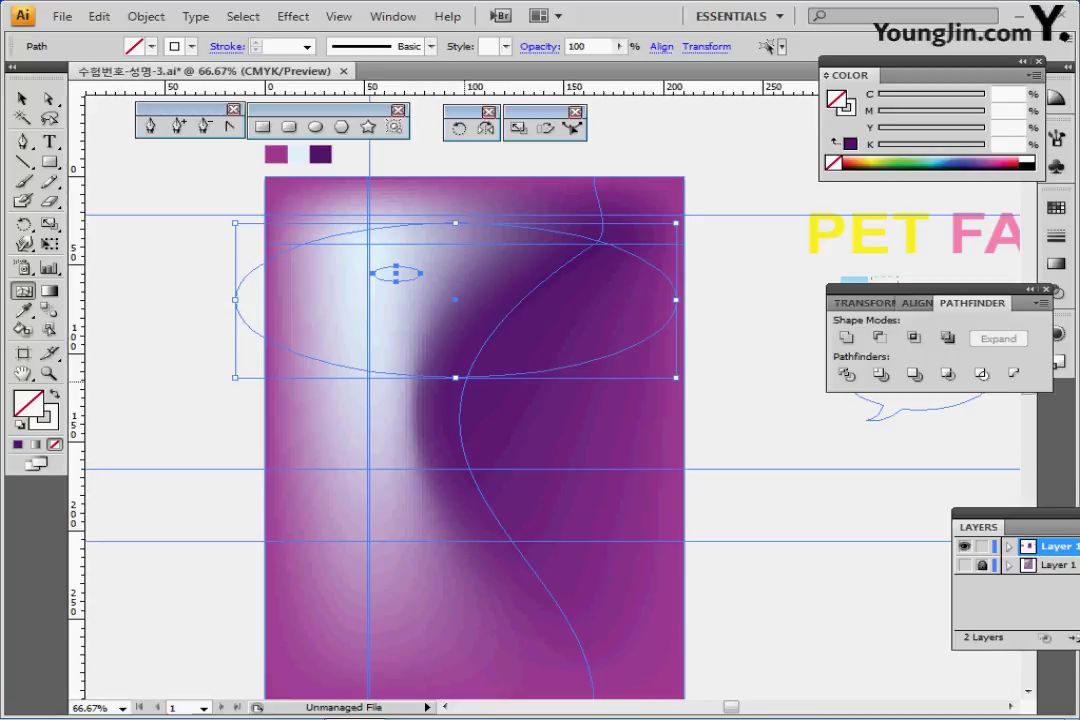
key(ctrl+z)
key(ctrl+z)
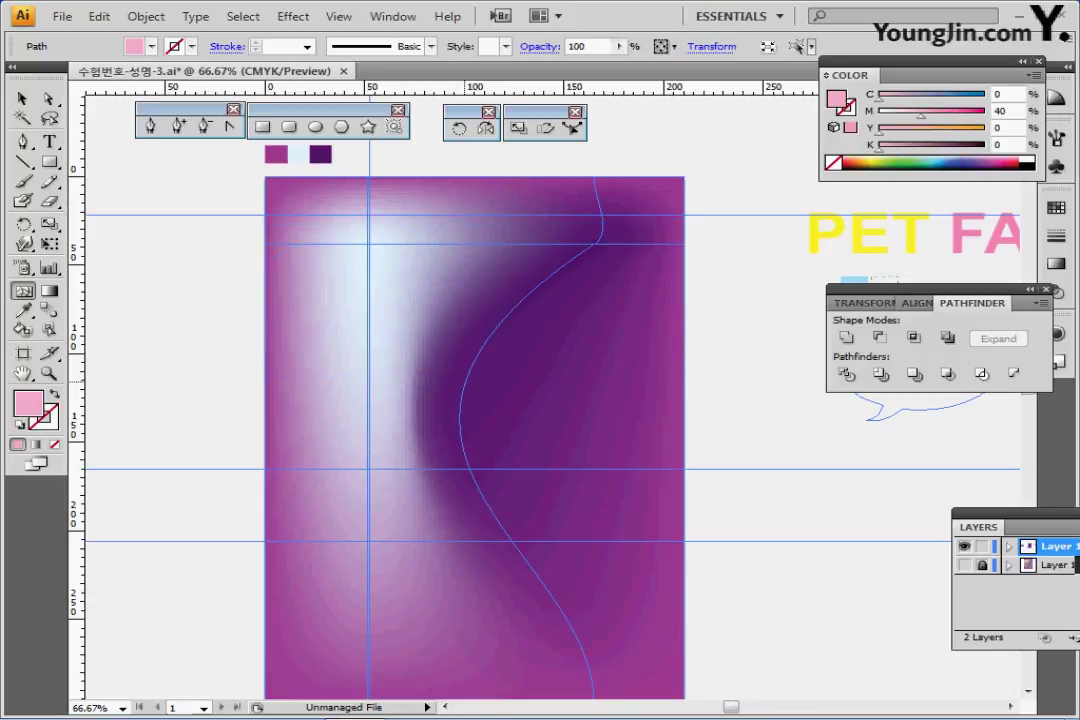
Place the small and large white-outlined ellipses over the upper part of the gradient mesh background
key(ctrl+shift+z)
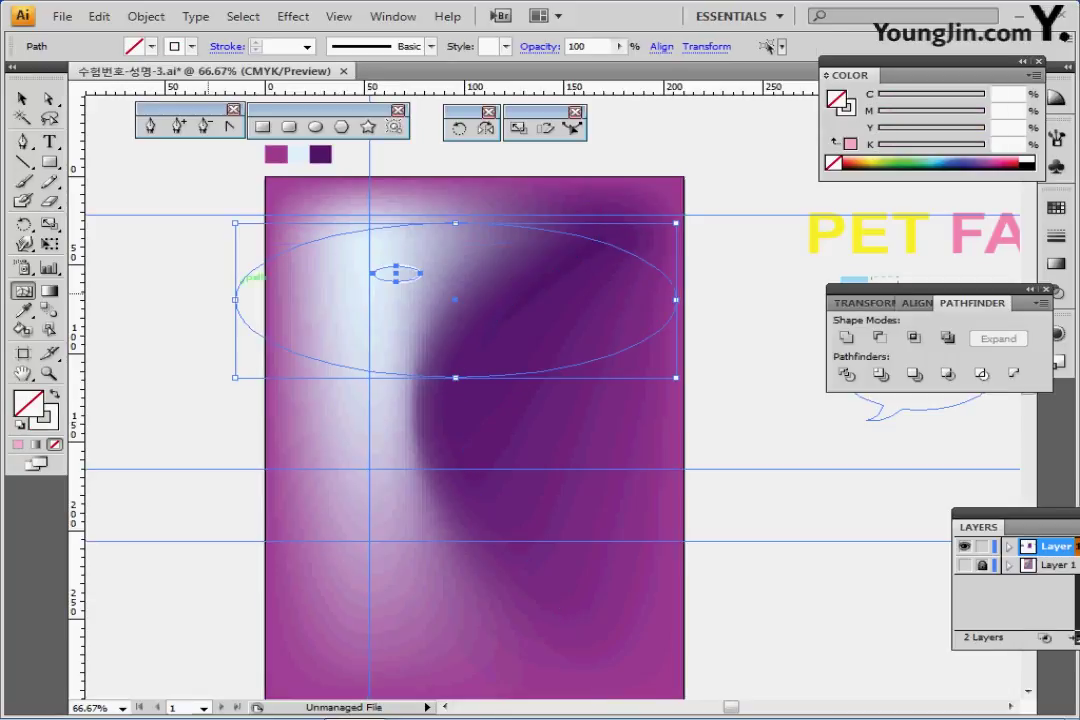
ctrl+click(206, 293)
ctrl+click(434, 334)
drag(434, 325, 329, 273)
ctrl+click(398, 265)
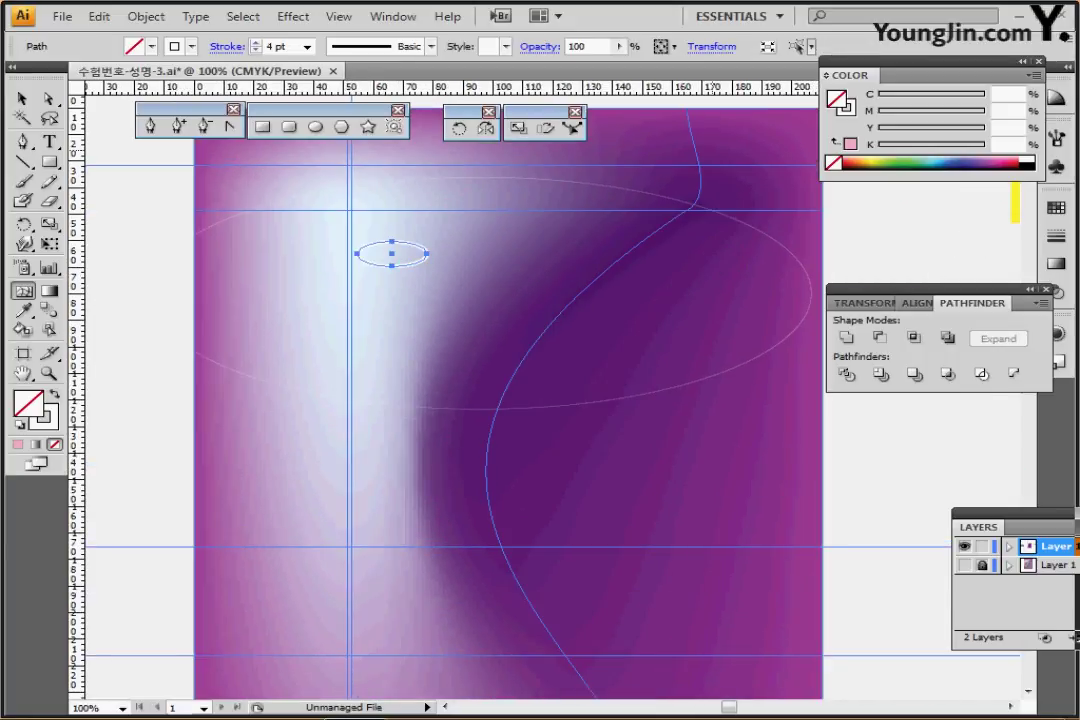
Select the small and large white-outlined ellipses together and make a blend between them
key(x)
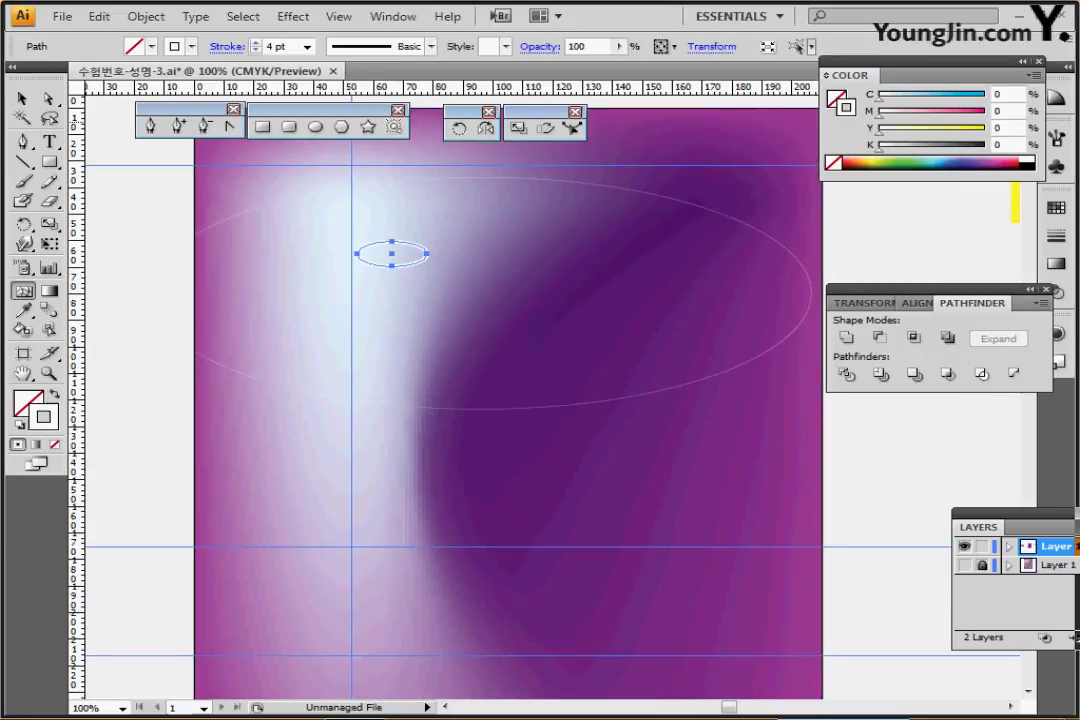
key(ctrl+z)
key(ctrl+z)
key(ctrl+z)
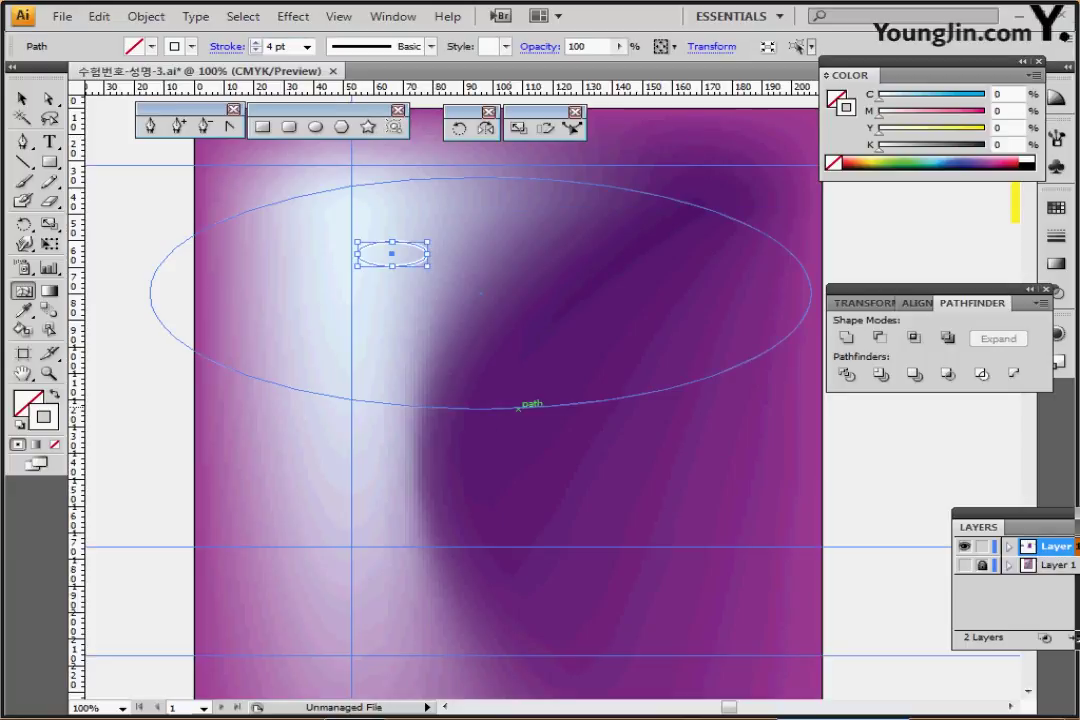
key(ctrl+z)
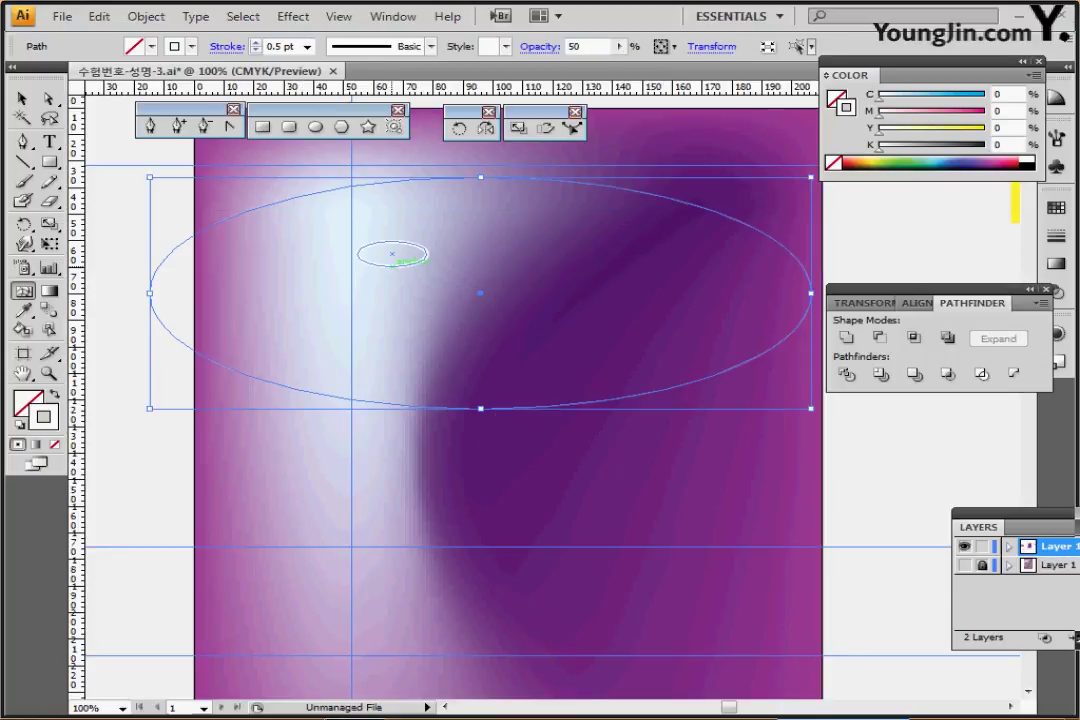
ctrl+shift+click(391, 265)
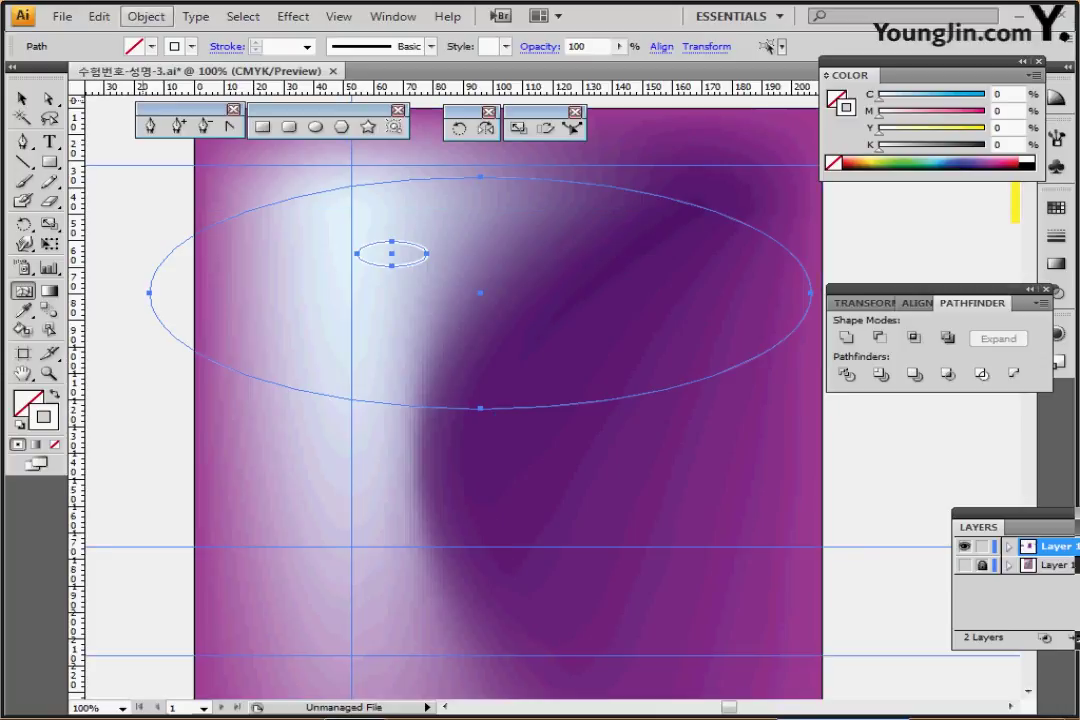
click(146, 16)
mouse_move(200, 398)
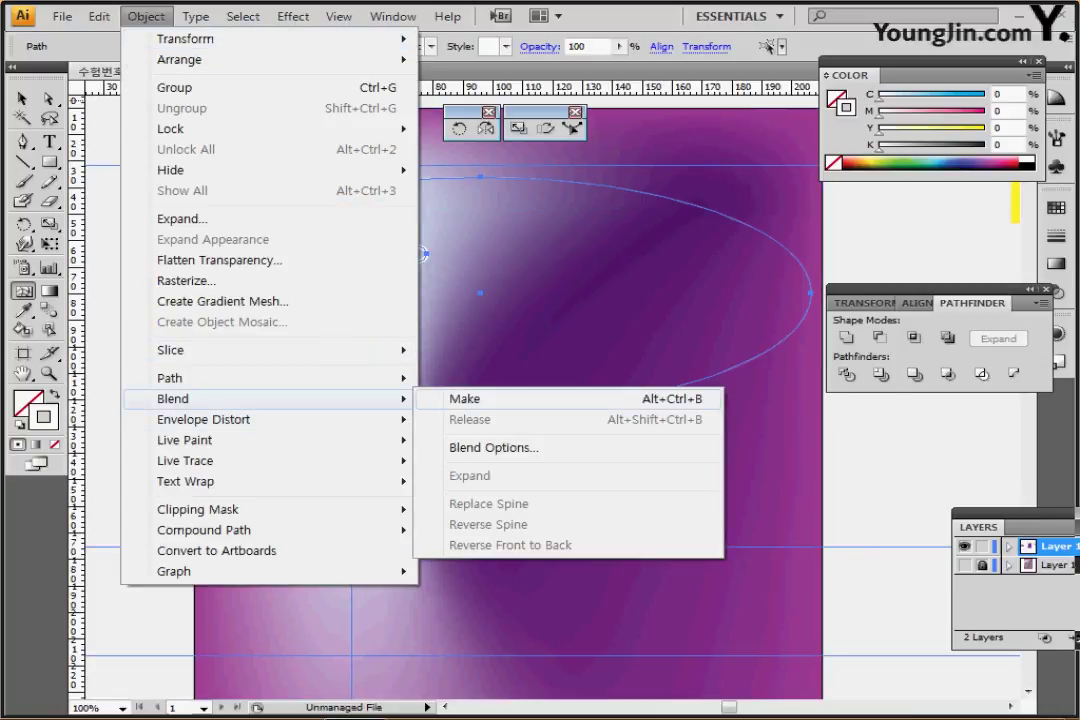
click(465, 398)
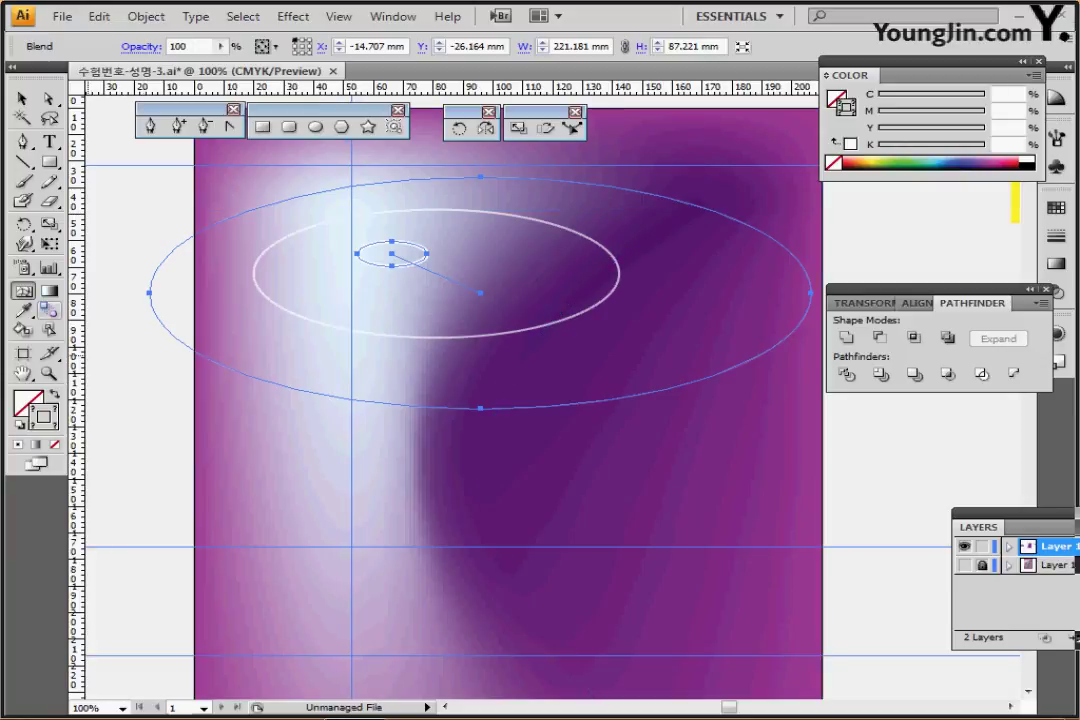
Set the ellipse blend's spacing to Specified Steps with a value of 10, with the preview turned on
double_click(48, 310)
drag(540, 304, 461, 312)
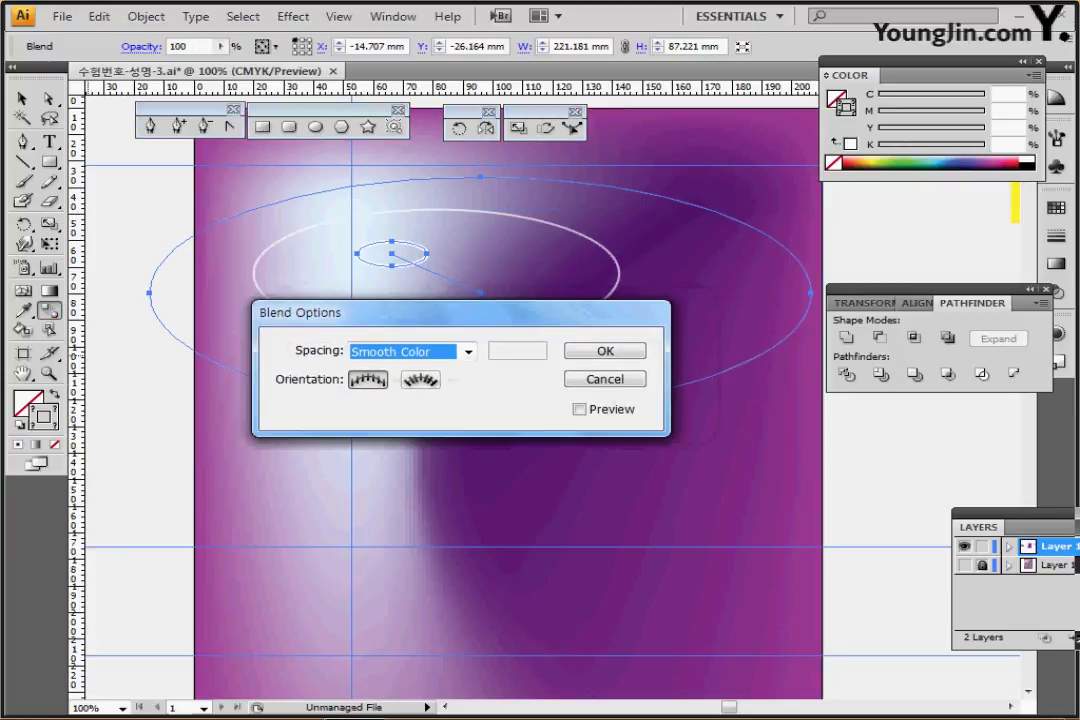
click(468, 352)
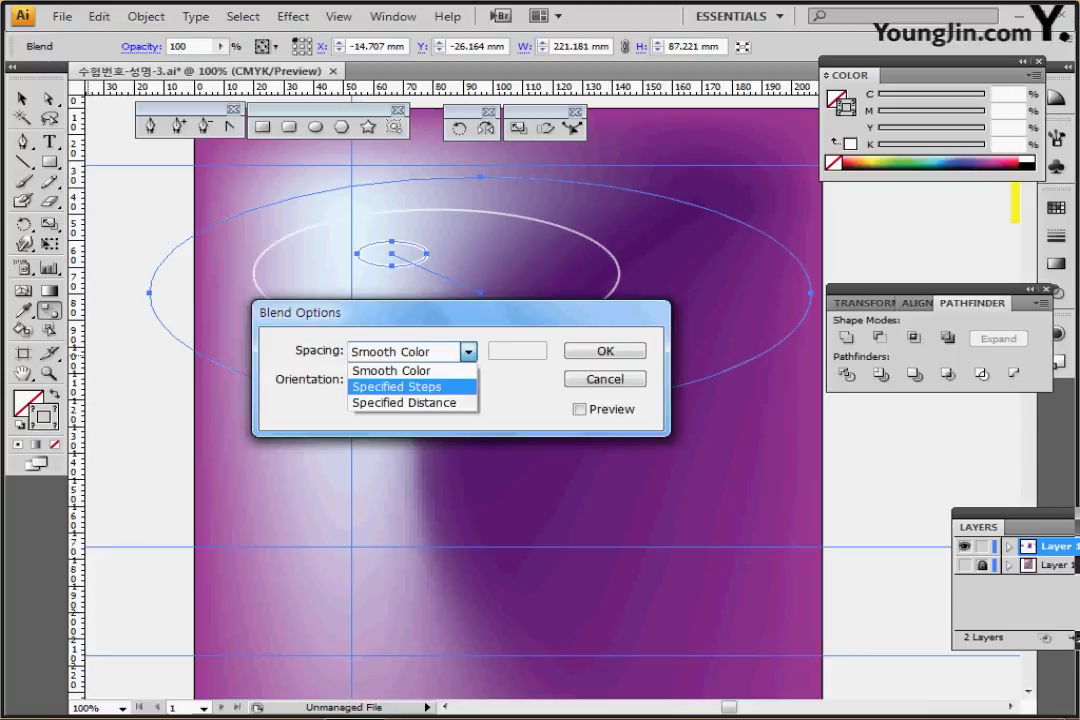
click(400, 386)
click(580, 409)
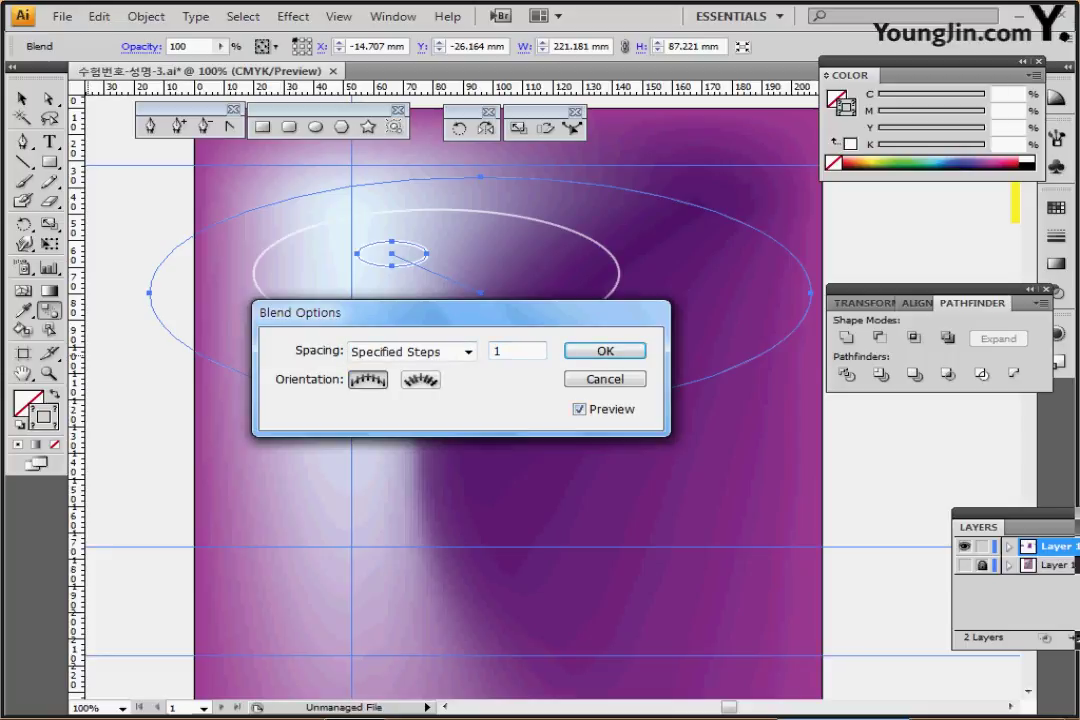
click(468, 352)
click(400, 386)
key(Tab)
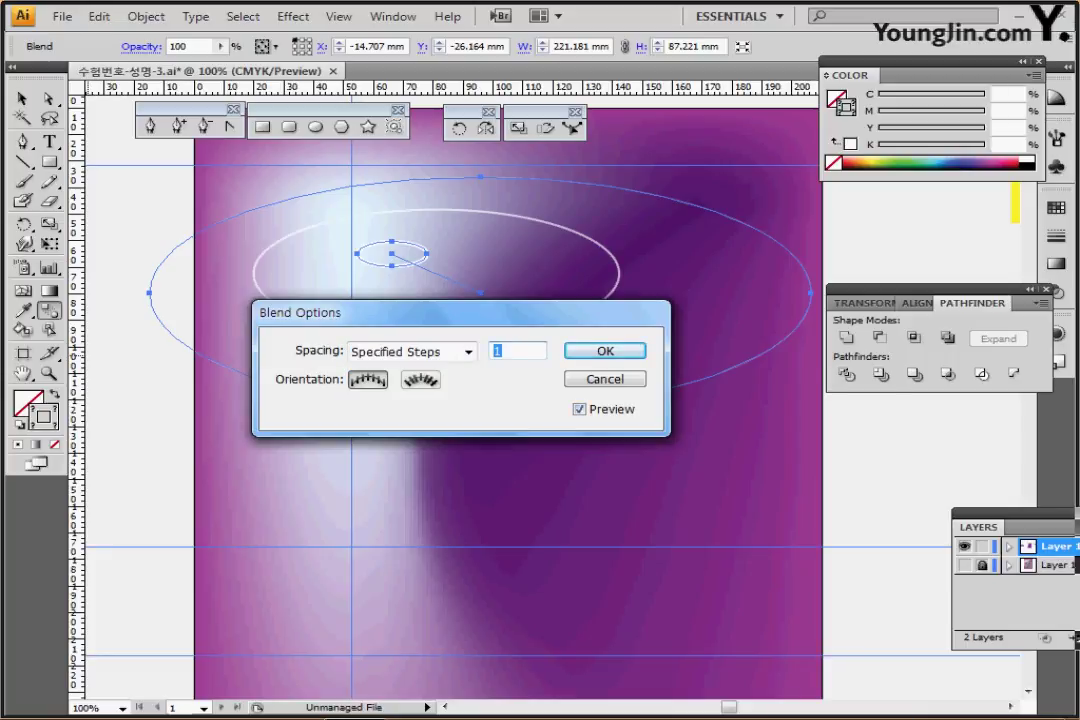
text(10)
key(Return)
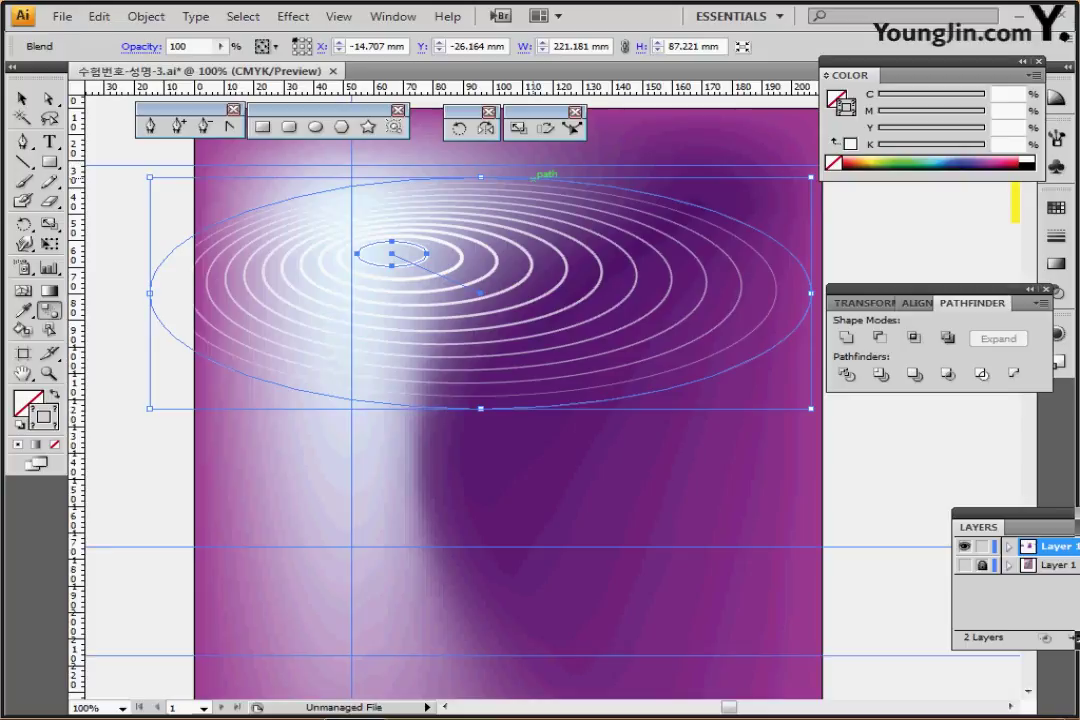
Move the pink cat silhouette up beside the artboard's lower left edge and set its opacity to 60%
key(ctrl+minus)
key(ctrl+minus)
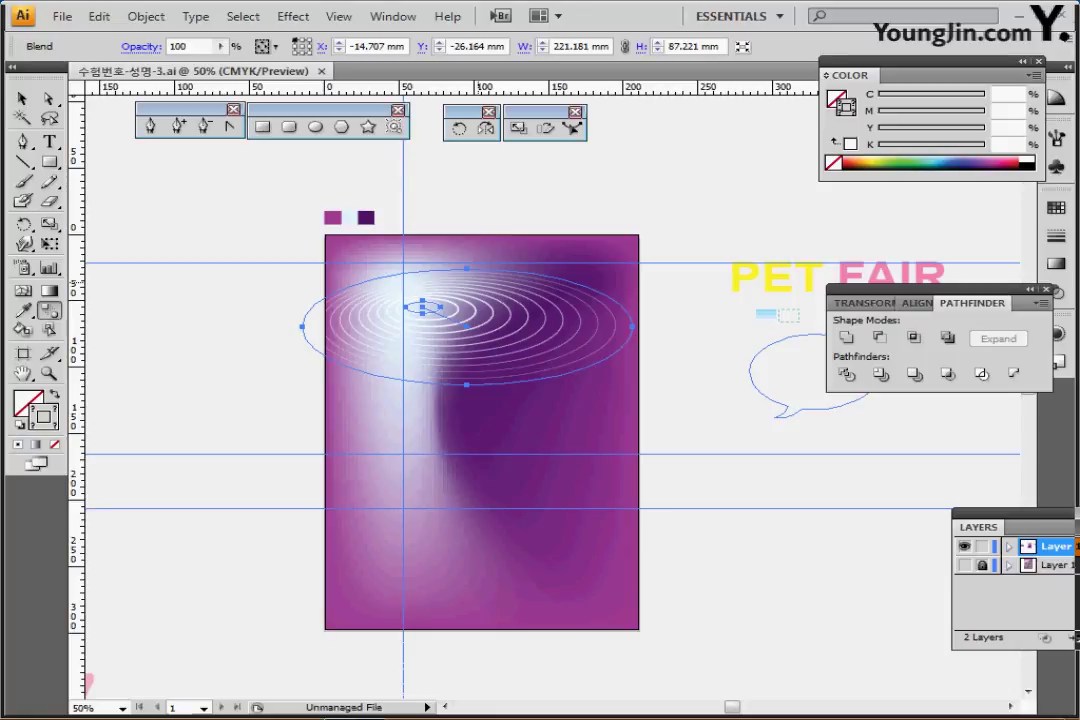
drag(440, 475, 594, 345)
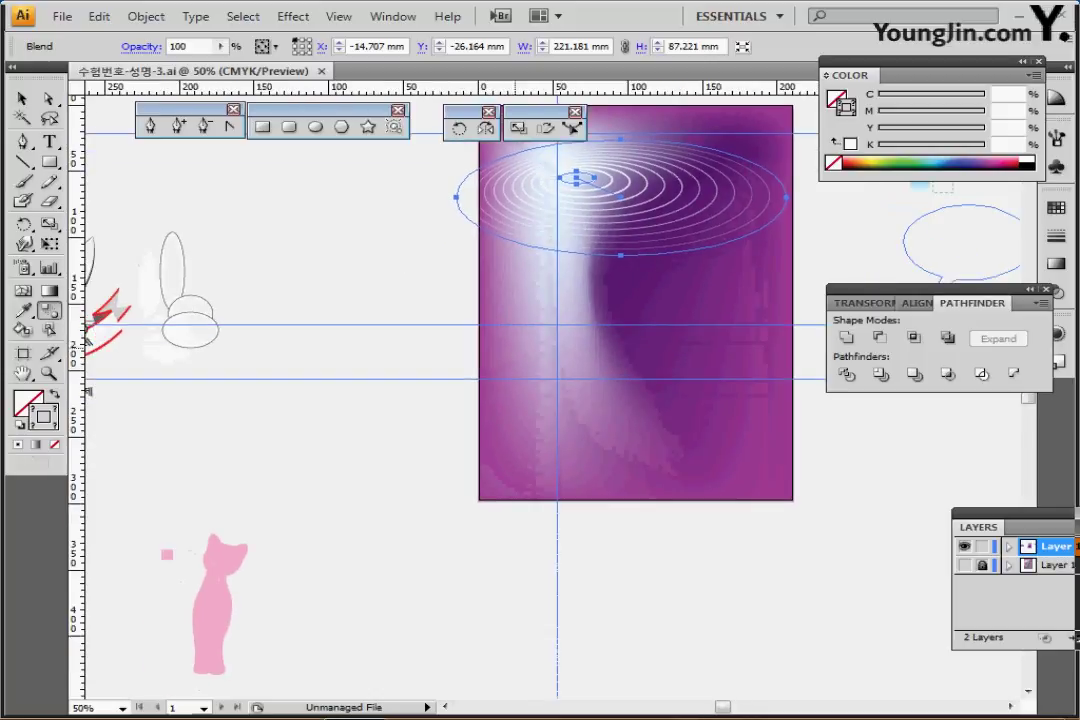
click(238, 560)
drag(238, 560, 390, 384)
ctrl+click(458, 483)
ctrl+click(458, 483)
drag(458, 483, 290, 682)
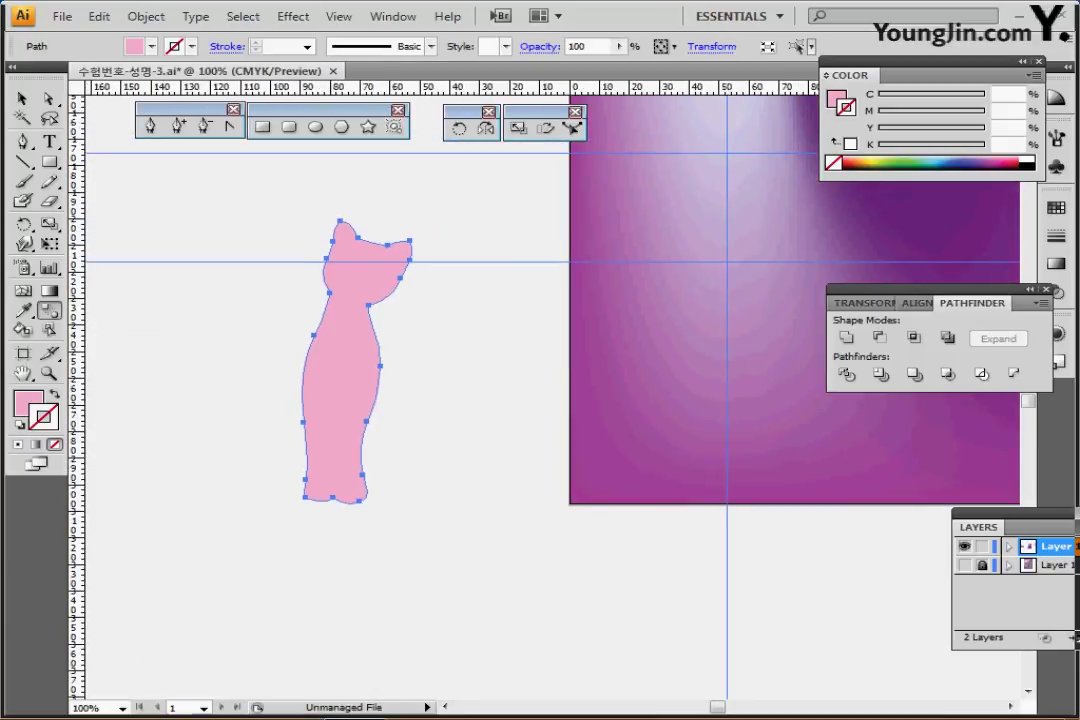
drag(354, 371, 335, 380)
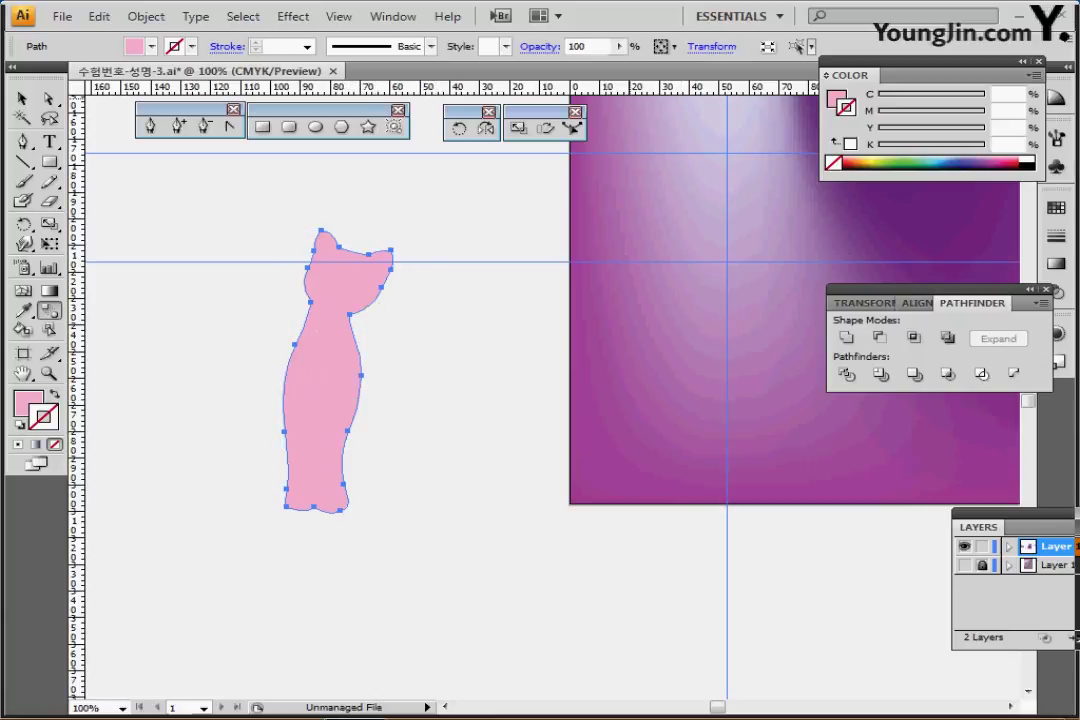
click(577, 46)
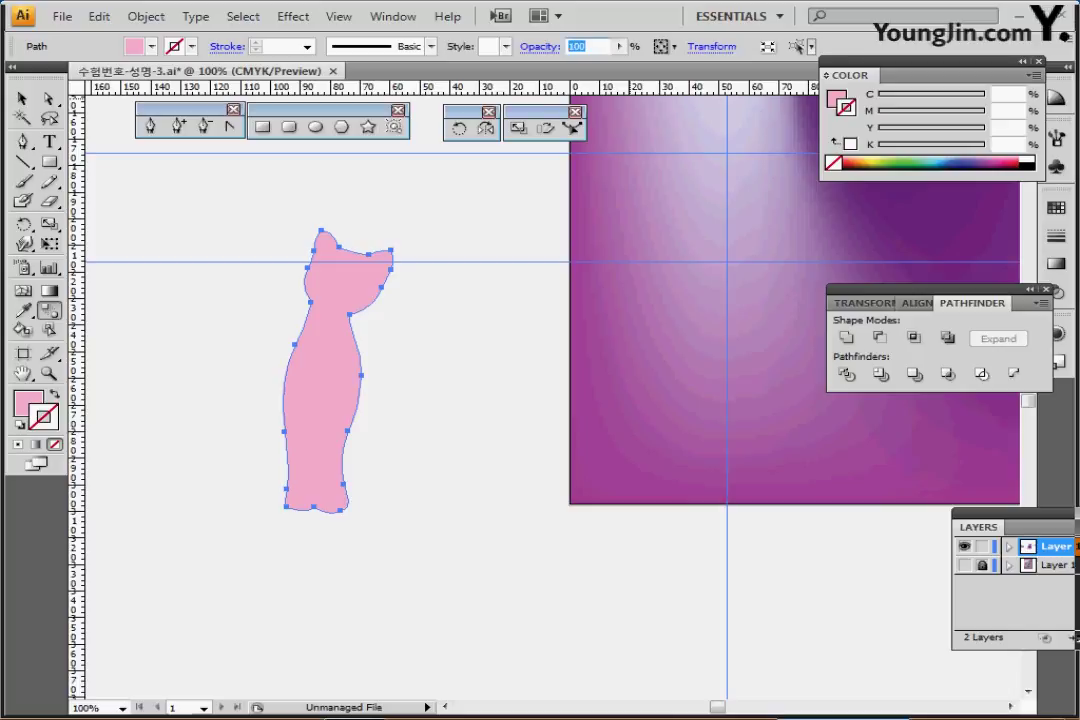
text(60)
key(Return)
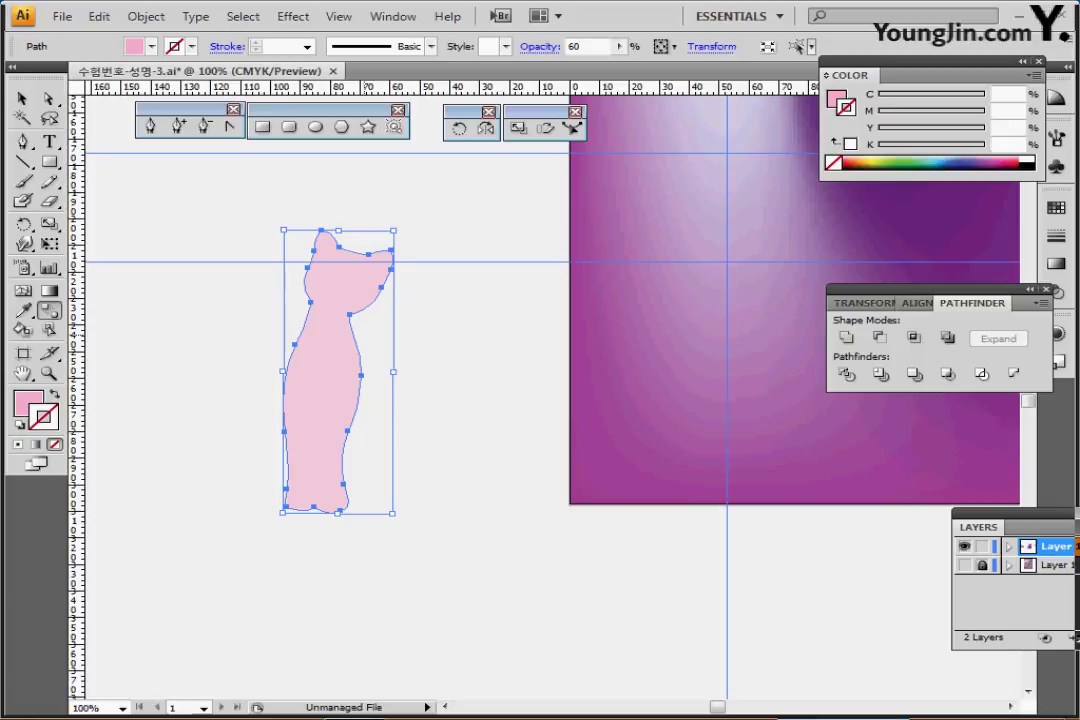
Move the cat onto the artboard's lower left area, aligning it with the small cat in the reference layer using outline view
drag(332, 342, 390, 329)
drag(376, 388, 655, 400)
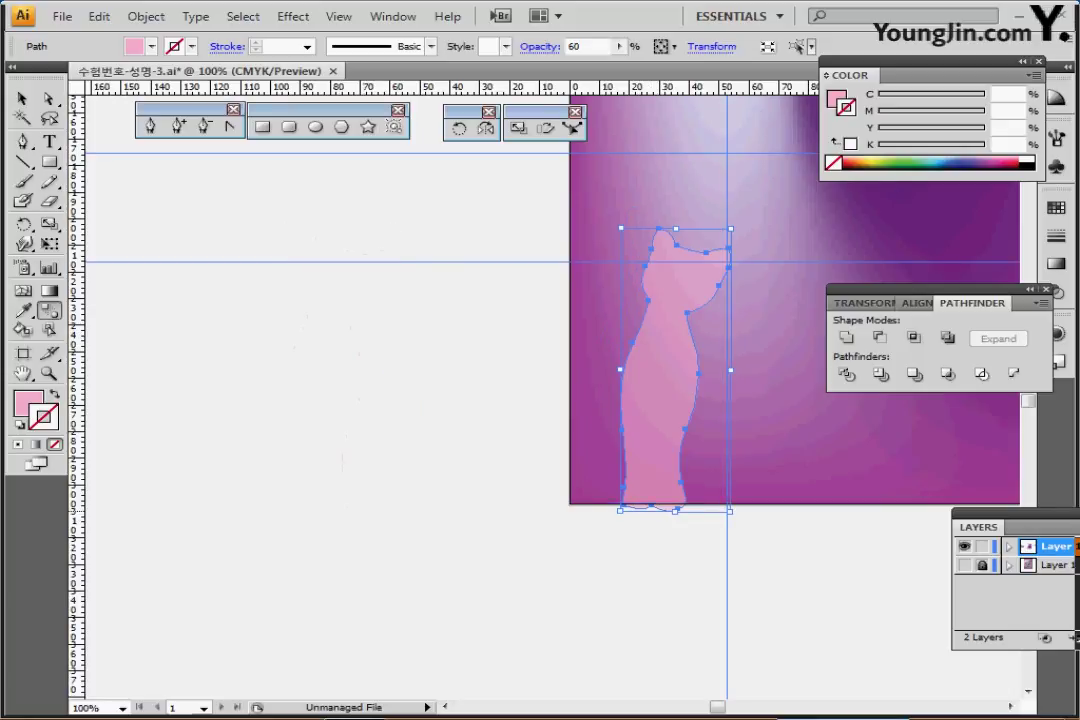
ctrl+click(964, 547)
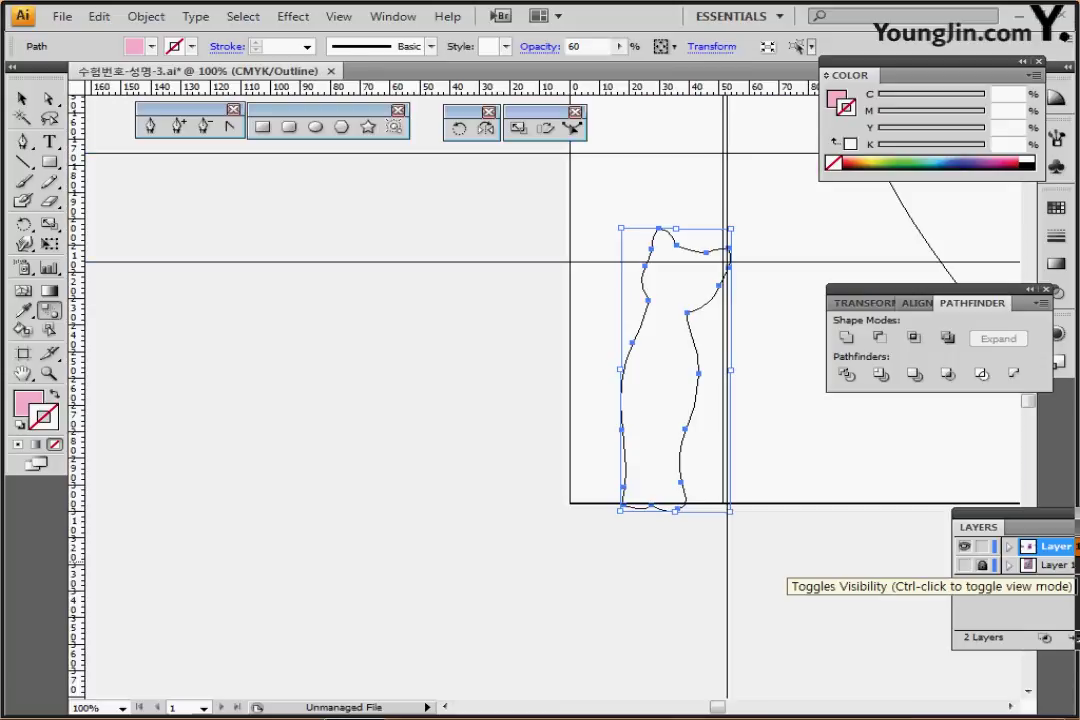
click(964, 565)
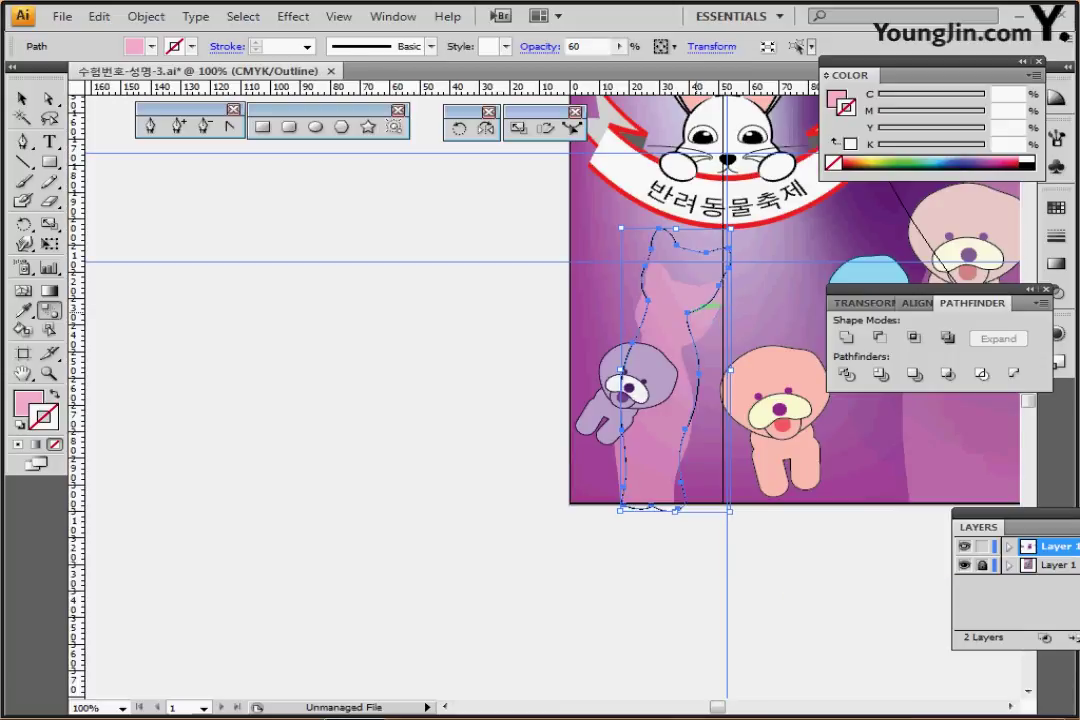
drag(687, 312, 682, 345)
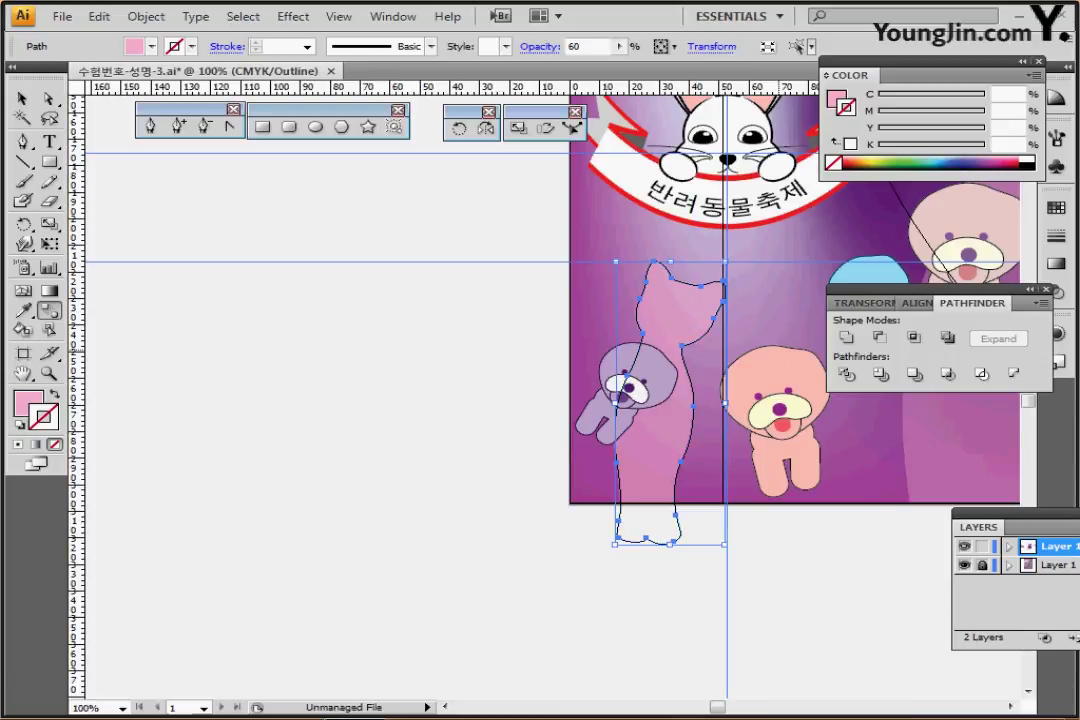
key(ctrl+y)
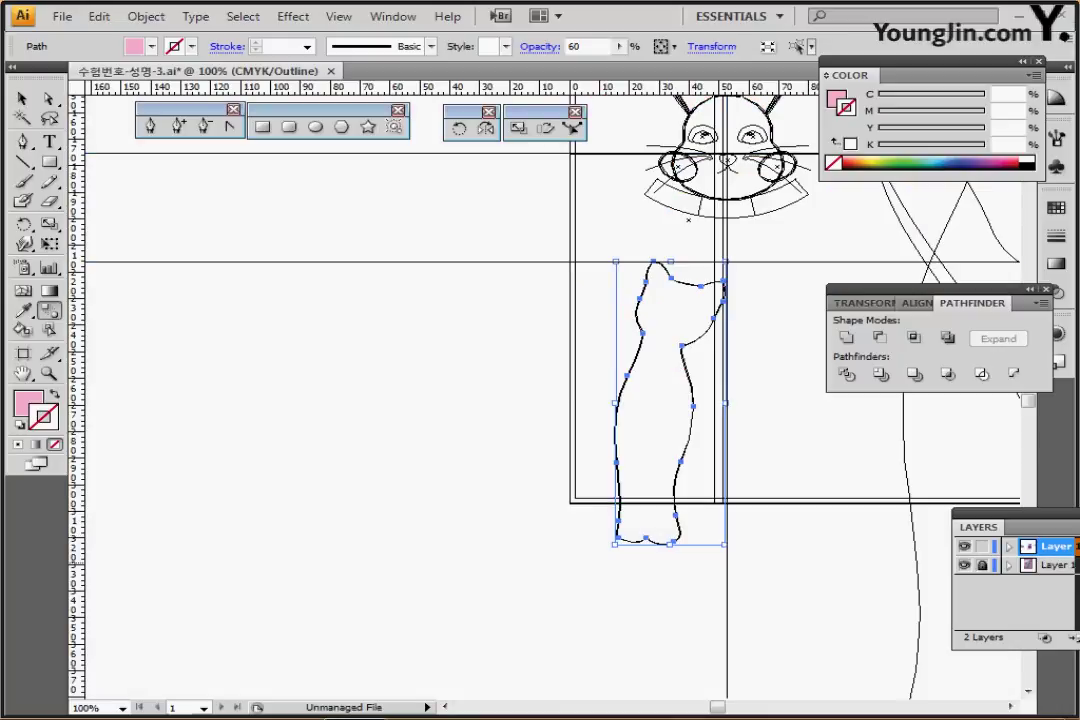
key(ctrl+y)
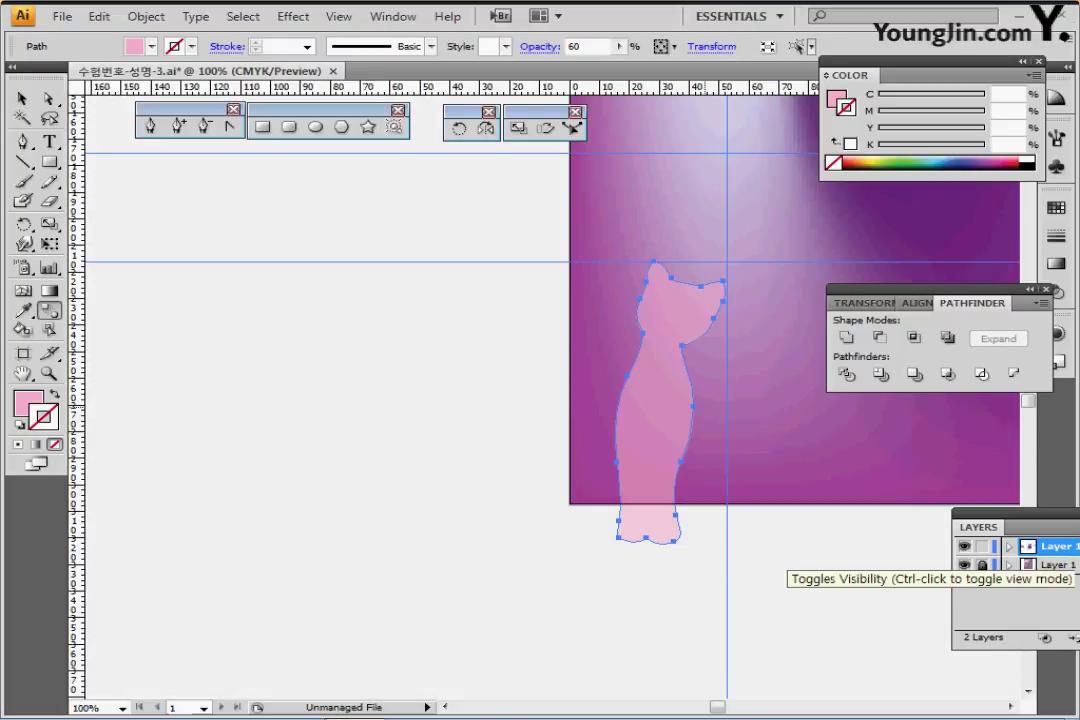
Make a copy of the cat scaled uniformly to 300% and set the copy's opacity to 40%
drag(703, 420, 327, 525)
right_click(410, 387)
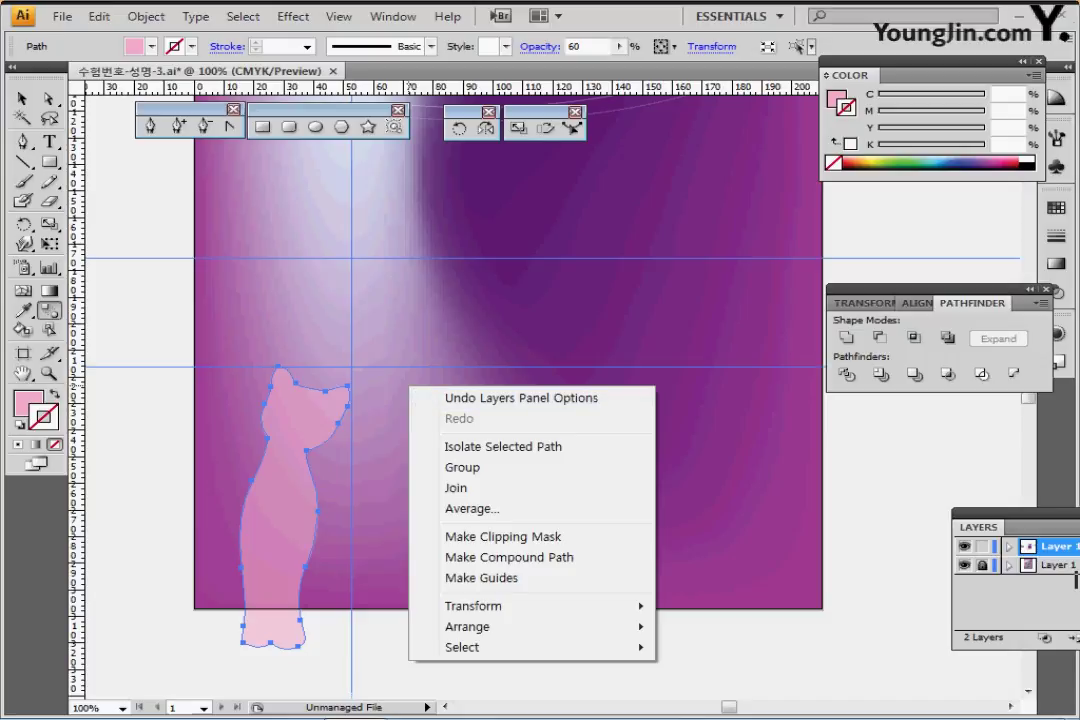
double_click(519, 128)
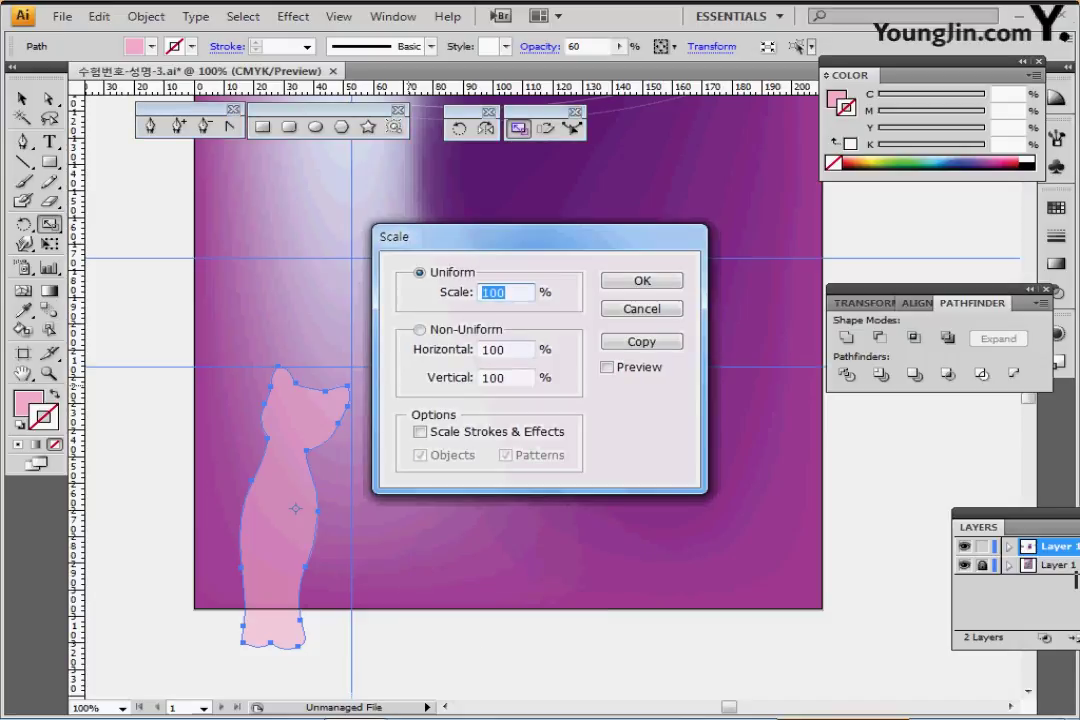
text(300)
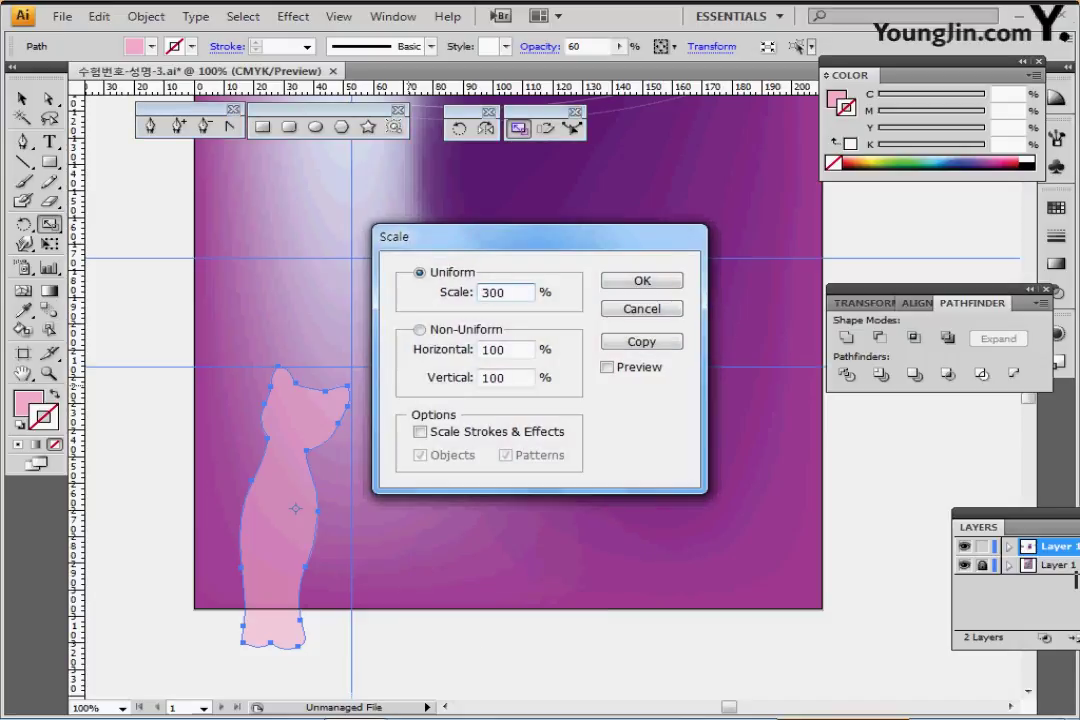
key(Return)
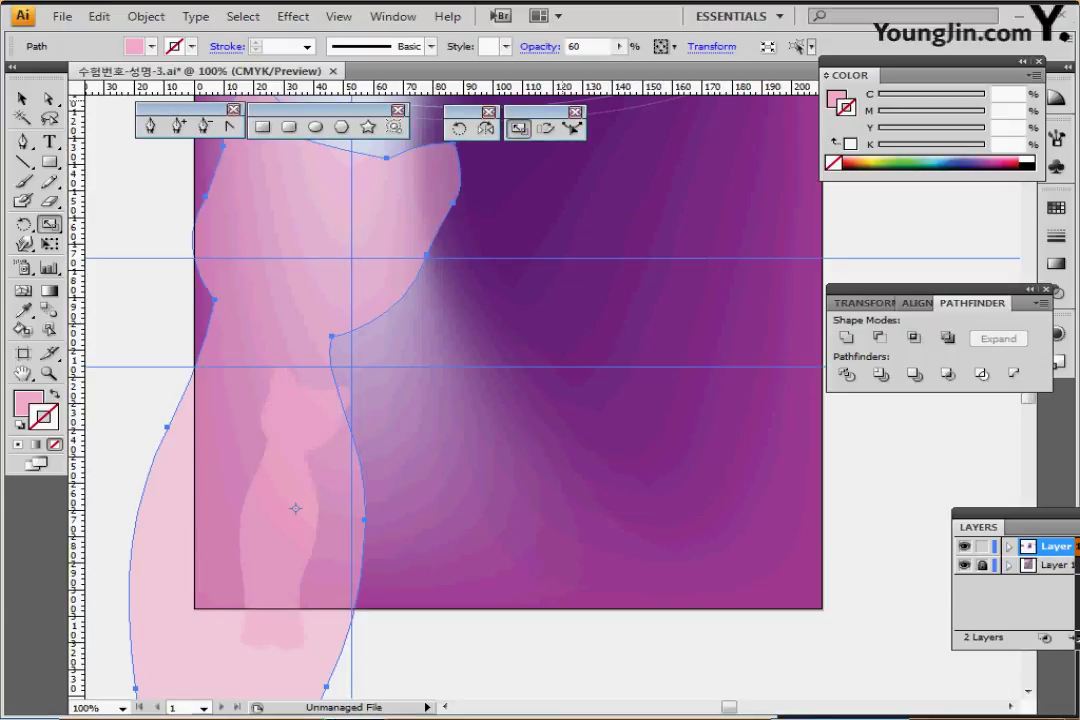
key(4)
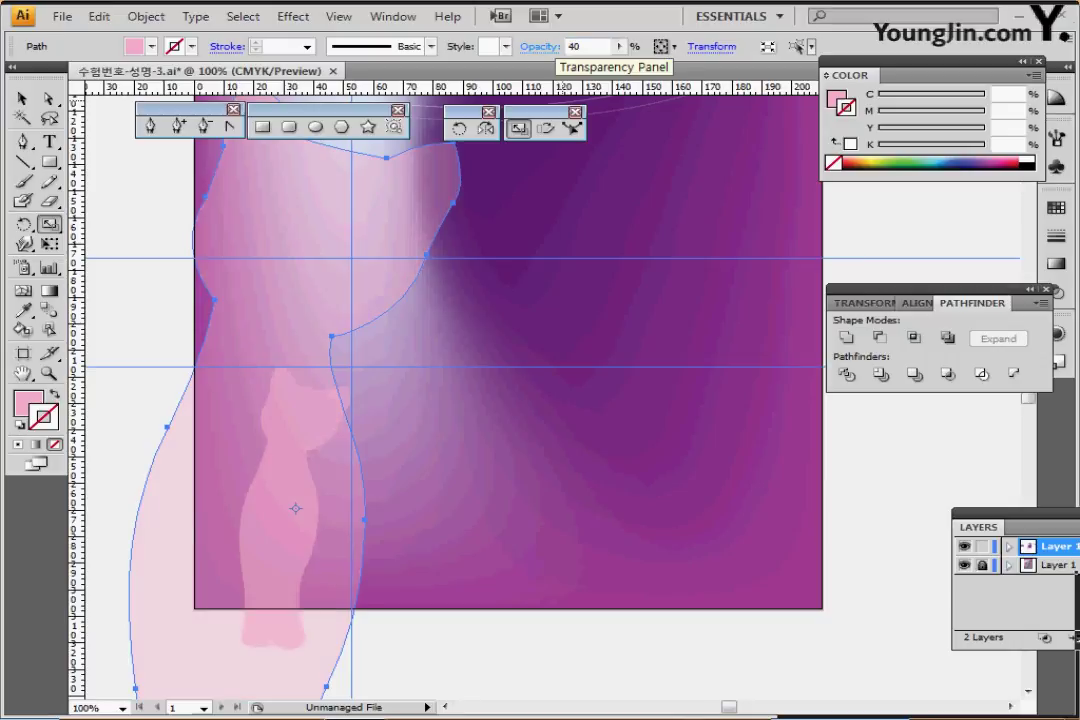
Move the enlarged cat to the right side of the artboard, positioning it against the reference layer in outline view
drag(306, 243, 716, 270)
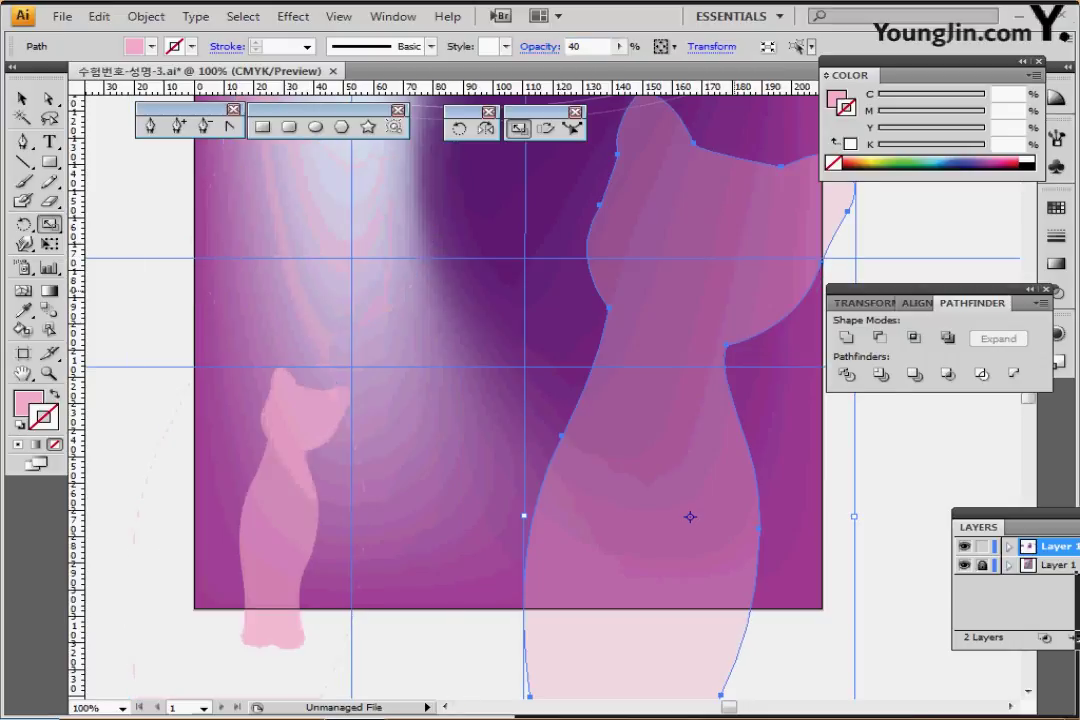
key(ctrl+y)
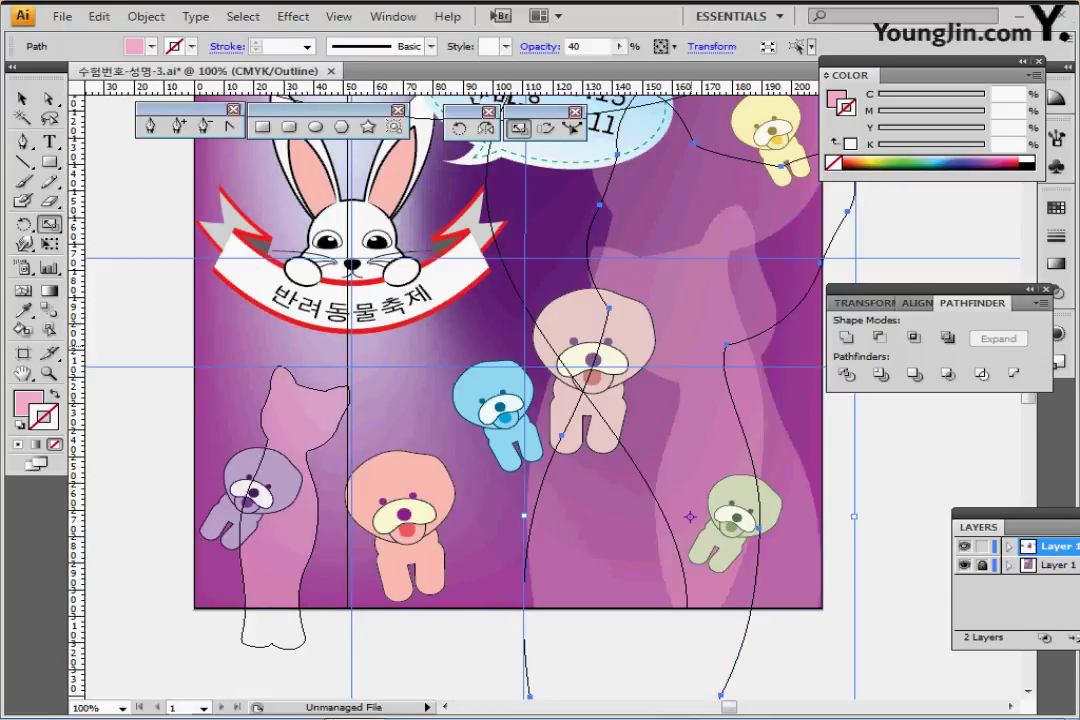
drag(690, 516, 681, 556)
drag(804, 329, 794, 275)
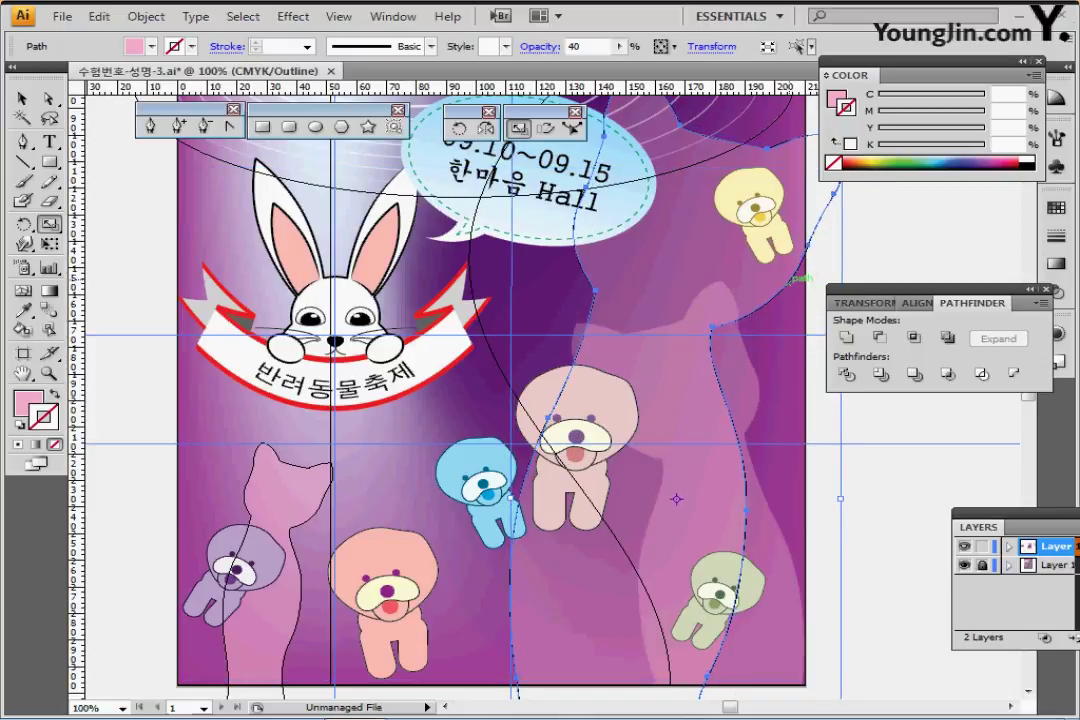
key(ctrl+shift+a)
key(ctrl+y)
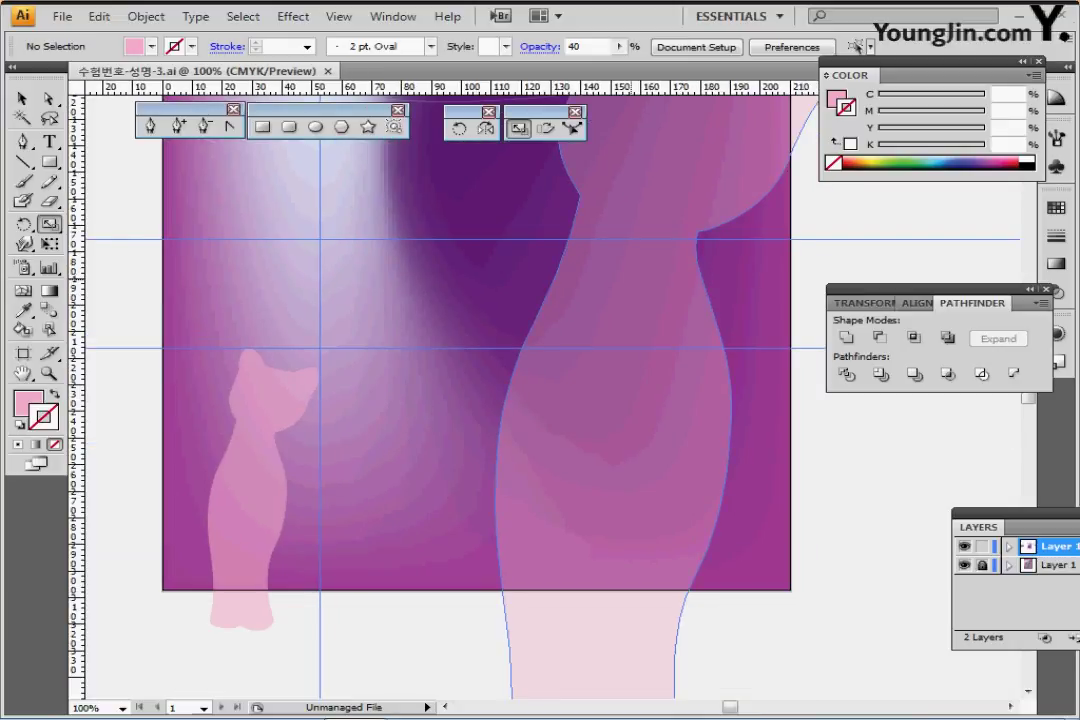
ctrl+click(629, 299)
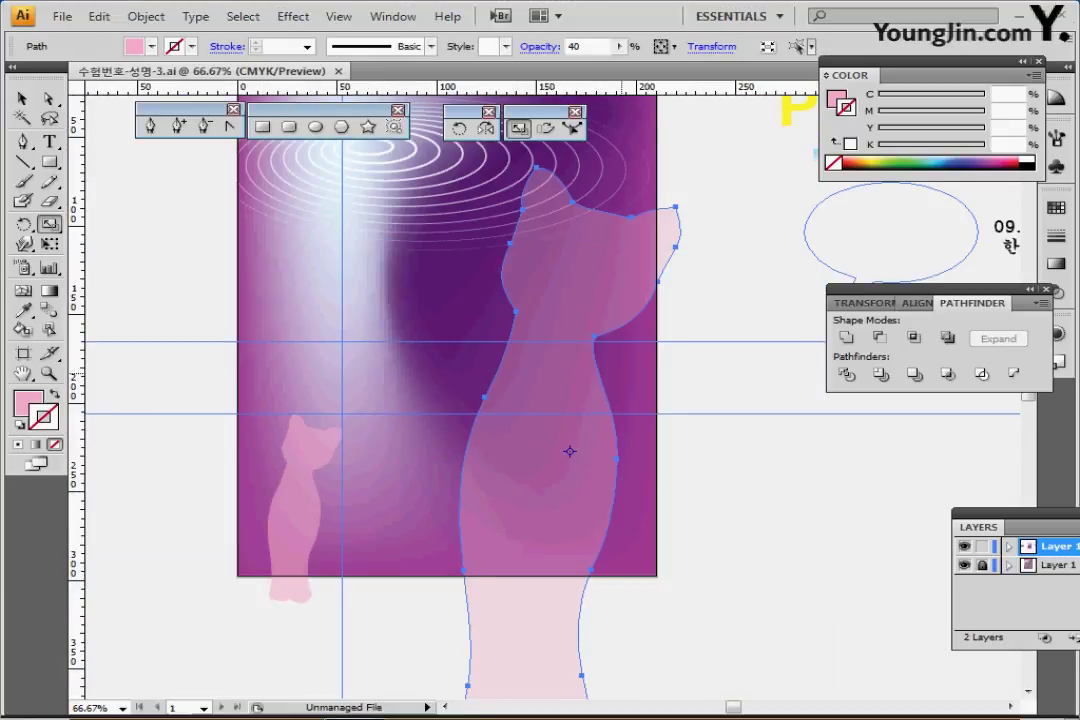
Make a copy of the large cat scaled uniformly to 70% and reflect that copy across the vertical axis
drag(589, 417, 583, 409)
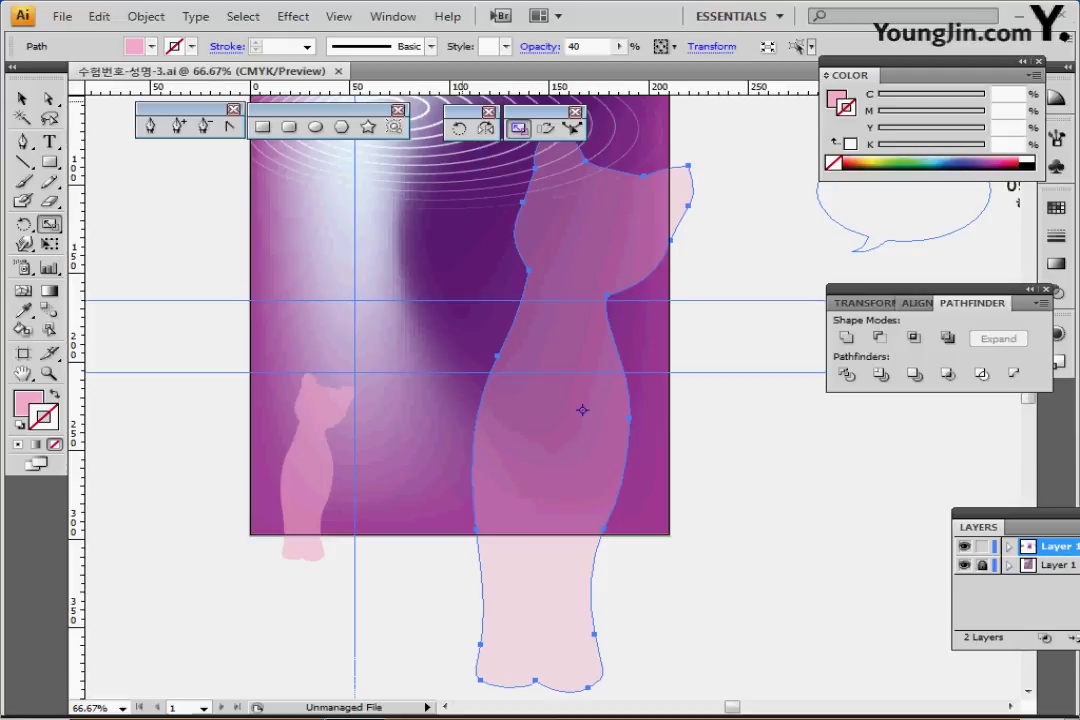
double_click(518, 127)
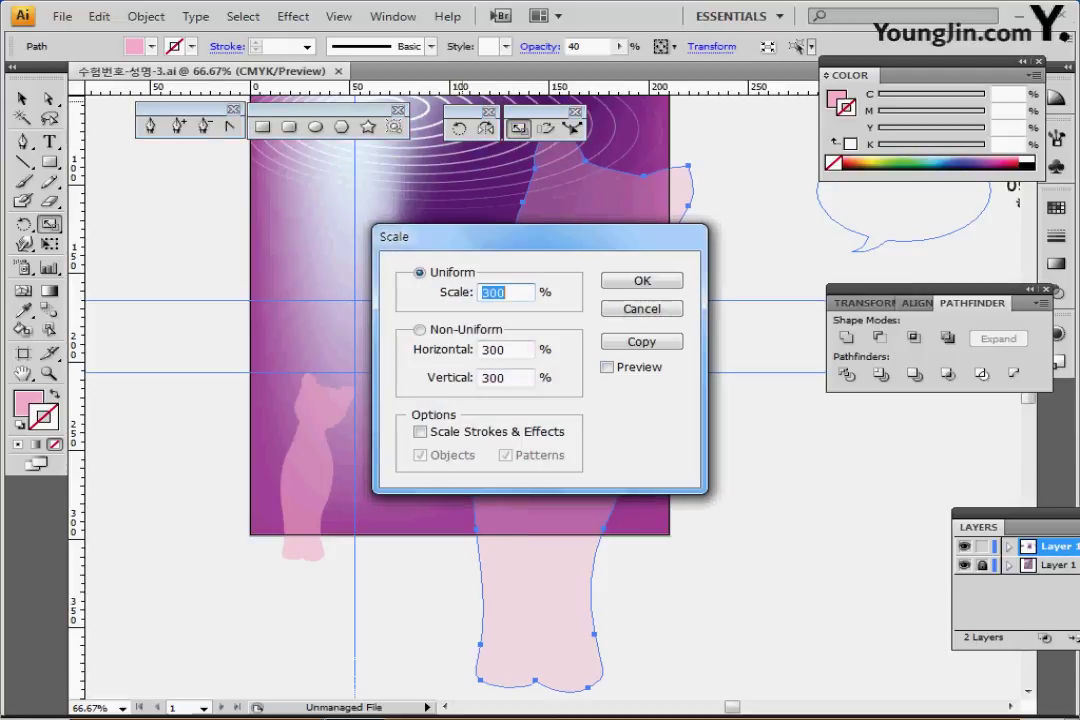
text(70)
click(642, 342)
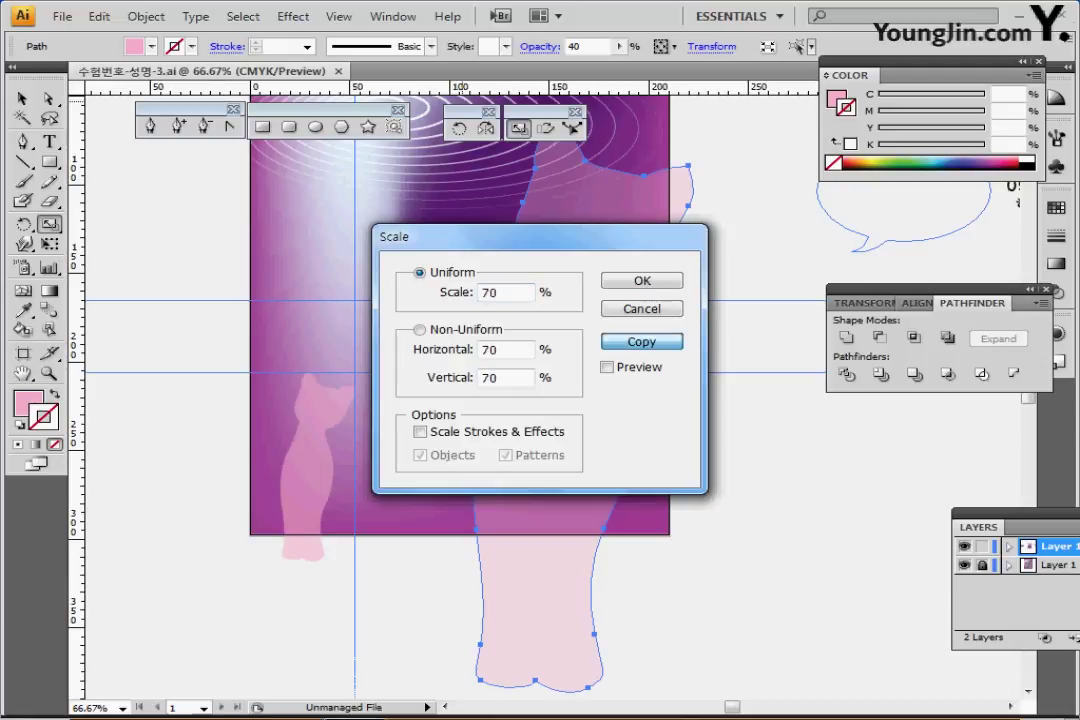
key(Return)
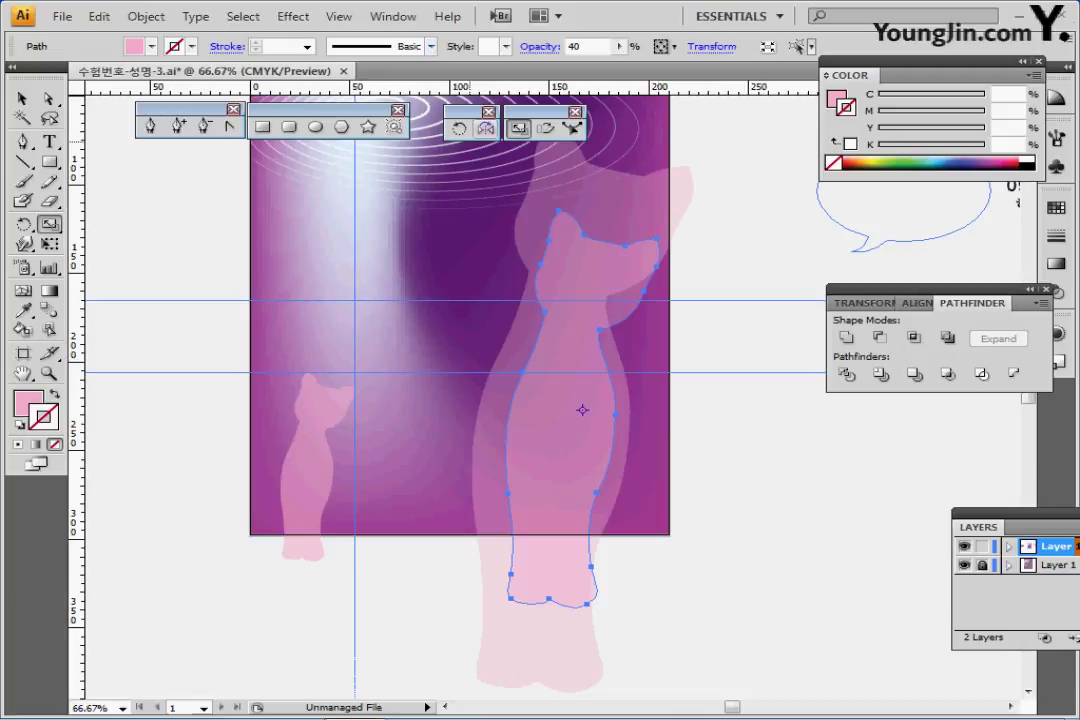
double_click(486, 128)
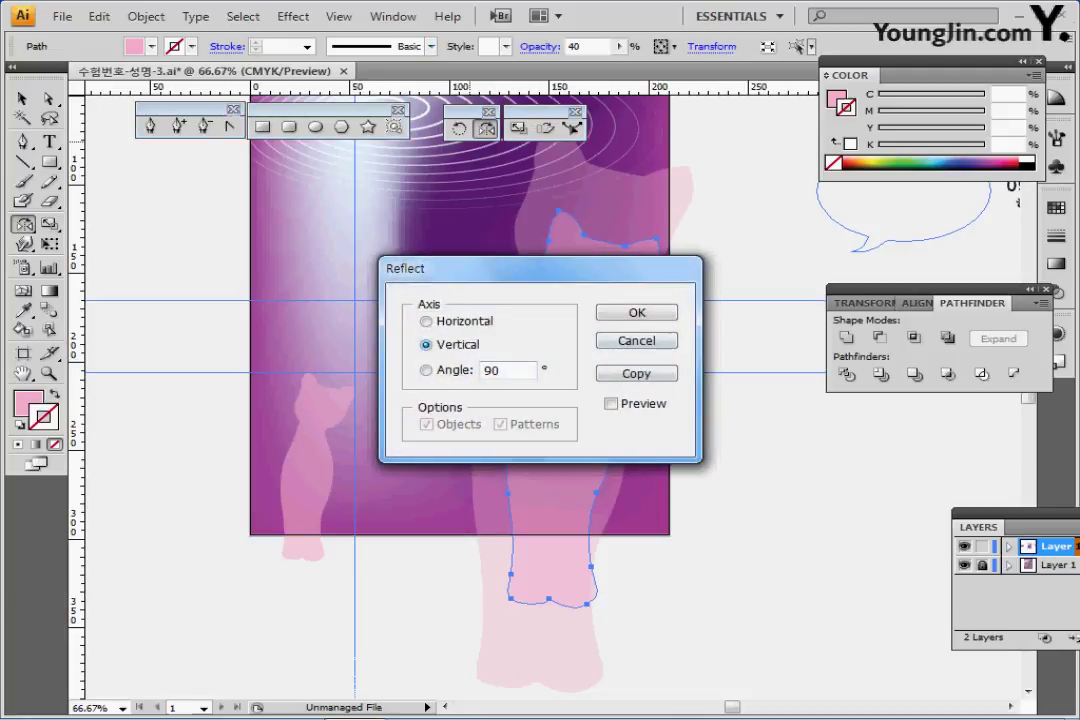
key(Return)
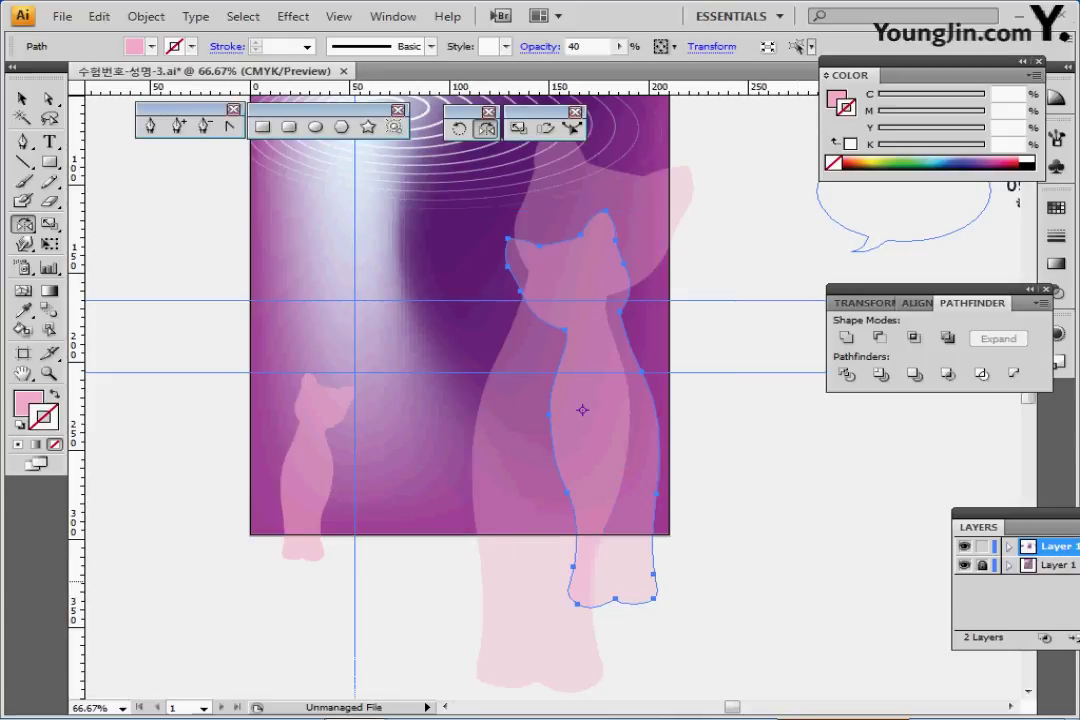
Move the mirrored cat down to the artboard's lower right edge, aligning it with the reference layer in outline view, and save the file
key(ctrl+y)
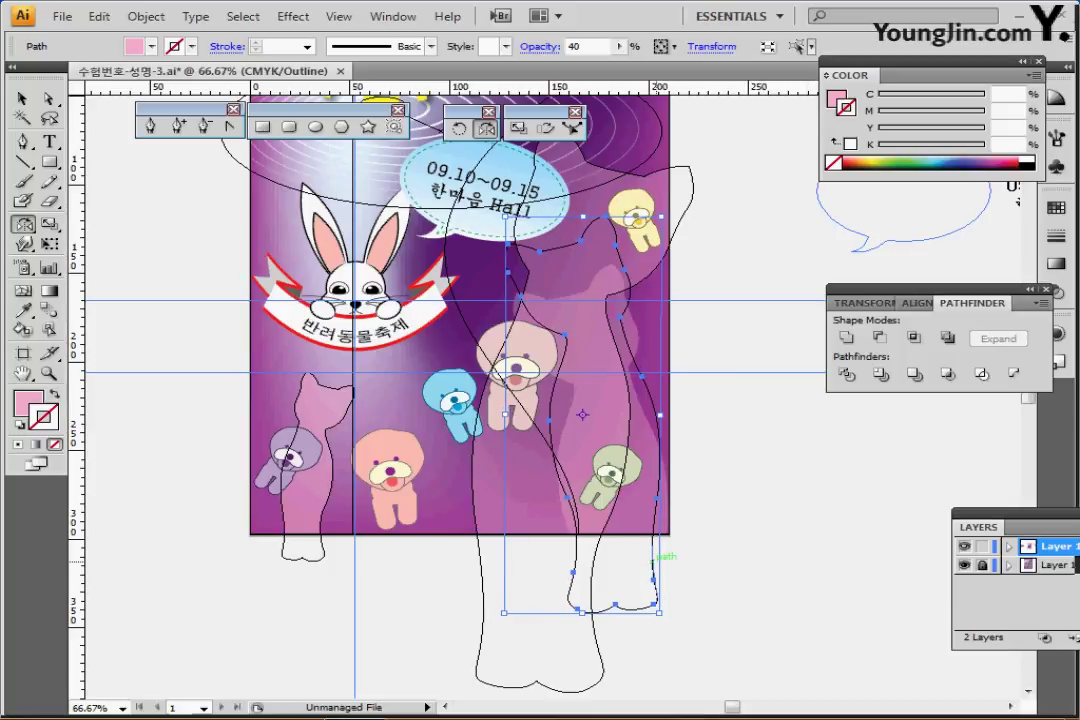
drag(657, 562, 662, 602)
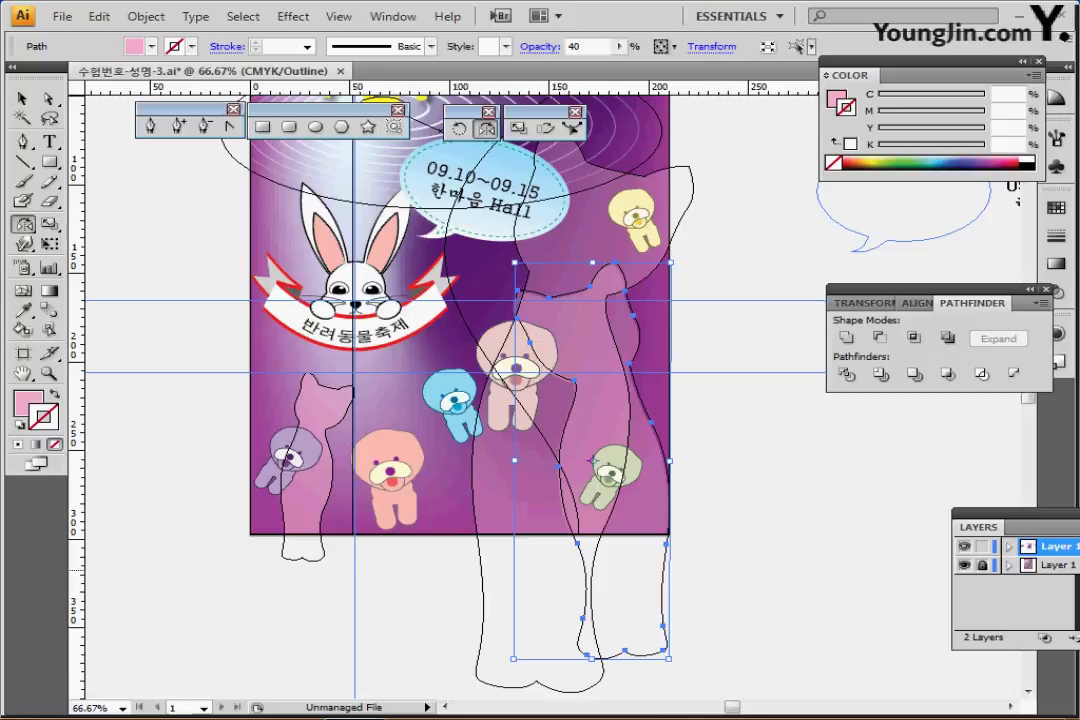
key(ctrl+y)
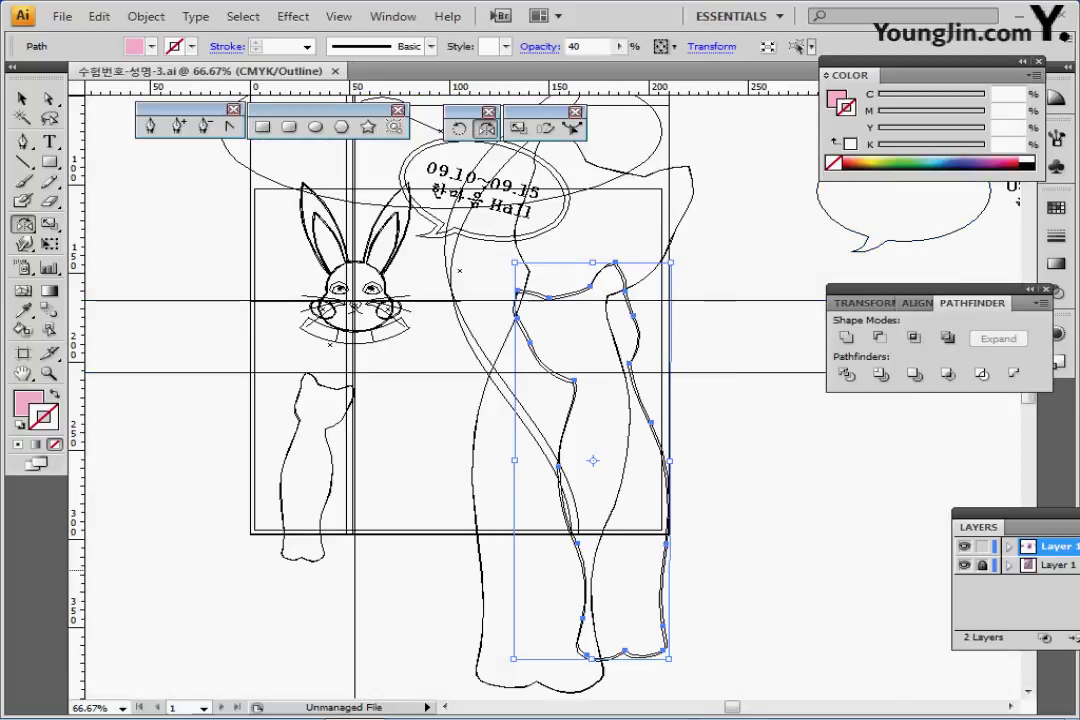
key(ctrl+y)
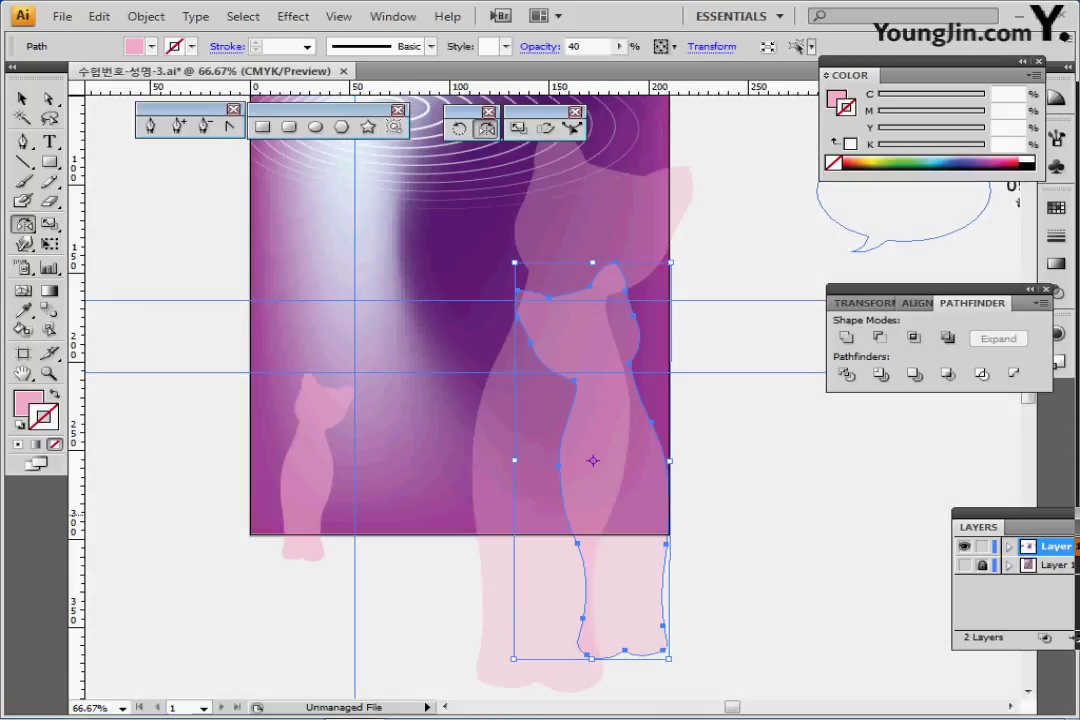
key(ctrl+s)
Examine the finished rabbit emblem and the three base ellipses for the ear, head and face beside it
key(ctrl+minus)
drag(510, 368, 507, 409)
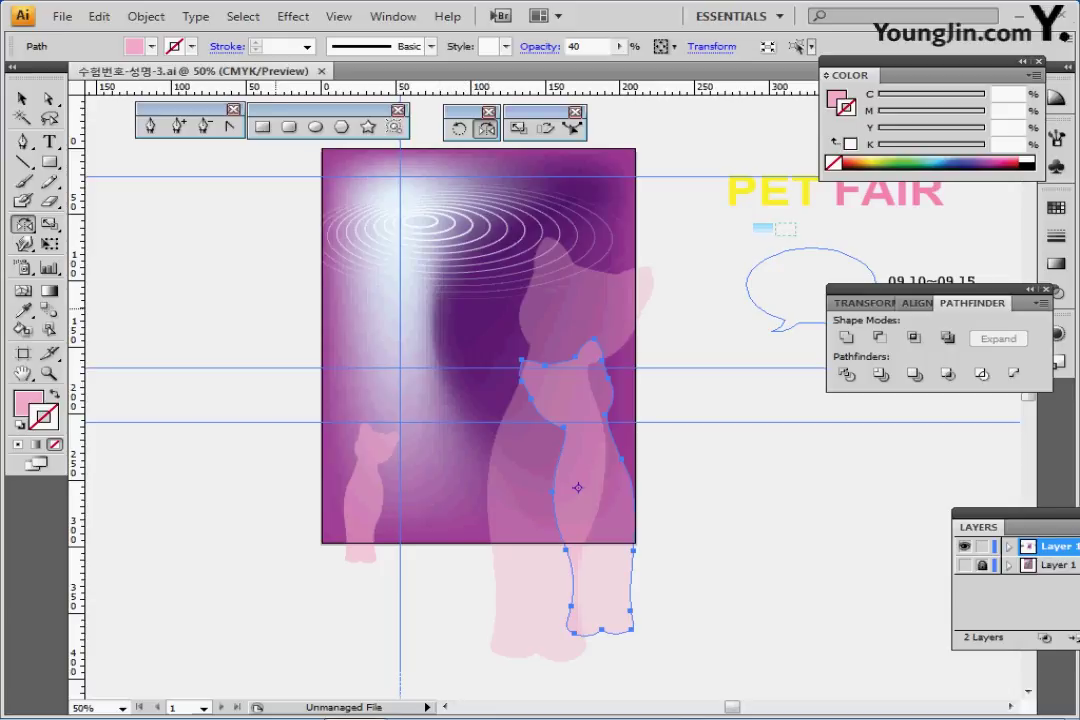
drag(142, 415, 325, 424)
ctrl+click(367, 337)
ctrl+click(446, 410)
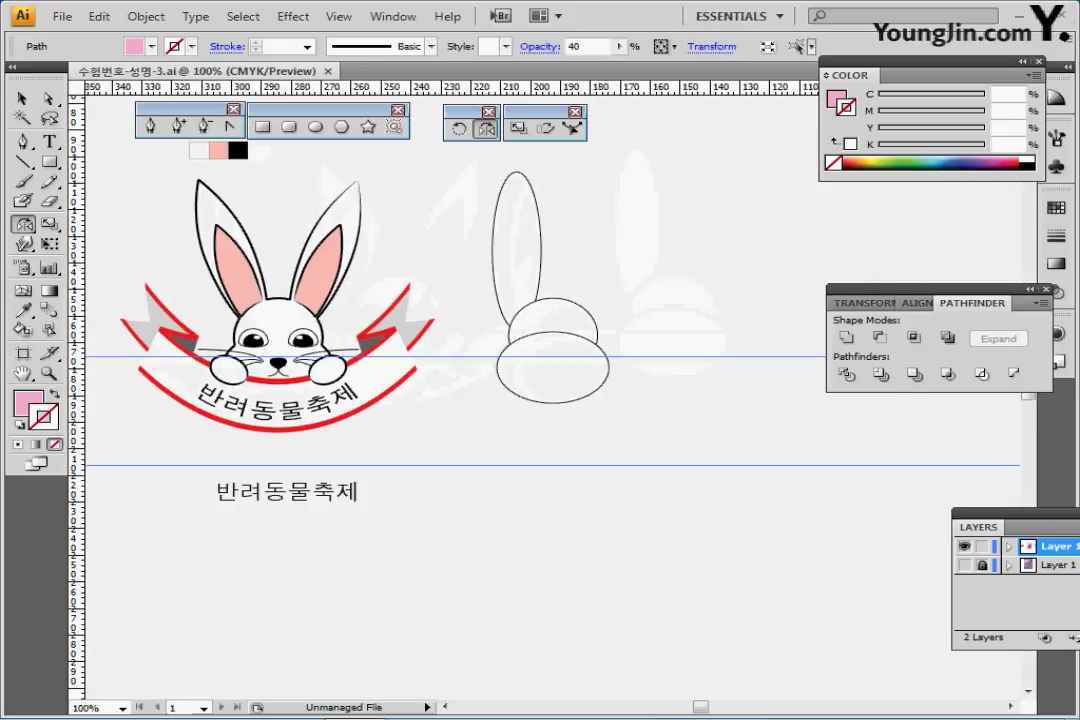
drag(459, 352, 447, 344)
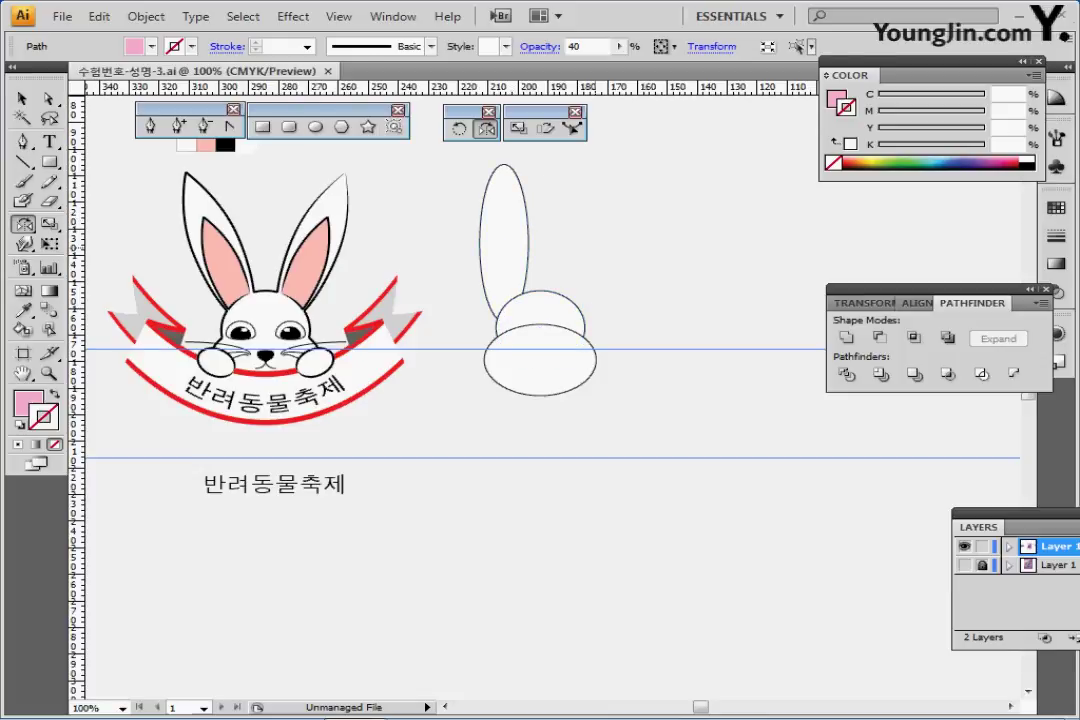
key(ctrl+shift+a)
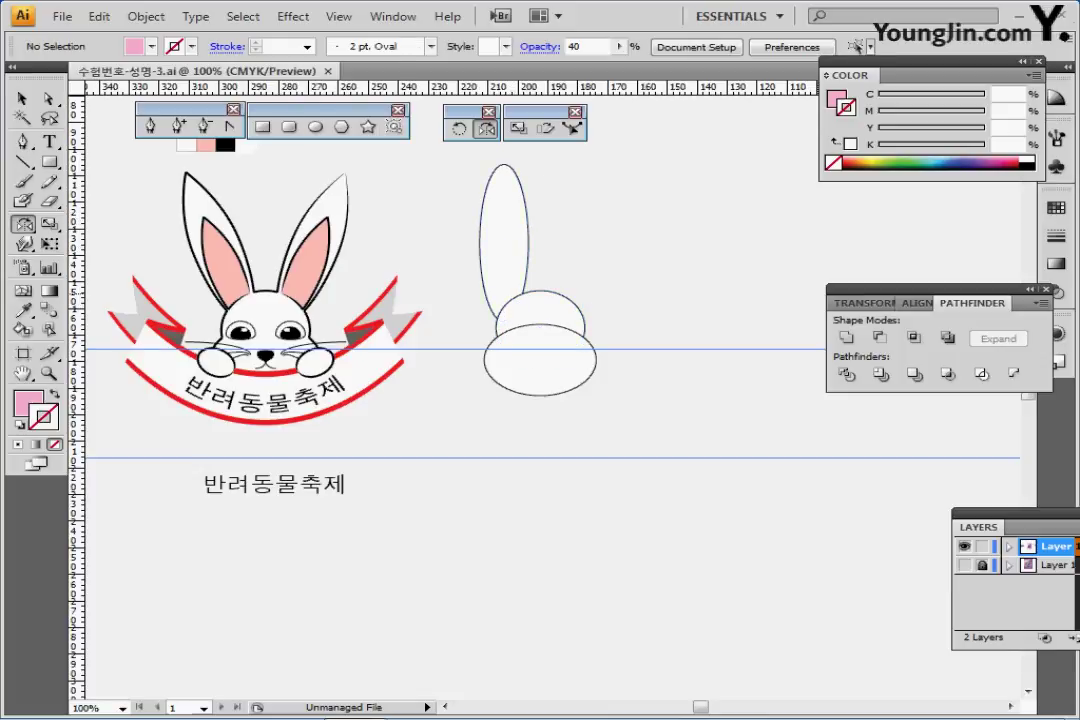
click(501, 241)
click(540, 322)
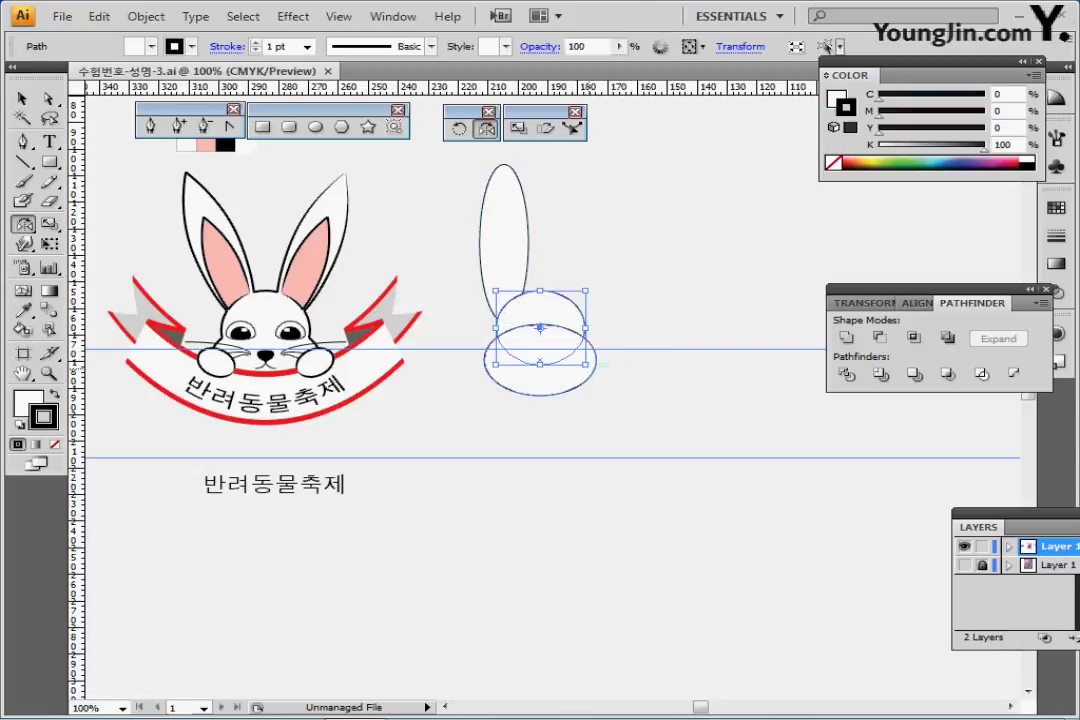
ctrl+click(588, 359)
ctrl+click(675, 289)
Convert the top anchor point of the tall ear ellipse into a sharp corner
ctrl+click(516, 238)
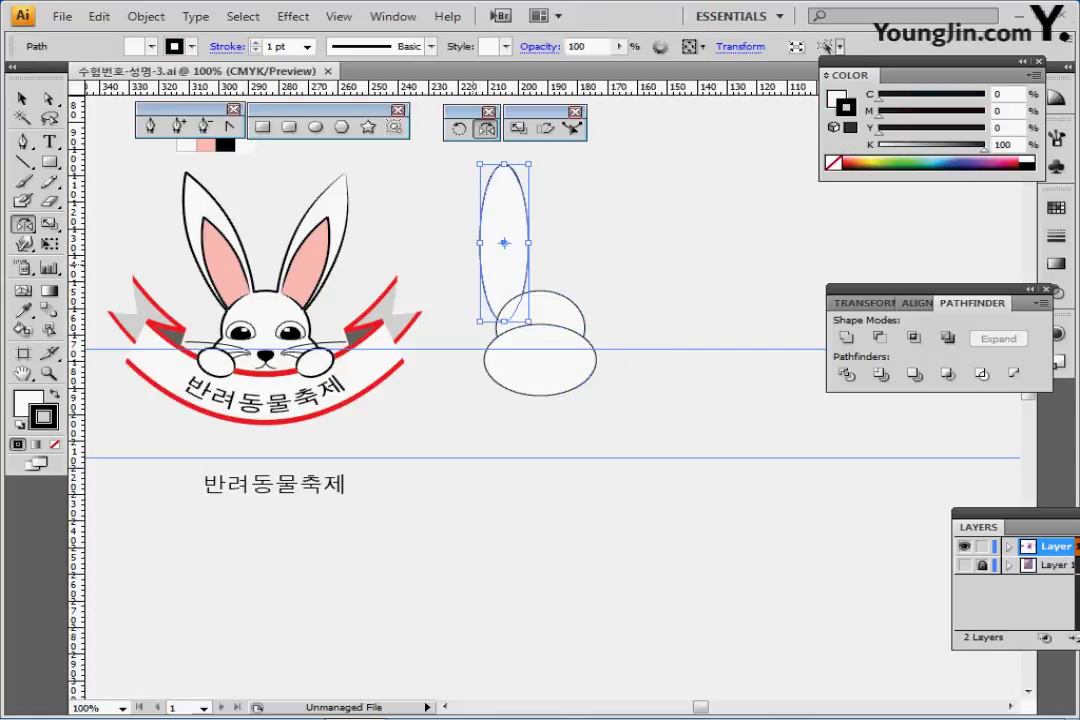
drag(509, 237, 511, 257)
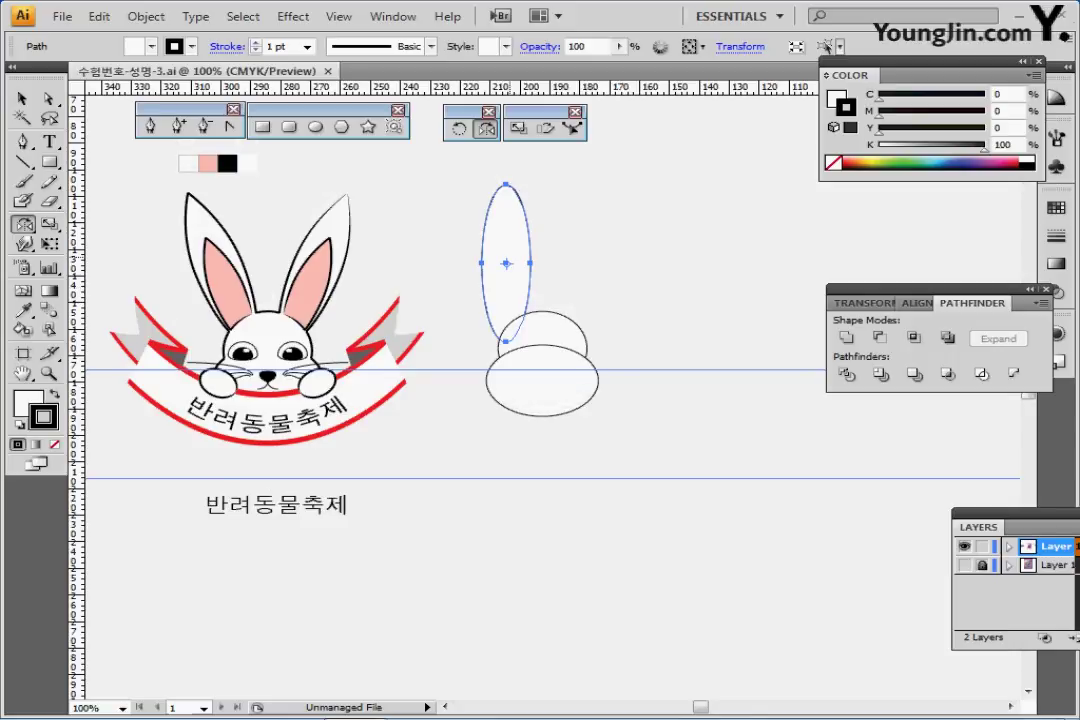
click(230, 126)
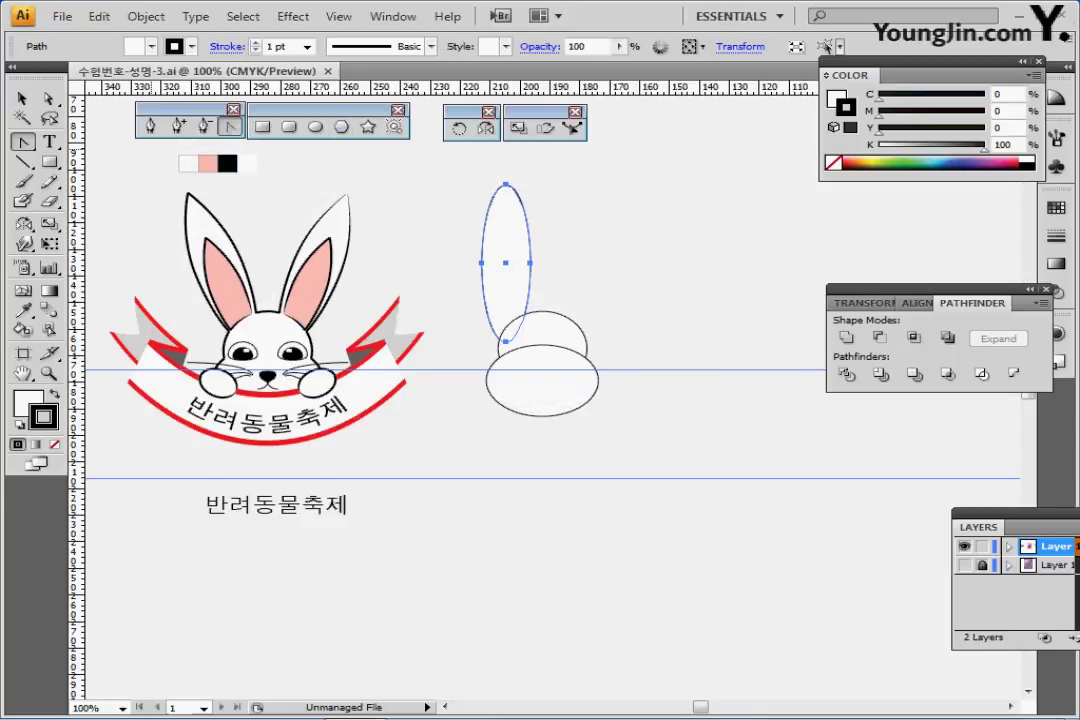
click(506, 185)
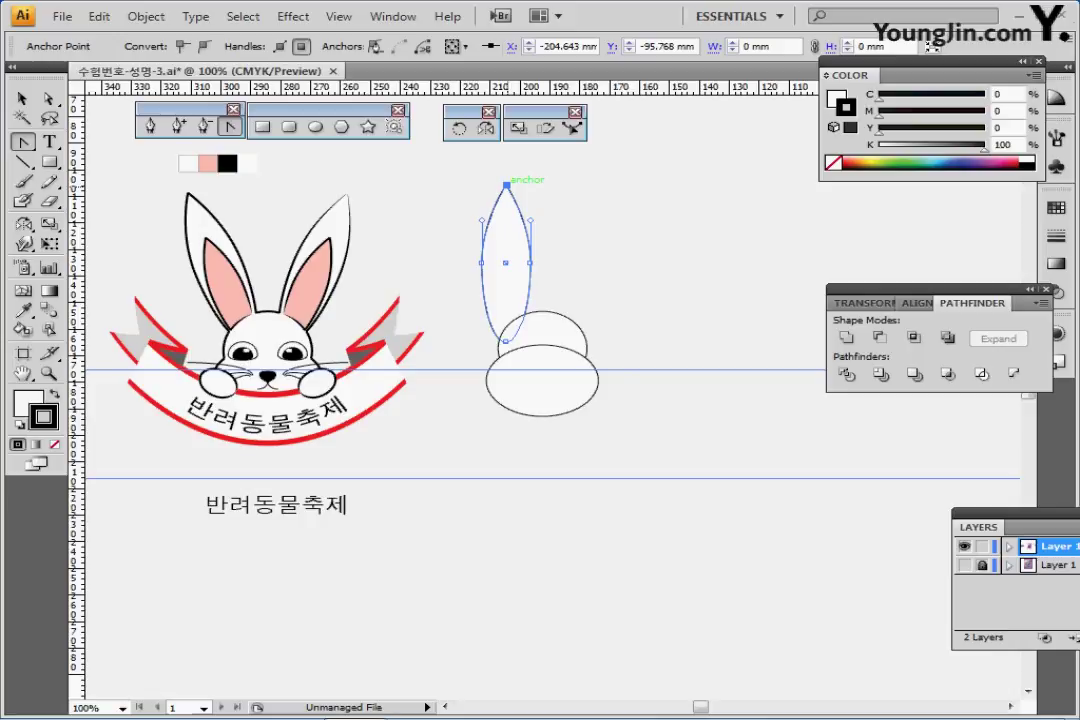
key(ctrl)
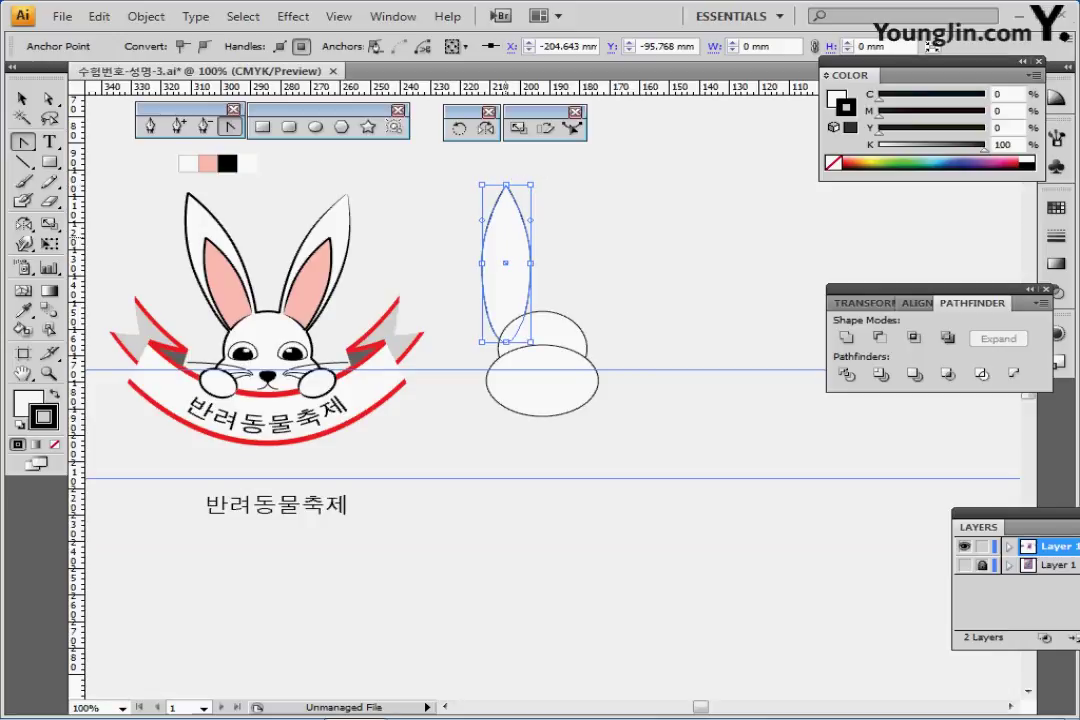
key(ctrl)
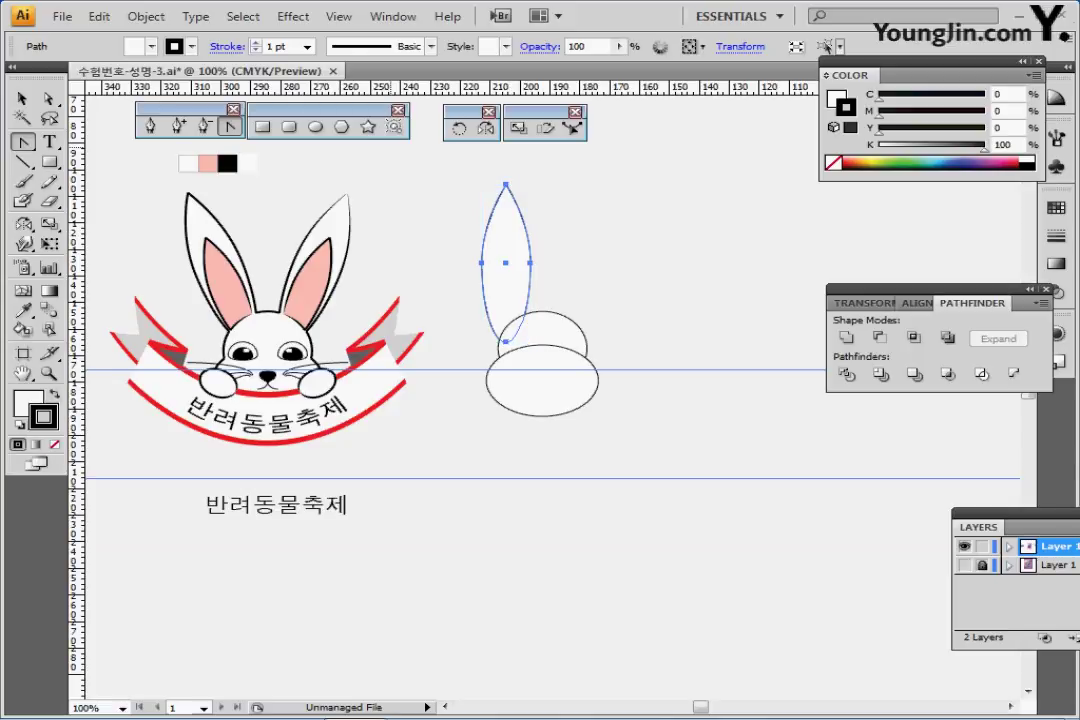
Rotate the pointed ear shape by 20°
double_click(458, 128)
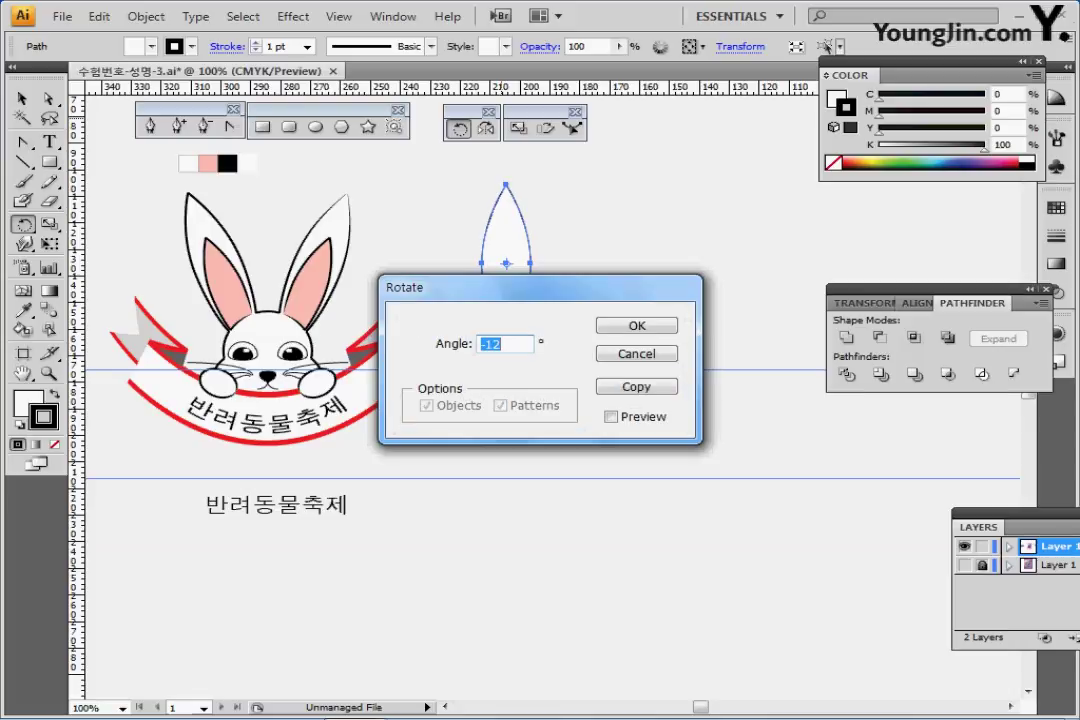
text(20)
key(Return)
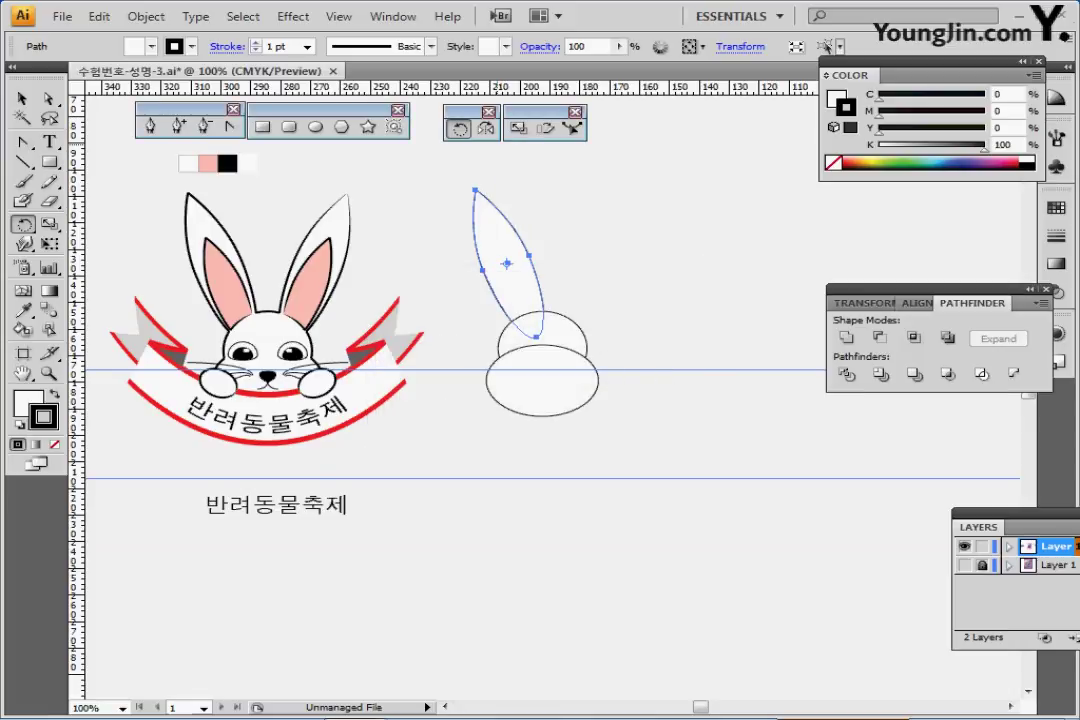
Make a copy of the ear scaled uniformly to 70% and shift it down slightly inside the outer ear
double_click(517, 128)
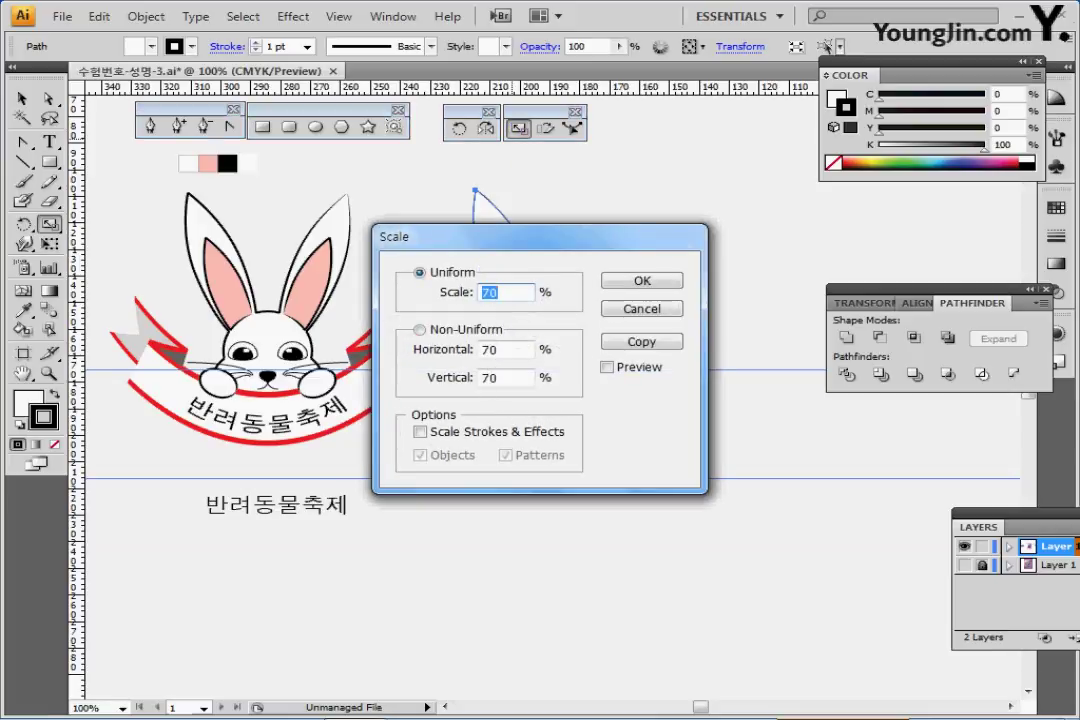
click(641, 341)
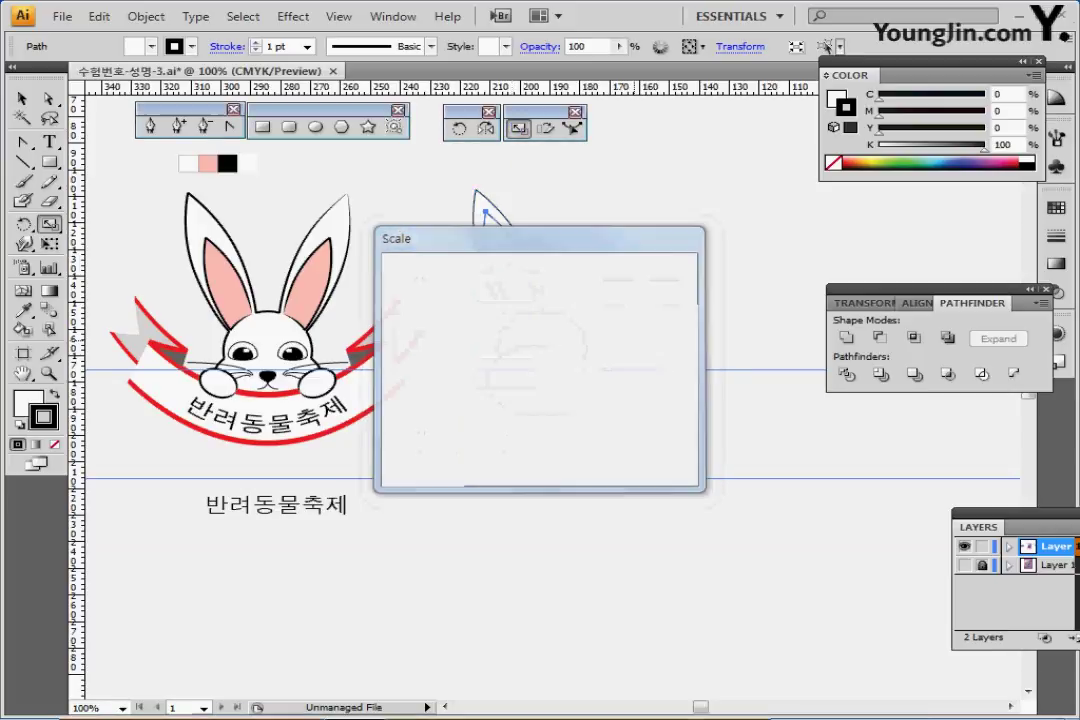
mouse_move(511, 282)
mouse_down()
mouse_move(515, 305)
mouse_move(515, 278)
mouse_up()
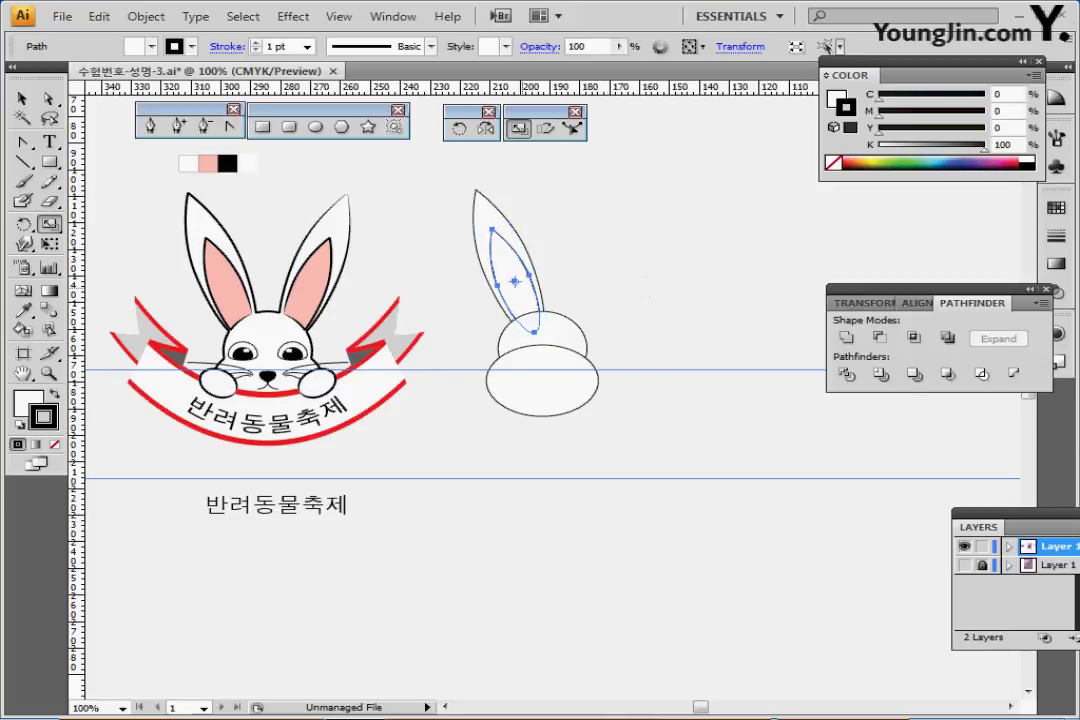
click(513, 276)
drag(521, 285, 521, 289)
key(z)
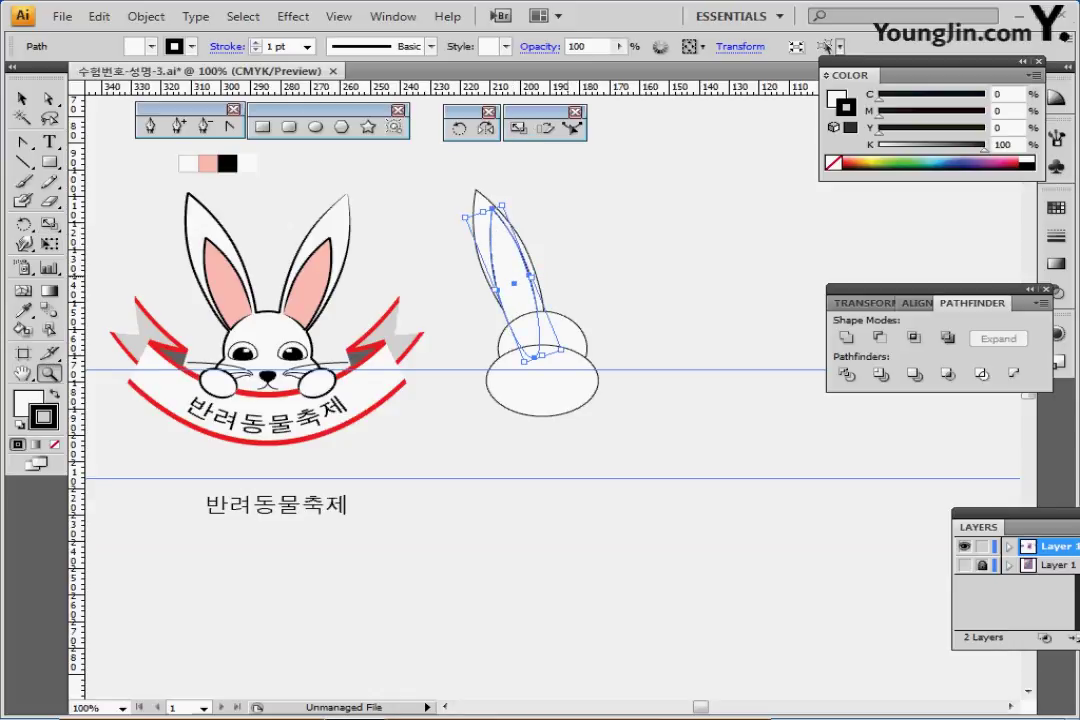
key(ctrl+z)
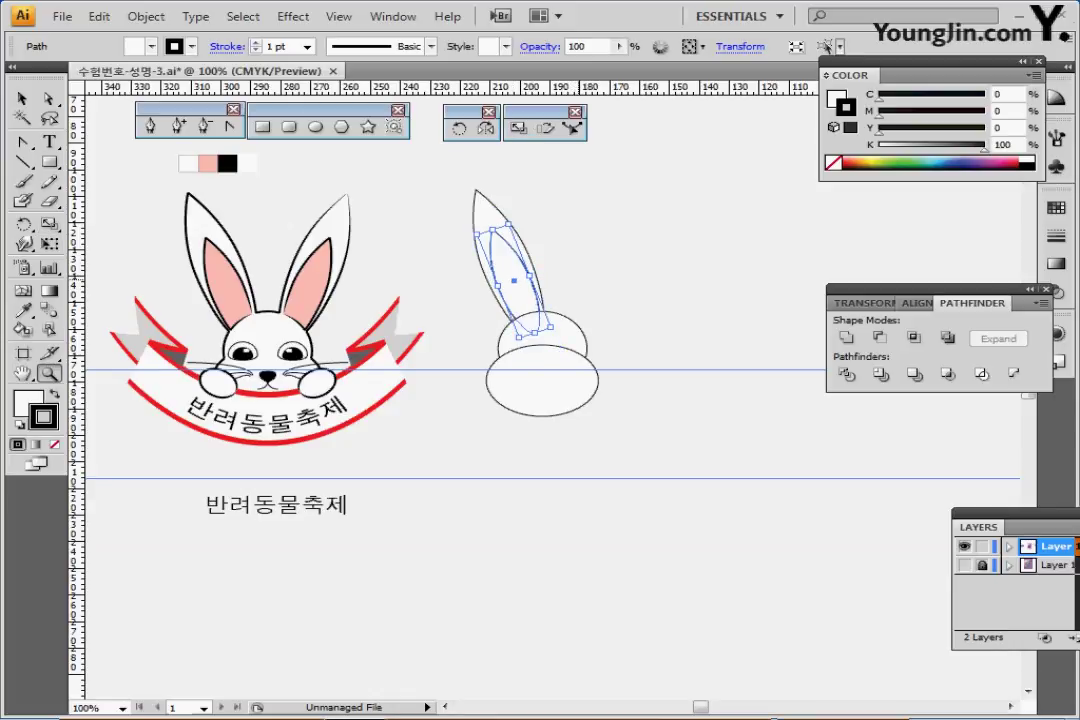
key(ctrl+z)
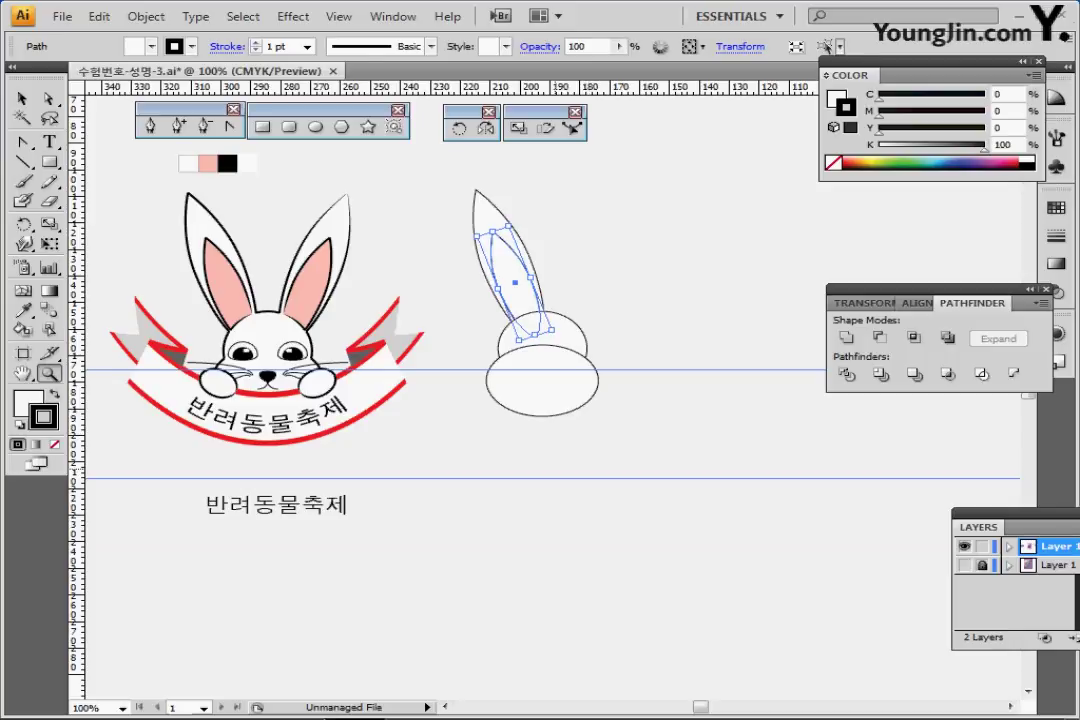
Trim the inner ear along the head ellipse with Minus Front, keeping the head, and give it the reference ear's strokeless pink fill
key(ctrl+shift+a)
ctrl+click(543, 330)
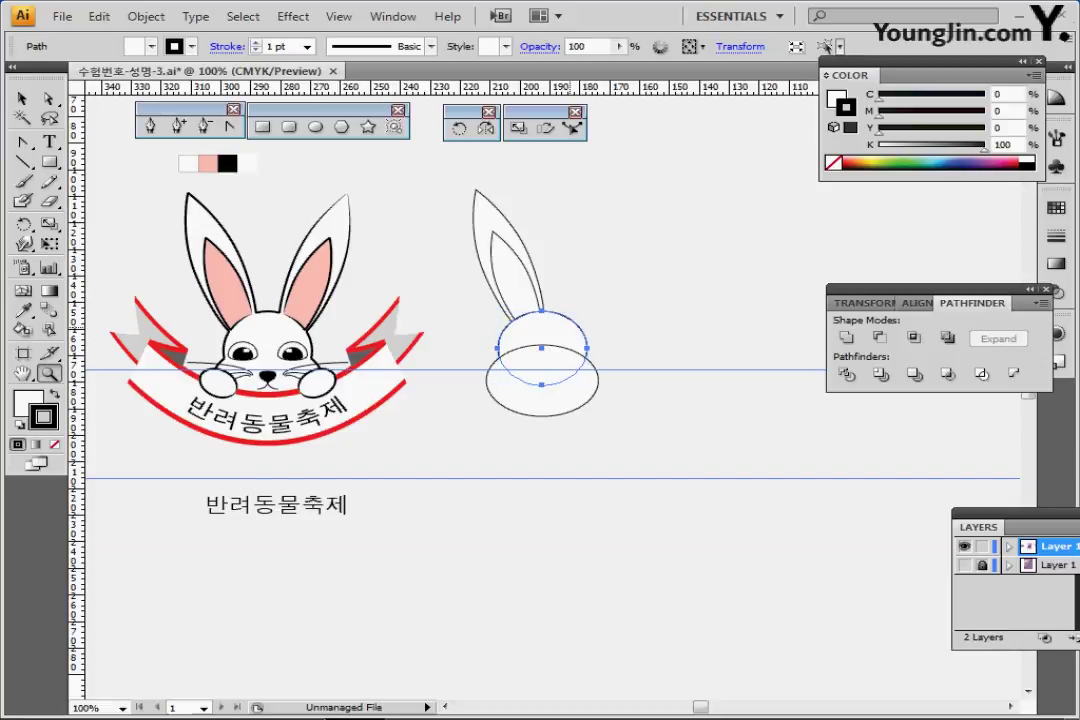
shift+click(520, 262)
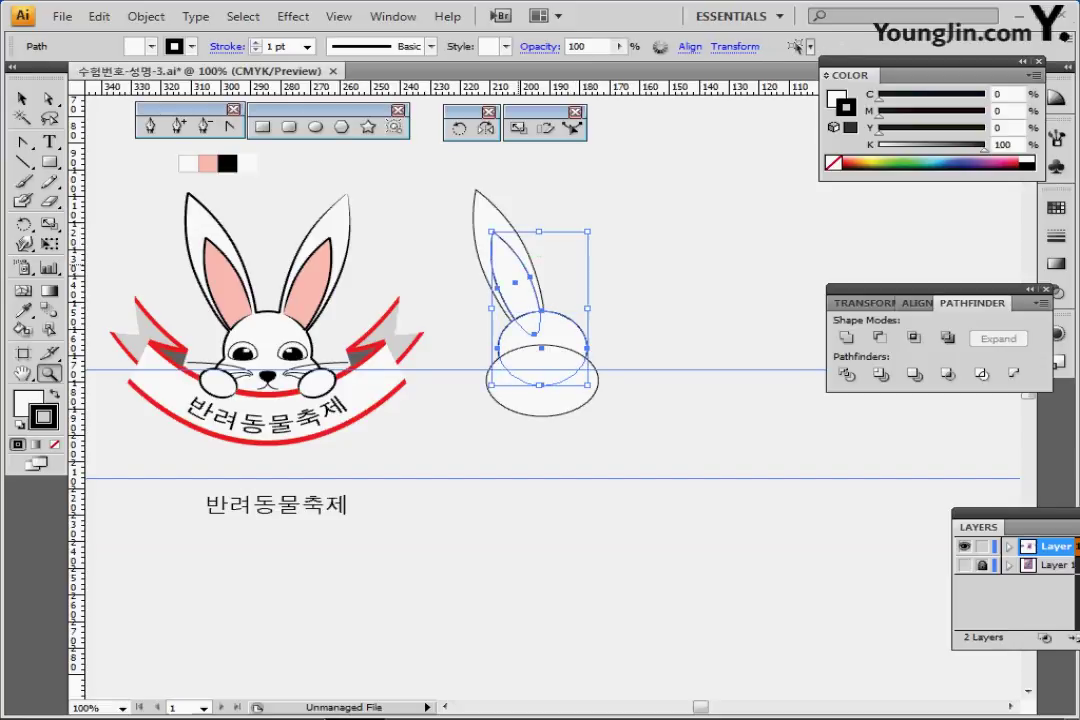
click(879, 338)
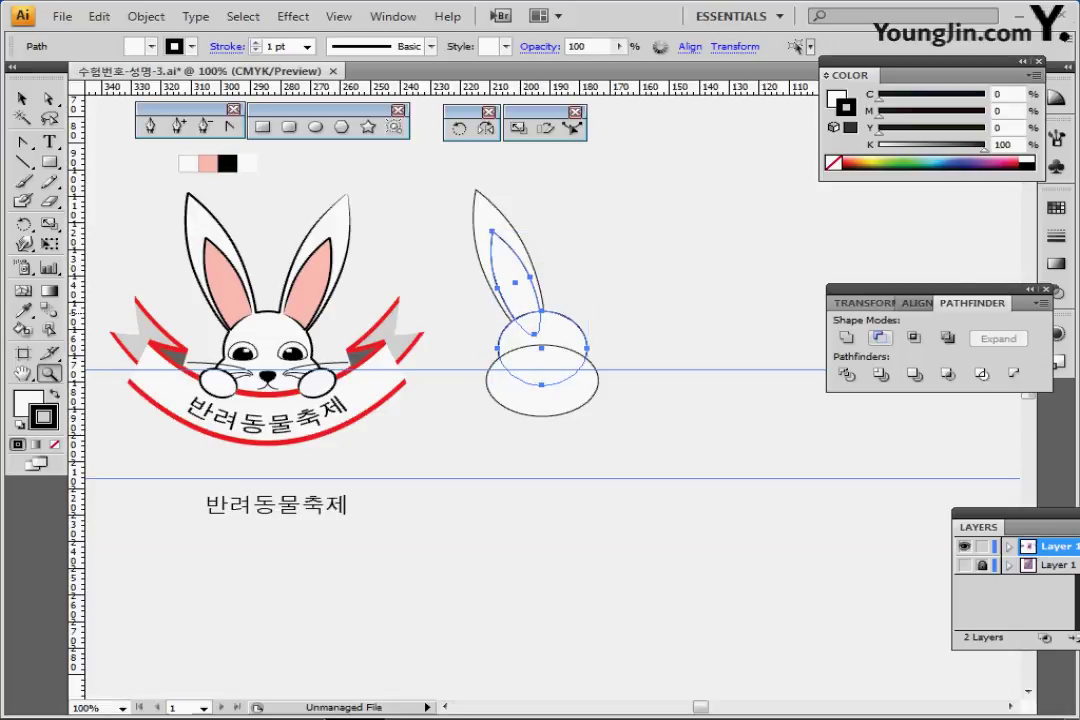
click(880, 338)
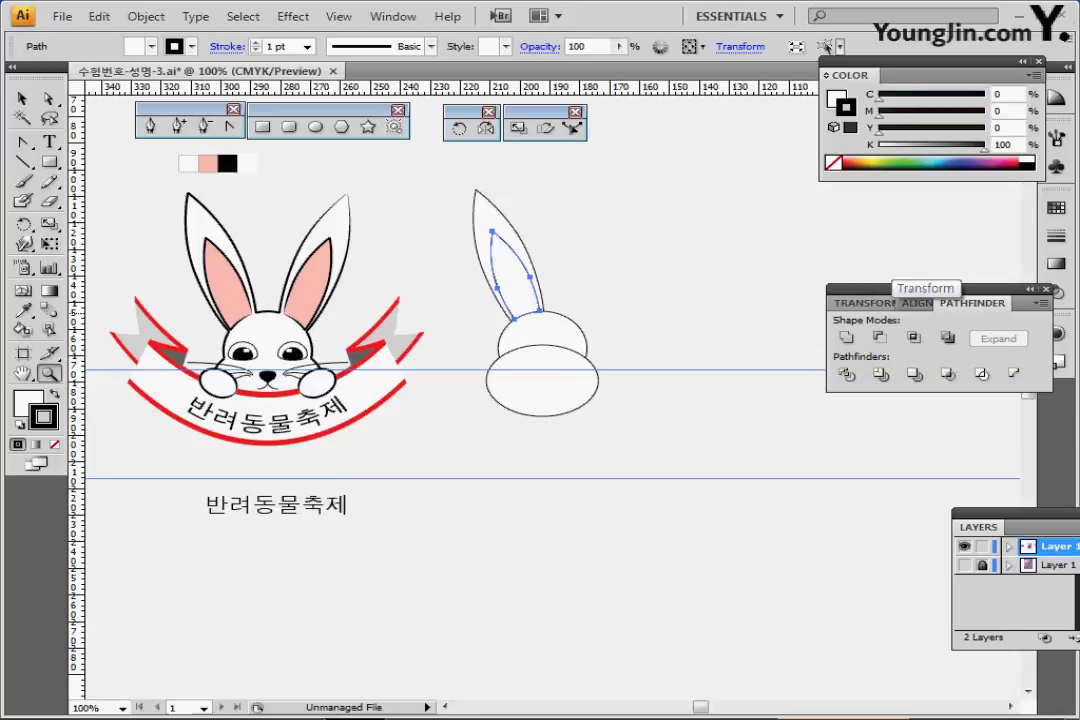
key(i)
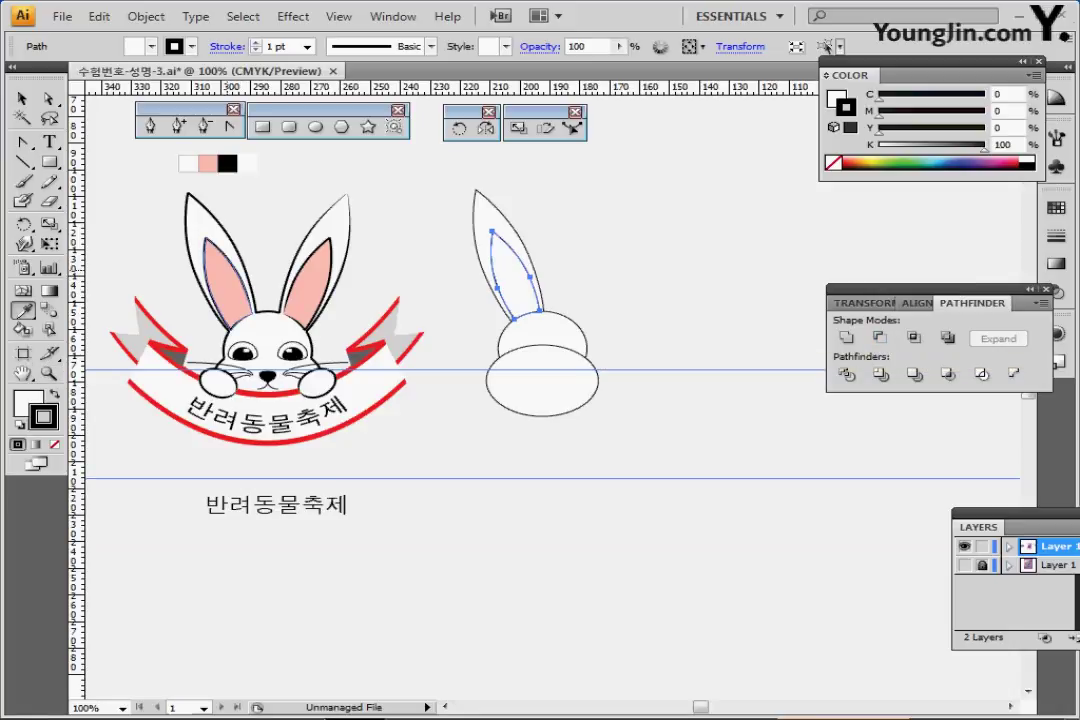
click(221, 277)
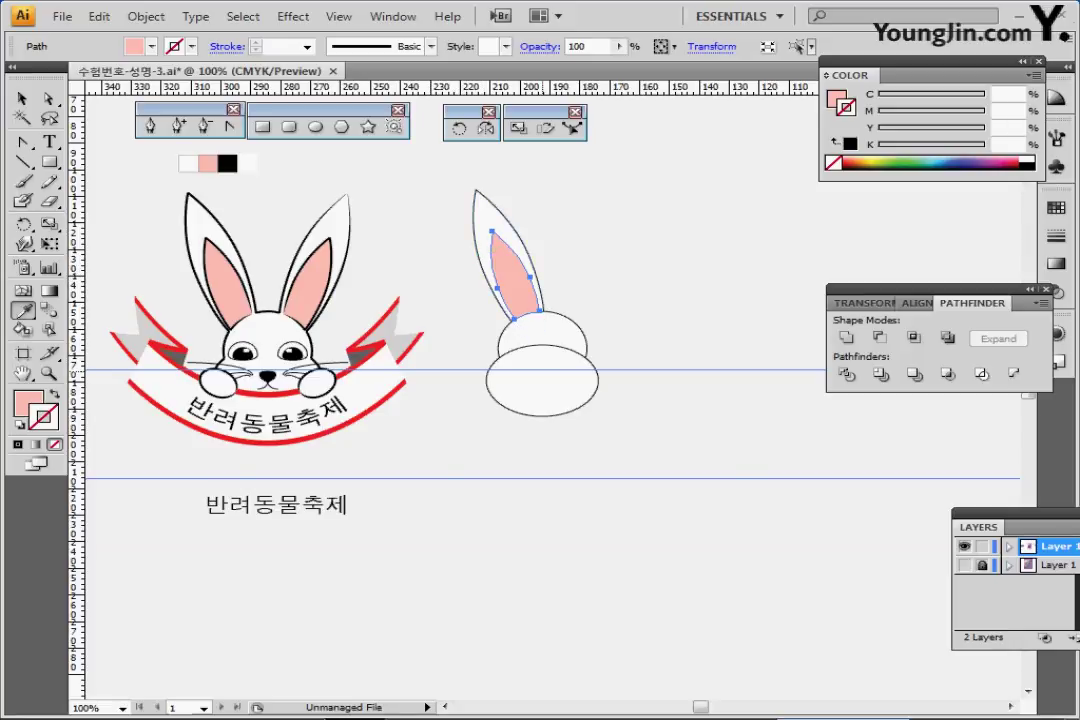
Draw an eye circle about 10 mm wide over the left side of the head, with the default white fill and black stroke
key(ctrl+plus)
drag(500, 400, 606, 383)
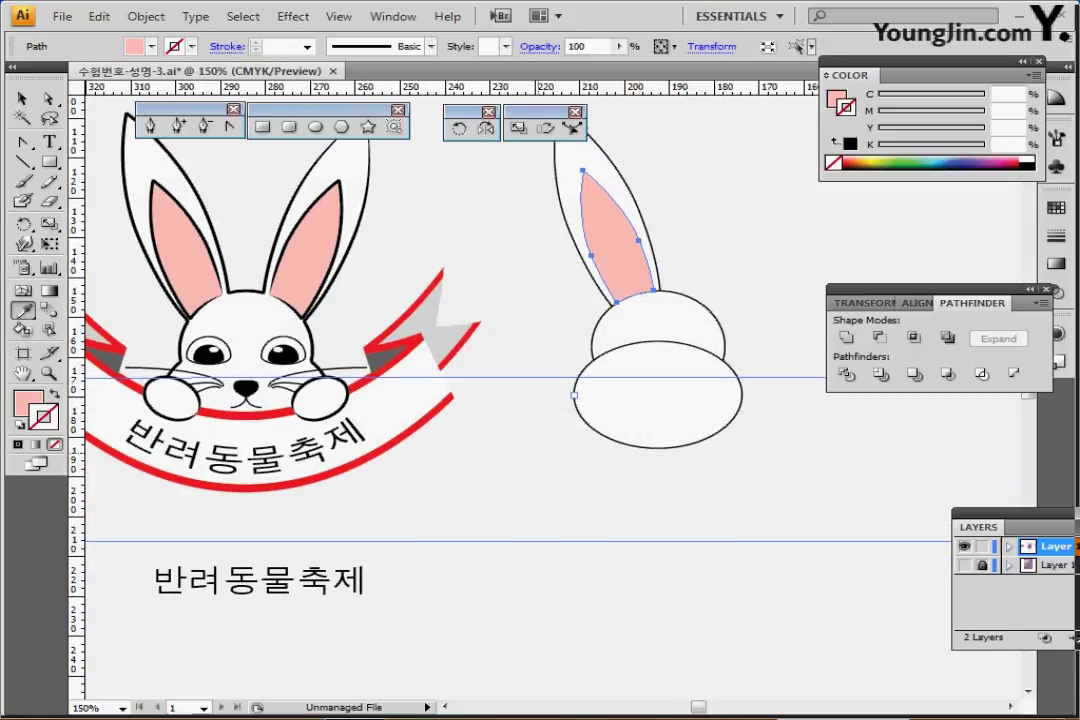
click(316, 127)
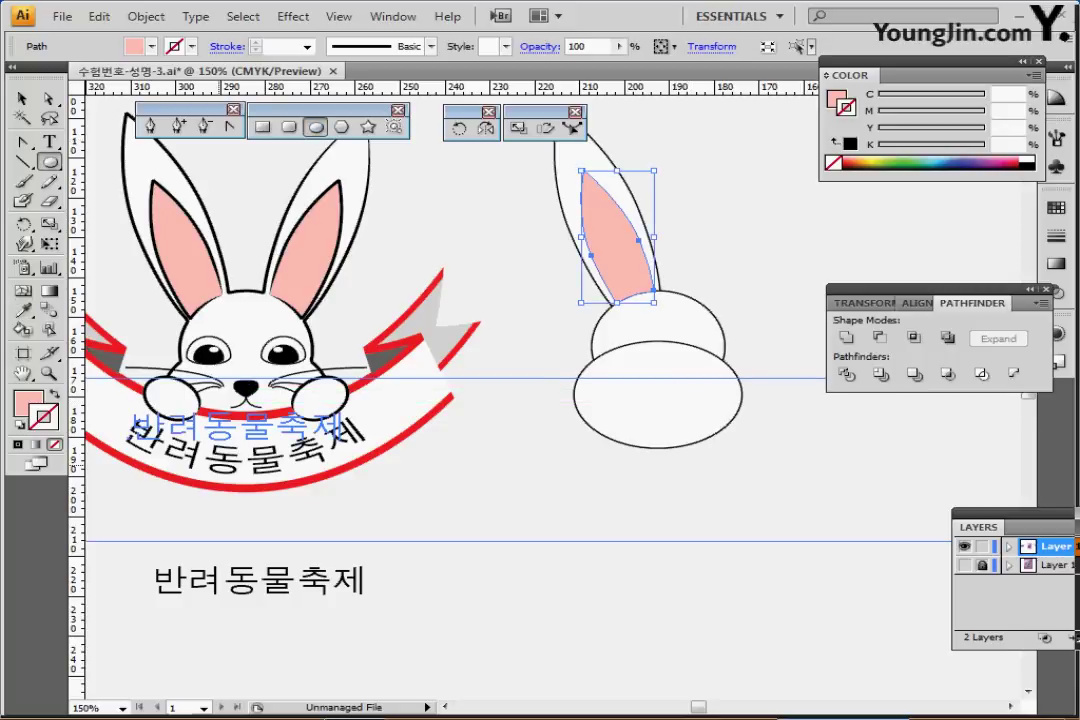
ctrl+click(250, 499)
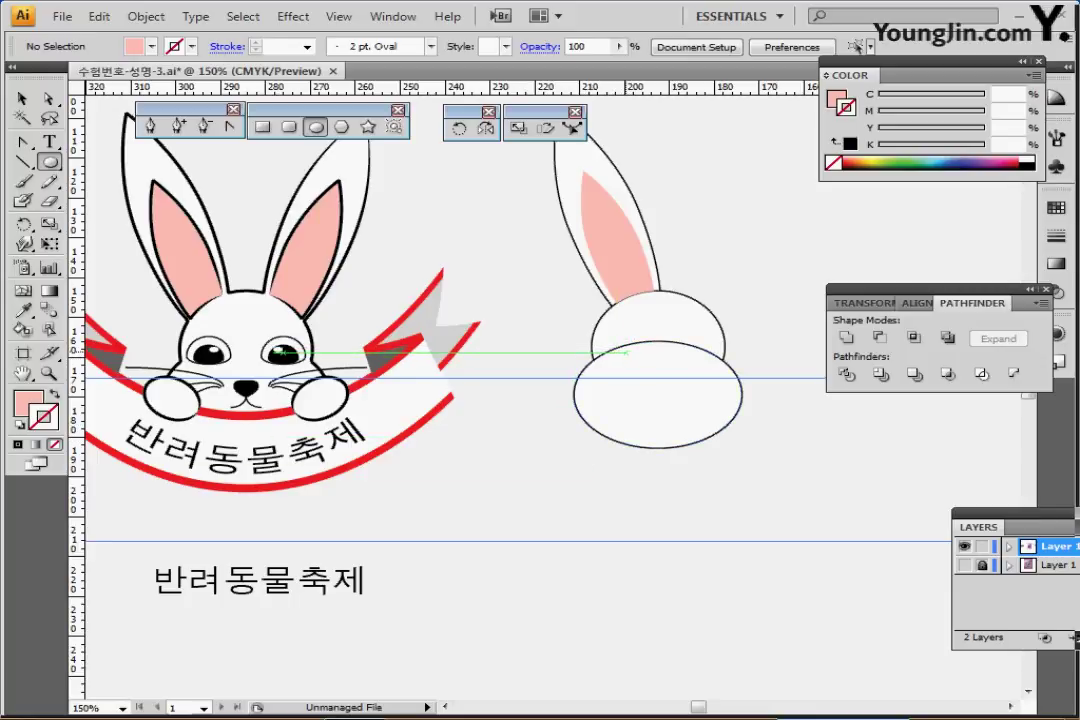
drag(623, 350, 645, 372)
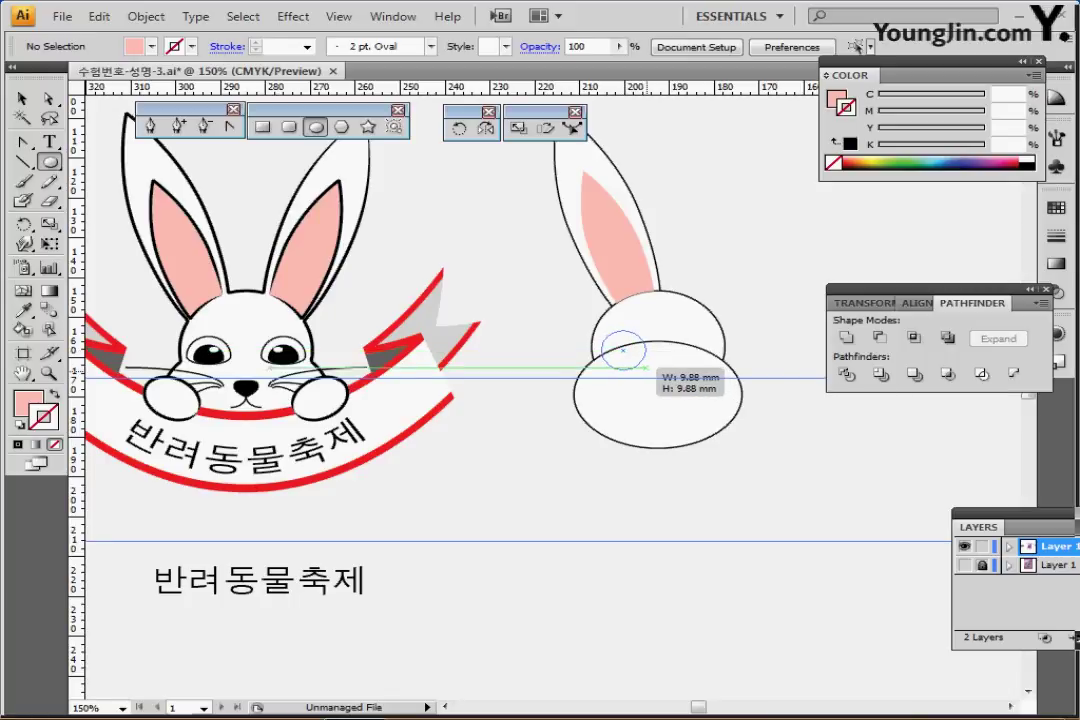
drag(645, 372, 643, 371)
key(ctrl+equal)
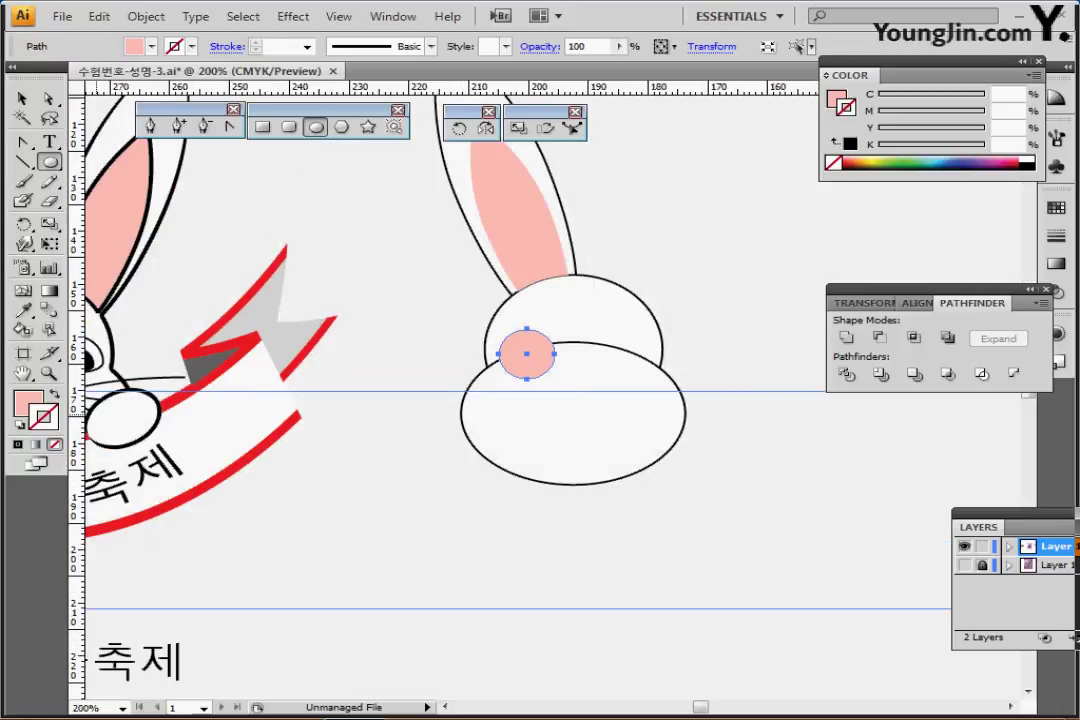
key(d)
drag(116, 422, 264, 396)
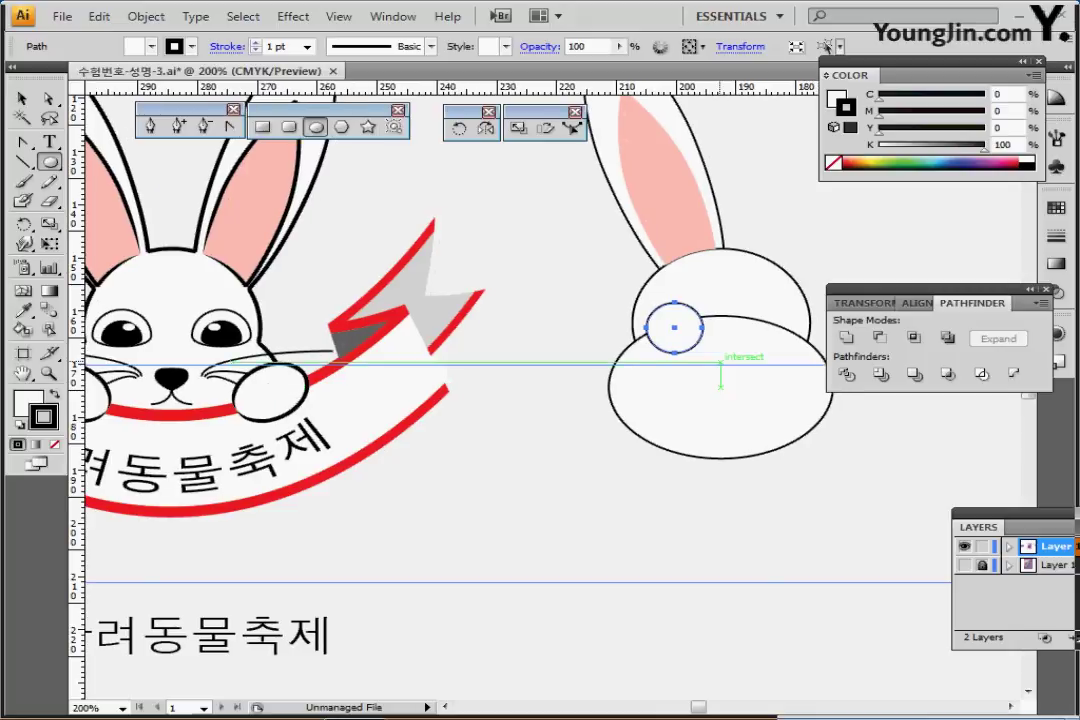
Nudge the eye circle slightly left and down toward the edge of the head
drag(647, 304, 703, 353)
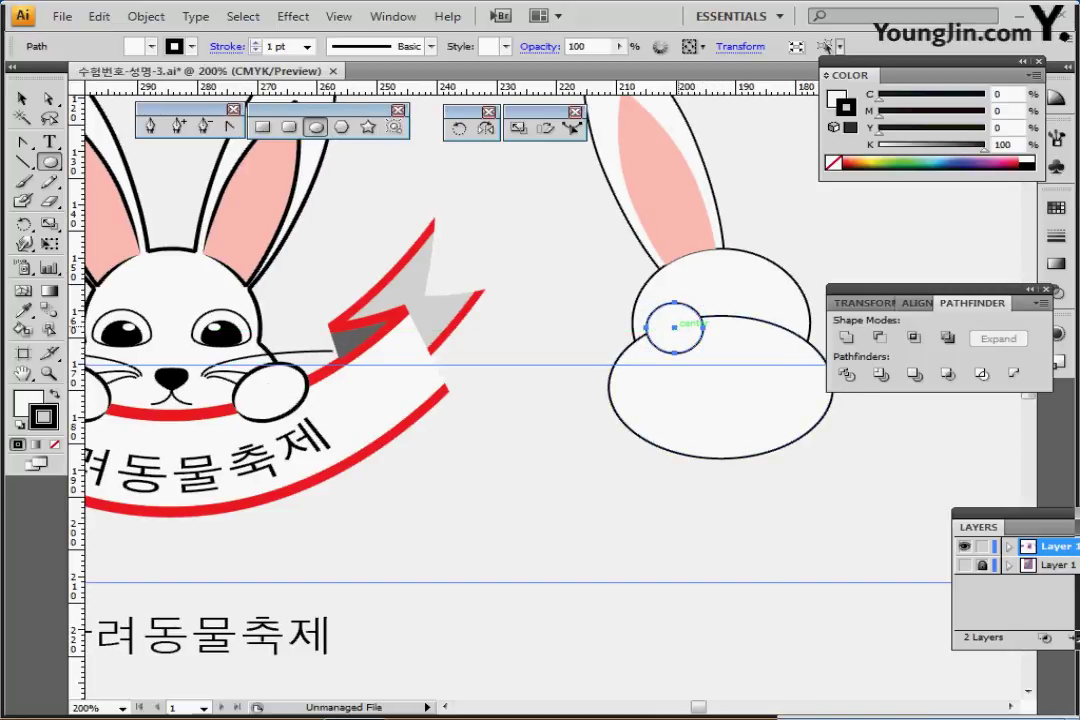
key(Left)
key(Left)
key(Left)
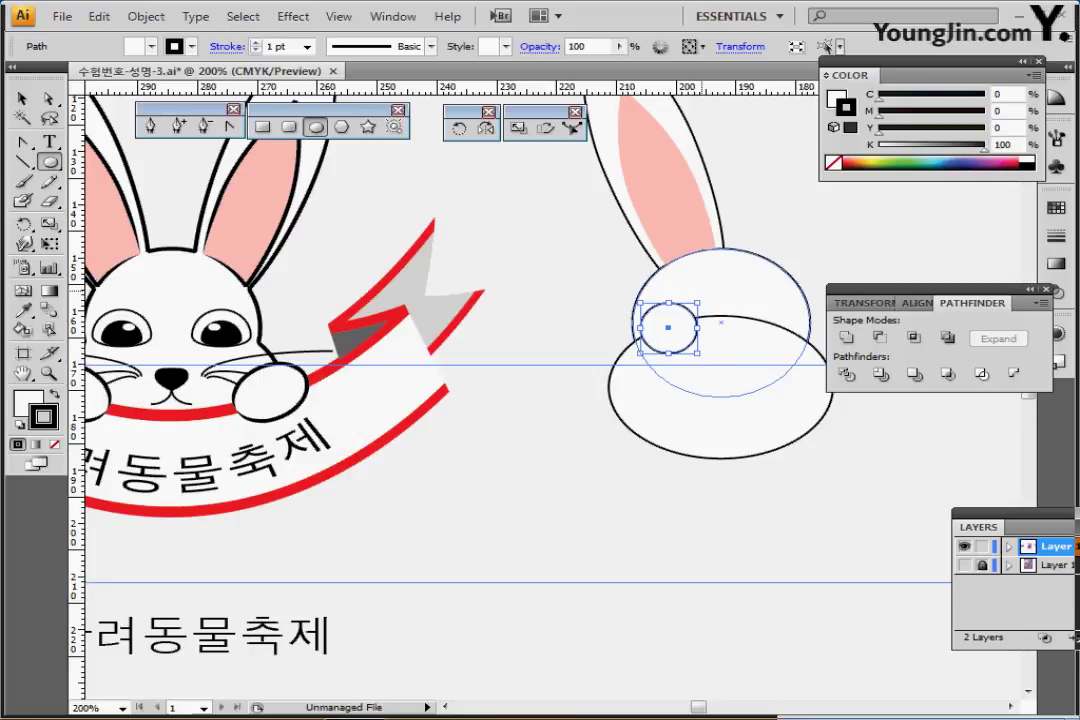
key(Down)
drag(668, 328, 668, 333)
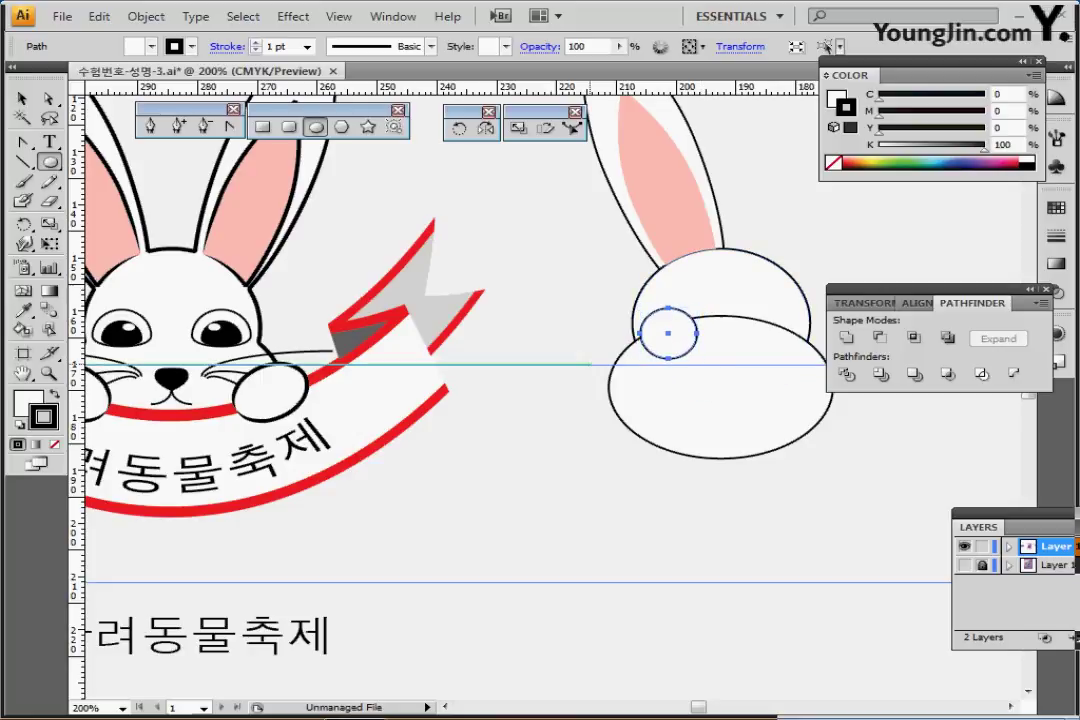
Delete the bottom anchor point of the eye circle to form a dome-shaped eye with a flatter base
drag(661, 397, 541, 385)
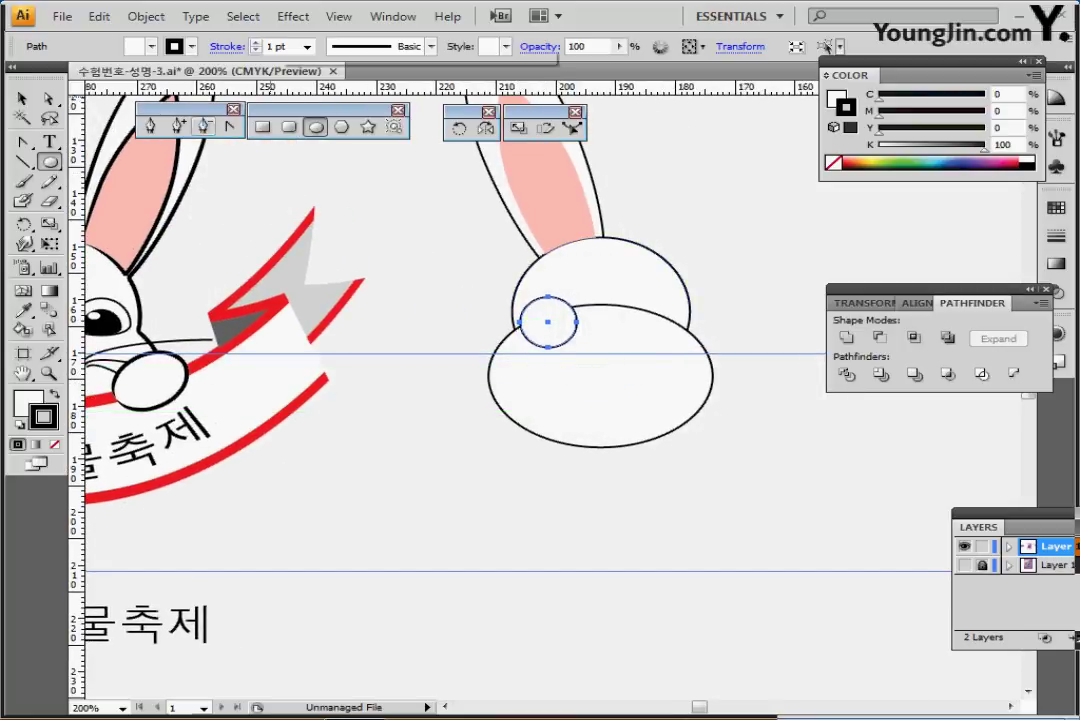
click(204, 126)
click(548, 347)
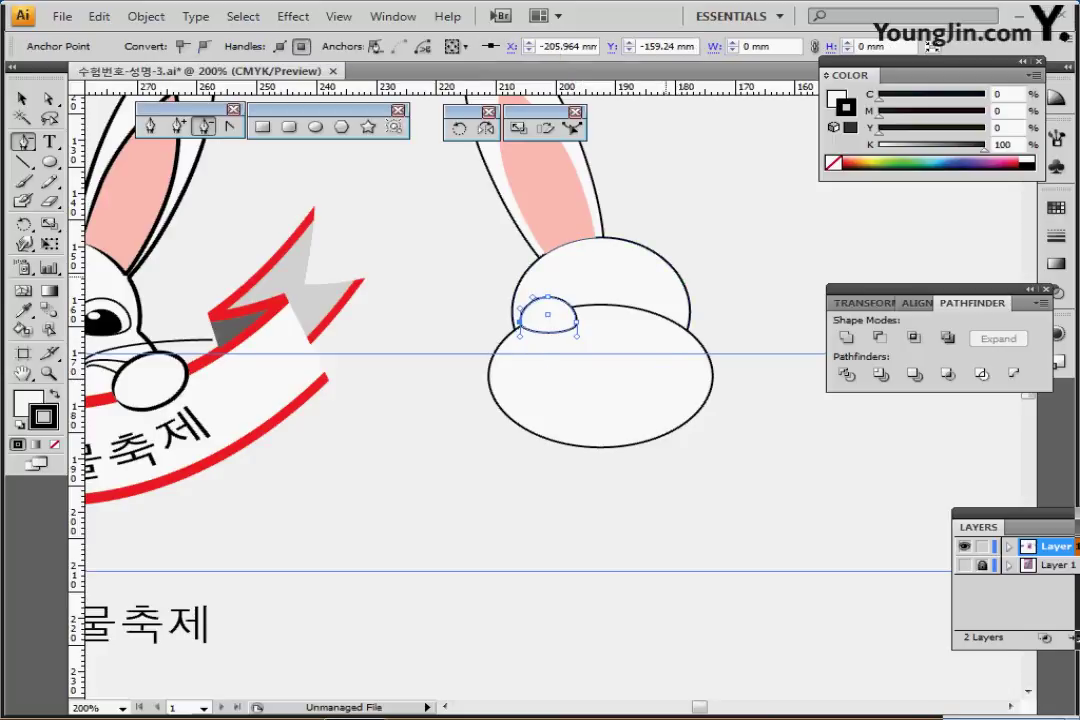
Make a copy of the dome-shaped eye scaled uniformly to 70% for the pupil
drag(683, 279, 548, 270)
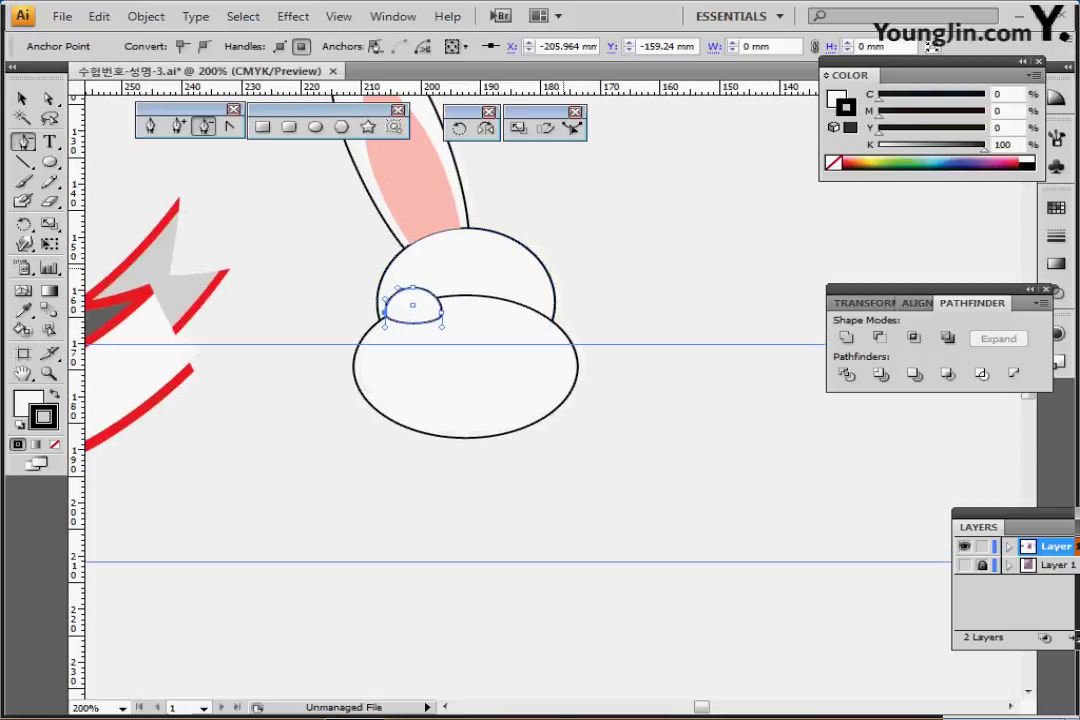
ctrl+click(413, 305)
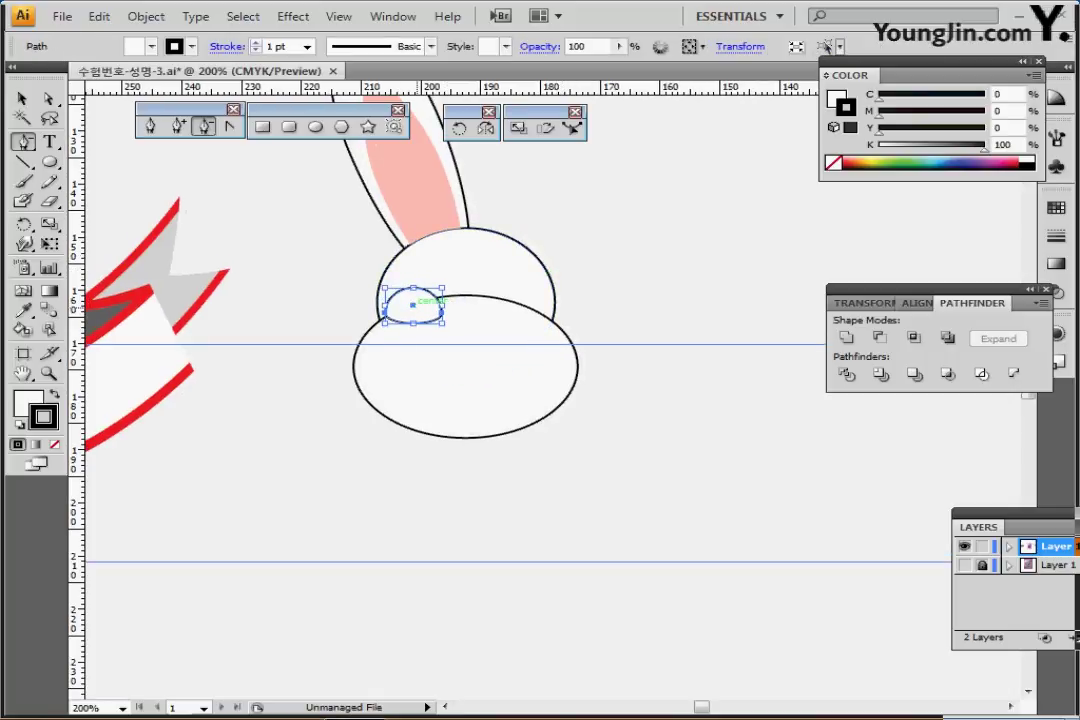
shift+click(446, 313)
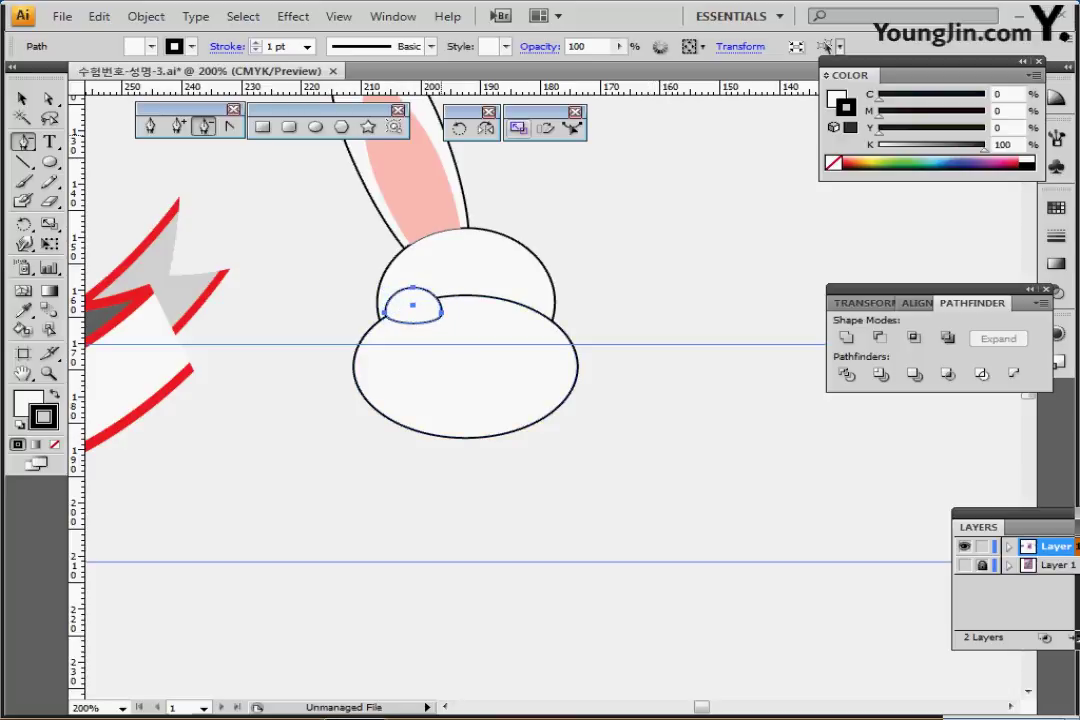
double_click(517, 127)
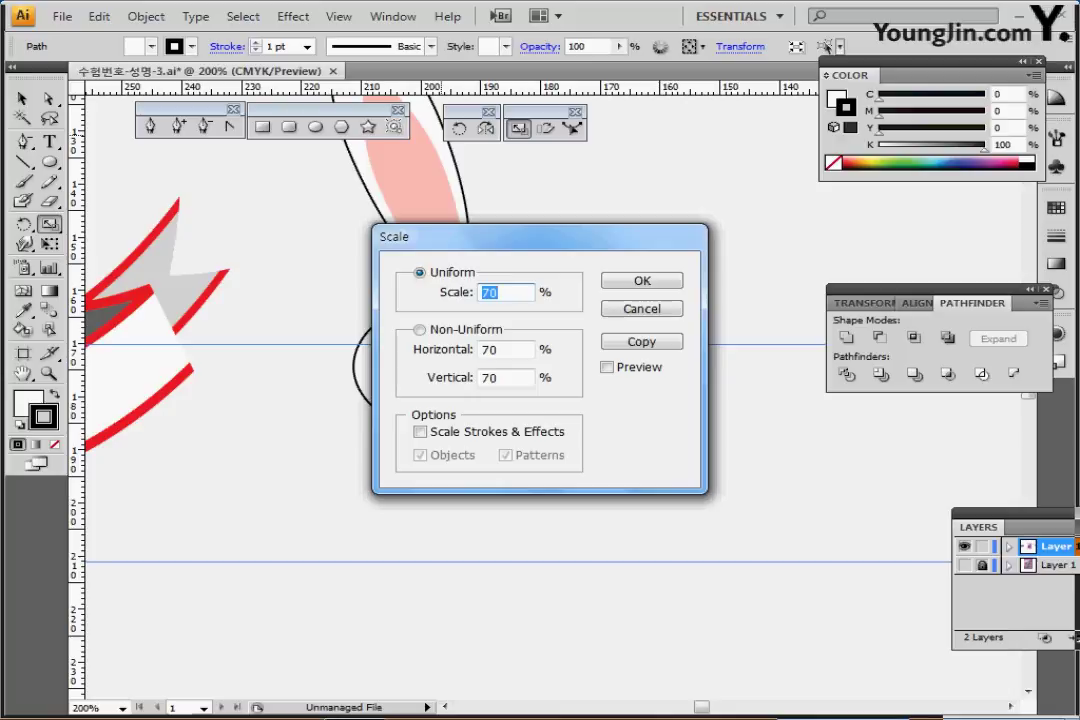
click(642, 342)
key(Return)
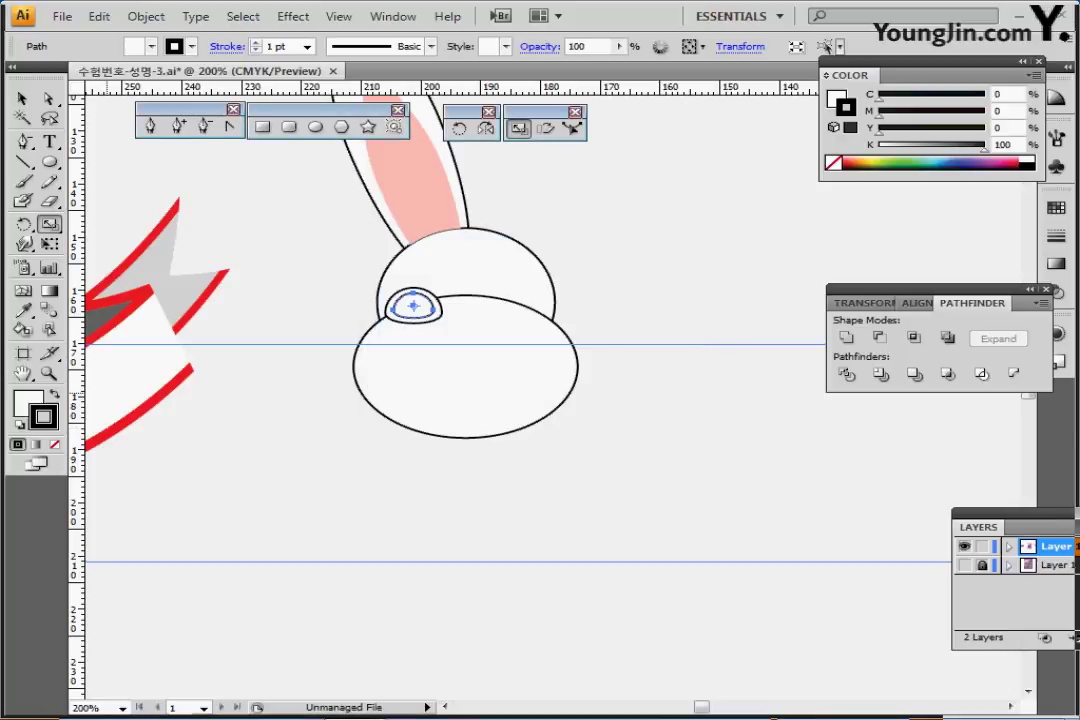
Fill the pupil with black, remove its stroke, and nudge it down to the base of the eye
key(x)
key(shift+x)
key(x)
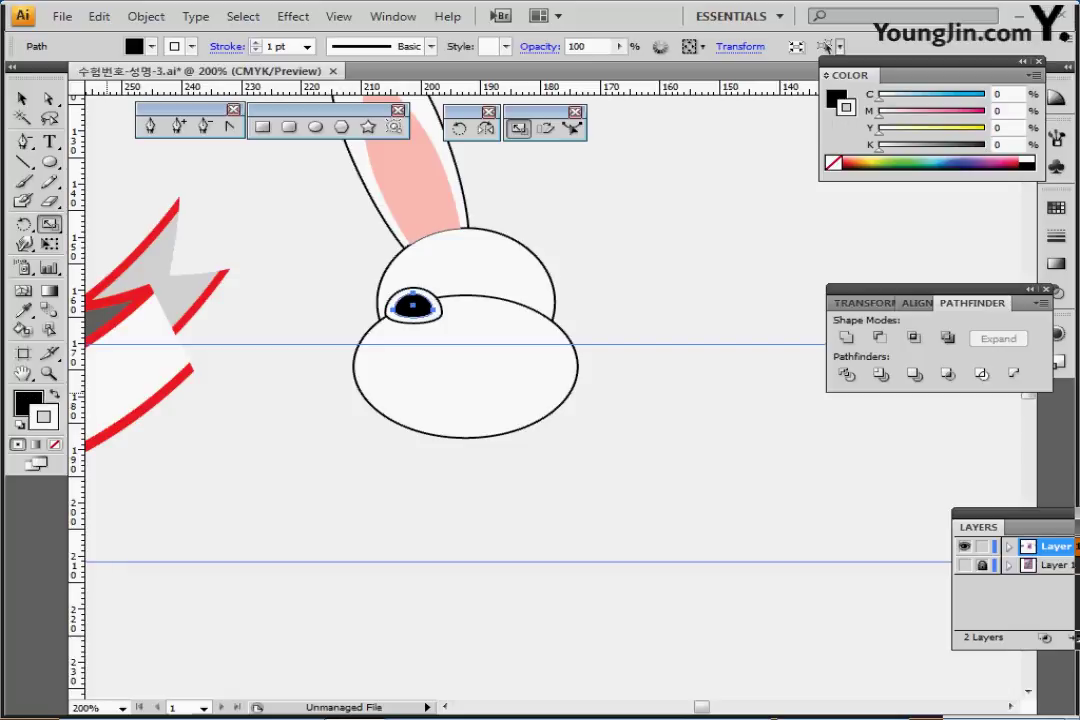
key(slash)
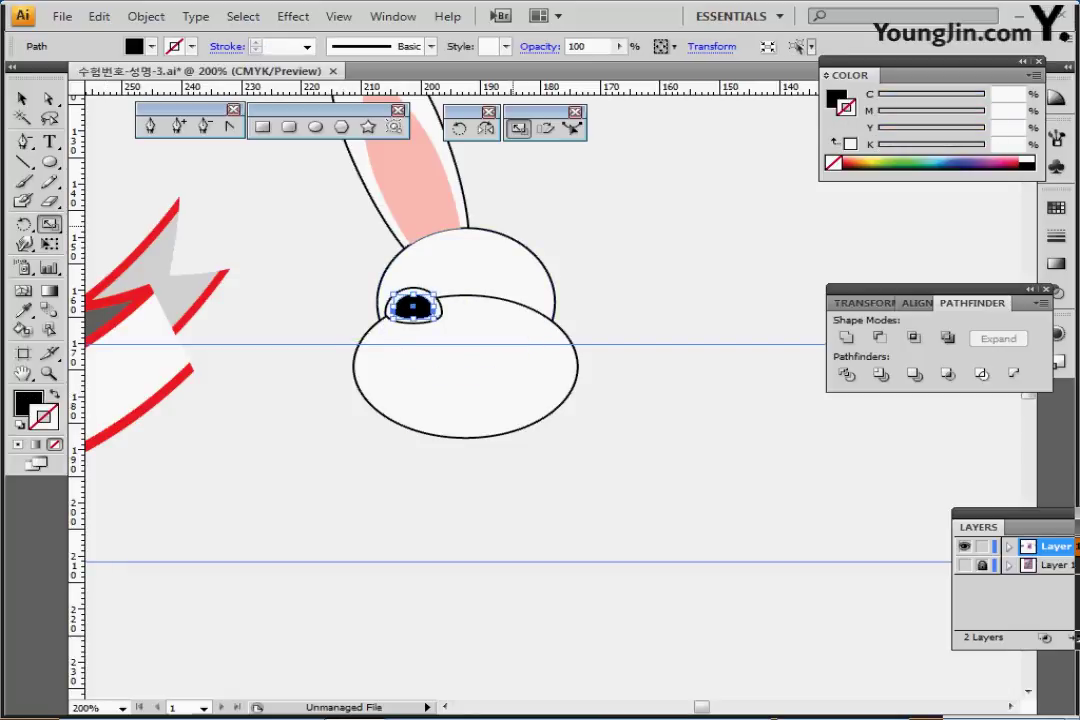
key(Down)
key(Down)
key(Down)
Draw a strokeless black circle about 5.7 mm wide for the nose near the middle of the muzzle ellipse
key(ctrl+=)
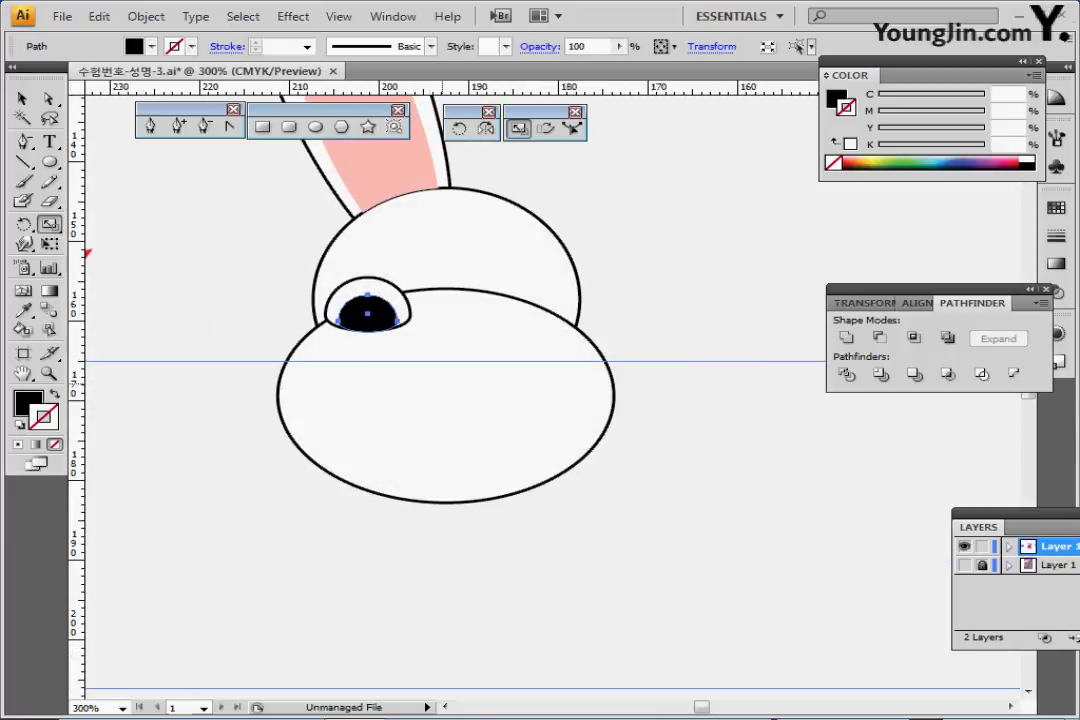
click(315, 126)
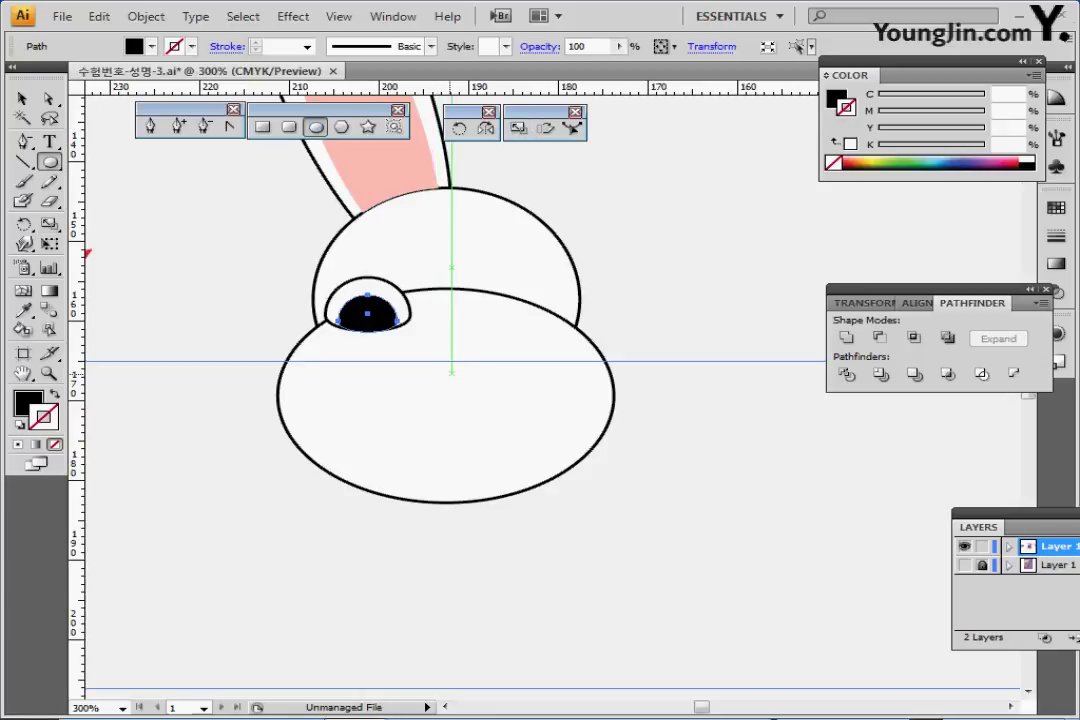
drag(452, 372, 476, 397)
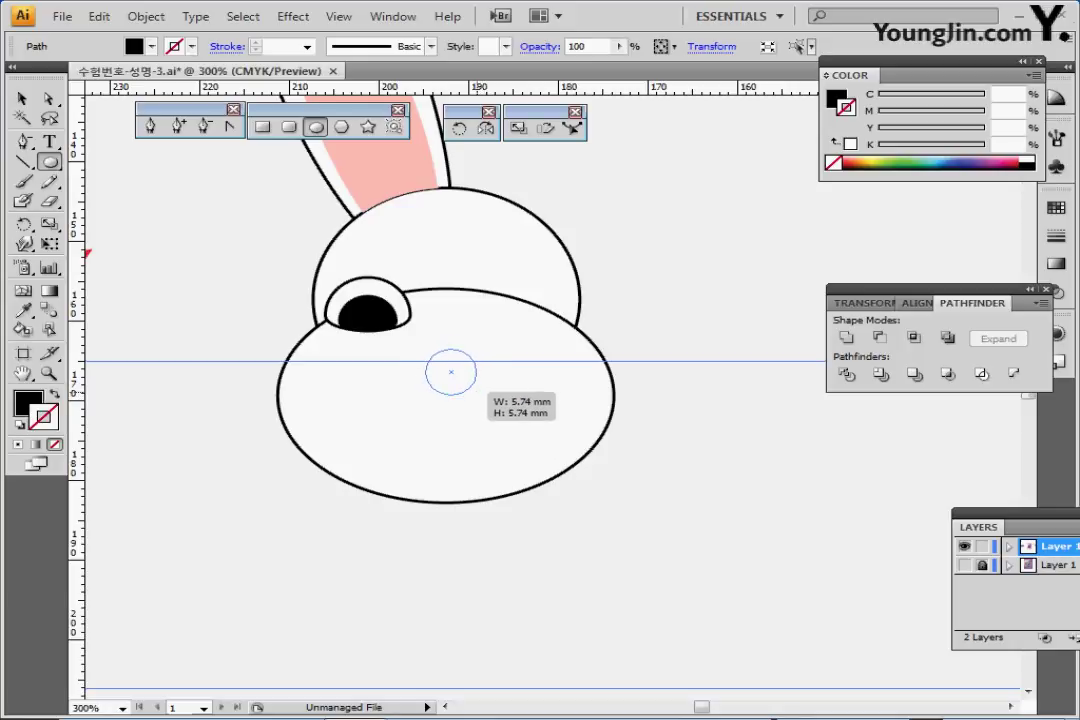
drag(476, 397, 476, 397)
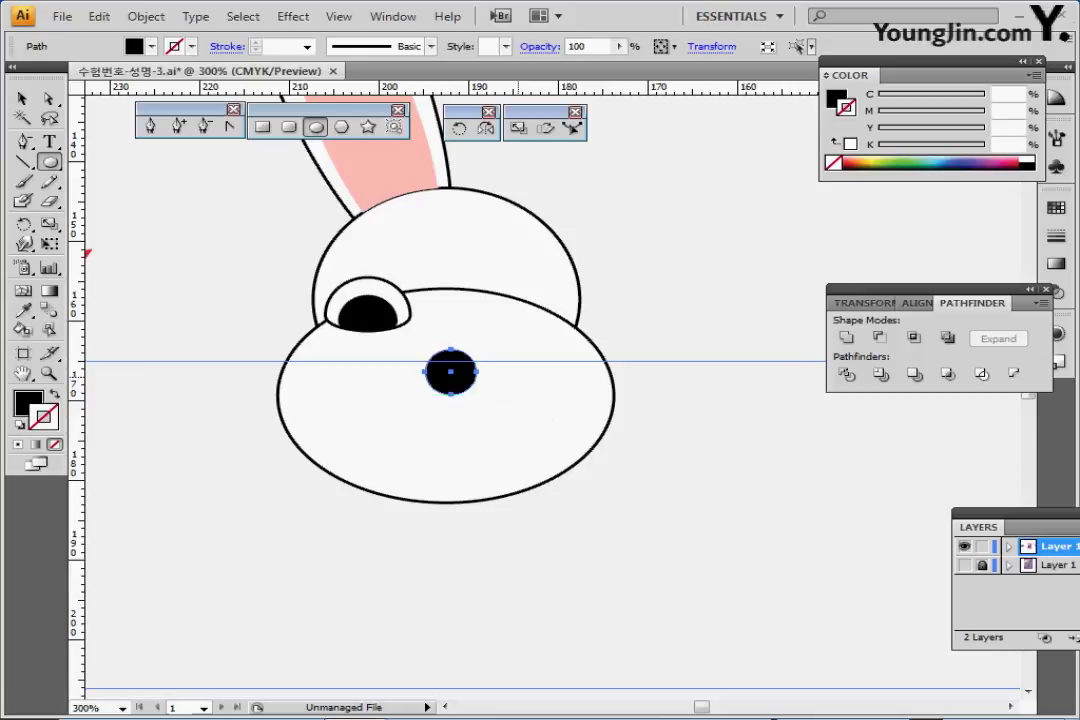
In Outline view, move the nose circle left to line up with the centers of the head and muzzle ellipses
key(ctrl+y)
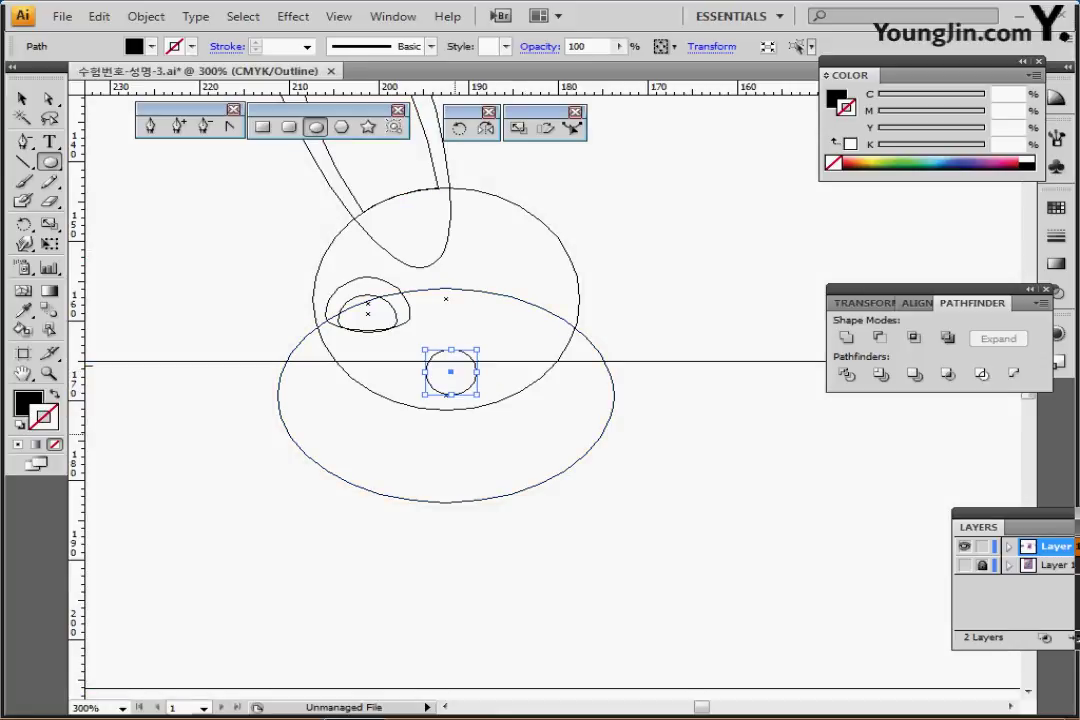
ctrl+click(462, 434)
drag(451, 372, 446, 378)
key(ctrl+shift+a)
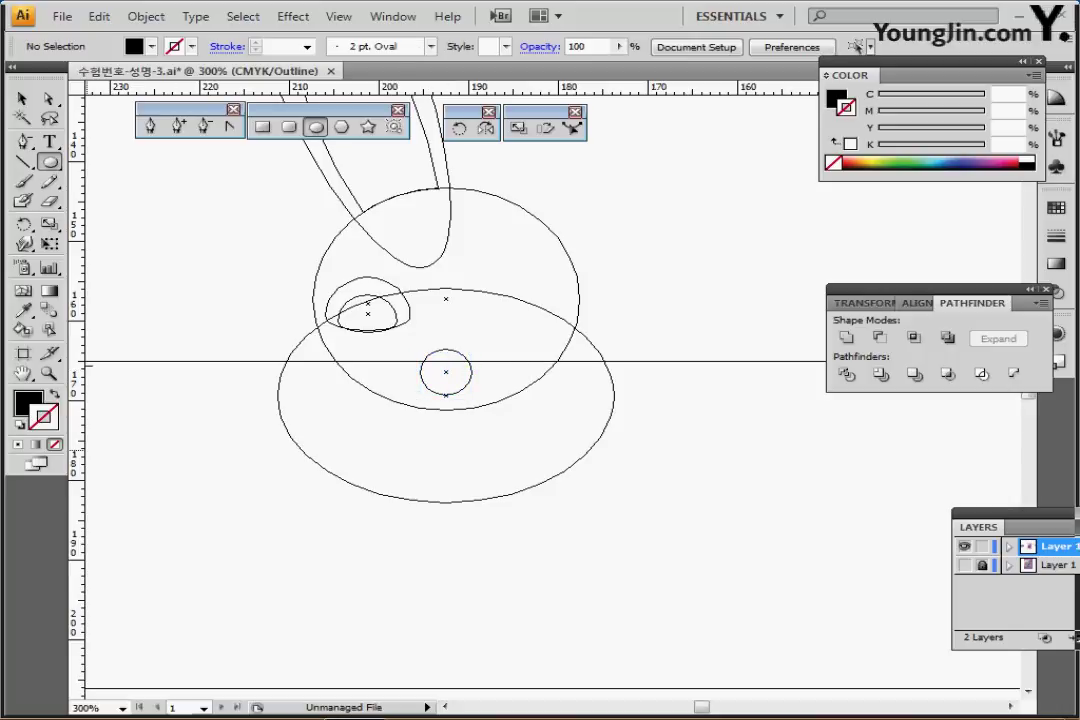
Place a vertical guide through the rabbit face's center and return to Preview mode
drag(76, 428, 447, 443)
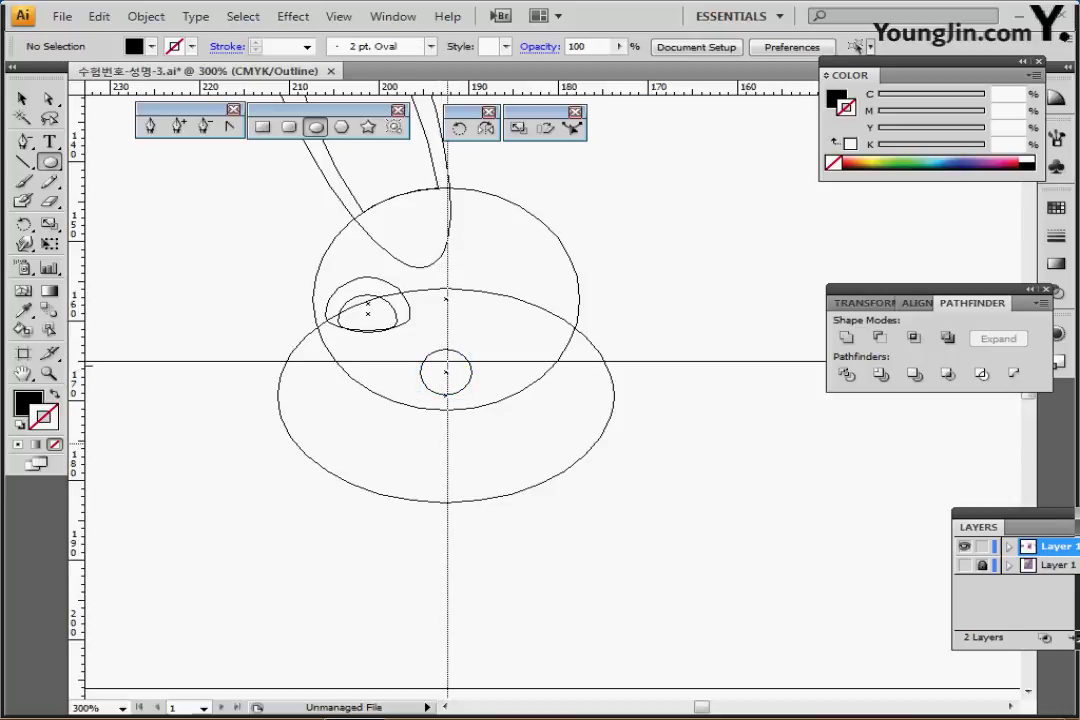
drag(447, 372, 445, 372)
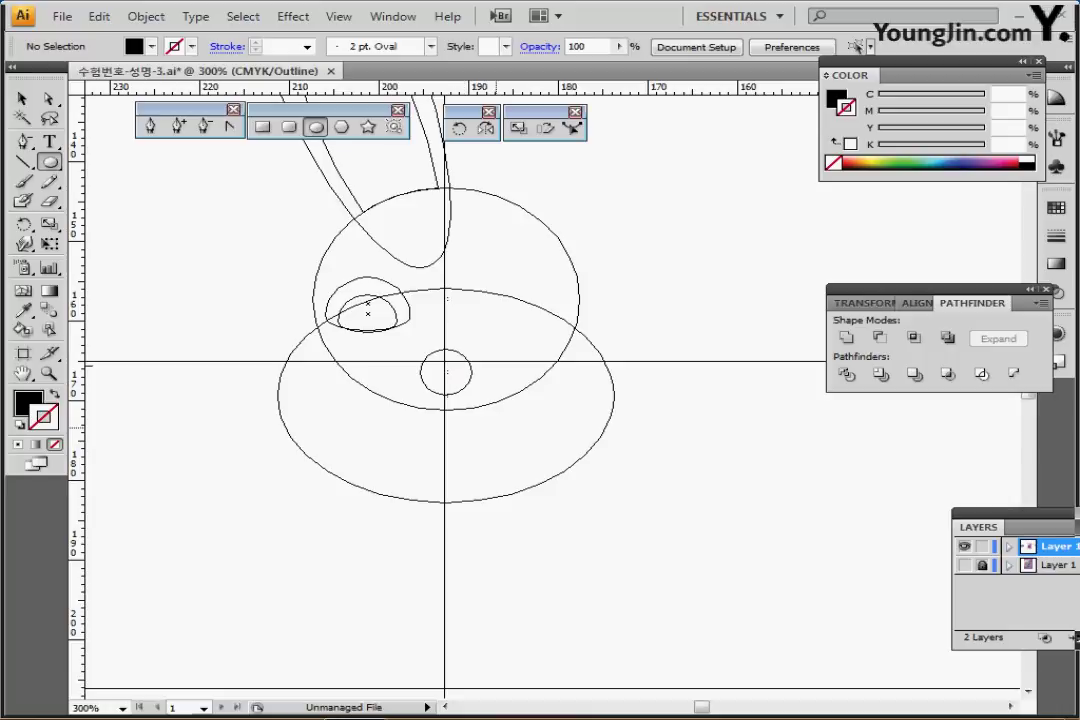
key(ctrl+y)
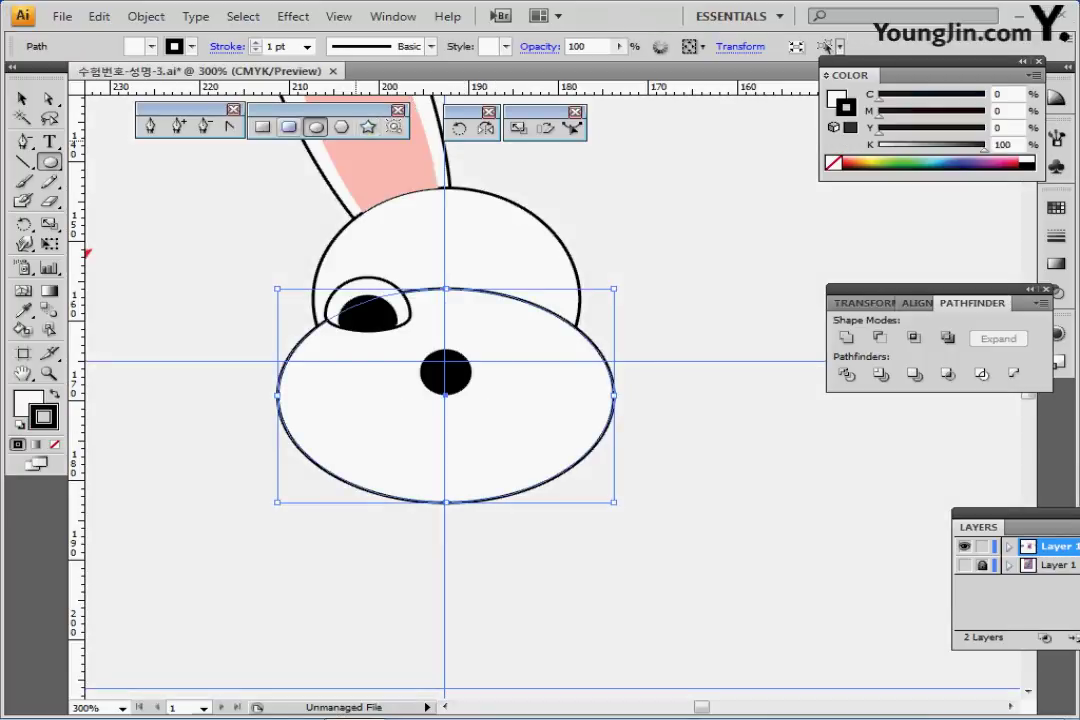
Draw a small white strokeless ellipse as a highlight on the upper right of the pupil
click(289, 127)
click(316, 127)
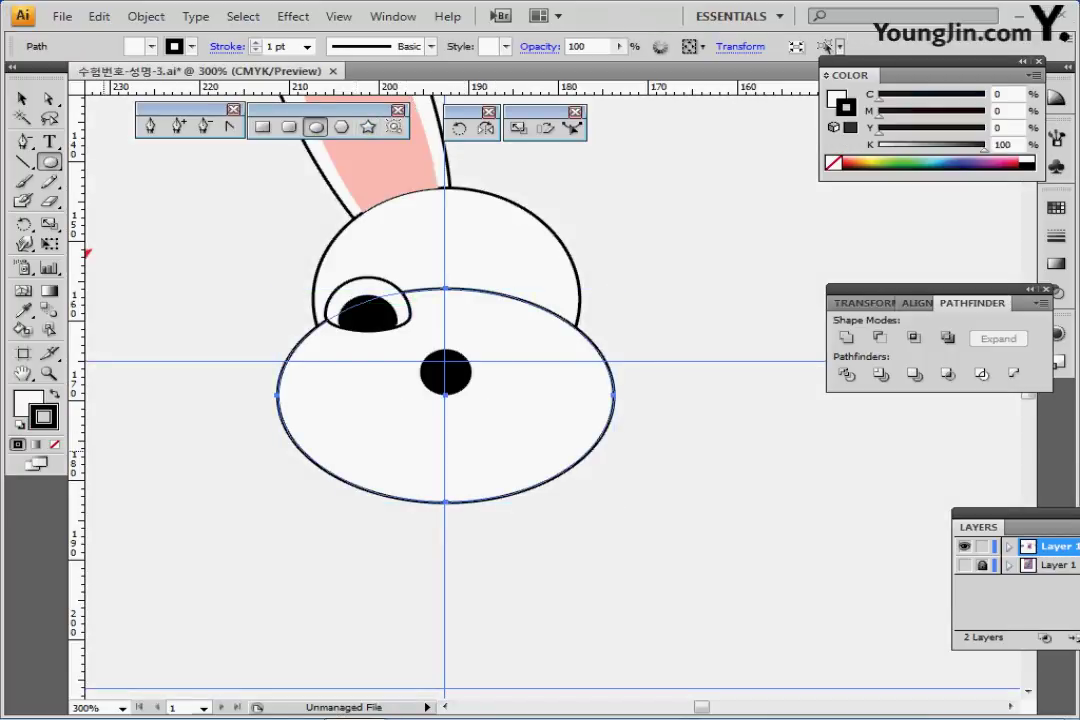
click(55, 444)
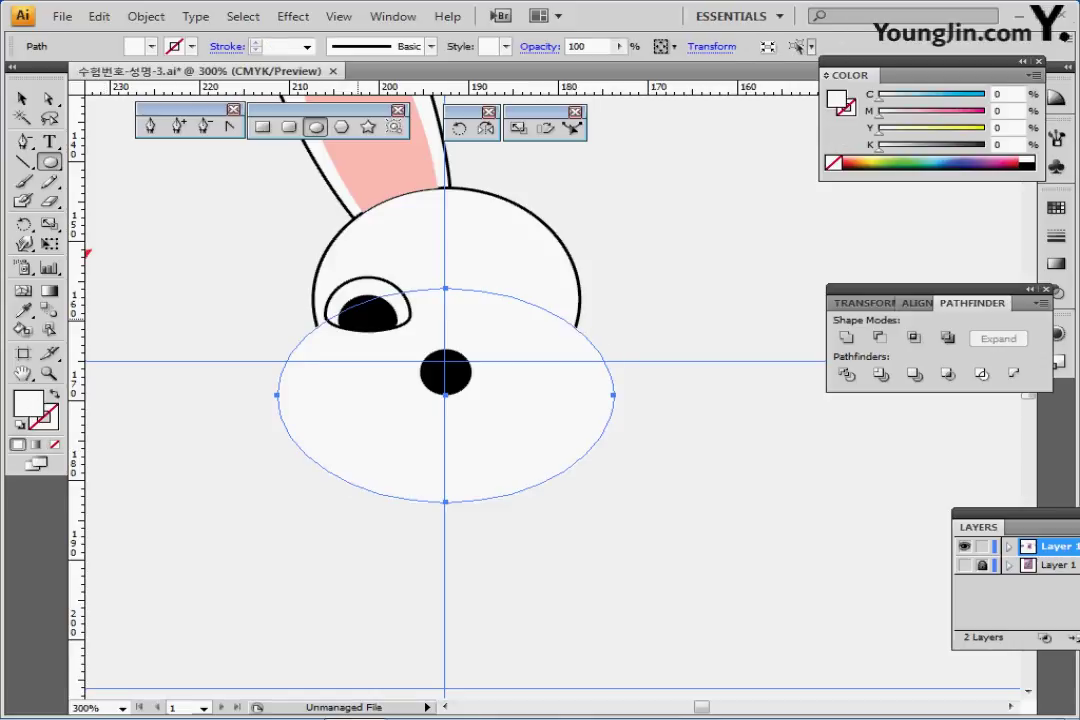
drag(368, 298, 393, 309)
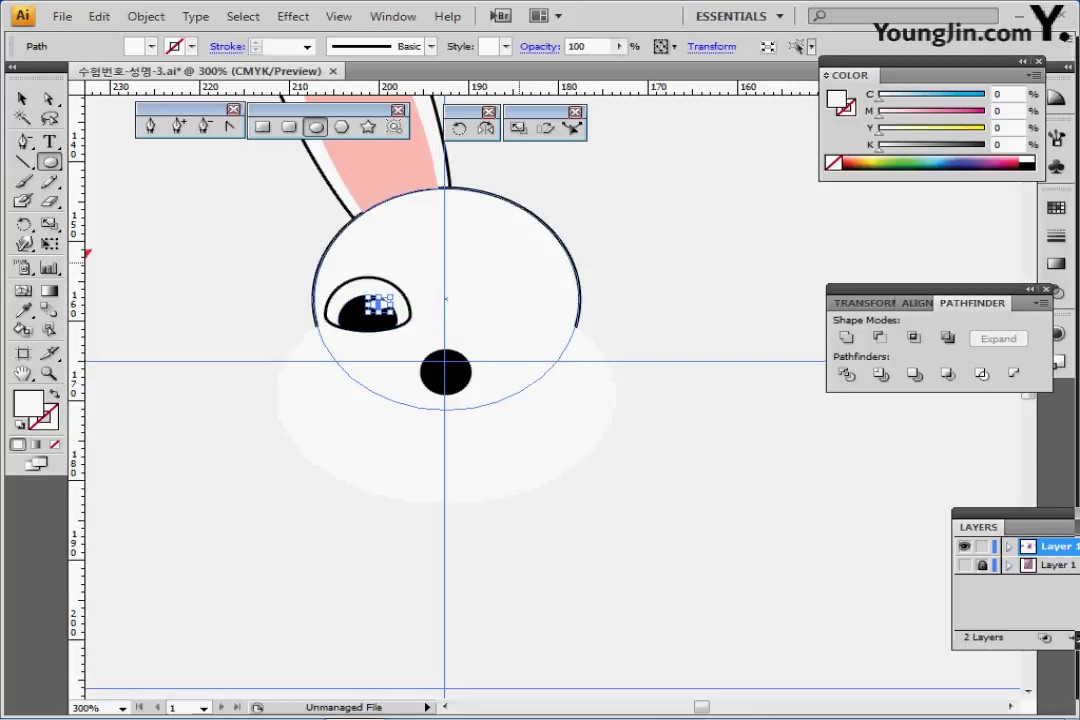
ctrl+click(500, 402)
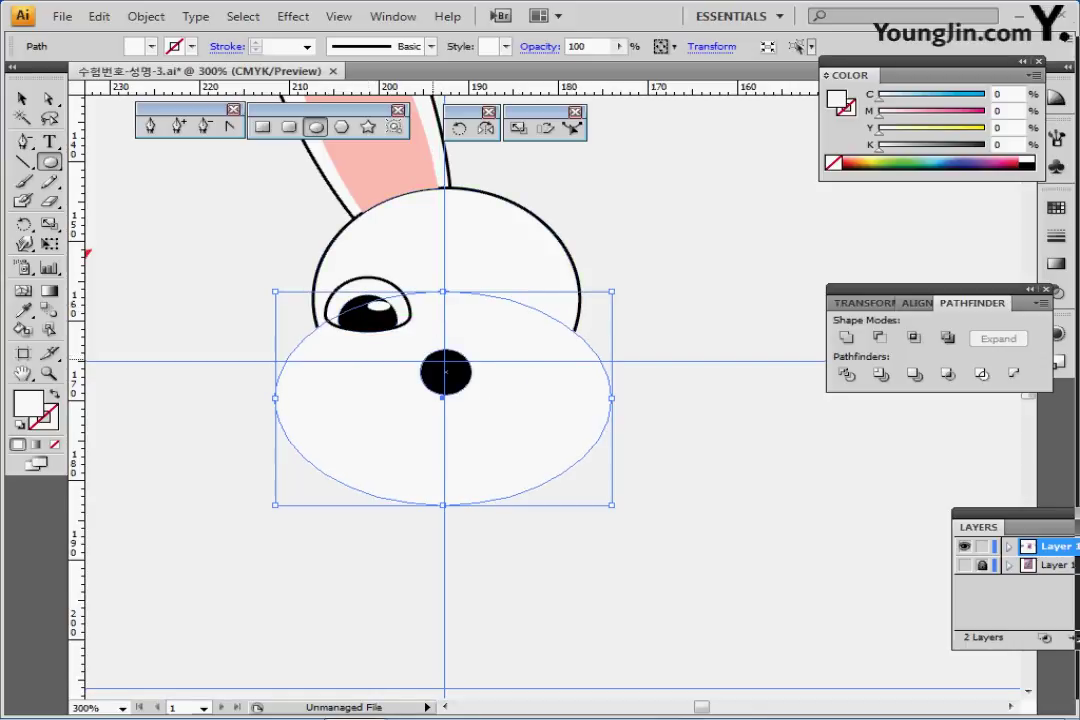
Shrink the eye highlight and place it inside the pupil just below its upper edge
scroll(430, 361, up, 3)
drag(580, 393, 266, 378)
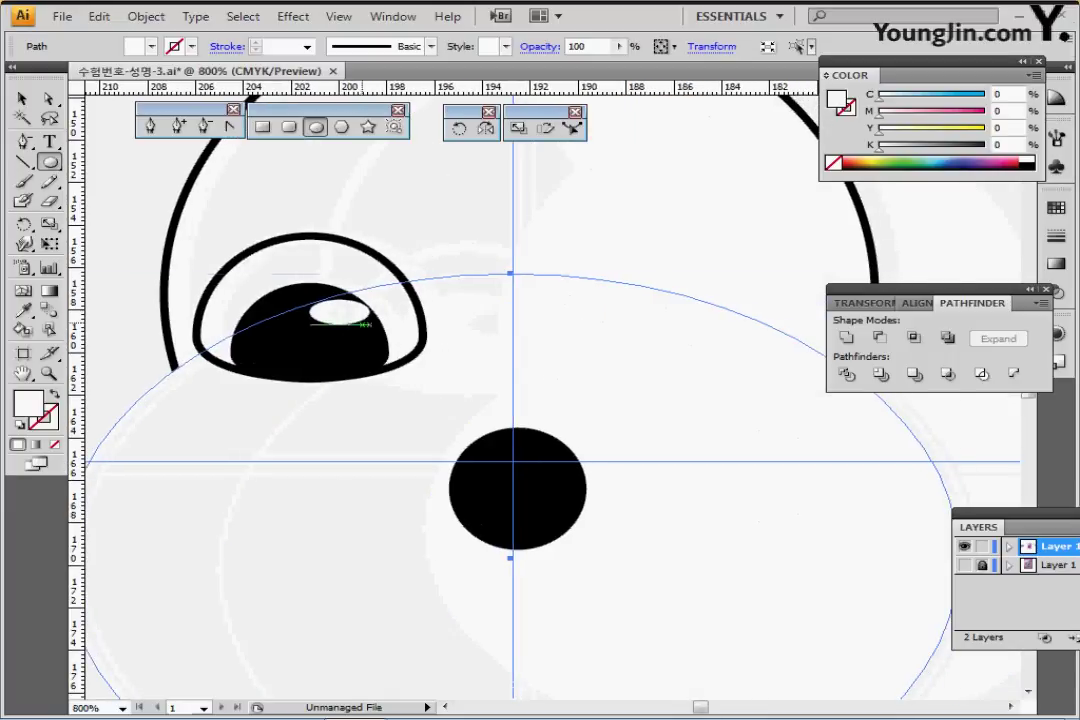
ctrl+click(337, 315)
drag(310, 312, 335, 305)
key(ctrl+z)
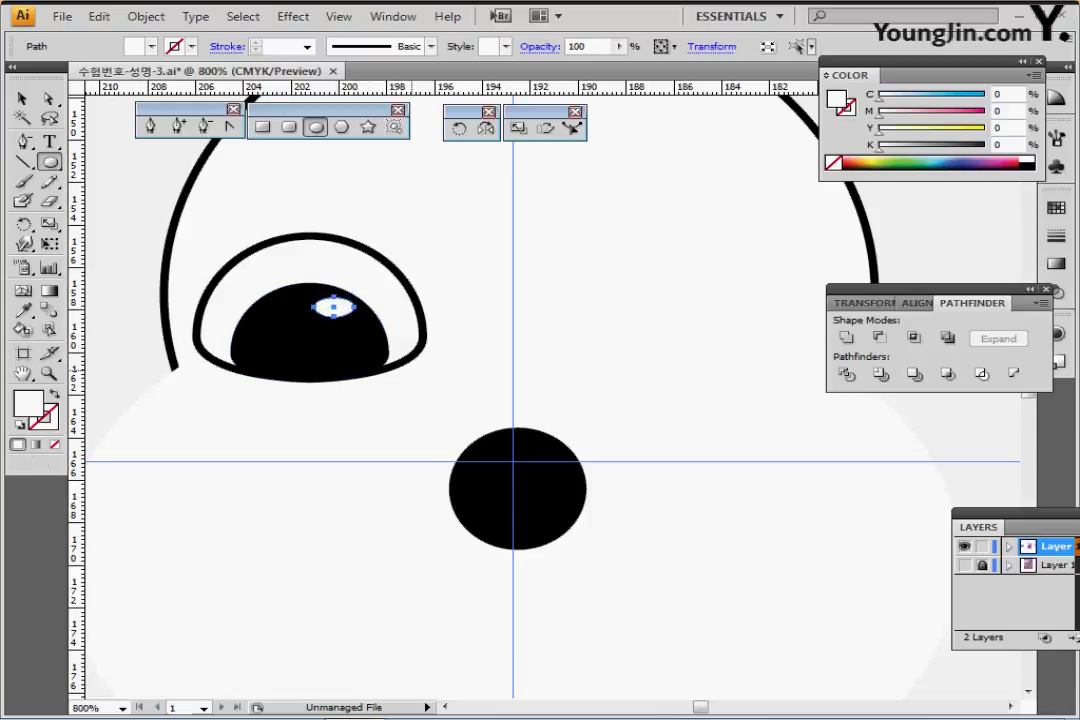
Give the muzzle ellipse the default white fill and 1 pt black stroke, and clear the selection
scroll(432, 370, down, 2)
key(ctrl+minus)
drag(310, 245, 534, 386)
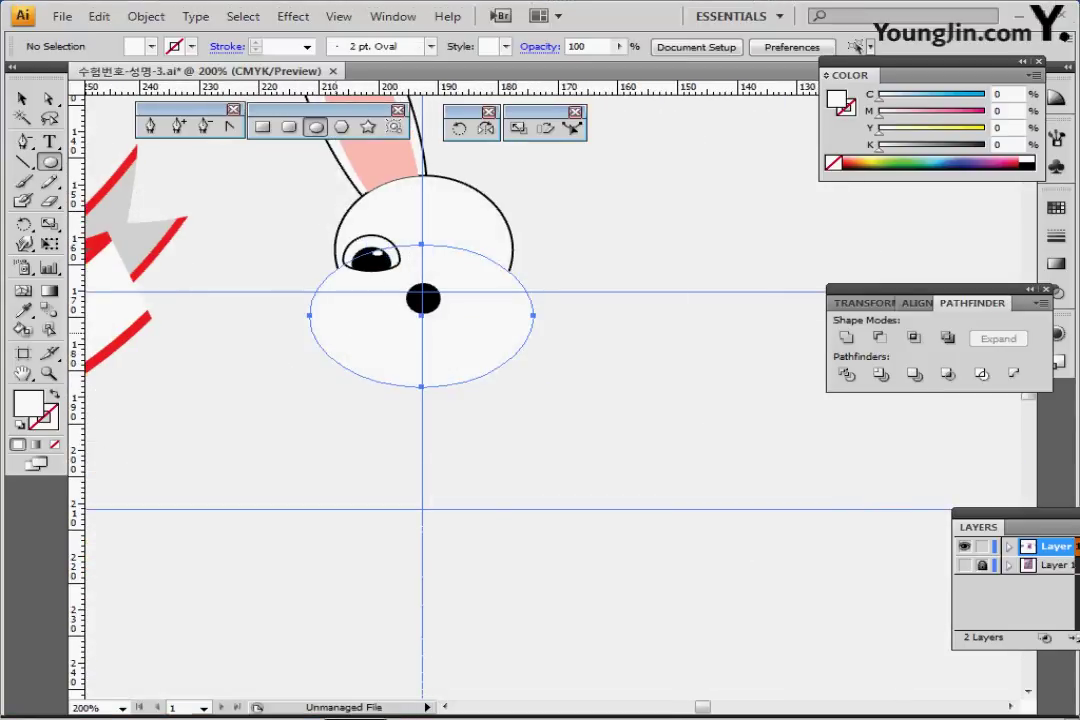
key(d)
key(ctrl+shift+a)
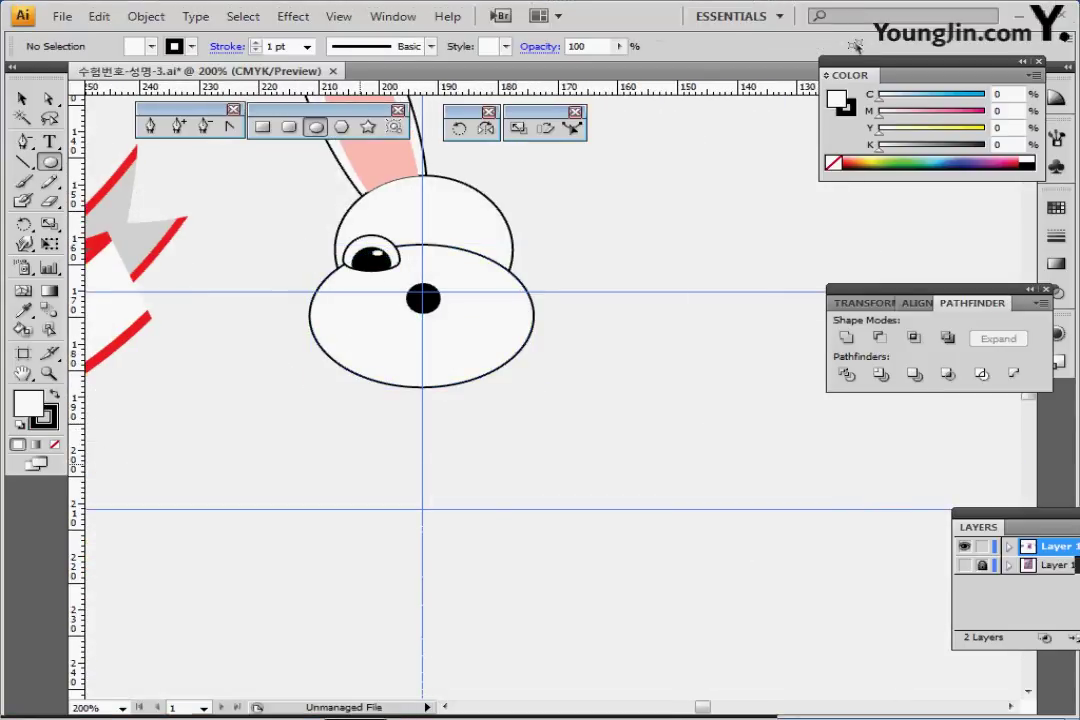
Convert the bottom anchor of the black nose ellipse into a corner point
mouse_move(418, 286)
mouse_down()
mouse_move(438, 312)
mouse_move(418, 295)
mouse_up()
ctrl+click(449, 312)
ctrl+click(517, 401)
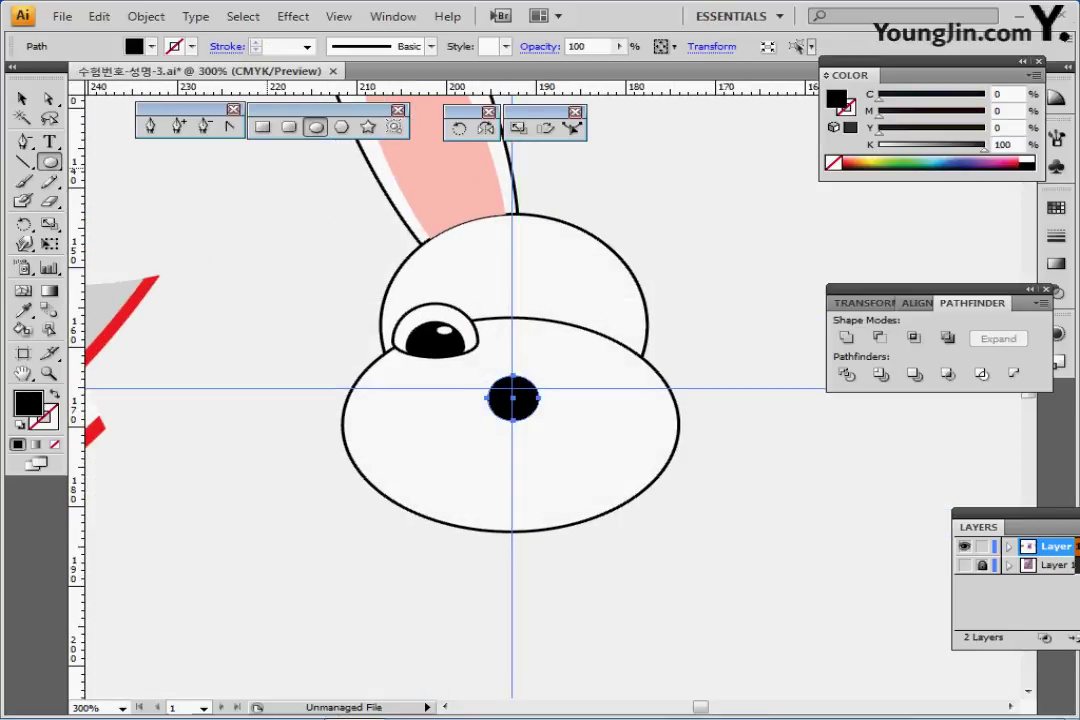
click(205, 127)
click(230, 127)
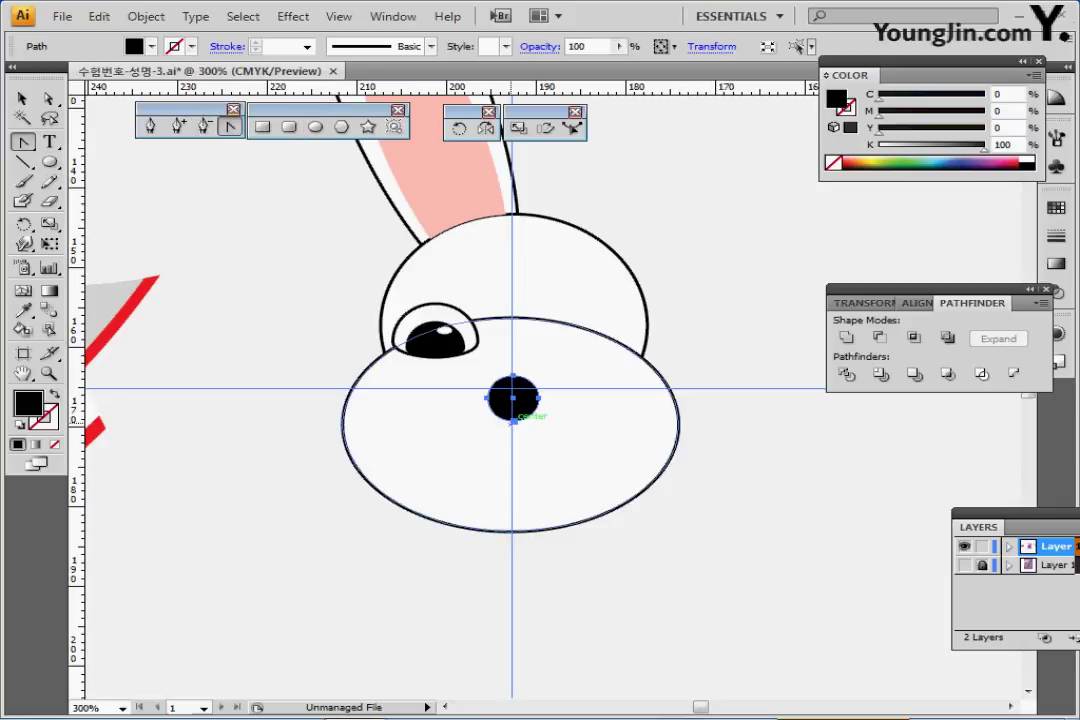
click(513, 421)
Flatten the nose by nudging its top anchor straight down to the horizontal guide, and clear the selection
click(49, 99)
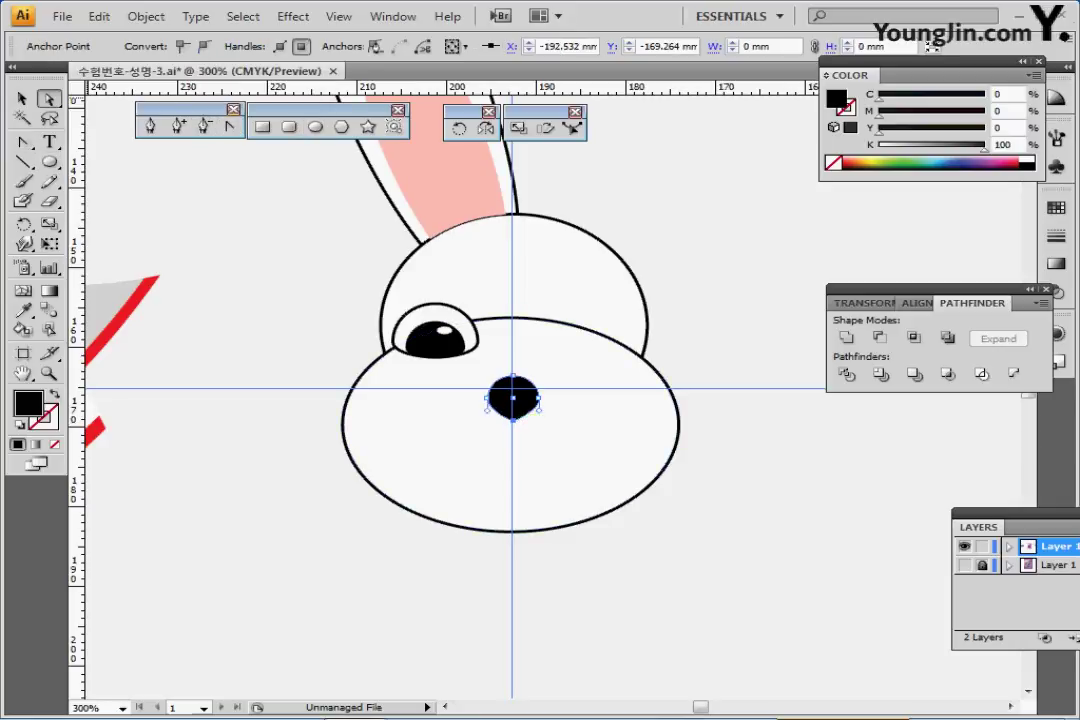
click(514, 377)
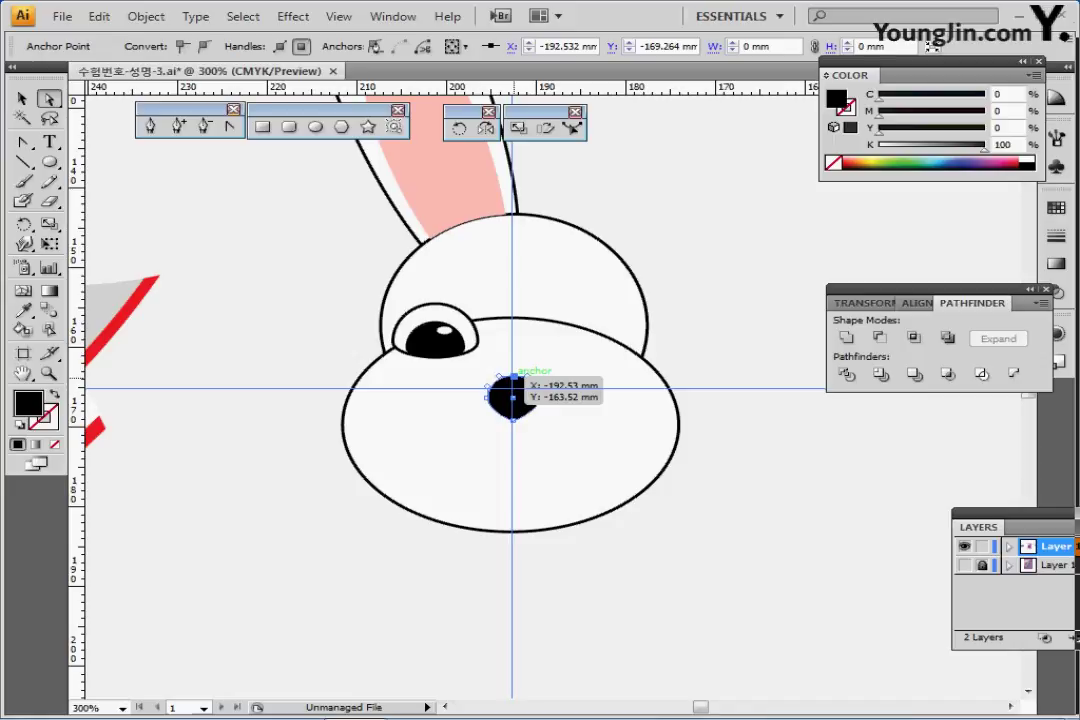
drag(512, 378, 512, 378)
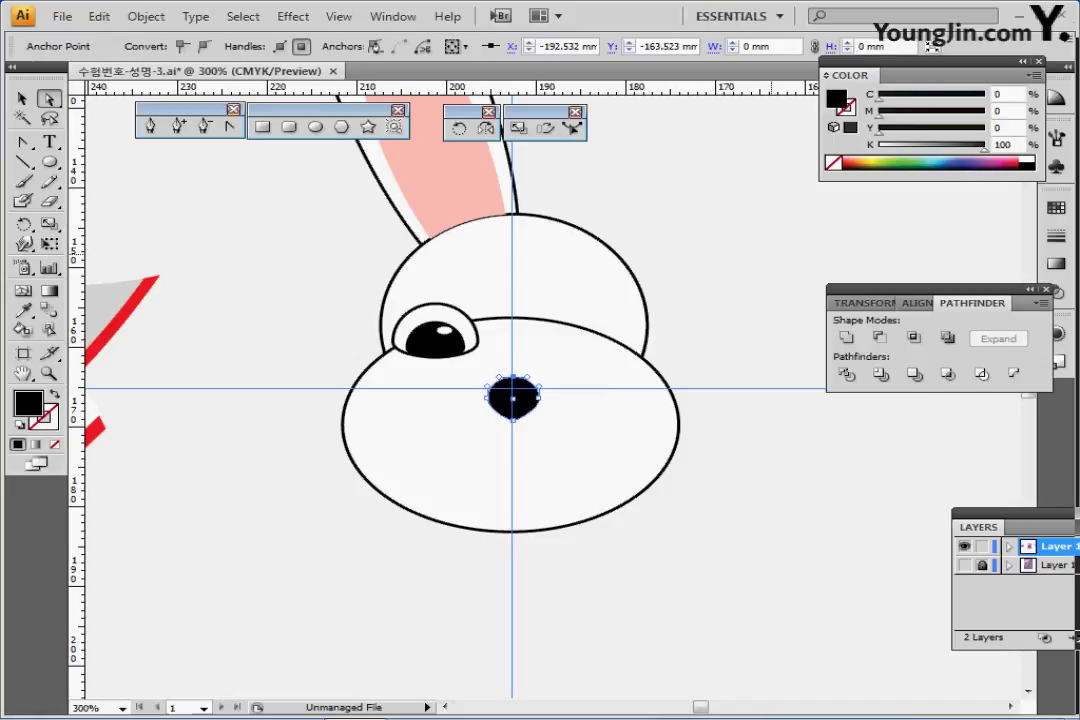
key(Down)
key(Down)
key(Down)
key(Down)
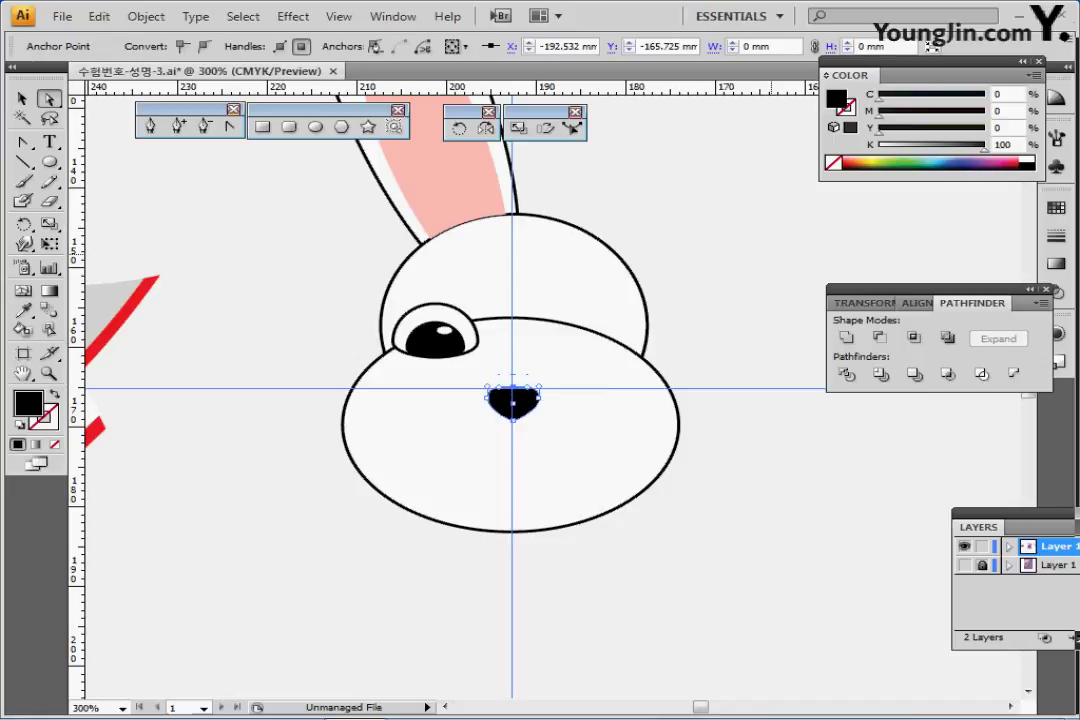
key(Down)
drag(580, 585, 487, 507)
click(333, 507)
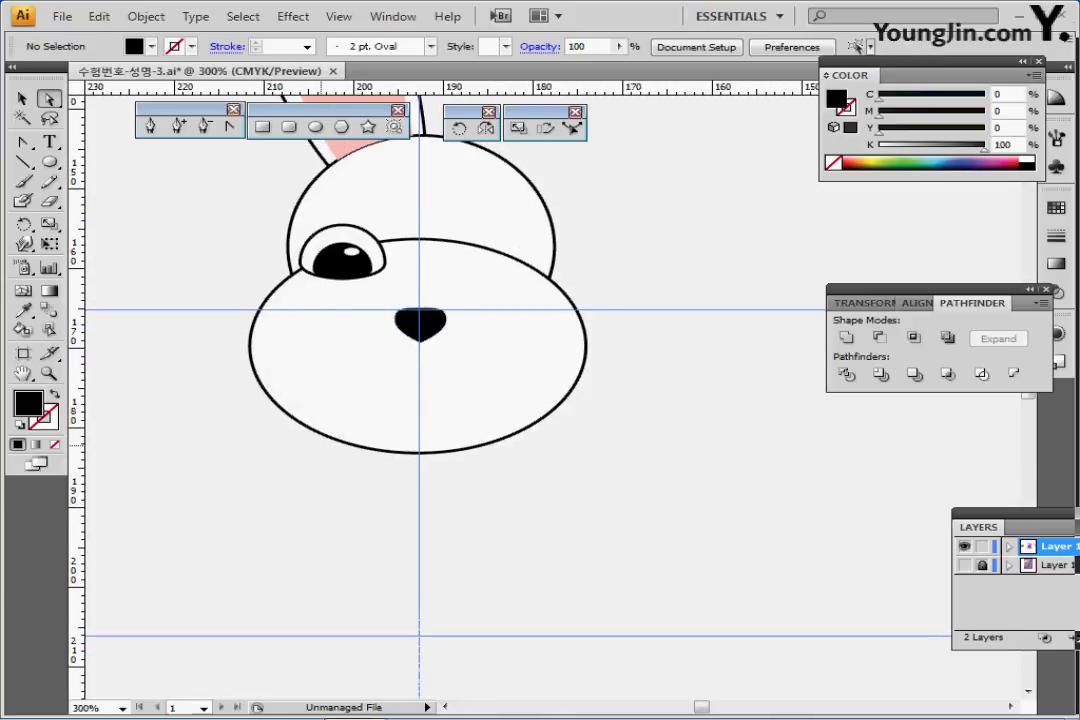
Draw an unfilled arc with a 1 pt black stroke from the nose tip down to the left as half of the mouth
drag(311, 448, 334, 461)
drag(445, 342, 470, 347)
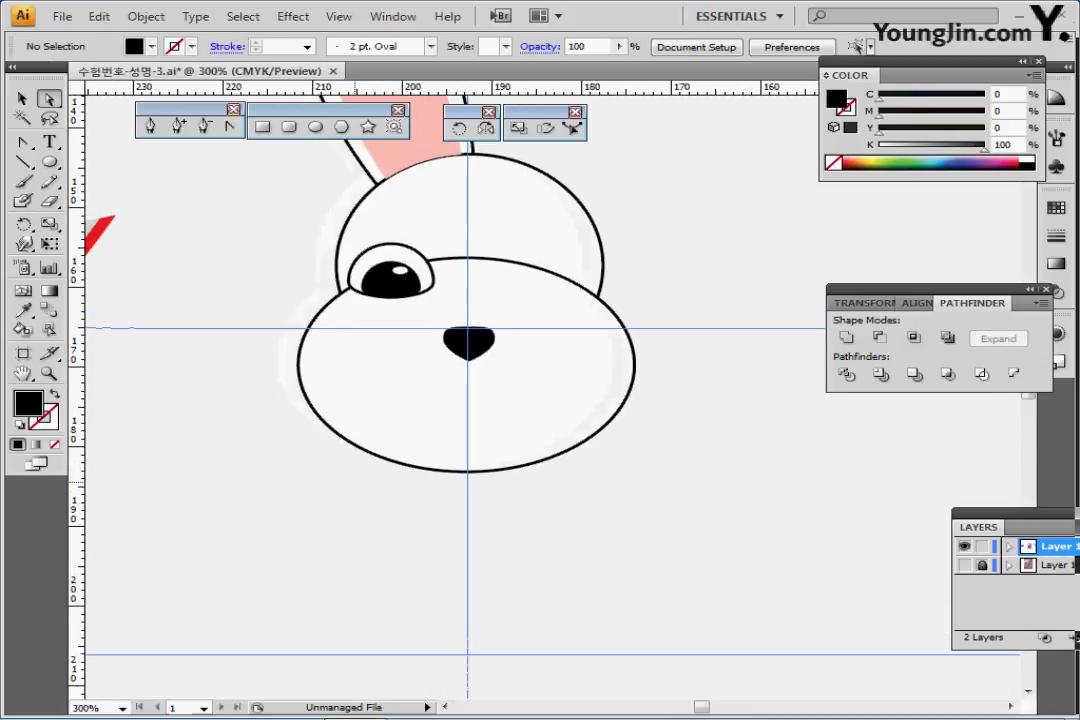
key(backslash)
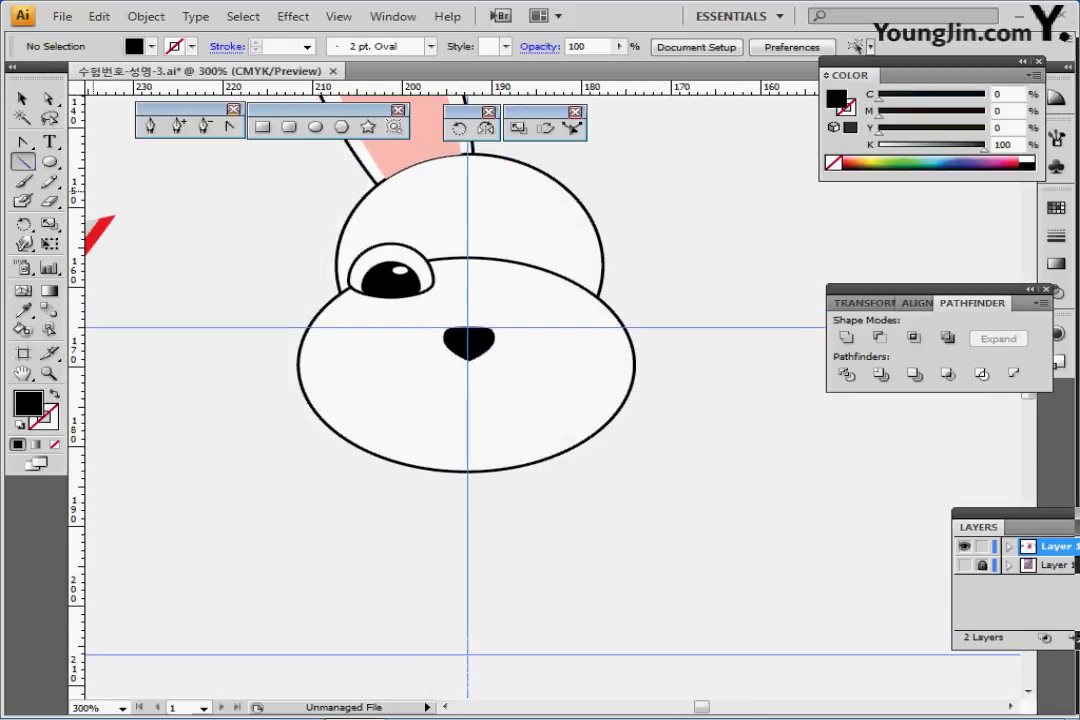
drag(23, 161, 92, 186)
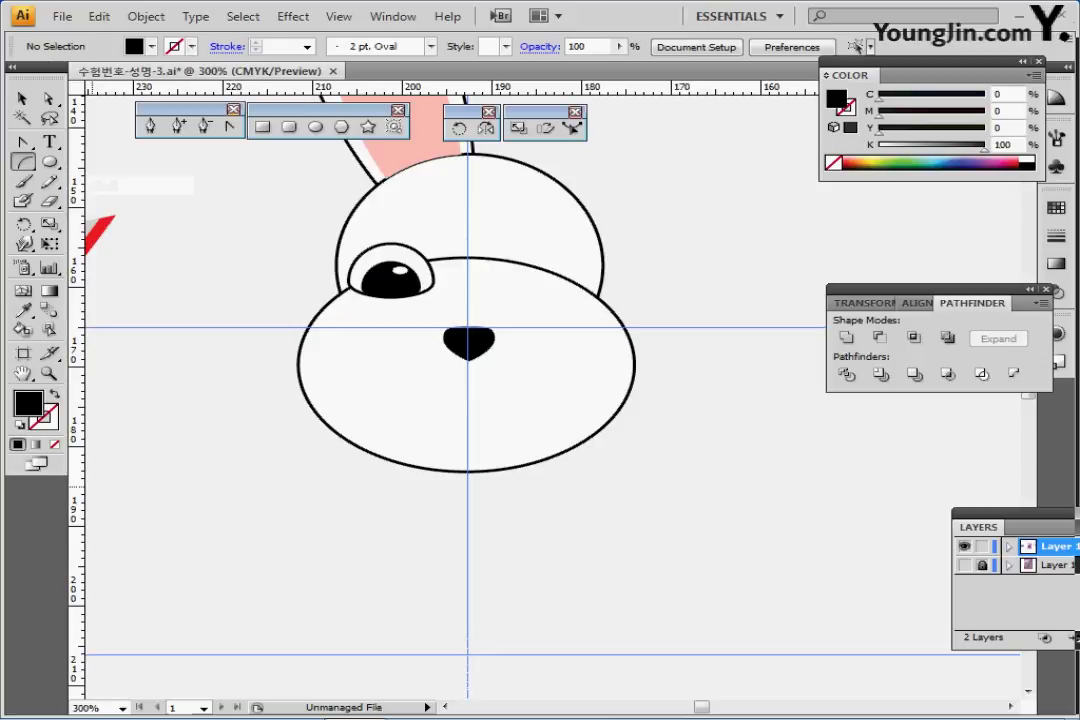
key(shift+x)
mouse_move(263, 352)
mouse_down()
mouse_move(240, 396)
mouse_move(257, 386)
mouse_up()
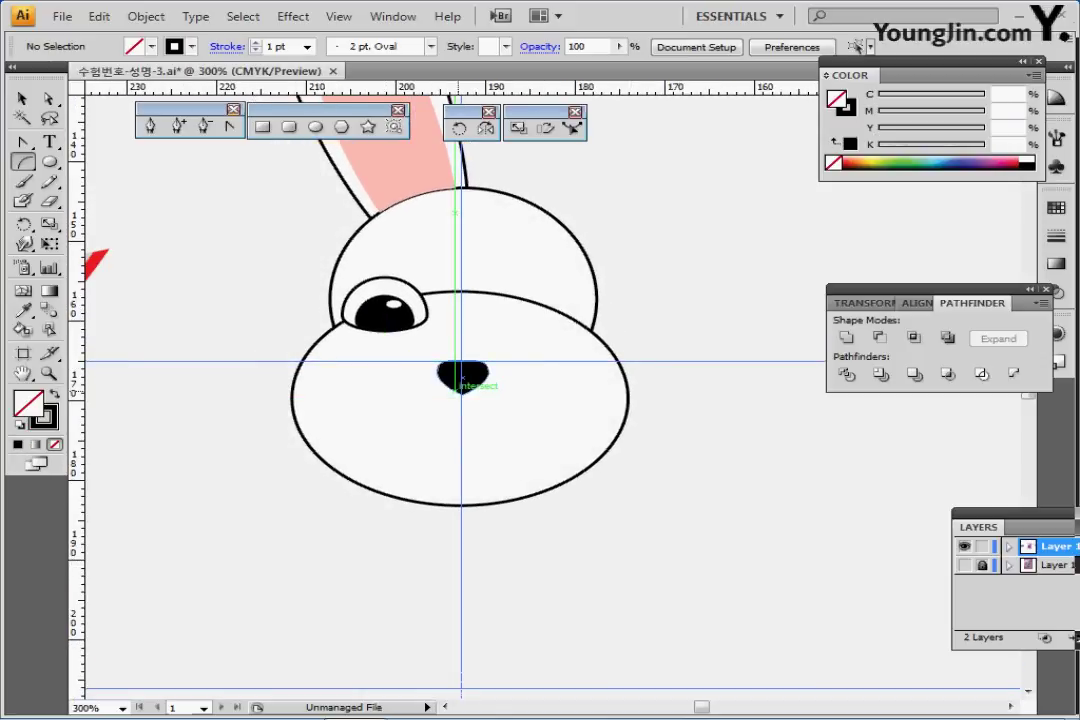
drag(462, 392, 427, 418)
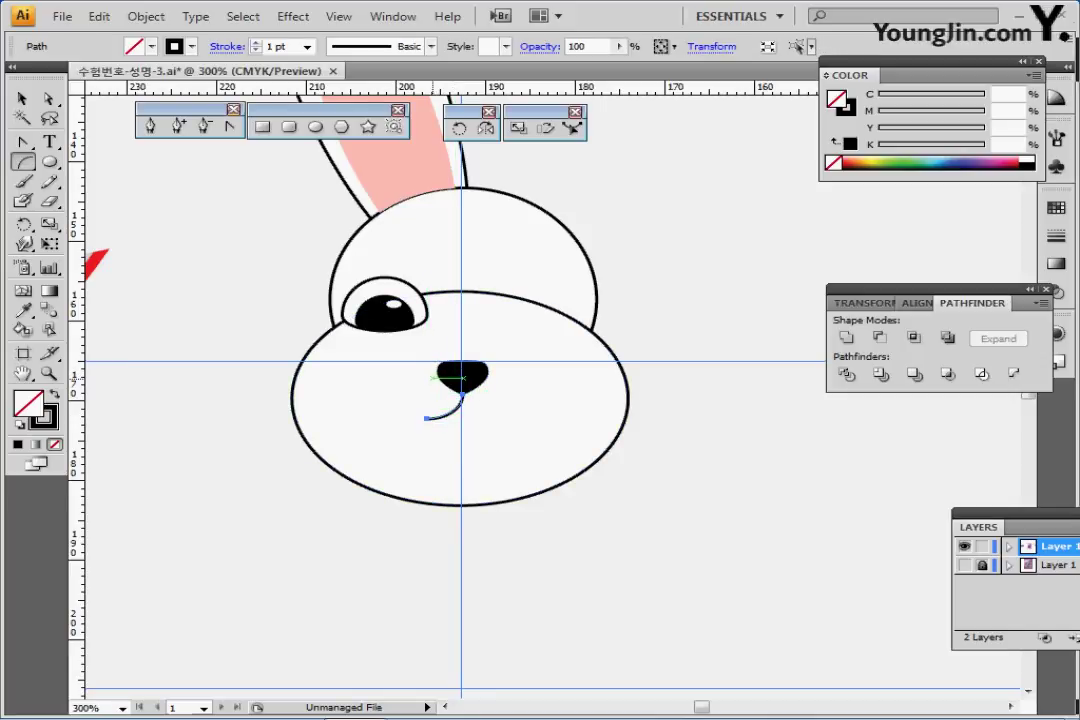
Draw a long whisker arc leftward from beside the nose and fan two rotated copies downward around its inner end
drag(432, 373, 235, 343)
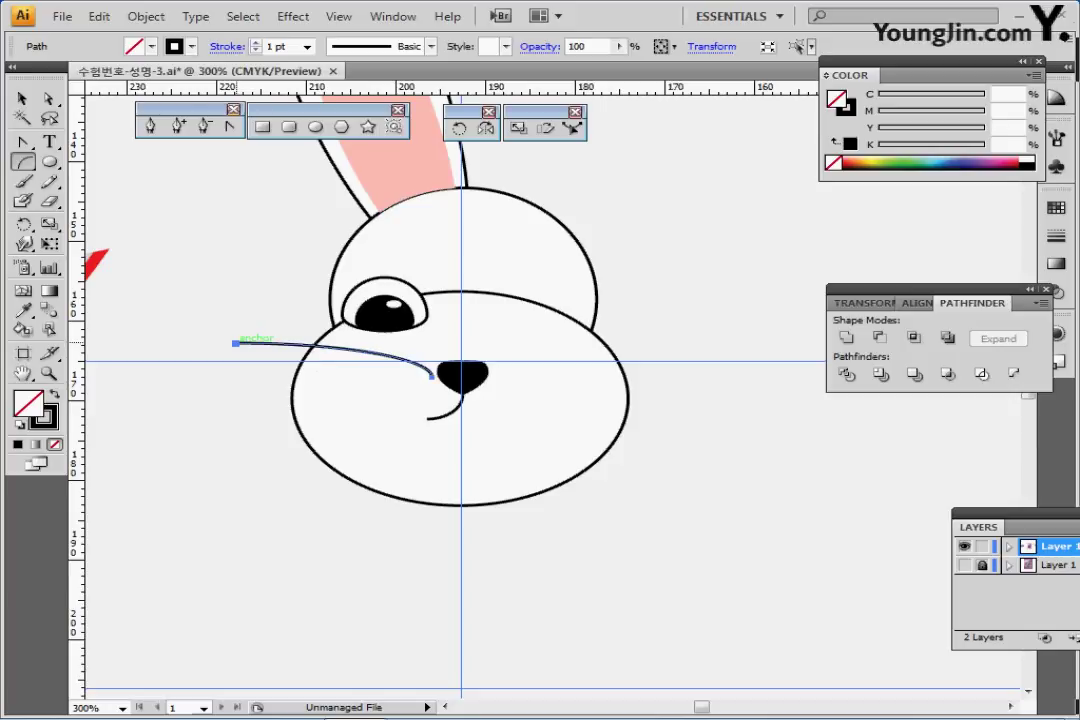
click(459, 128)
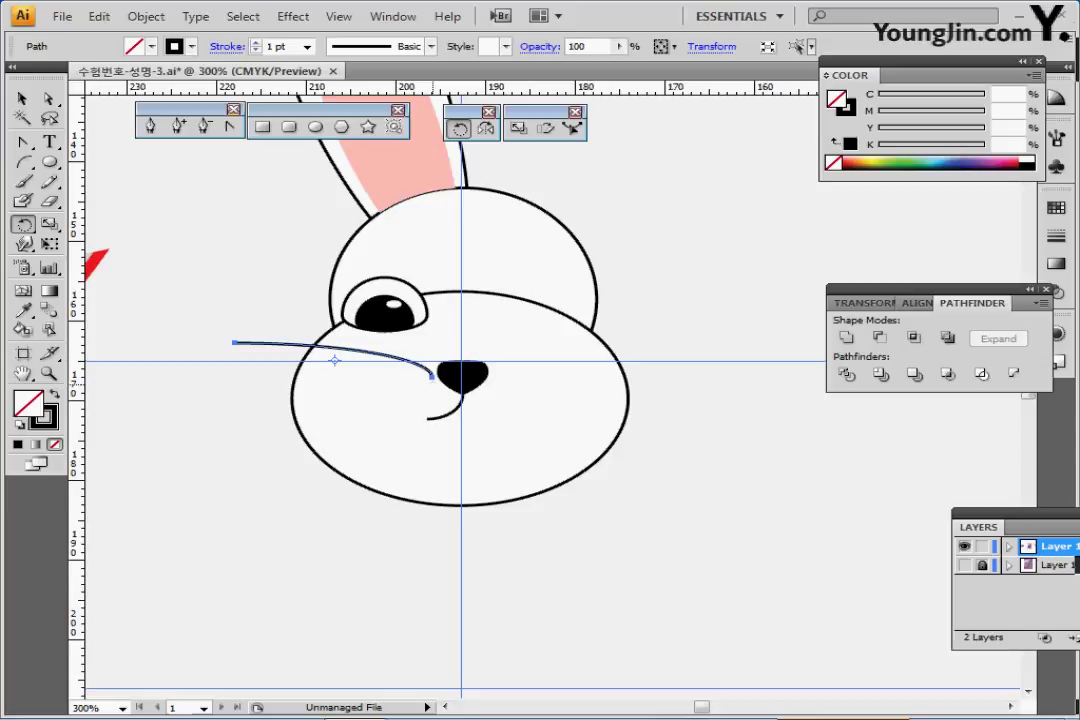
click(432, 380)
drag(233, 343, 216, 426)
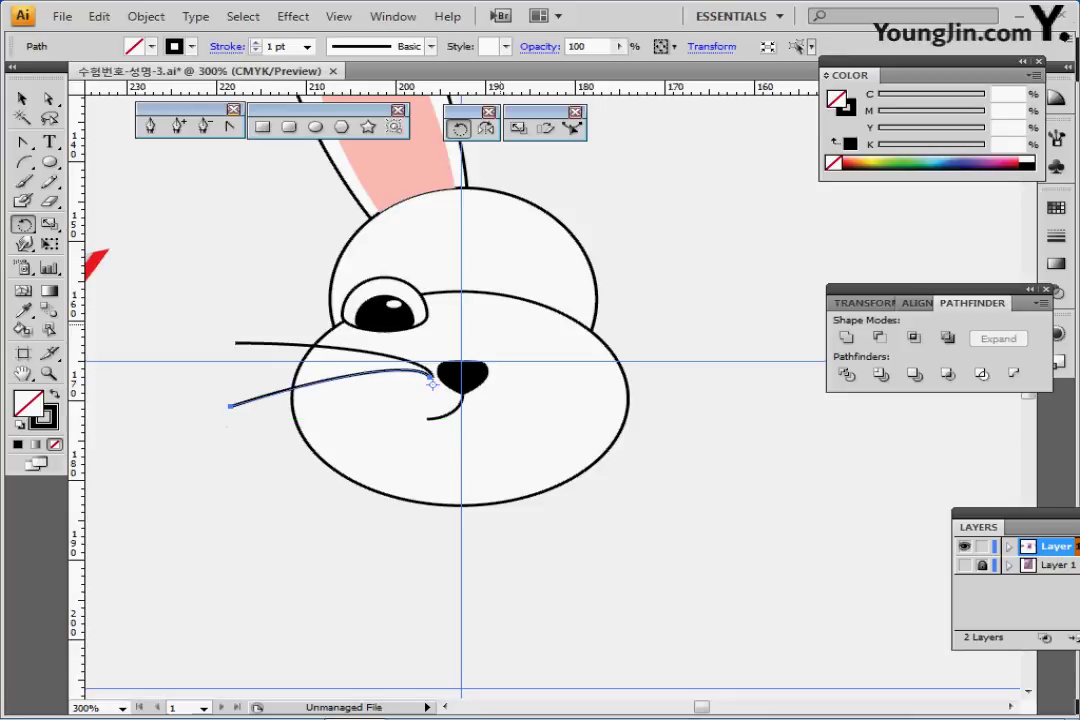
key(ctrl+d)
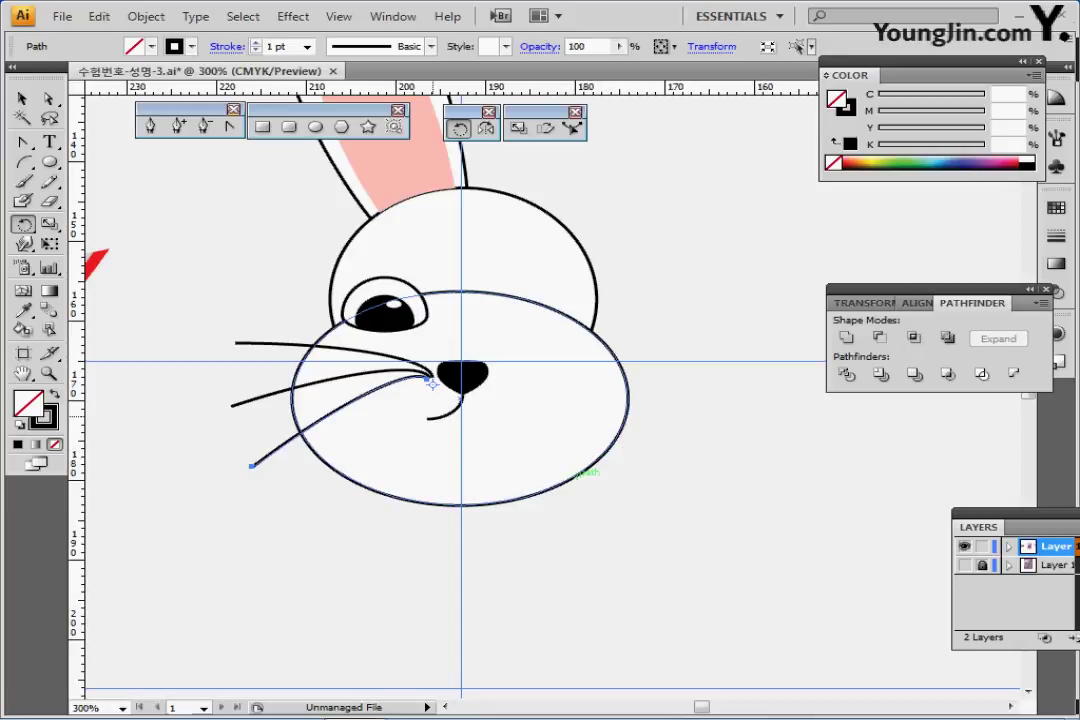
Draw an unfilled ellipse about 14 mm wide and 10 mm high over the reference rabbit's left-hand paw
ctrl+alt+click(456, 405)
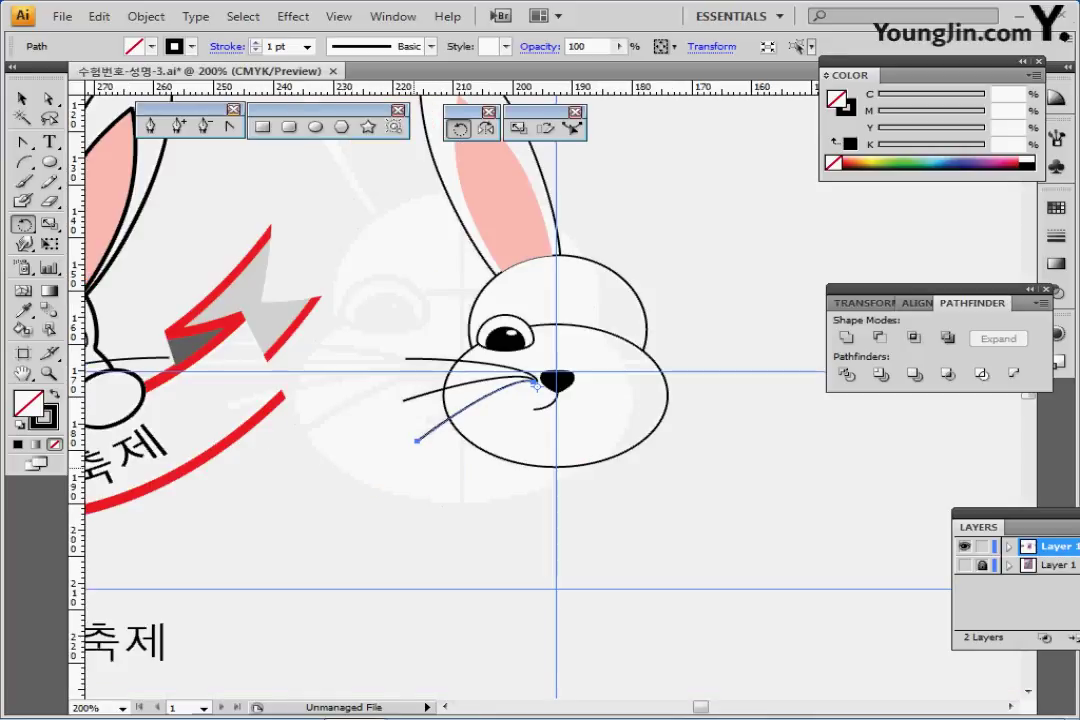
drag(458, 408, 553, 399)
drag(431, 430, 581, 427)
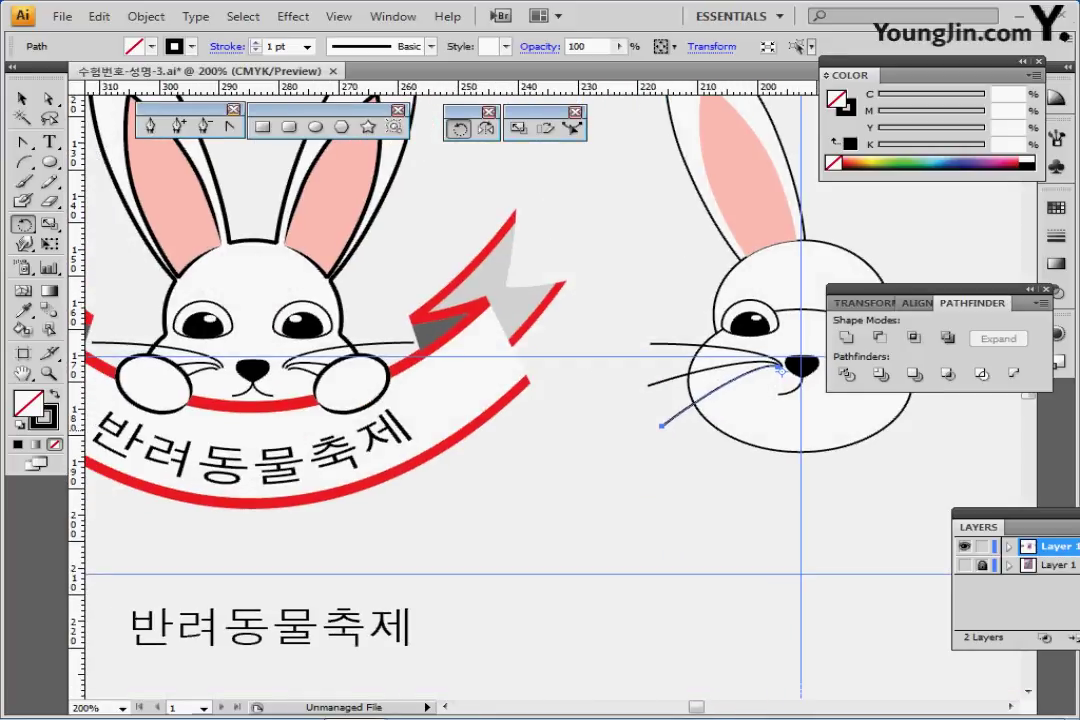
drag(487, 451, 540, 450)
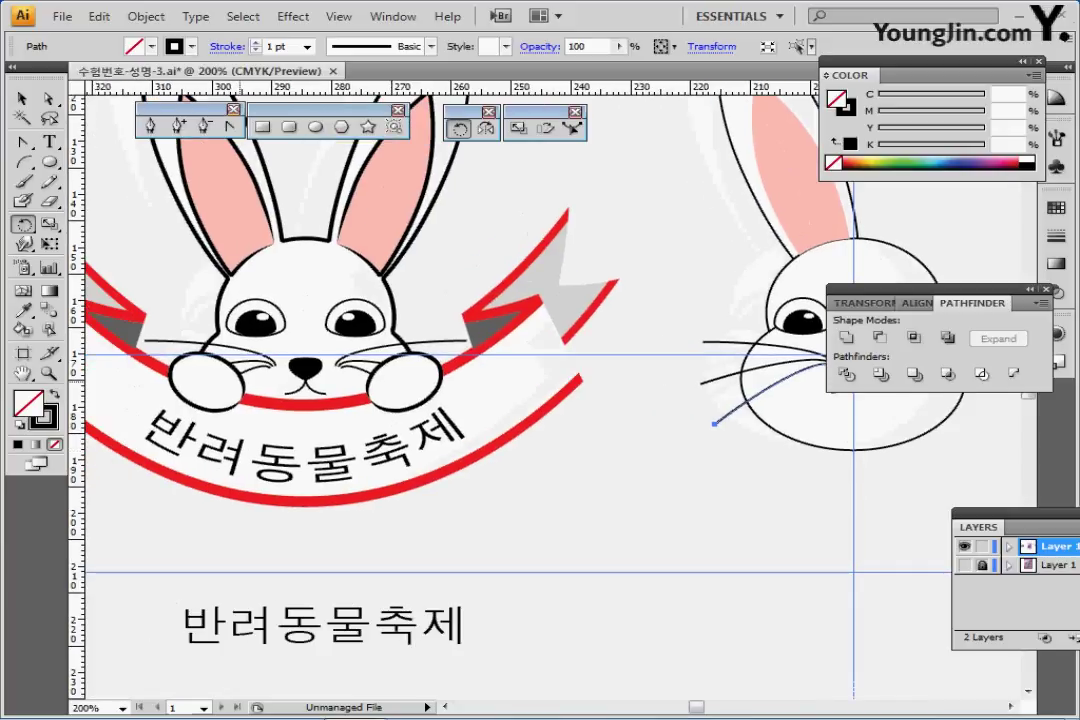
click(315, 127)
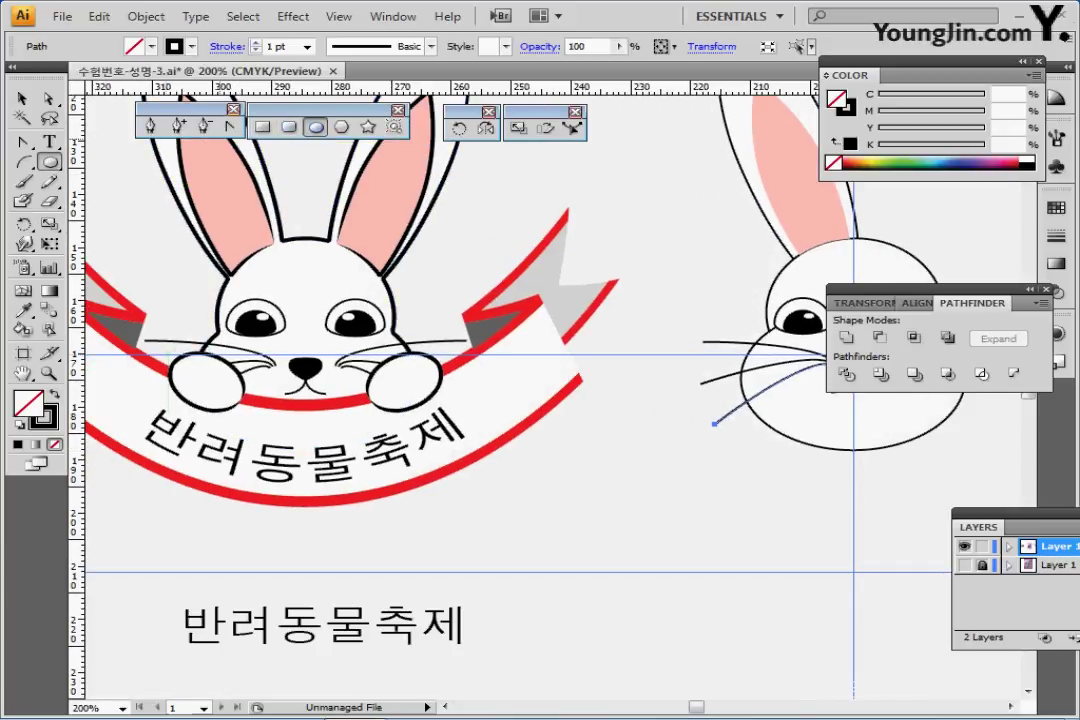
drag(158, 348, 243, 408)
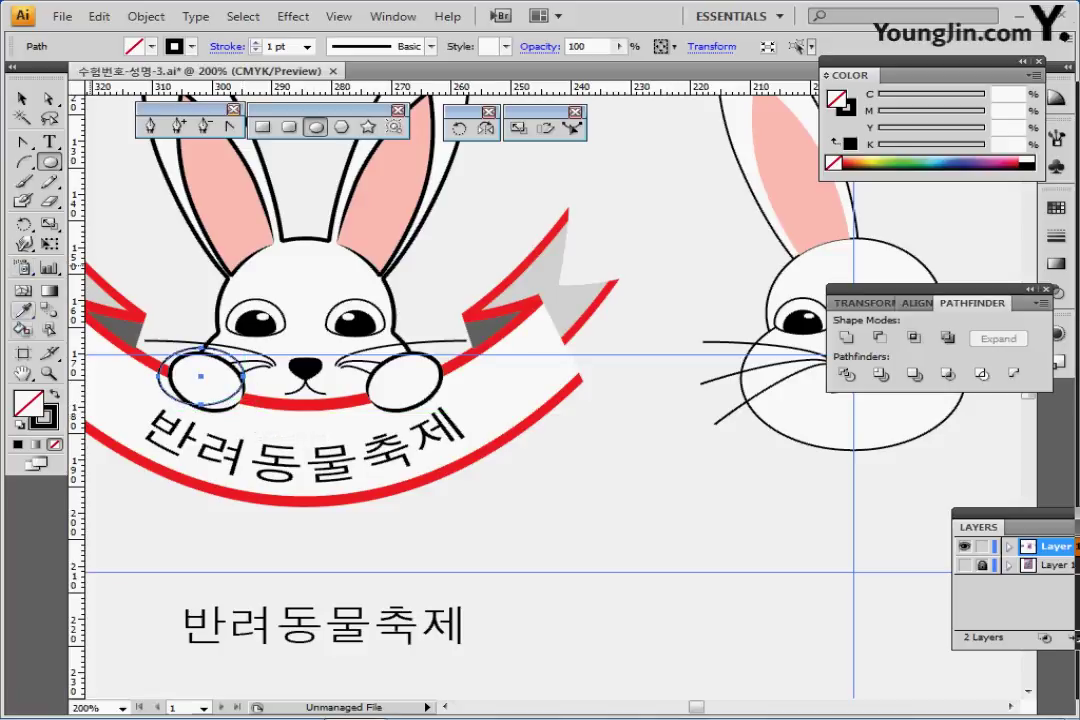
Rotate the paw ellipse slightly clockwise and nudge it down and right to match the reference paw
click(22, 98)
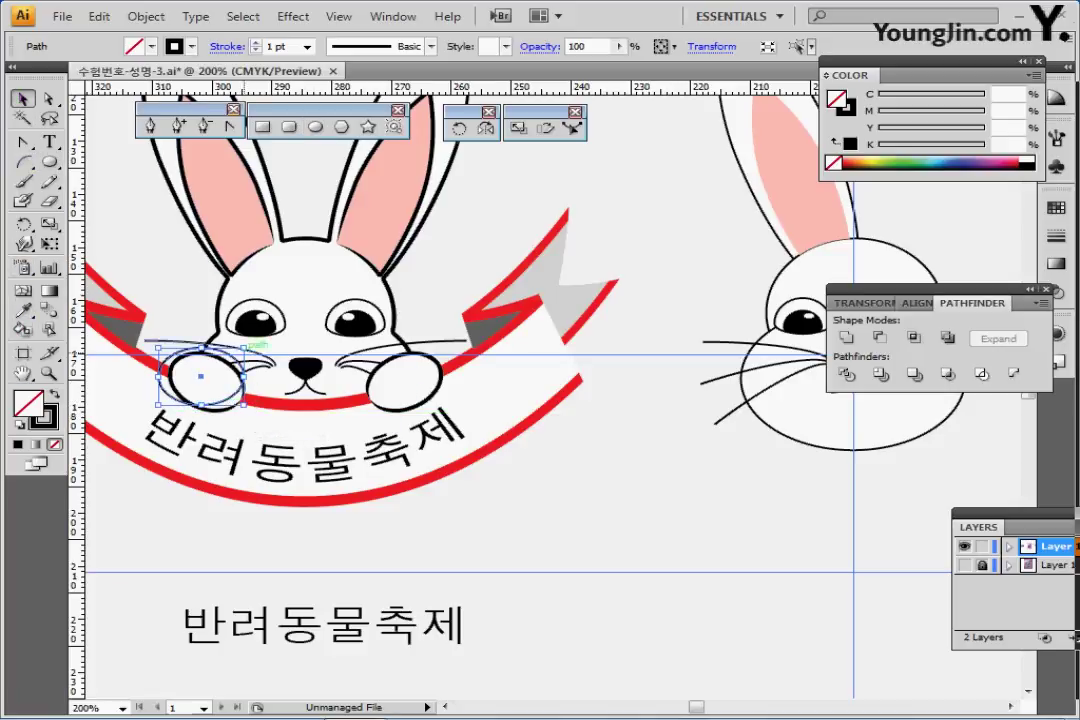
drag(254, 346, 203, 376)
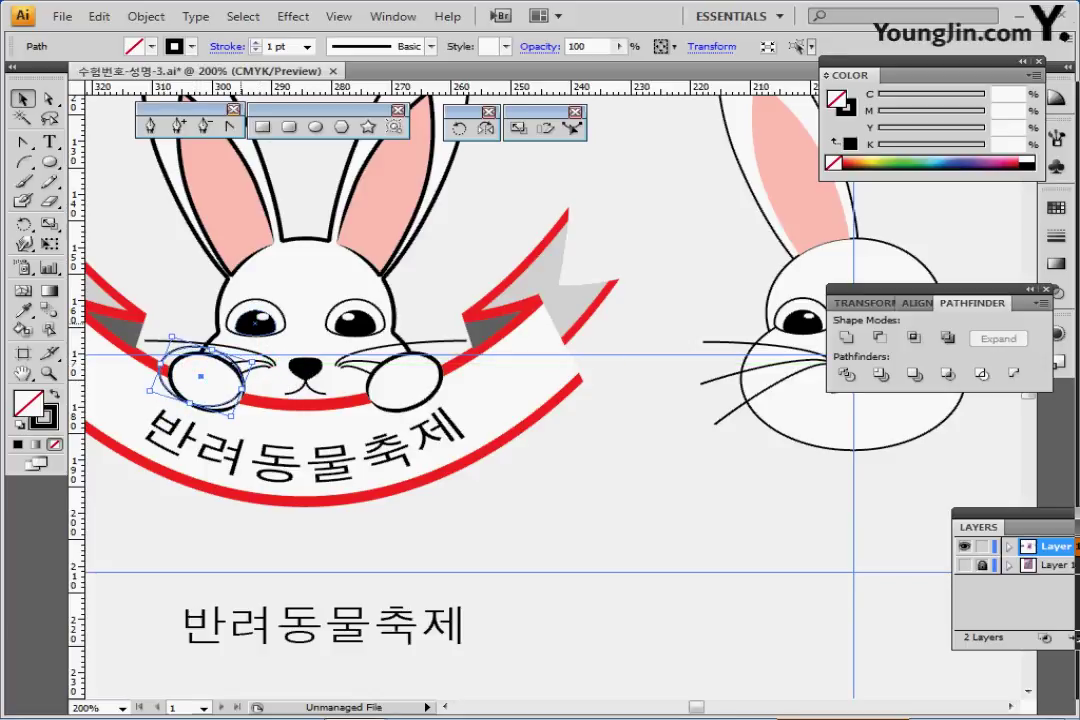
key(Down)
key(Down)
key(Right)
key(Right)
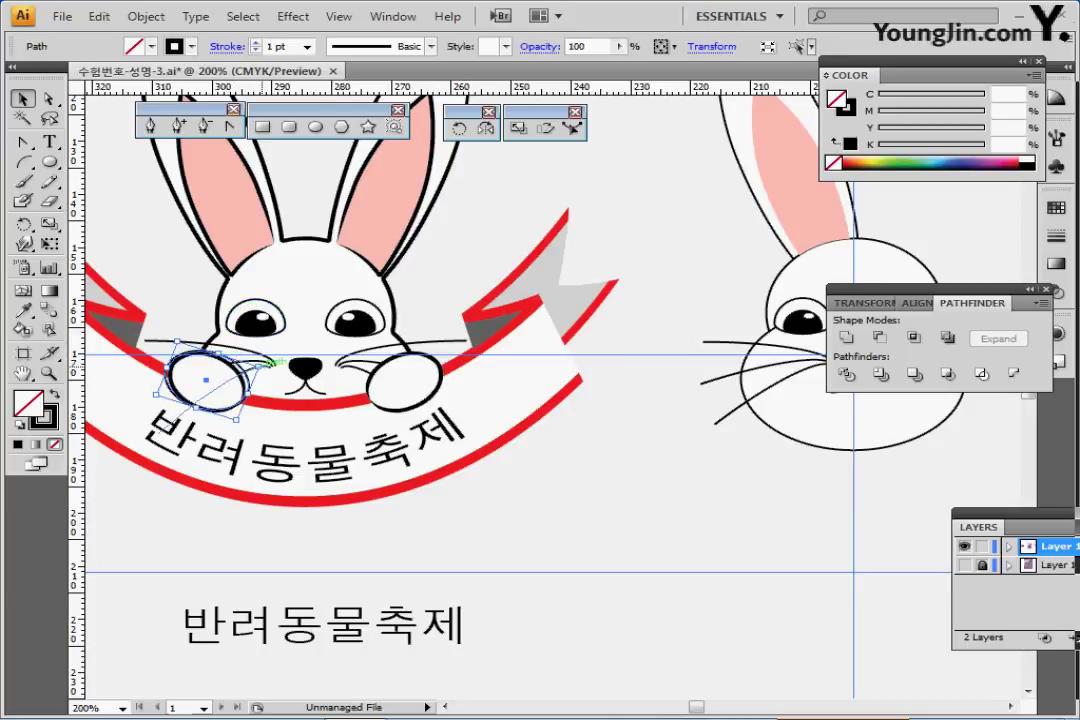
Move the paw ellipse onto the left edge of the new rabbit's muzzle and apply the default white fill and 1 pt black stroke
drag(258, 367, 755, 381)
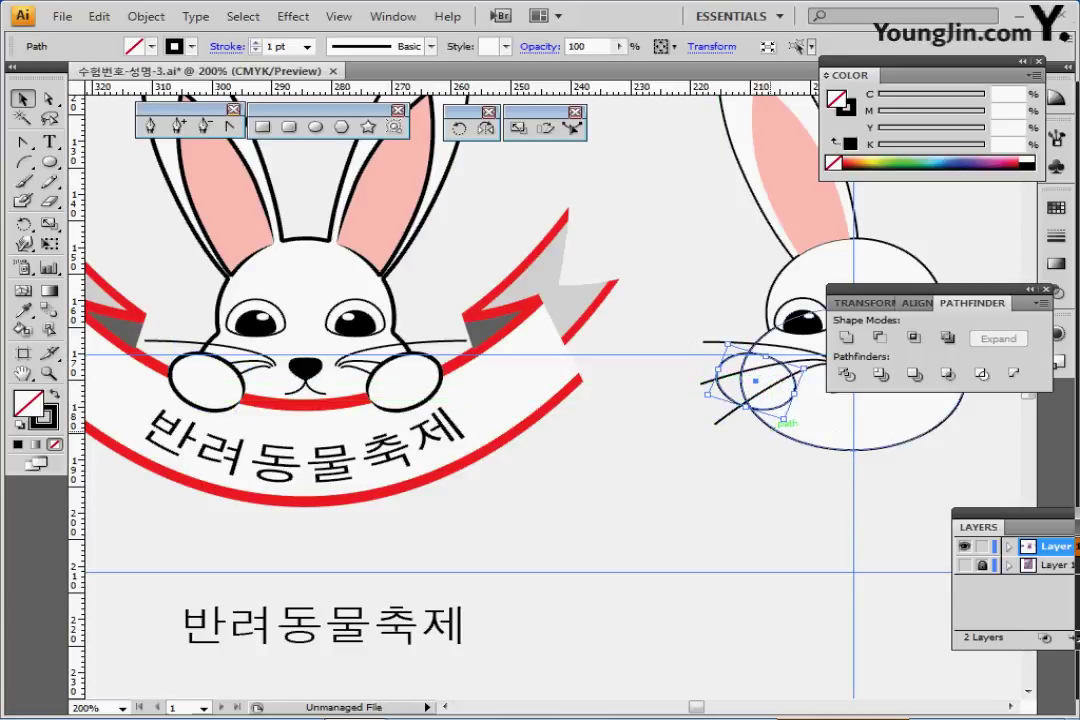
click(20, 425)
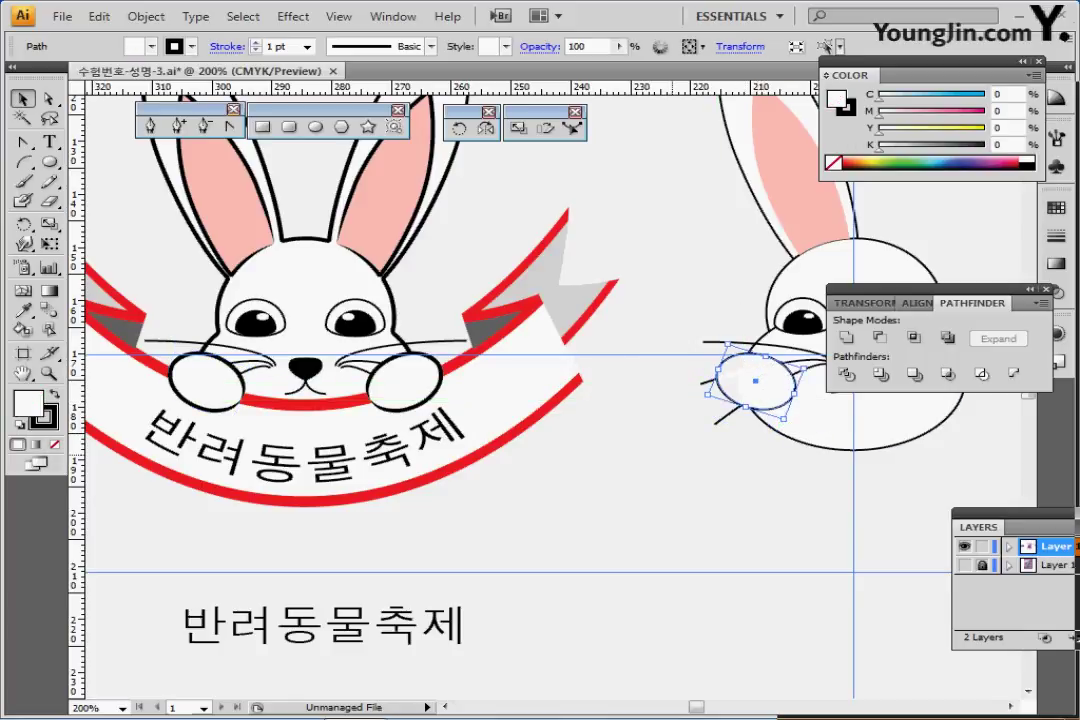
drag(714, 443, 538, 435)
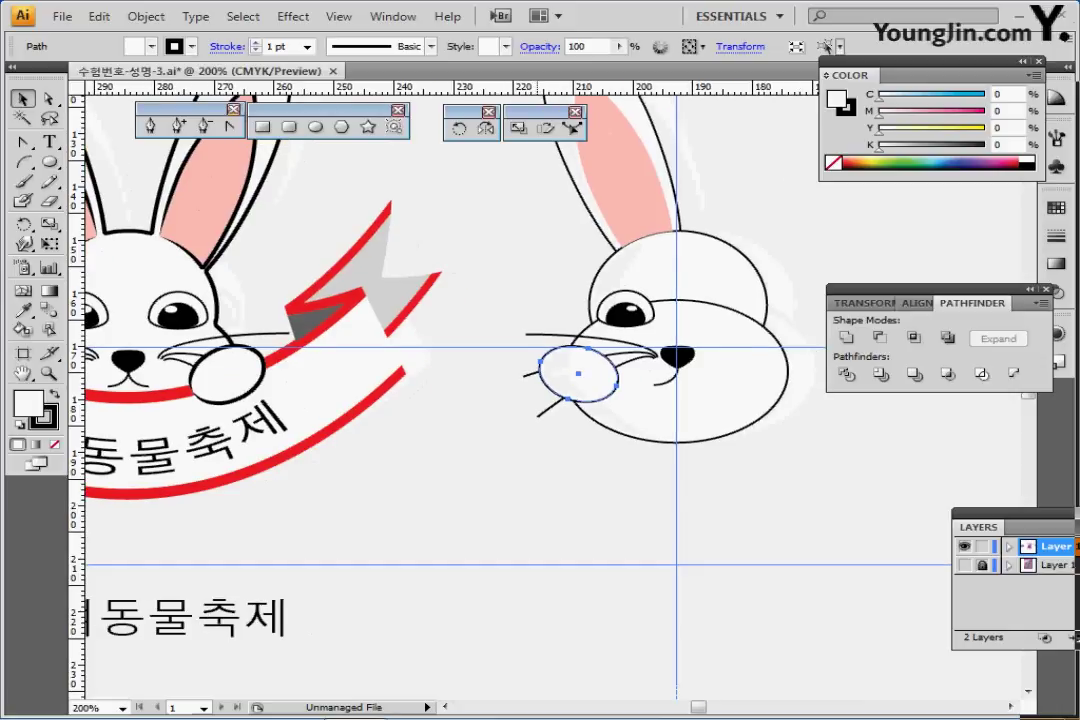
scroll(435, 330, right, 1)
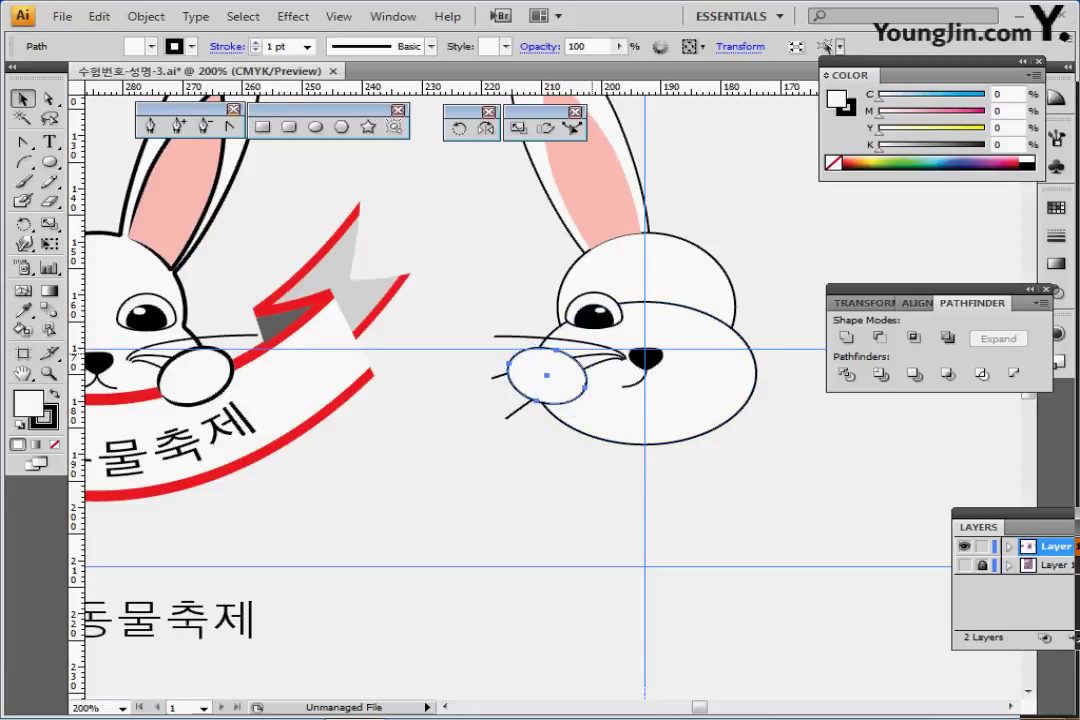
drag(610, 400, 544, 477)
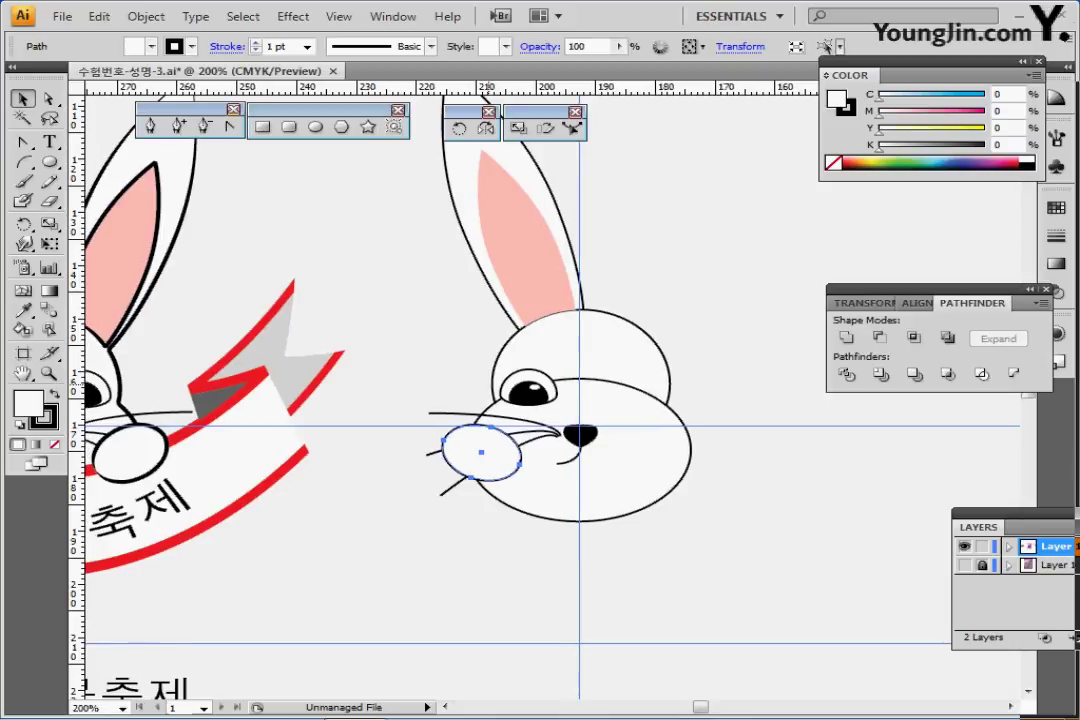
drag(583, 379, 562, 424)
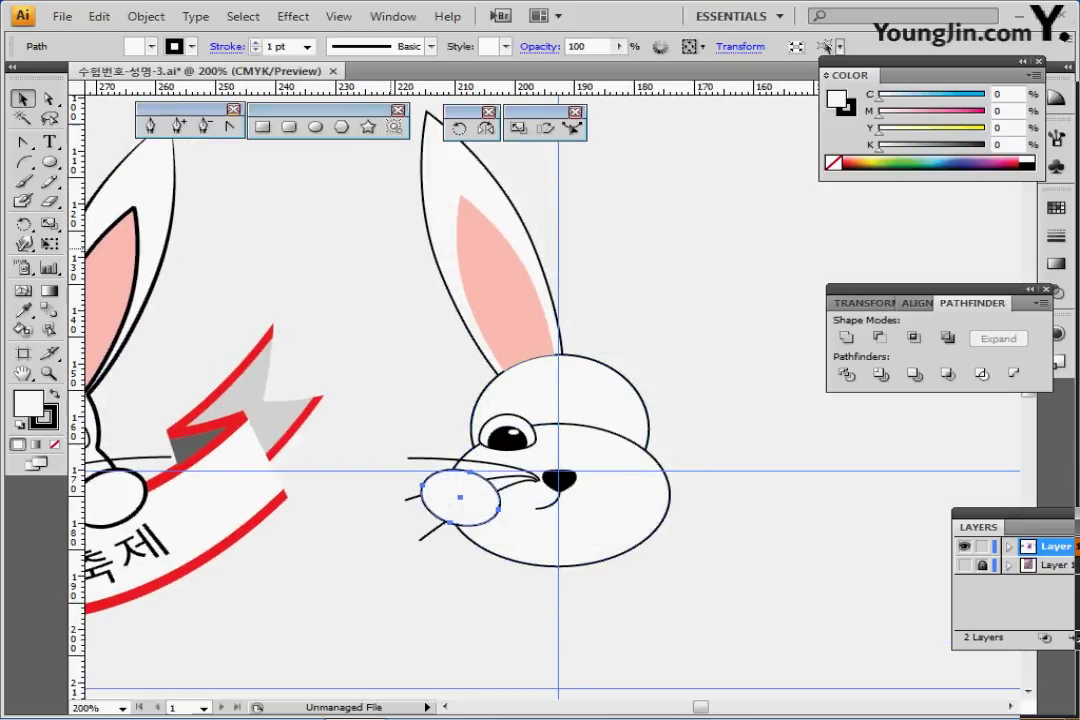
drag(386, 174, 672, 590)
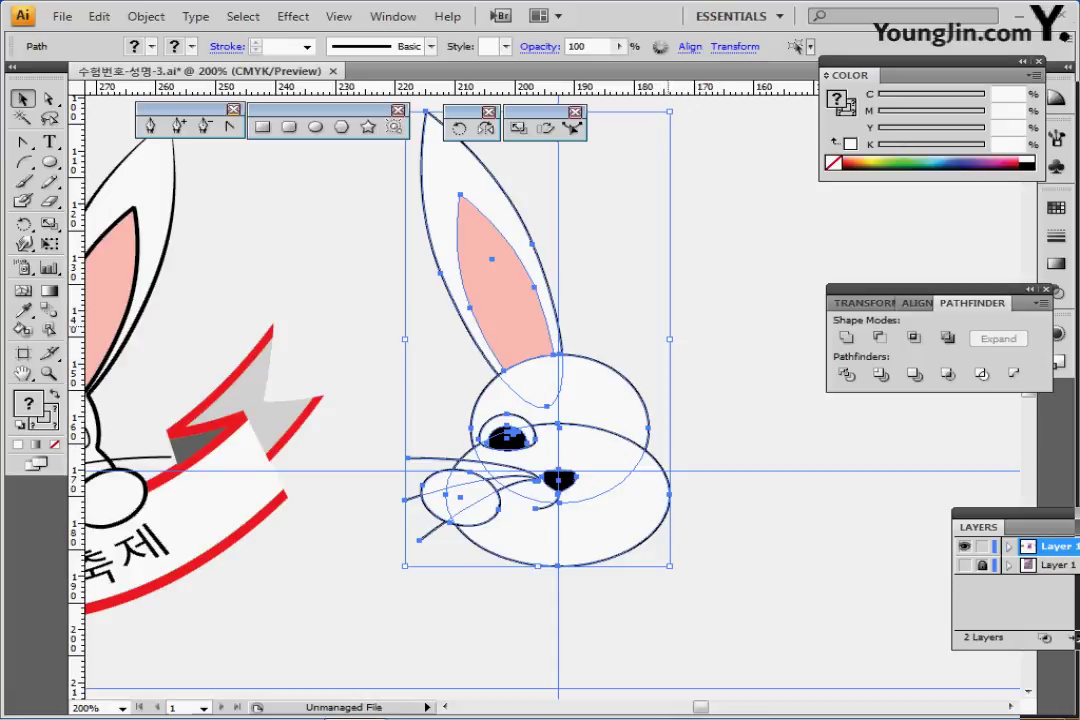
drag(656, 323, 604, 452)
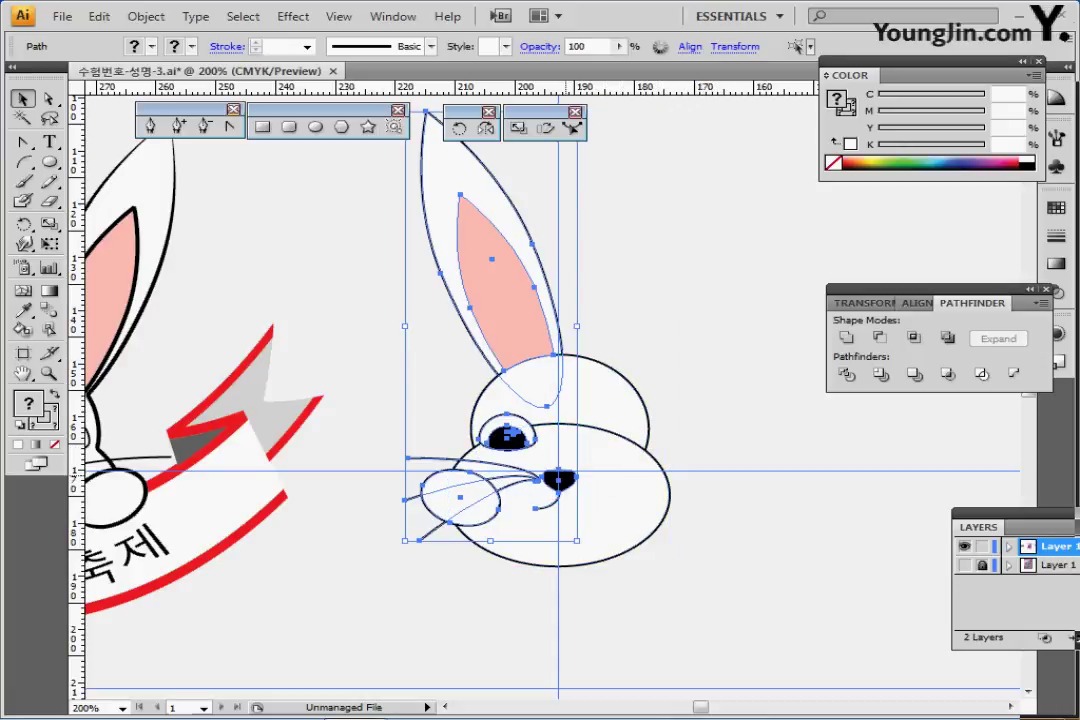
shift+click(564, 481)
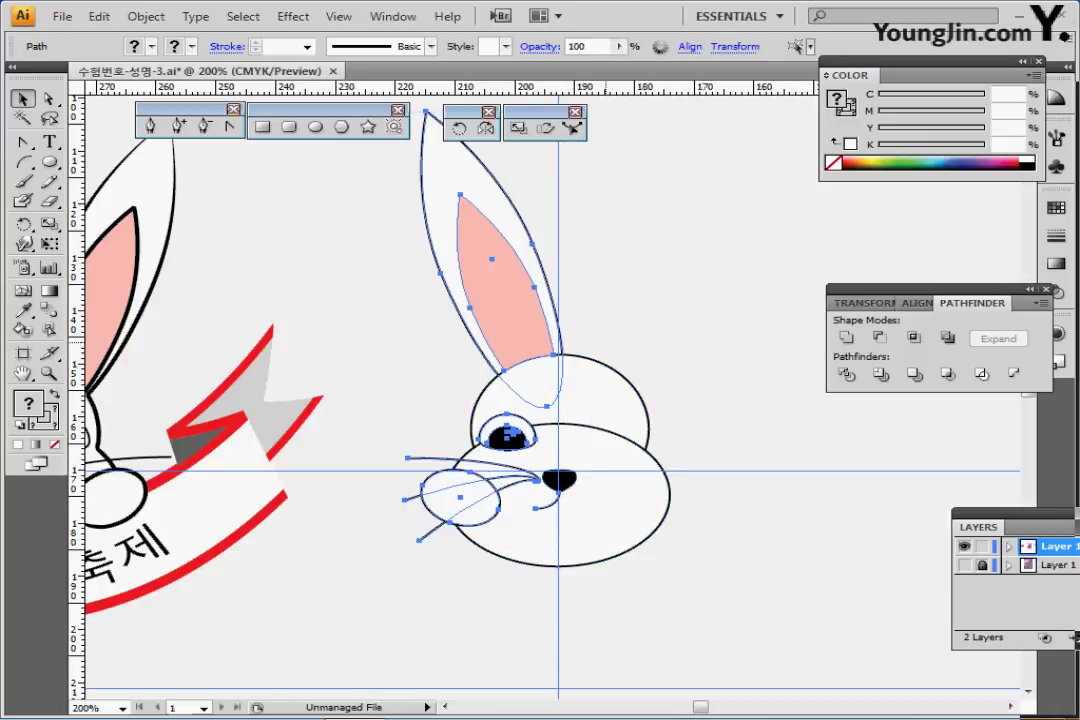
drag(606, 342, 568, 366)
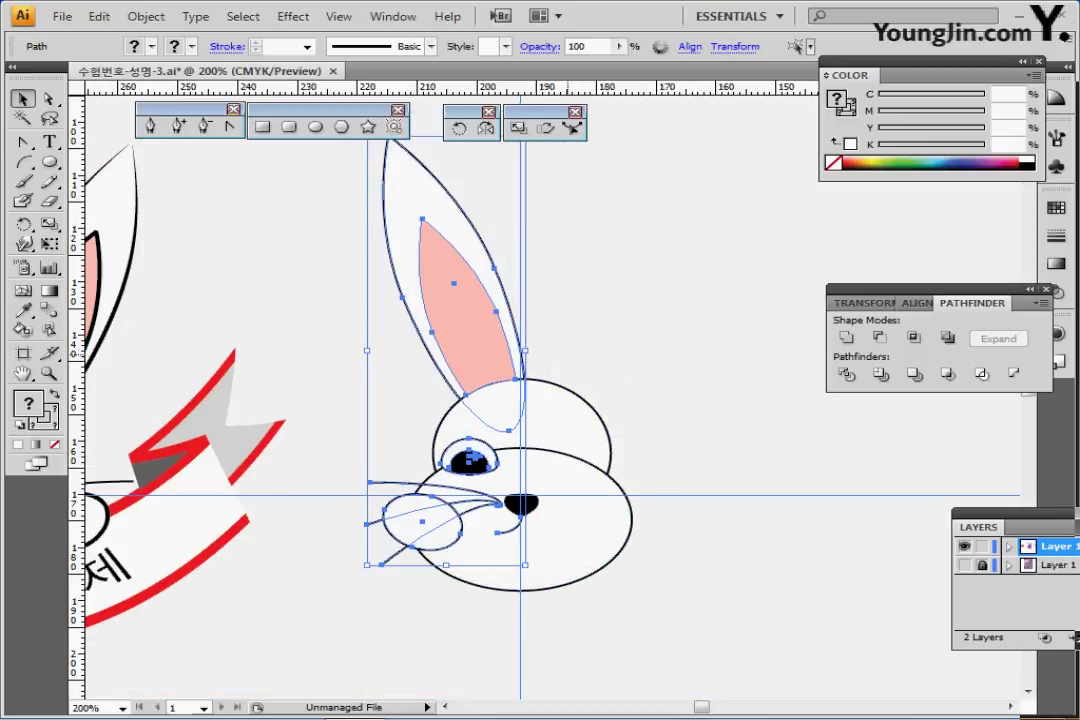
click(582, 278)
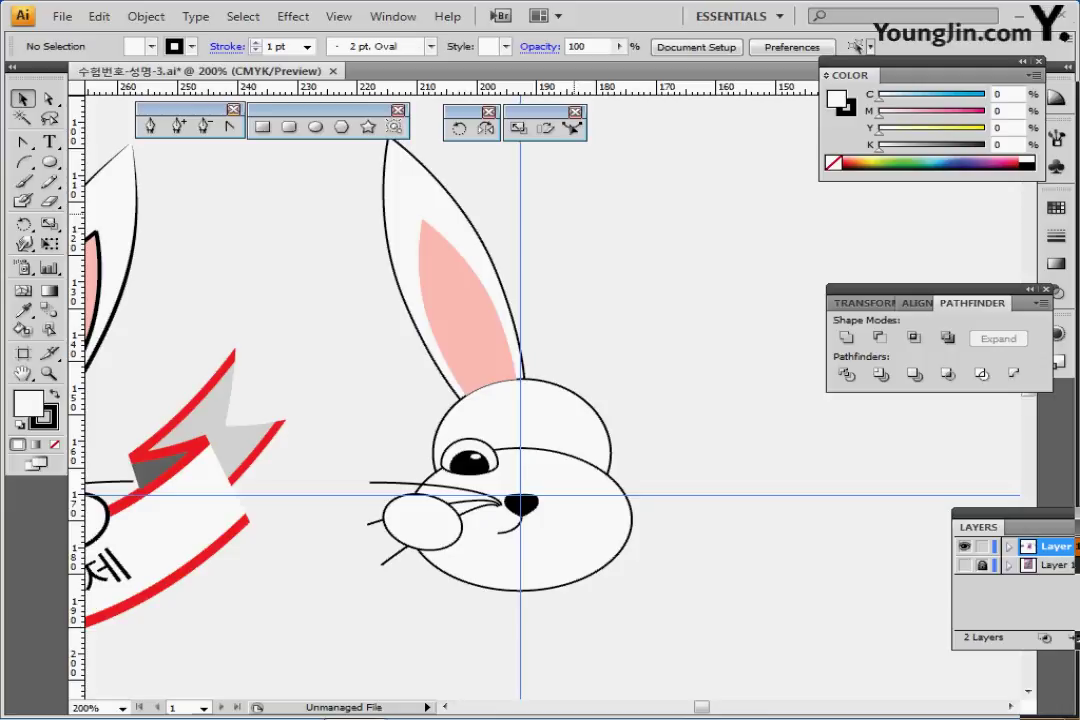
Shift the unfinished rabbit's outer ear and pink inner ear slightly left, away from the vertical guide
drag(570, 198, 405, 325)
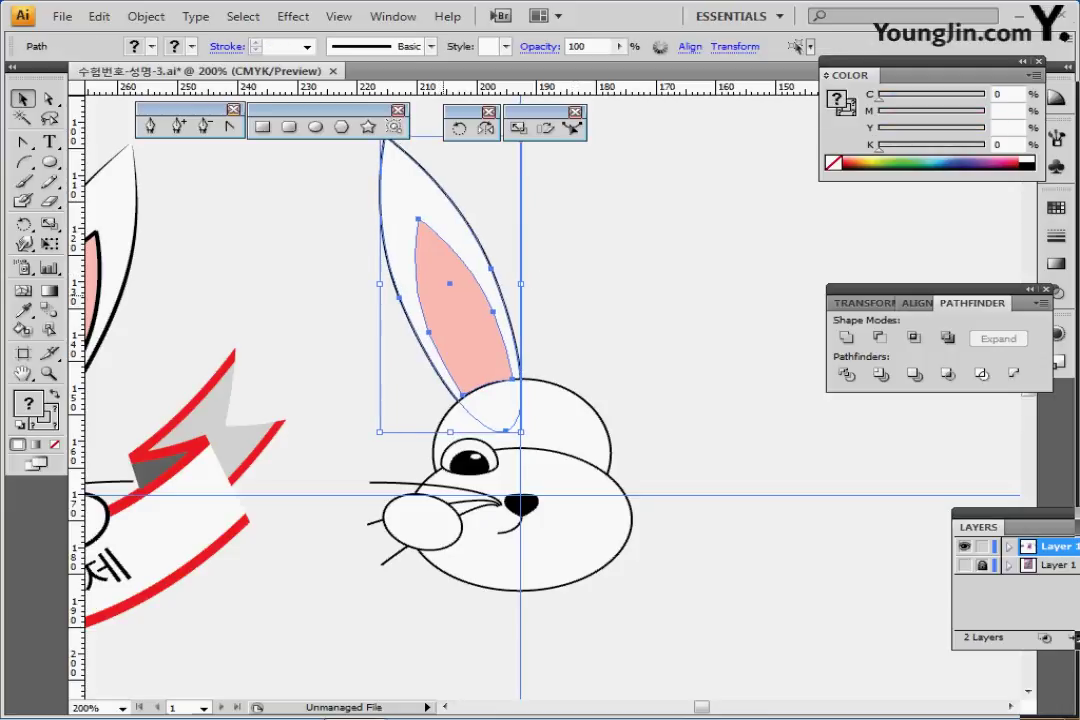
key(Left)
key(Left)
key(Left)
key(Left)
key(Left)
key(Left)
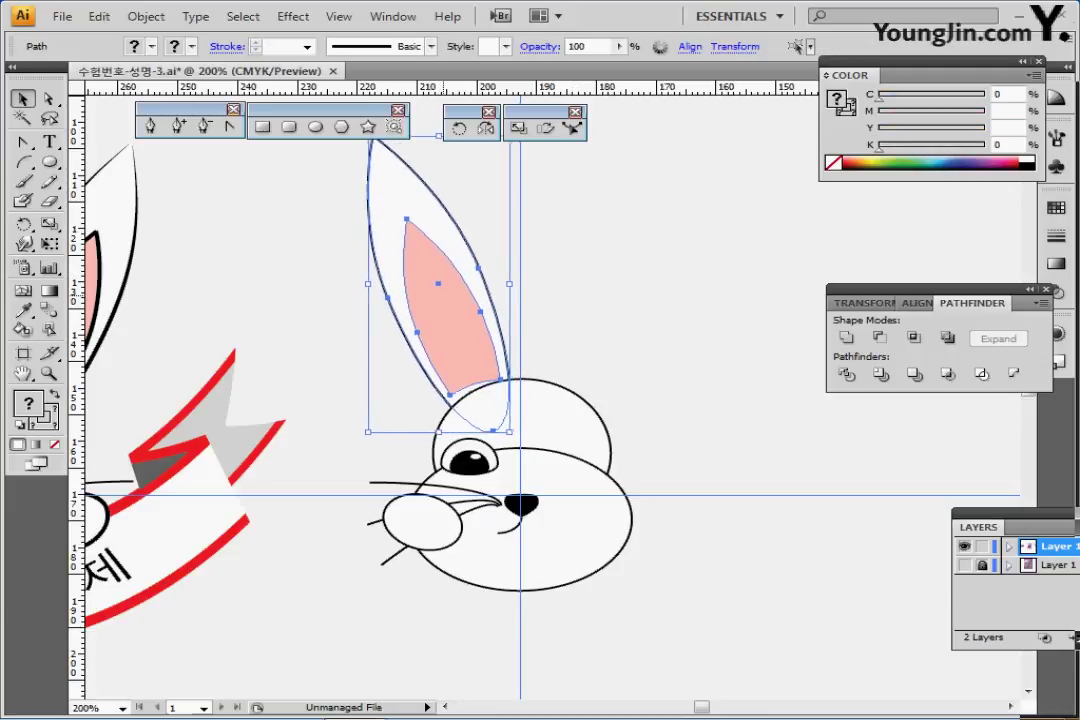
drag(276, 354, 314, 328)
click(345, 300)
Shift the pink inner ear slightly down and right within the ear, and adjust its lower-right anchor point to the head outline
click(480, 285)
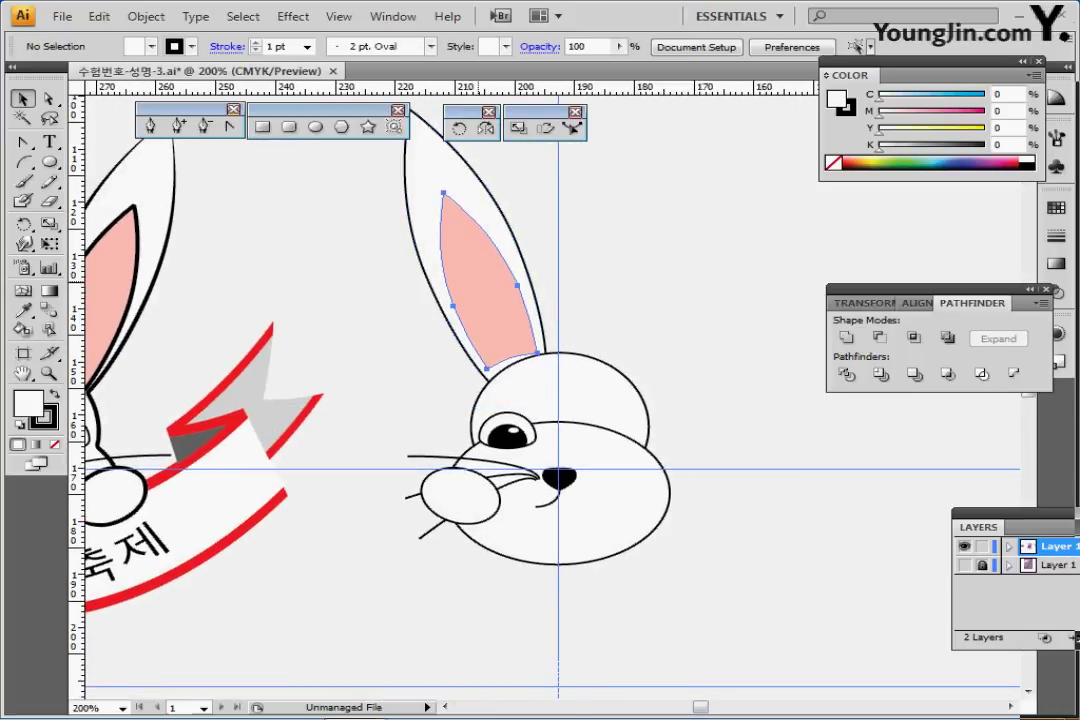
drag(488, 293, 486, 288)
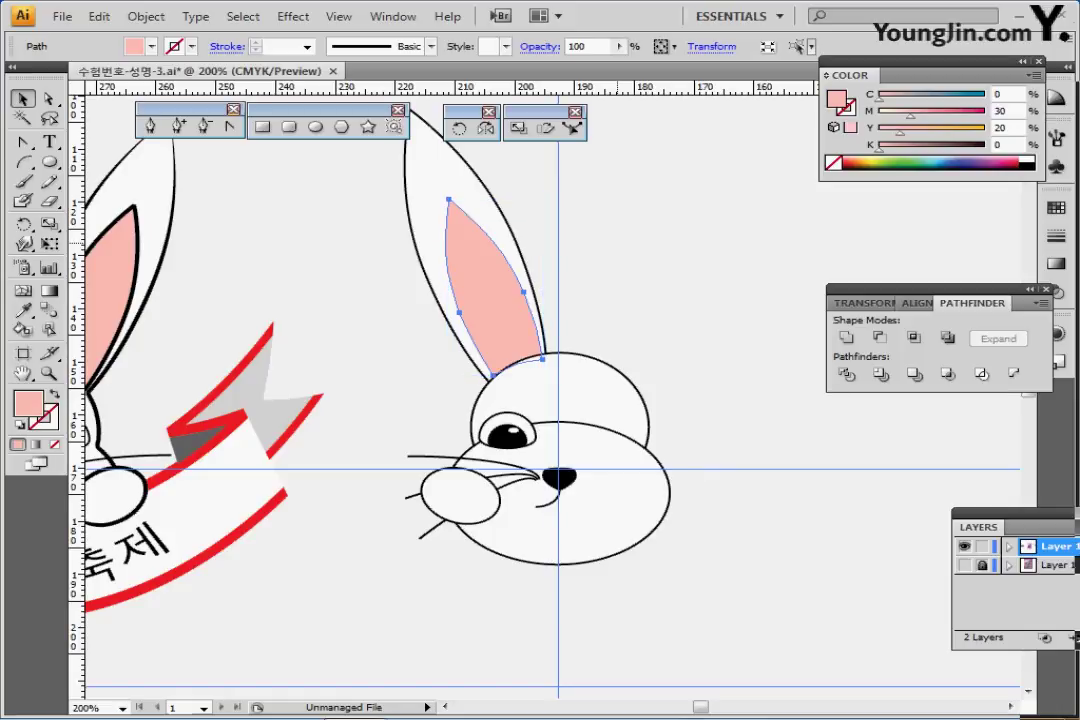
click(49, 99)
click(340, 240)
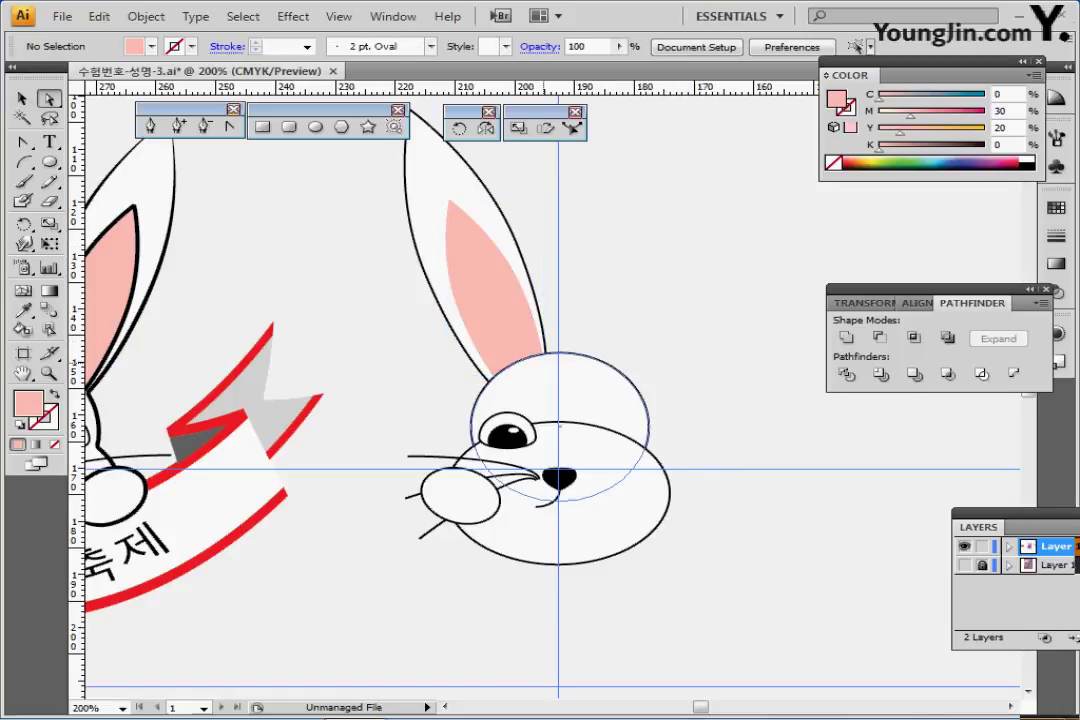
click(468, 288)
click(543, 358)
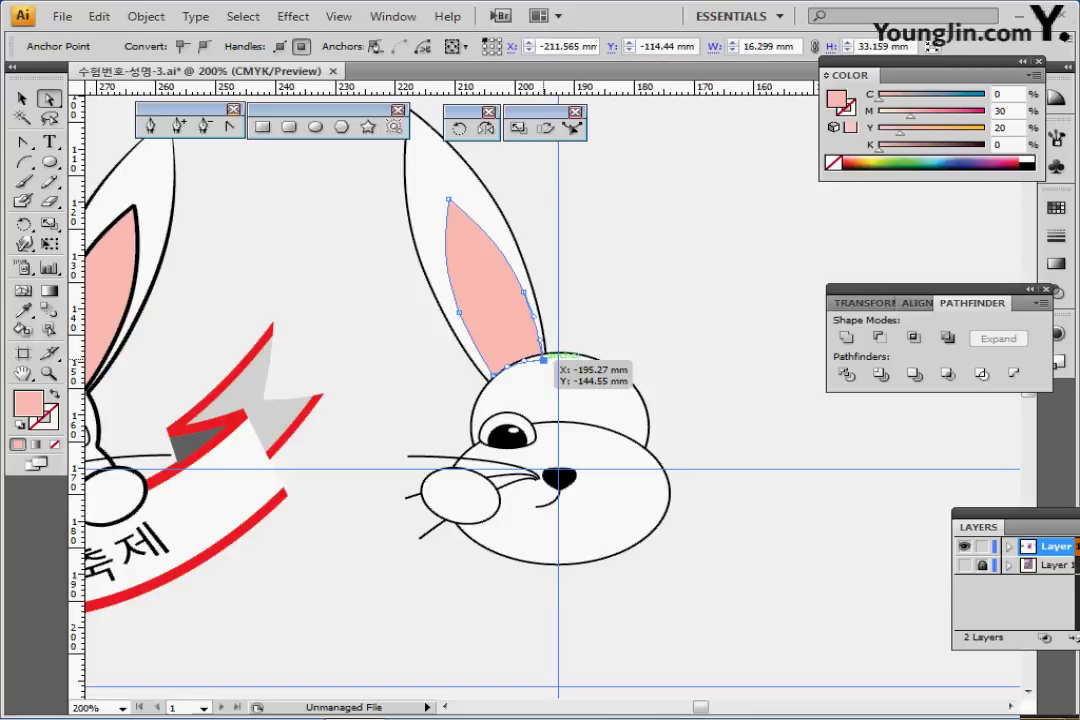
key(ctrl+shift+a)
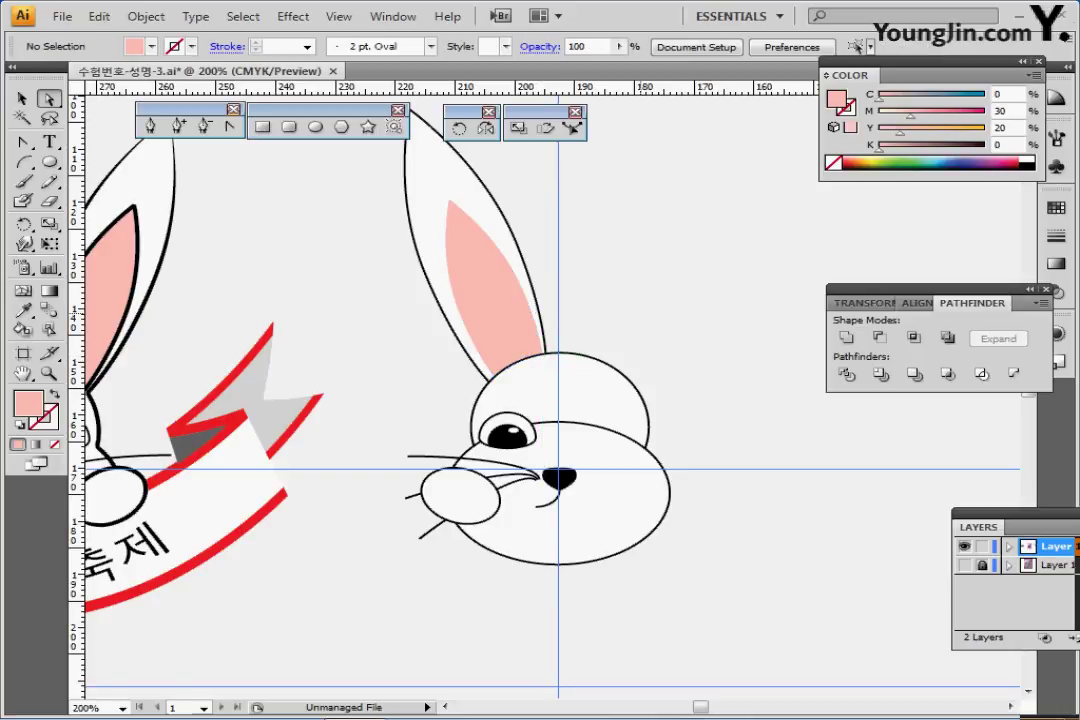
Reflect a copy of the ear, inner ear, eye, whiskers, mouth curve and paw about a vertical axis through the head circle's centre
key(ctrl+minus)
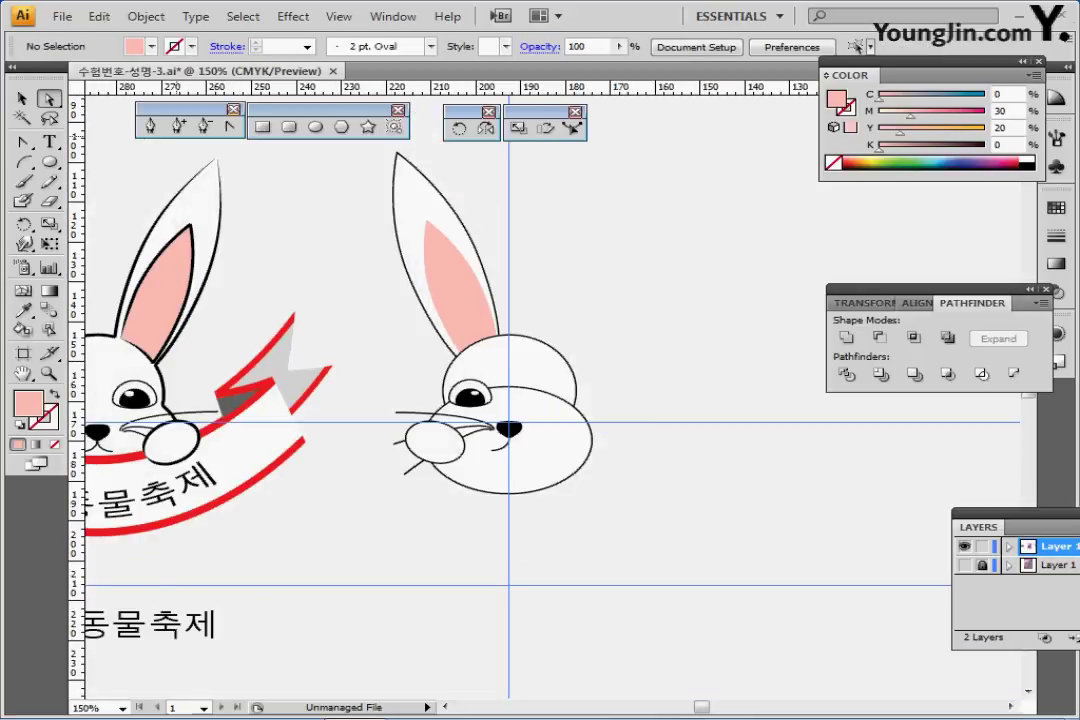
click(22, 97)
drag(378, 208, 620, 440)
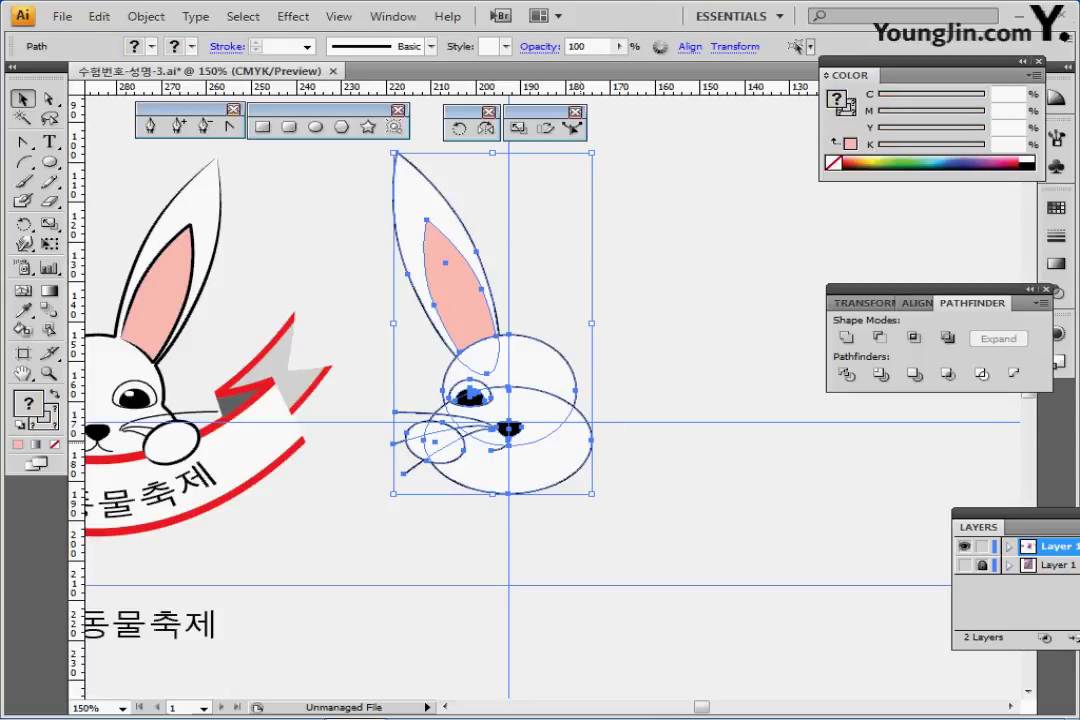
drag(568, 300, 516, 430)
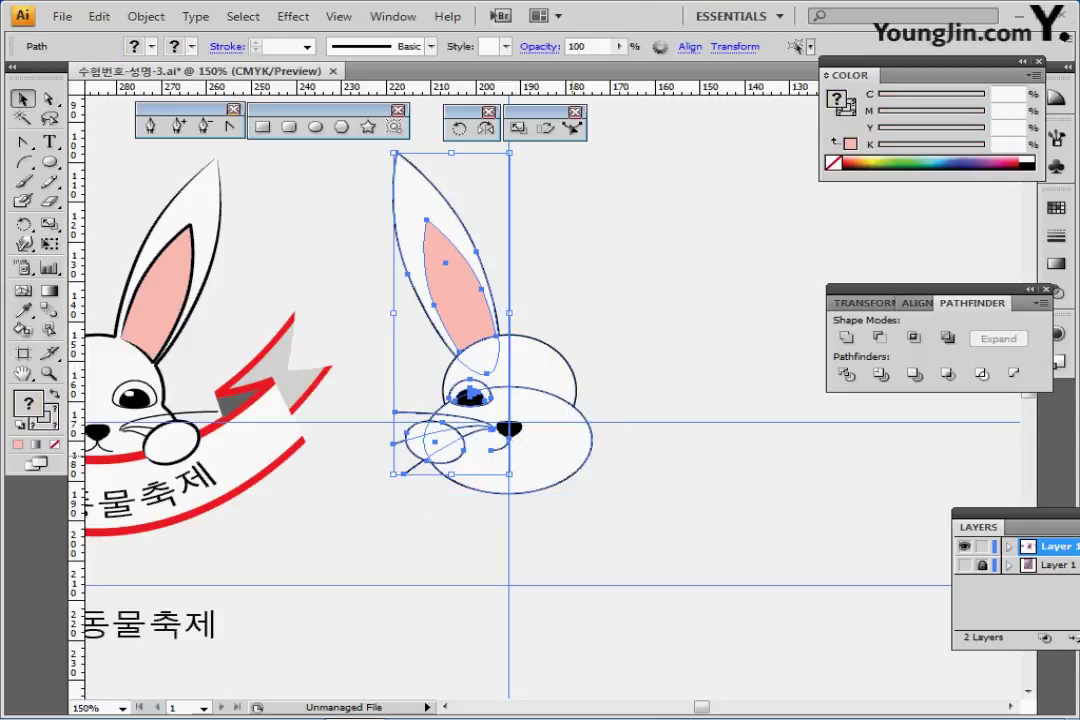
drag(565, 477, 634, 492)
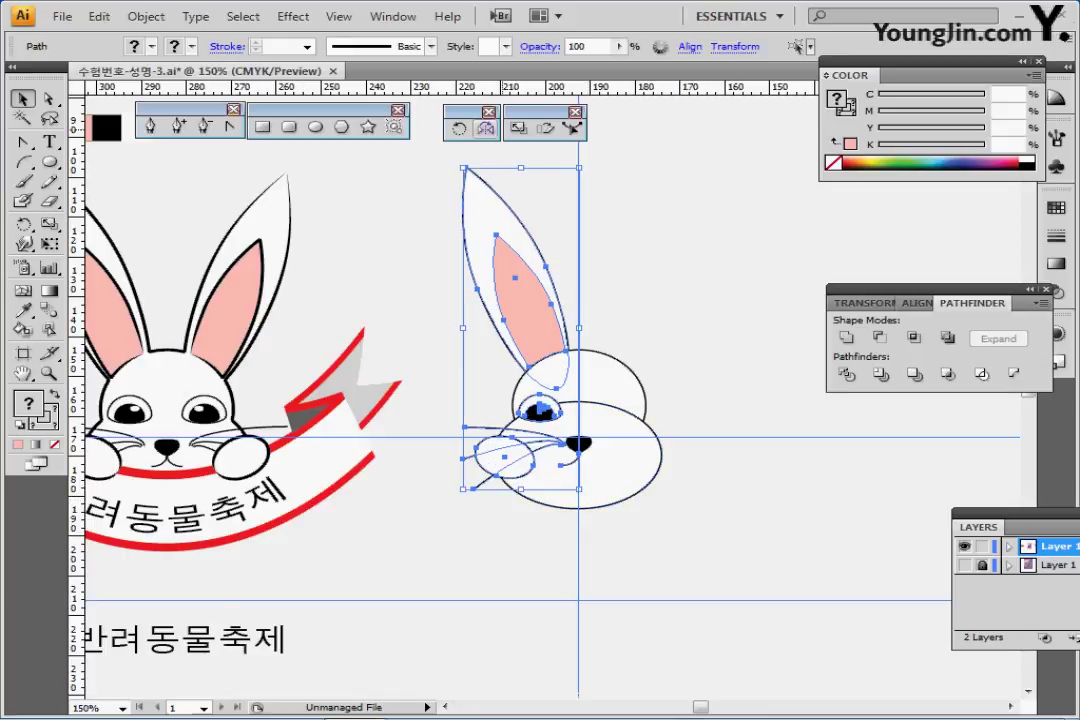
click(486, 128)
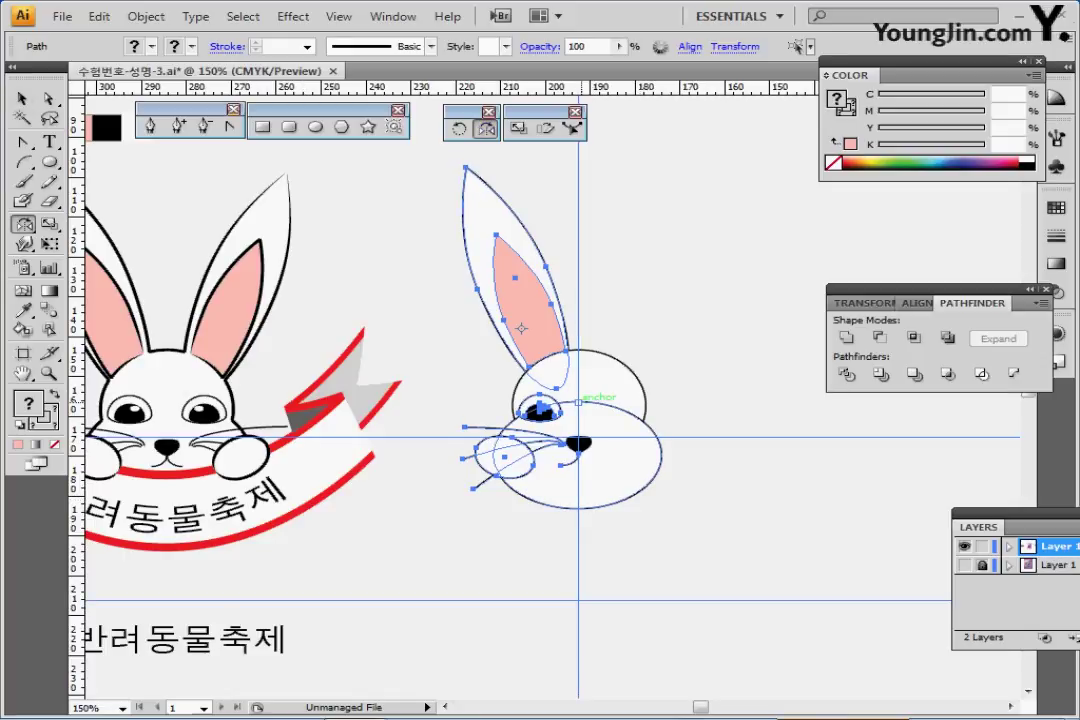
key(ctrl)
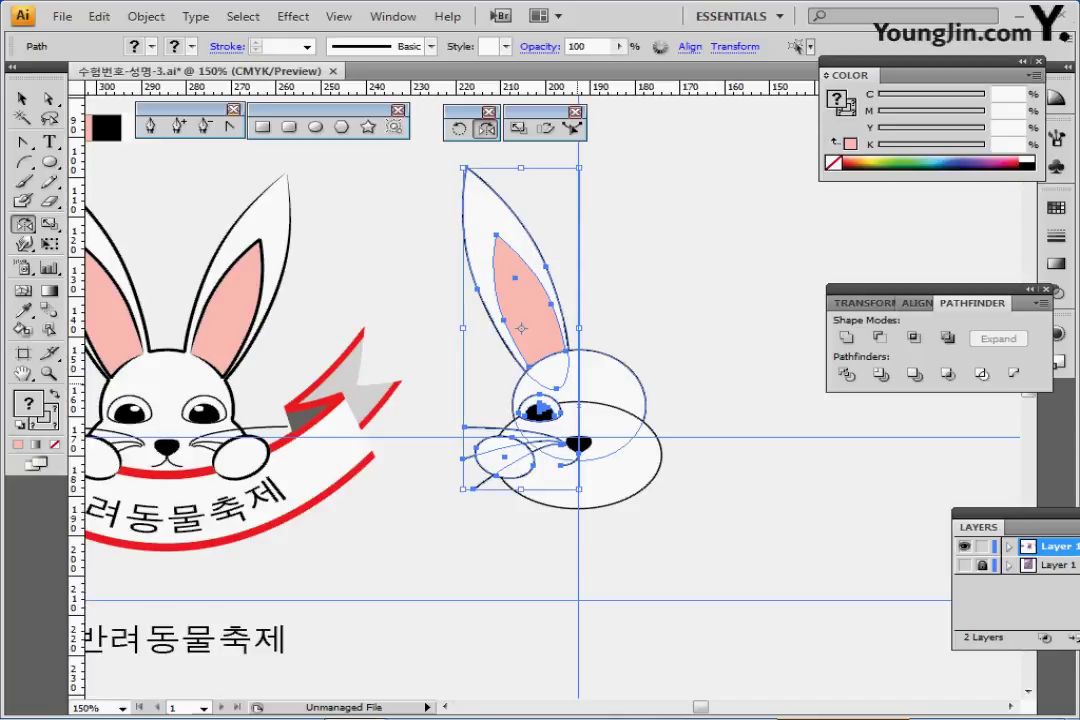
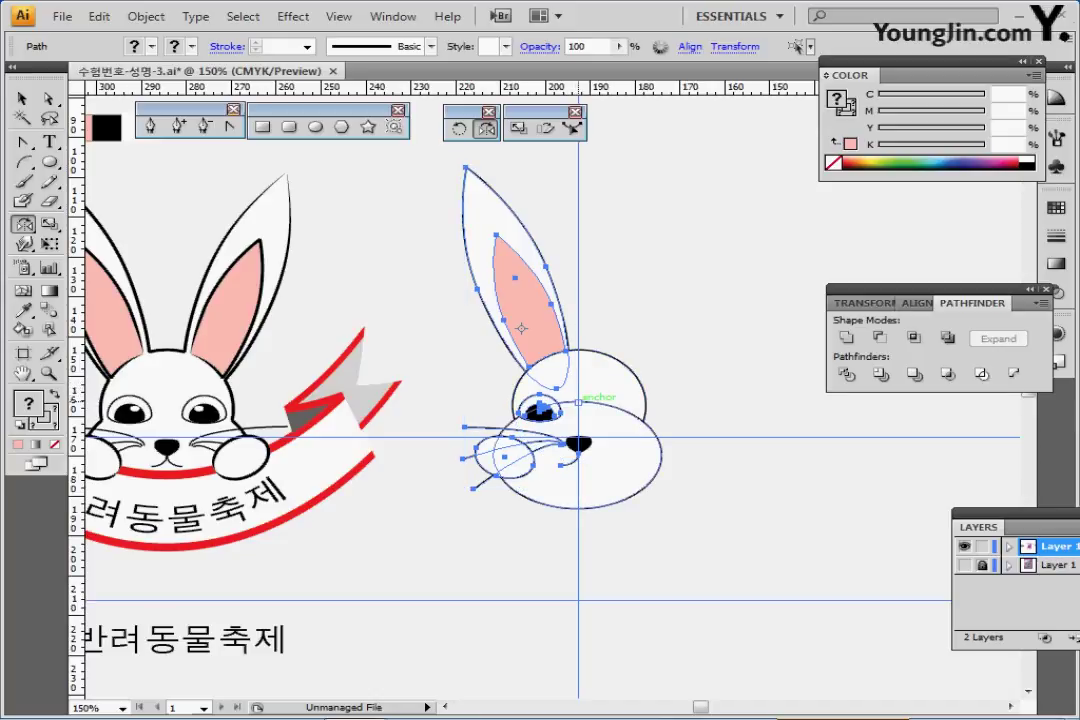
key(ctrl+y)
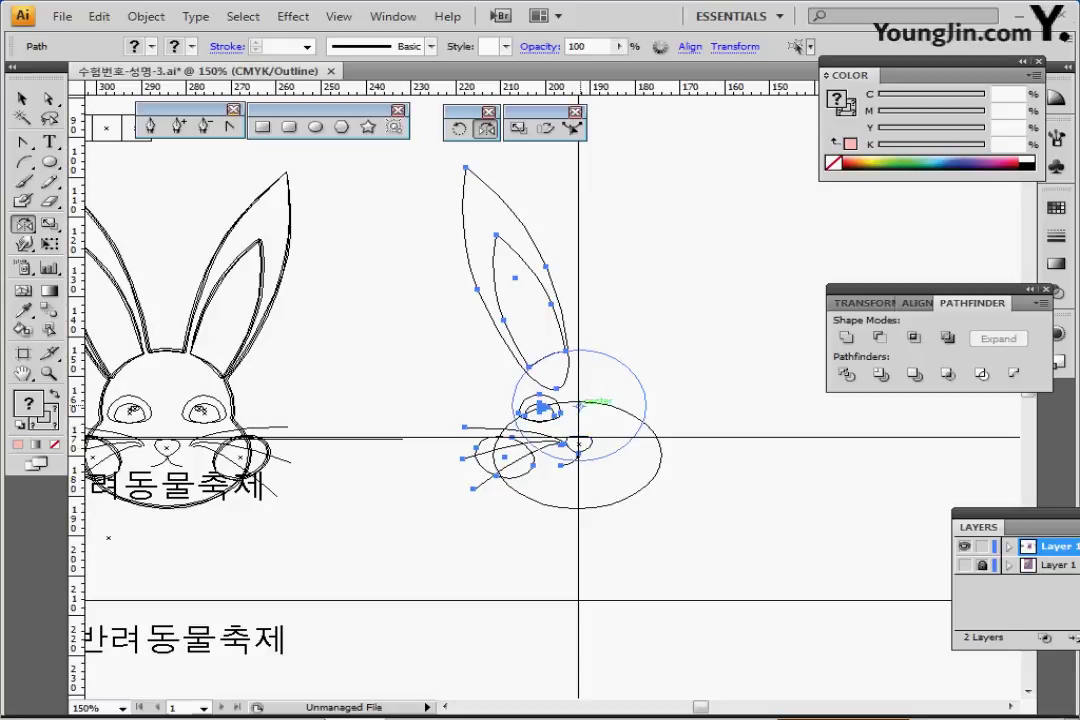
alt+click(579, 404)
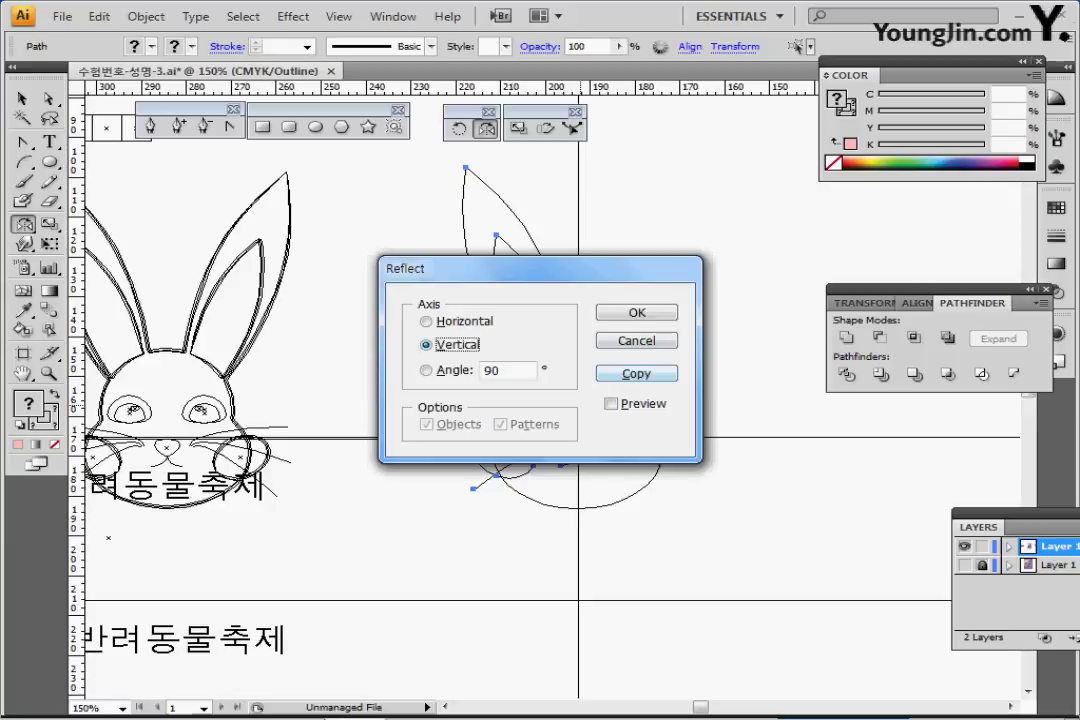
click(636, 373)
key(ctrl+y)
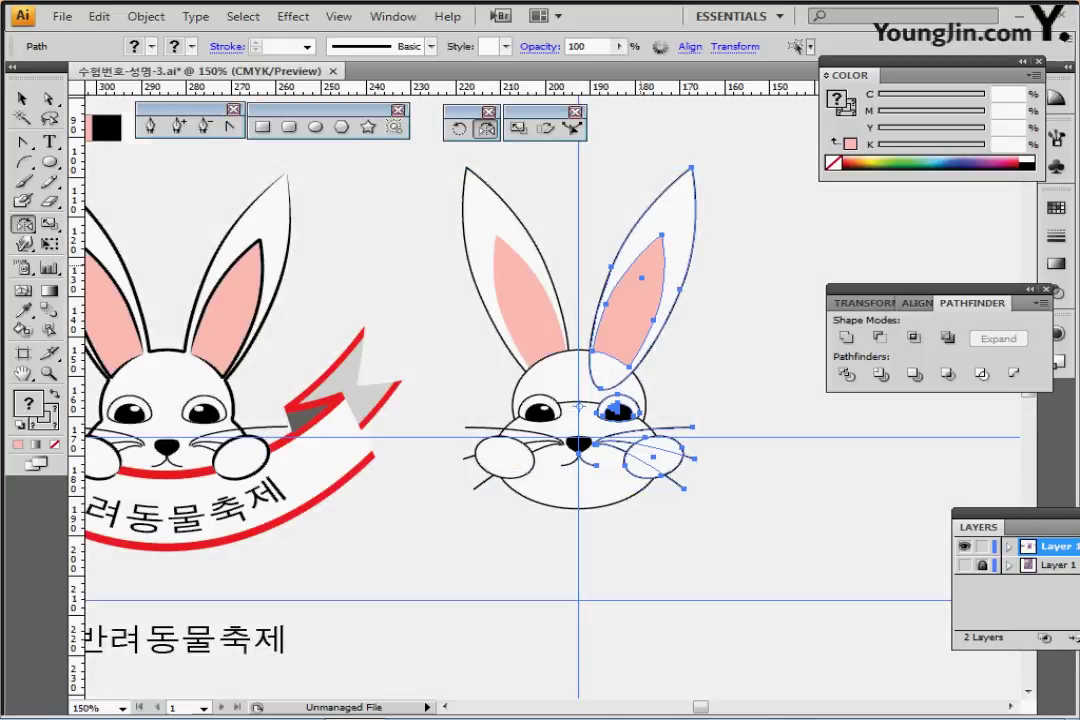
Unite both outer ears, the head circle and the cheek ellipse into one silhouette and send it to the back
drag(560, 307, 571, 281)
ctrl+click(502, 185)
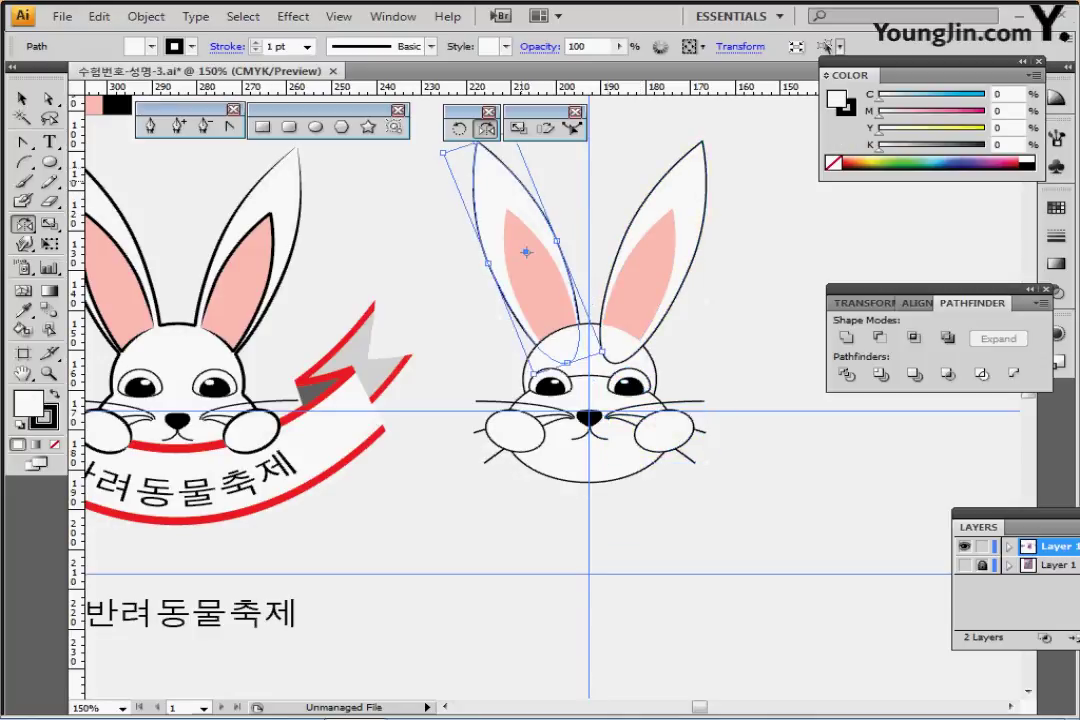
ctrl+shift+click(684, 174)
ctrl+shift+click(590, 355)
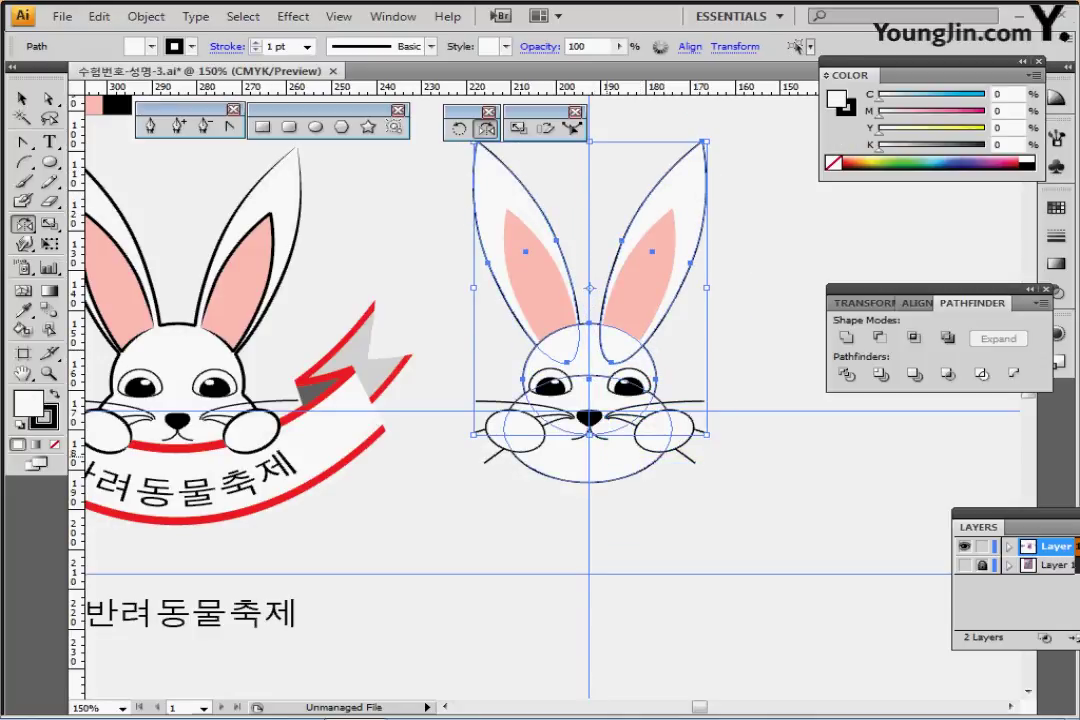
ctrl+shift+click(590, 465)
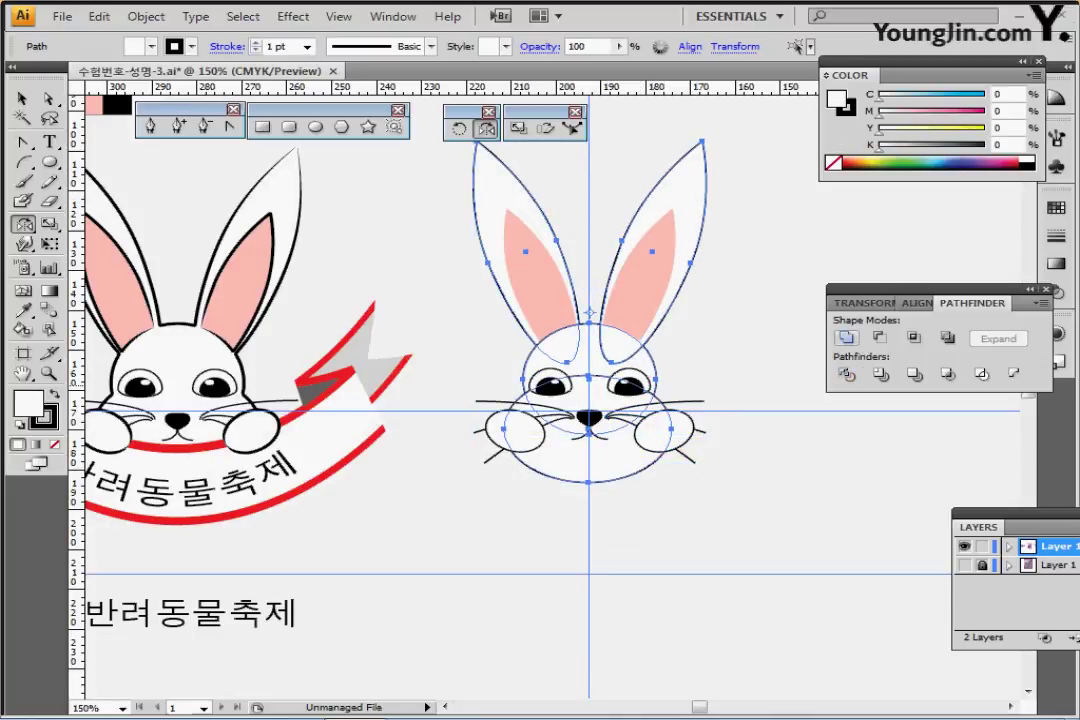
click(847, 338)
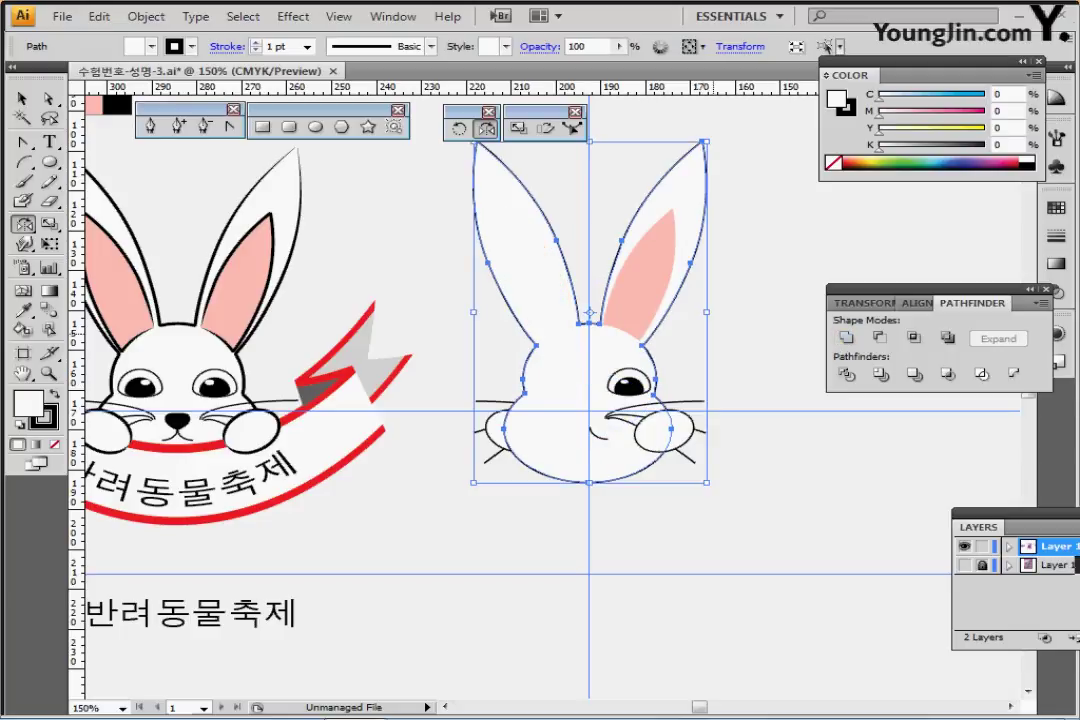
key(ctrl+shift+bracketleft)
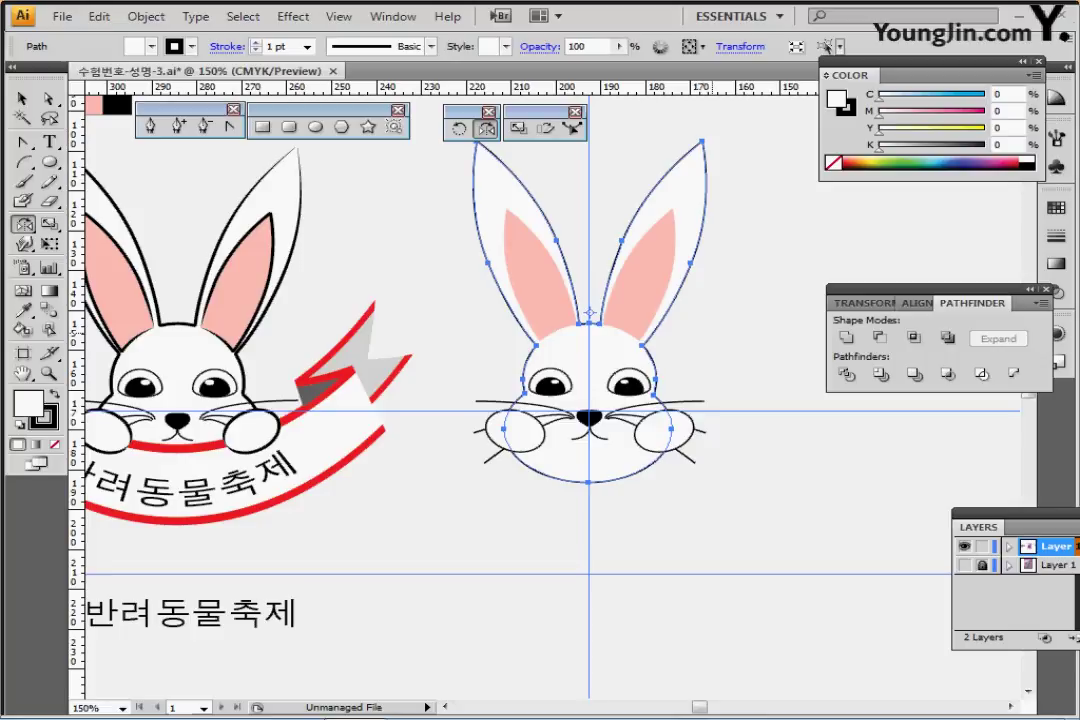
key(ctrl+shift+b)
Apply the thick tapered brush with a 0.25 pt stroke to the silhouette, inner ears and paws, and expand their appearance
ctrl+shift+click(552, 285)
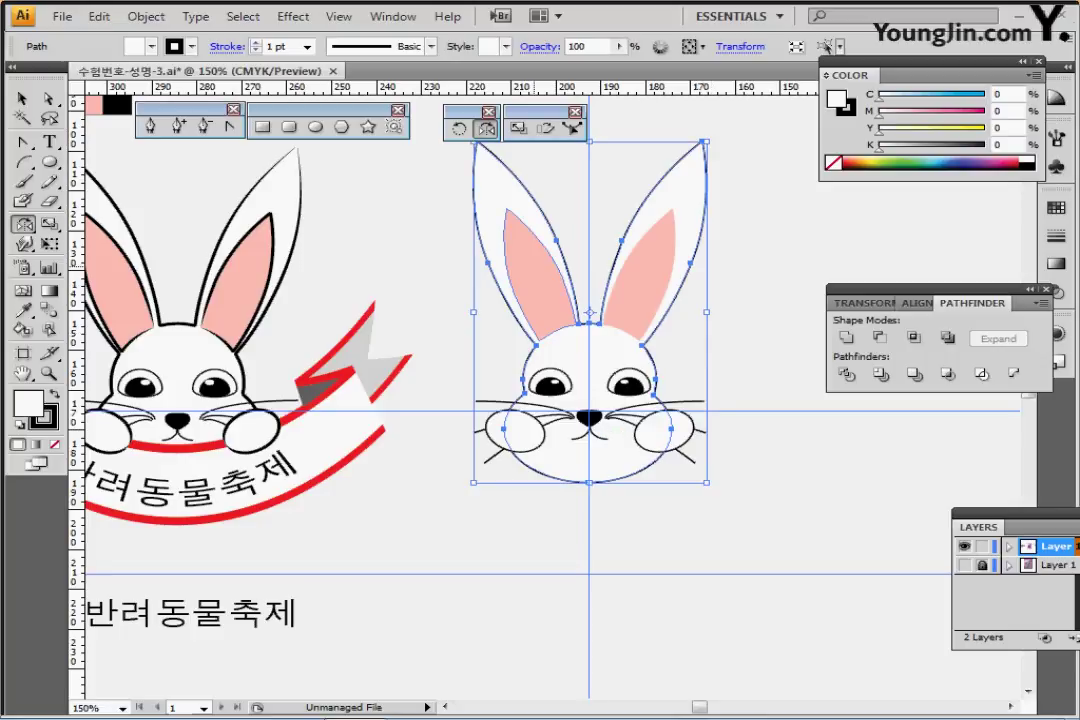
ctrl+shift+click(645, 265)
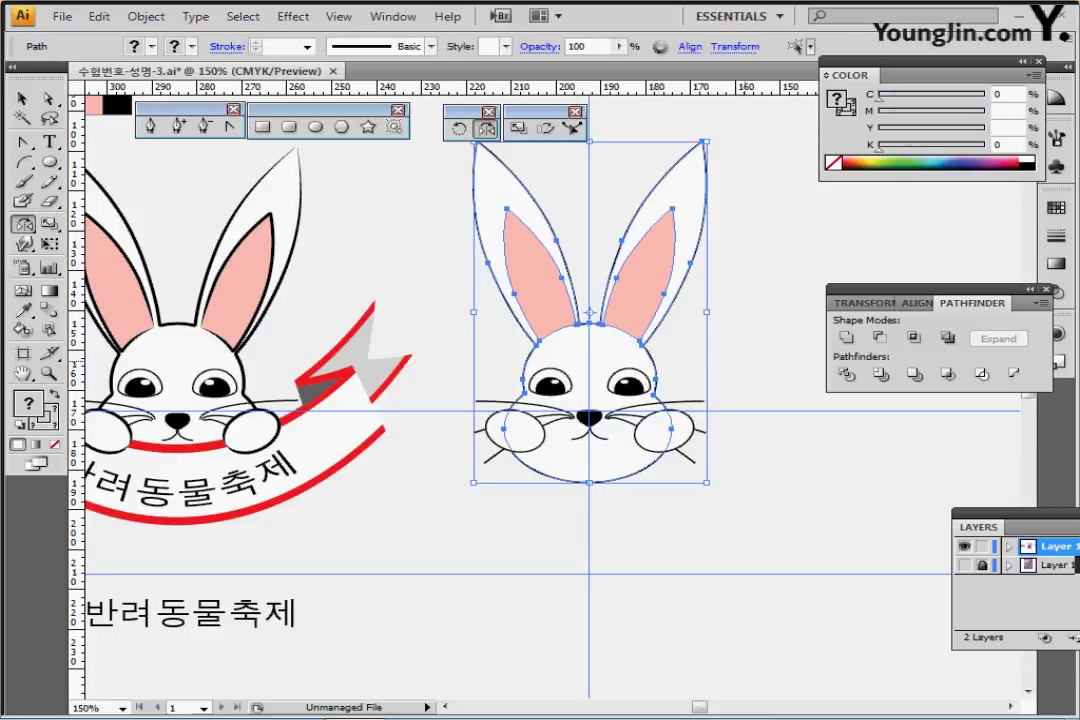
ctrl+shift+click(522, 436)
ctrl+shift+click(659, 432)
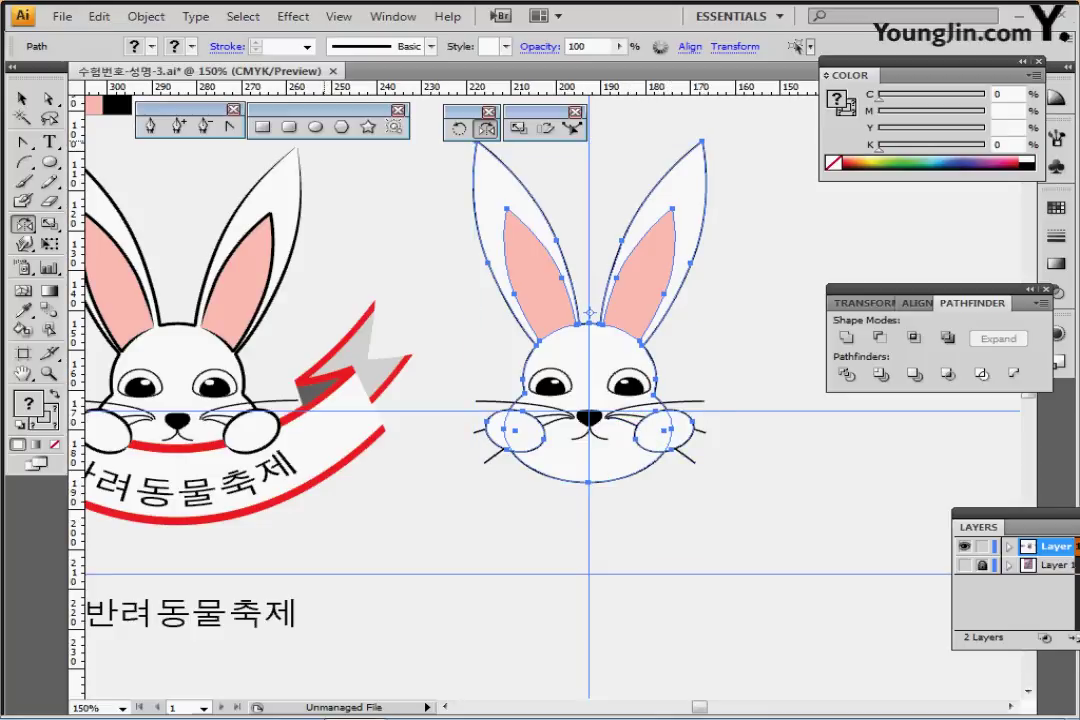
click(431, 46)
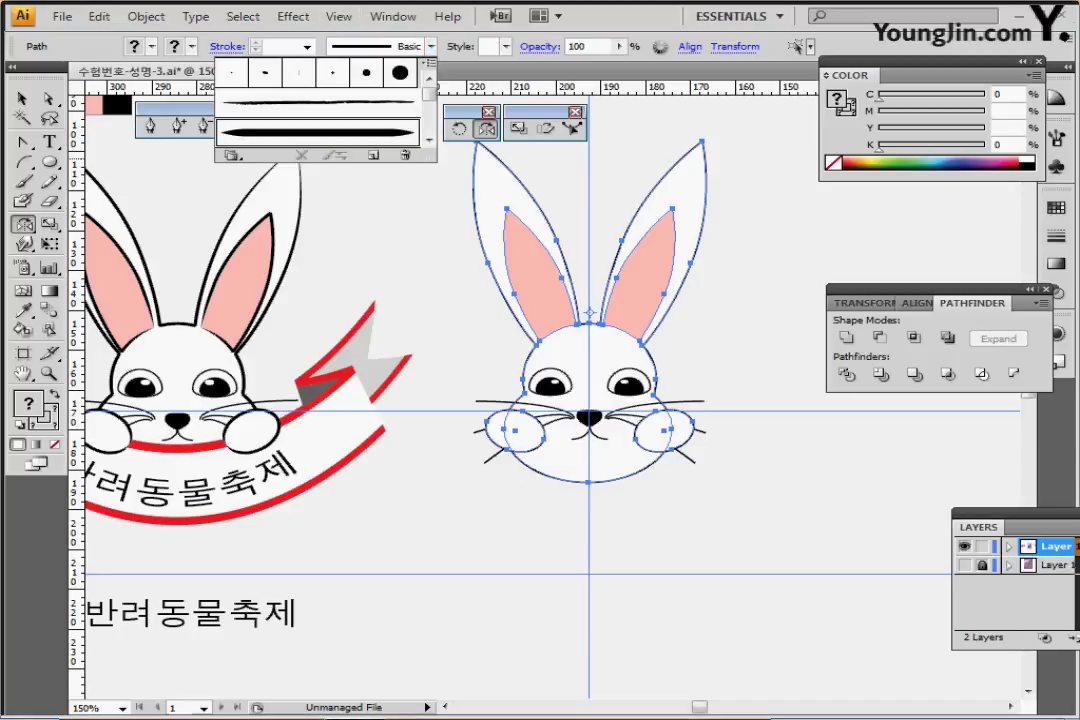
click(318, 131)
click(307, 46)
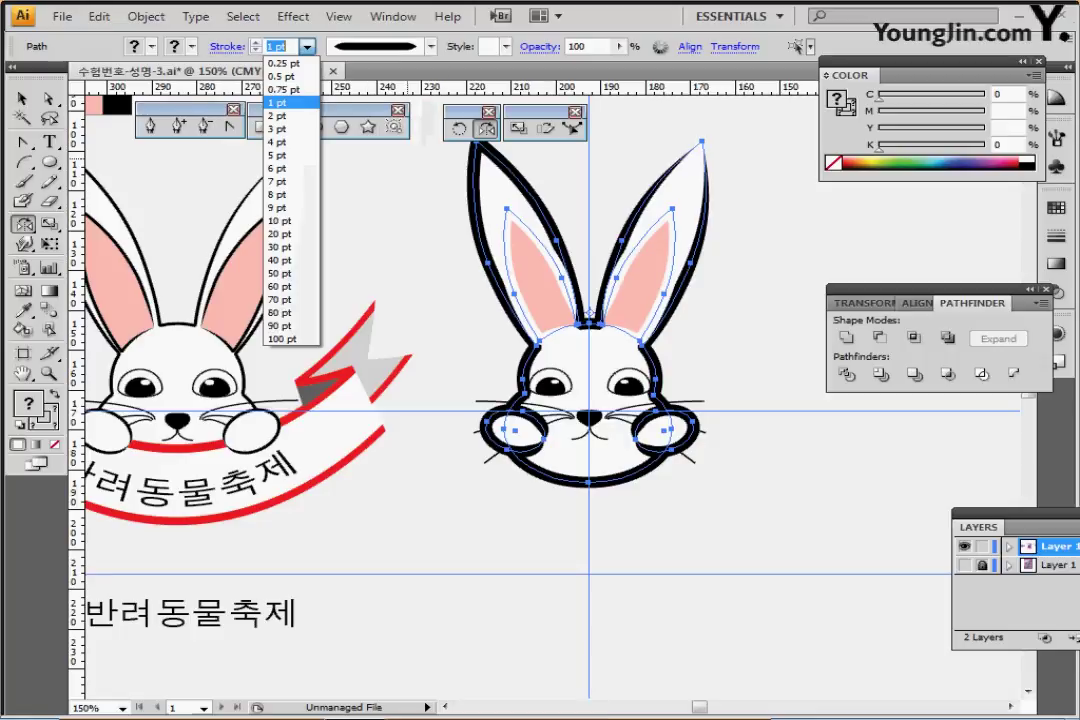
click(283, 63)
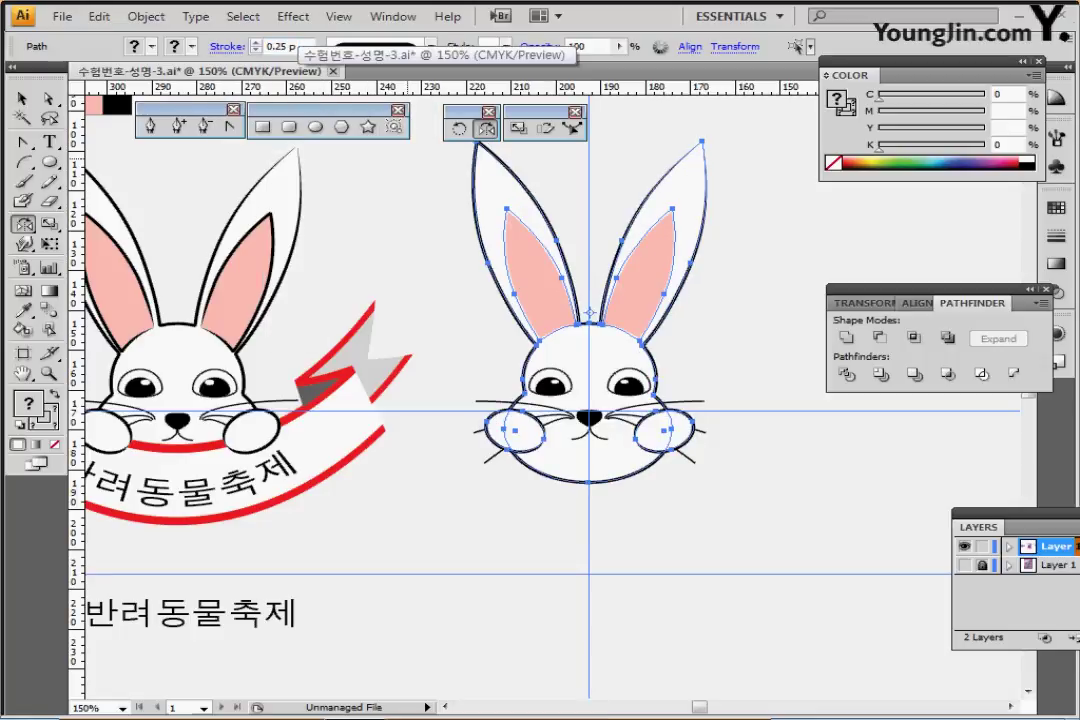
click(146, 16)
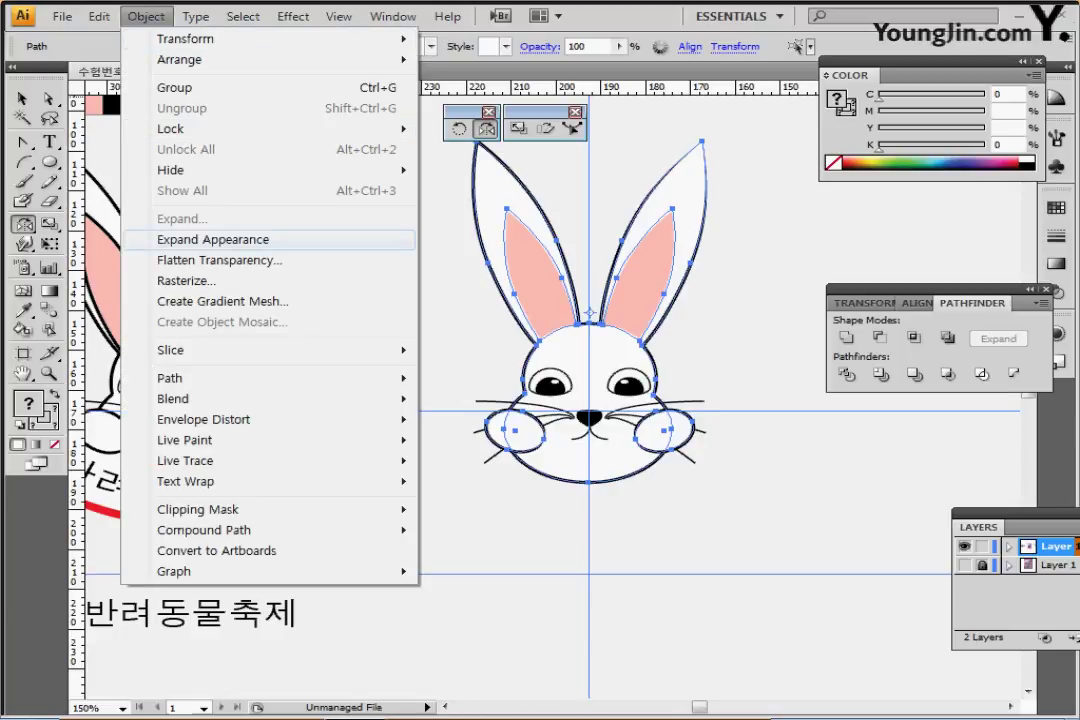
click(213, 239)
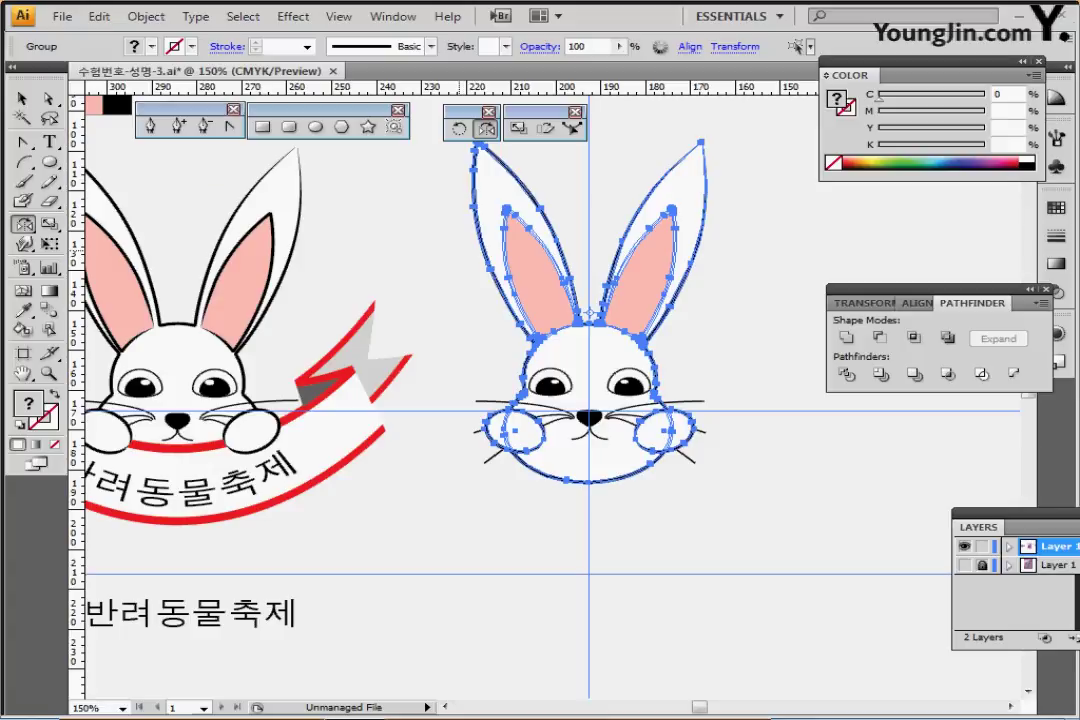
Deselect the expanded rabbit artwork and save the document
key(ctrl)
key(ctrl)
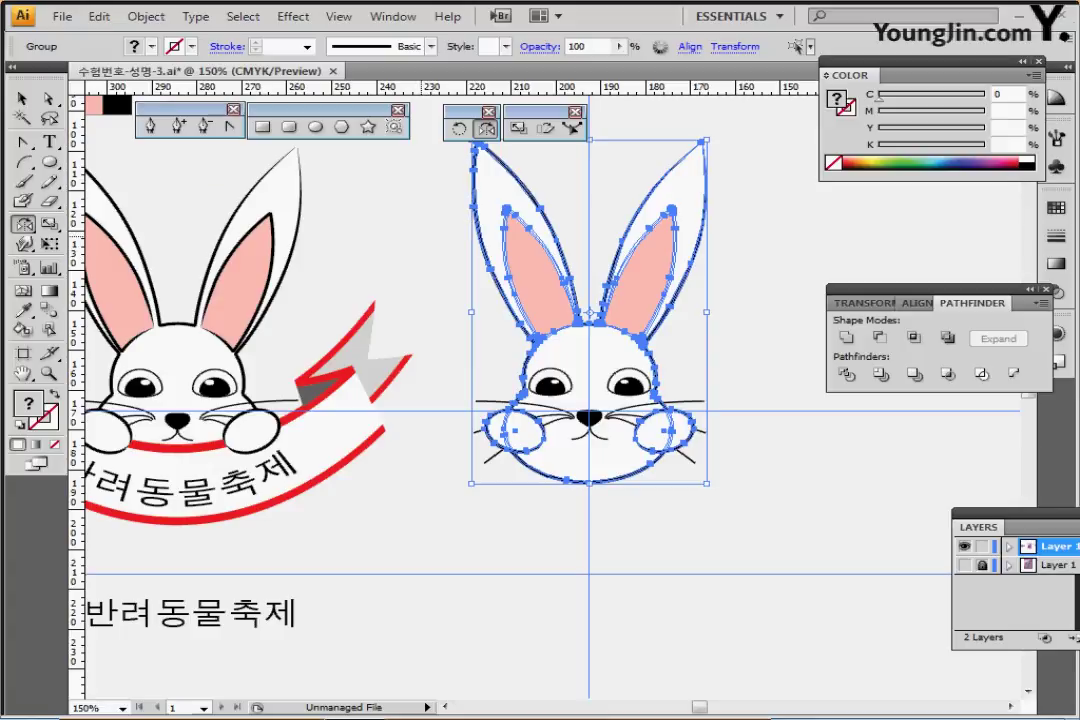
key(ctrl+shift+a)
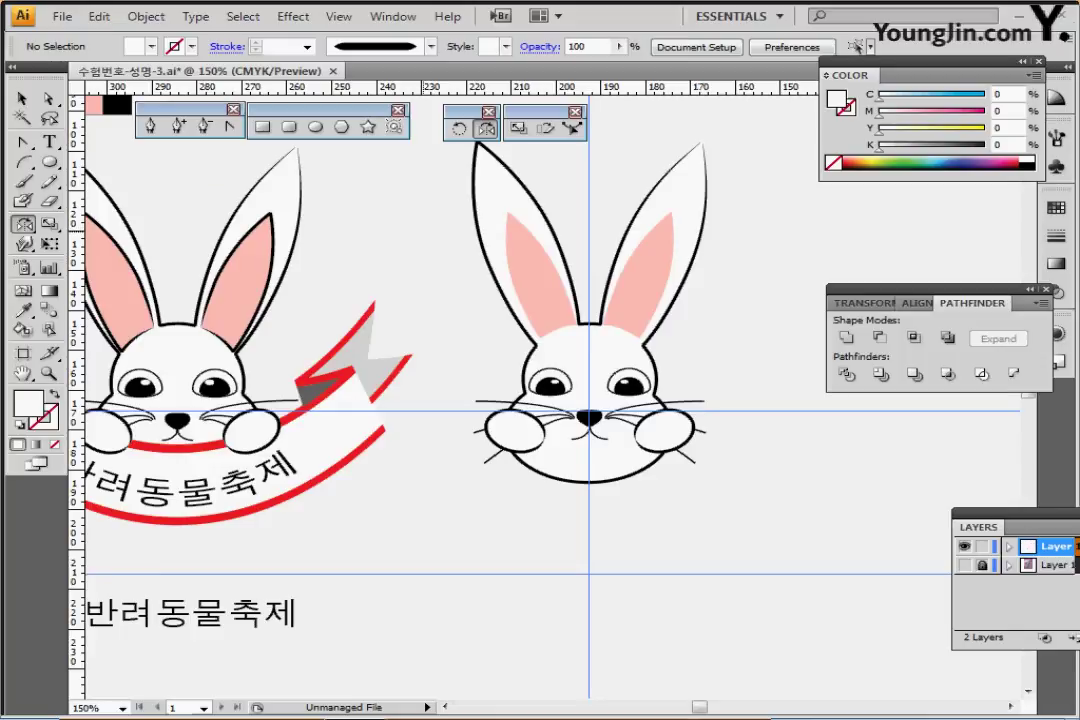
key(ctrl+s)
Undo the appearance expansion of the silhouette, inner ears and paws, and clear the selection
drag(535, 280, 503, 274)
ctrl+click(503, 274)
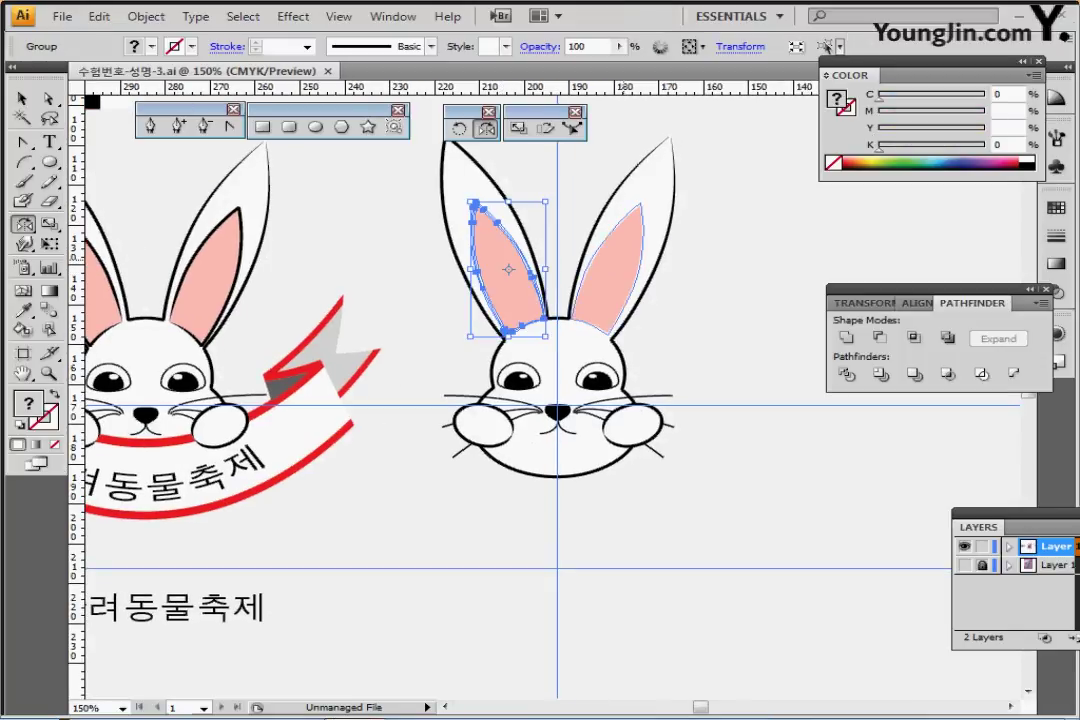
ctrl+shift+click(608, 274)
ctrl+click(445, 211)
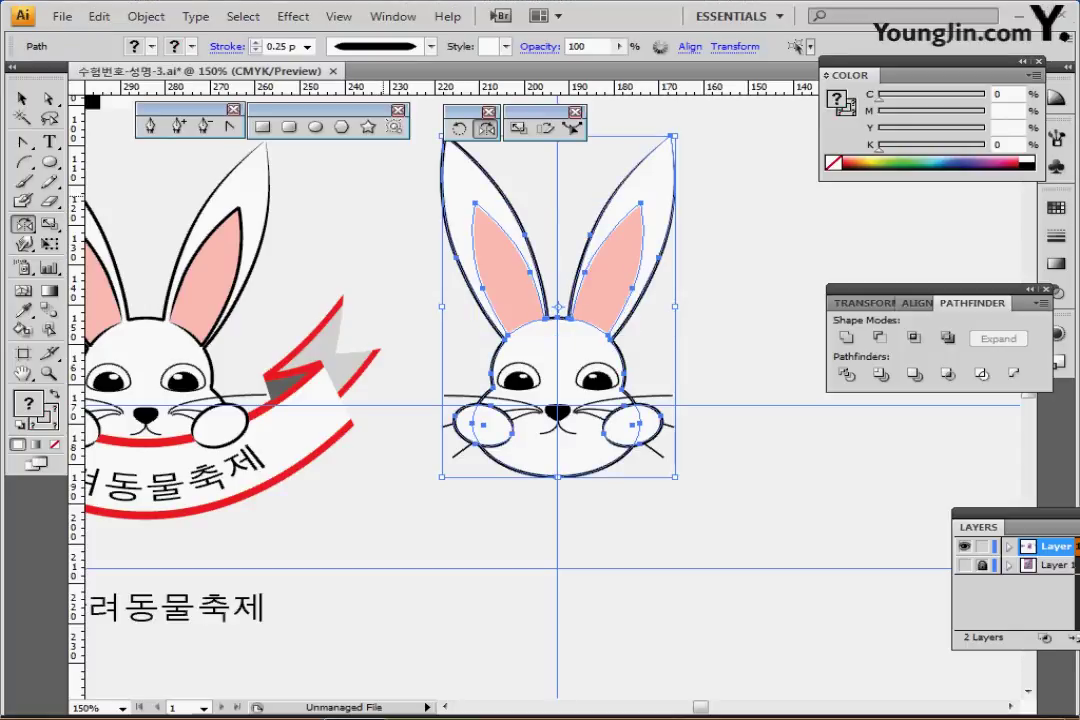
key(ctrl+shift+a)
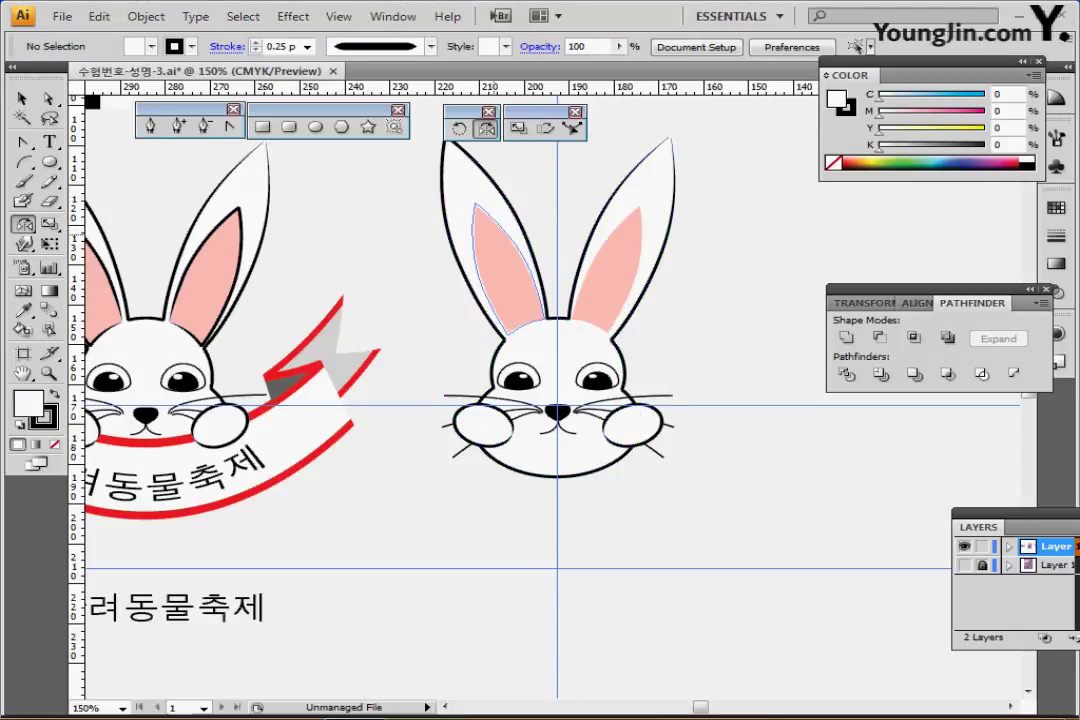
Try to give the two pink inner ears a black stroke
click(505, 265)
ctrl+shift+click(622, 234)
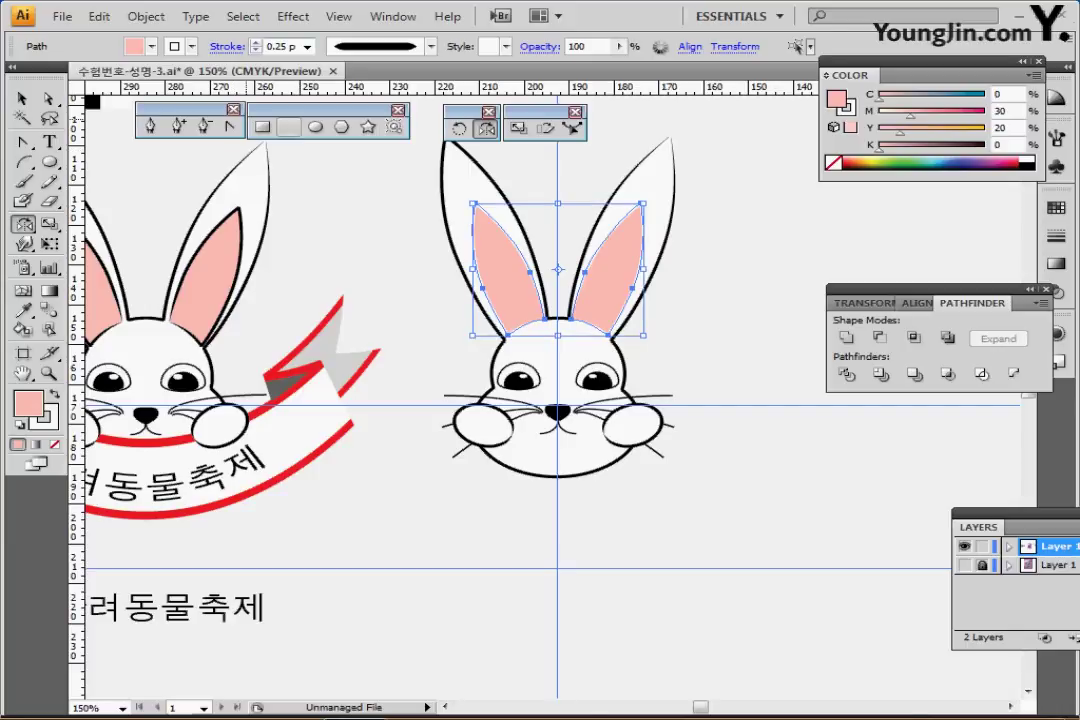
click(135, 46)
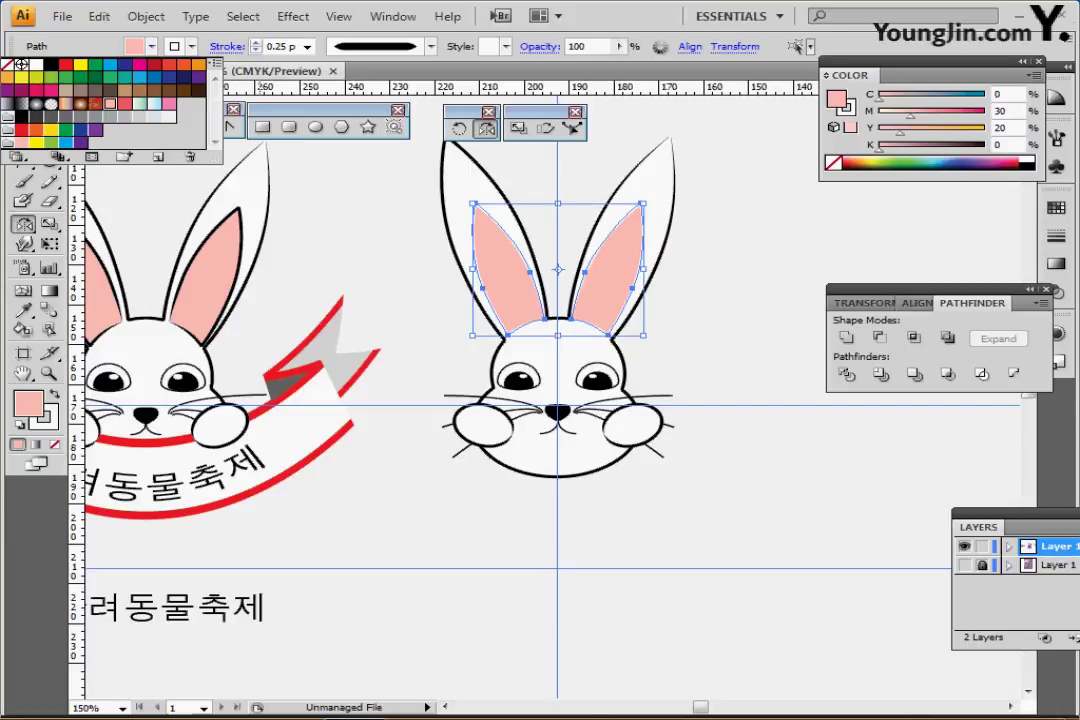
click(50, 65)
key(ctrl+z)
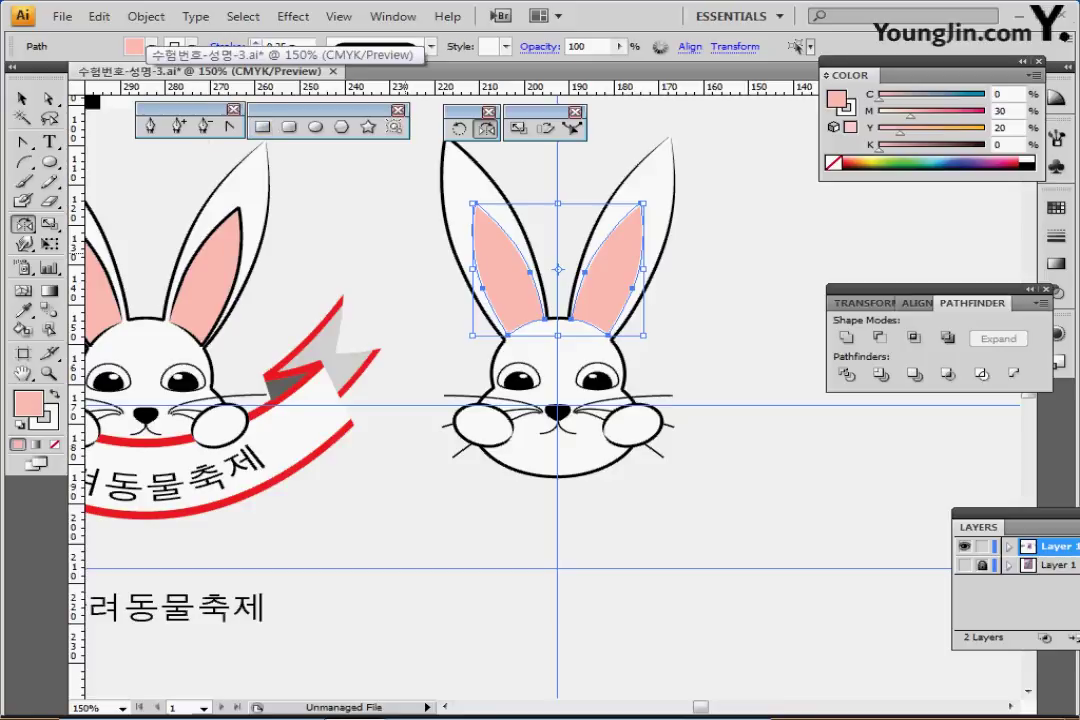
Undo the brush outlines and give both pink inner ears a black 1 pt stroke
key(ctrl+z)
key(ctrl+z)
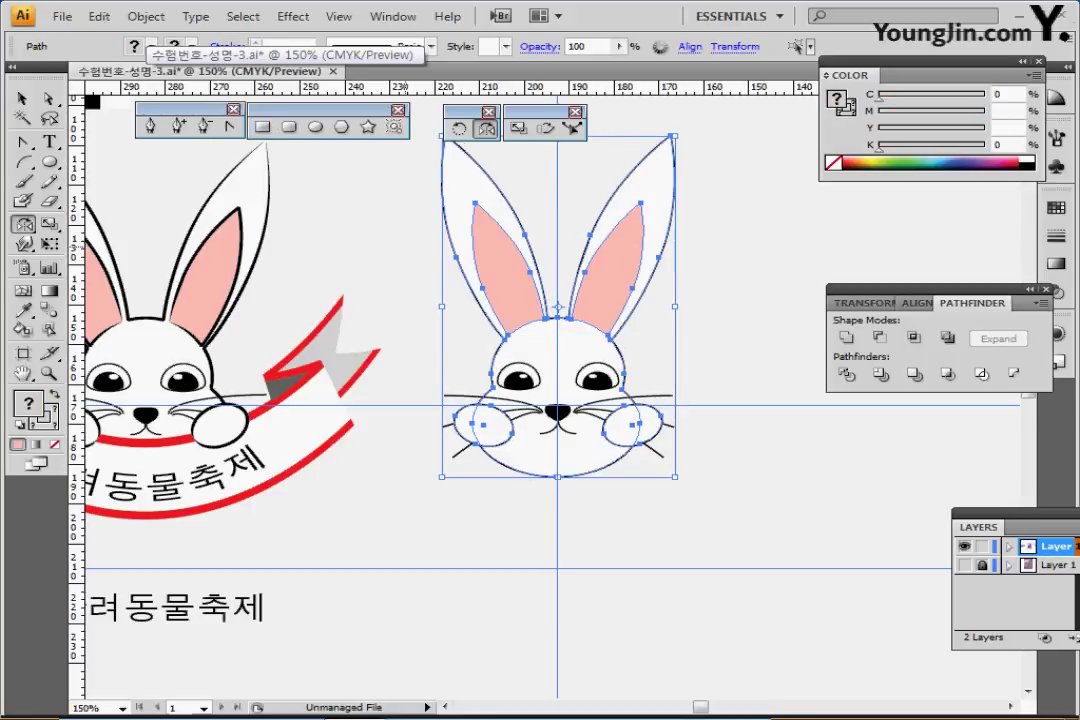
ctrl+click(402, 247)
ctrl+click(517, 250)
shift+click(605, 260)
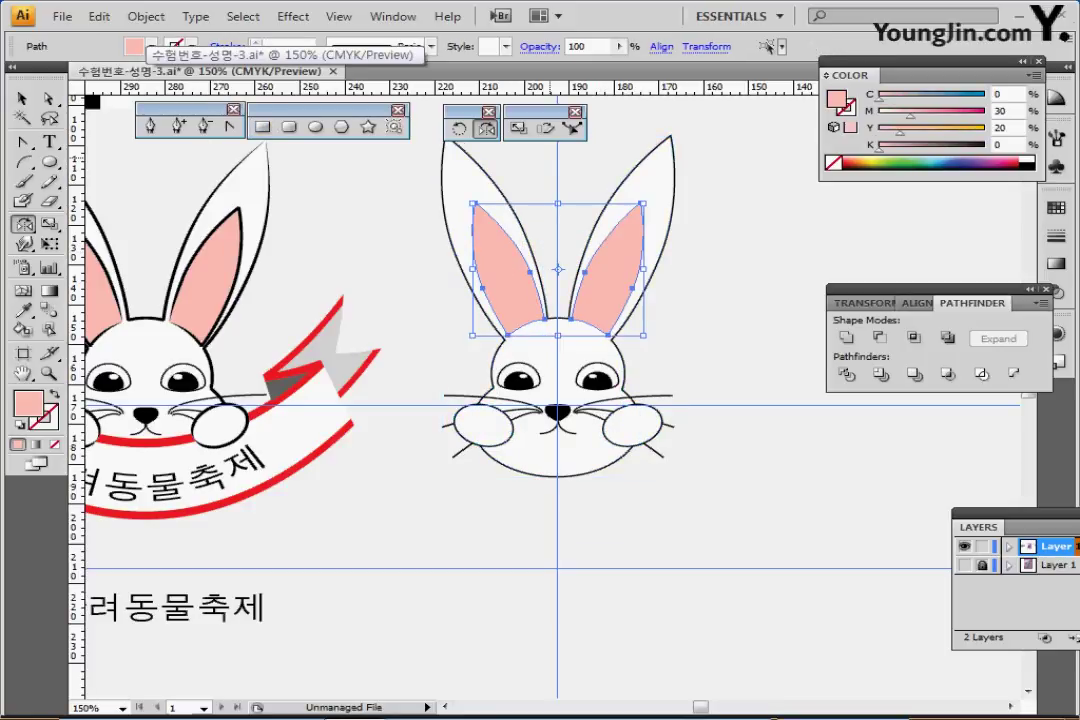
click(135, 46)
click(51, 64)
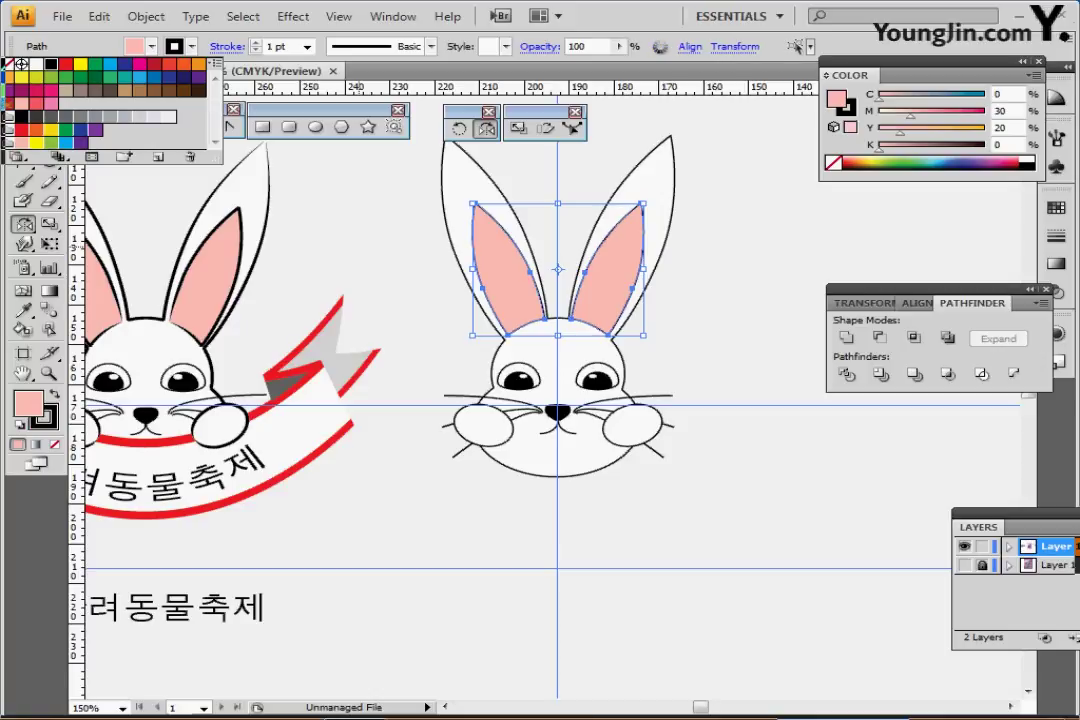
Apply the Tapered Stroke brush at 0.25 pt to the inner ears, the head silhouette and both paws
ctrl+shift+click(646, 277)
ctrl+shift+click(483, 428)
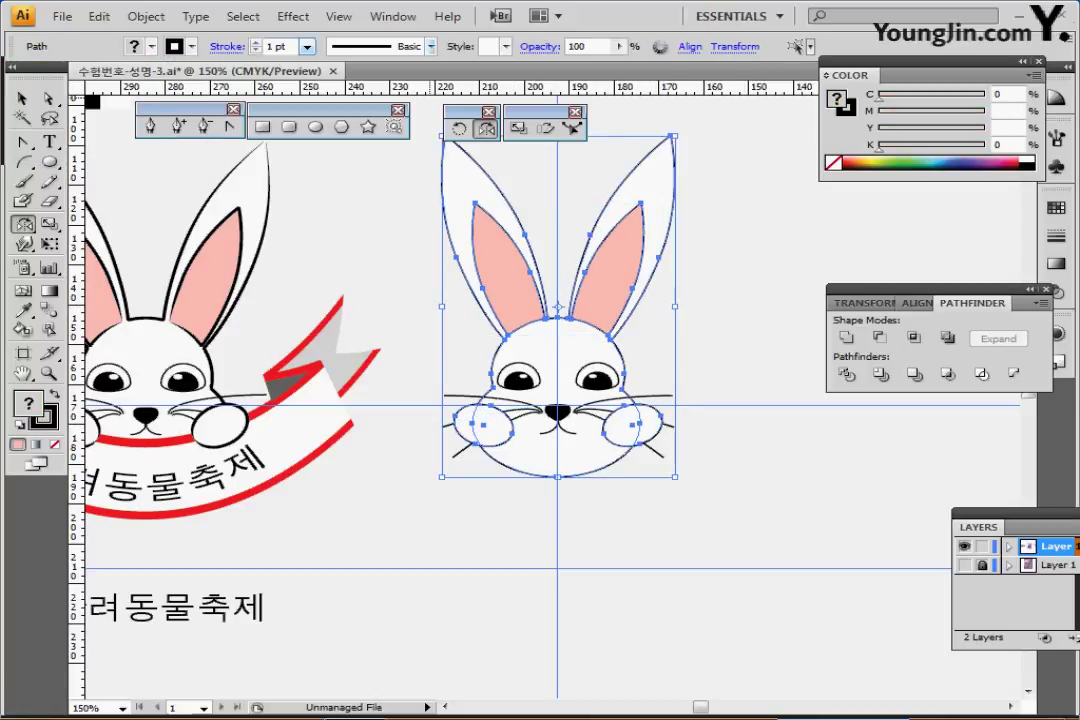
click(431, 46)
click(318, 131)
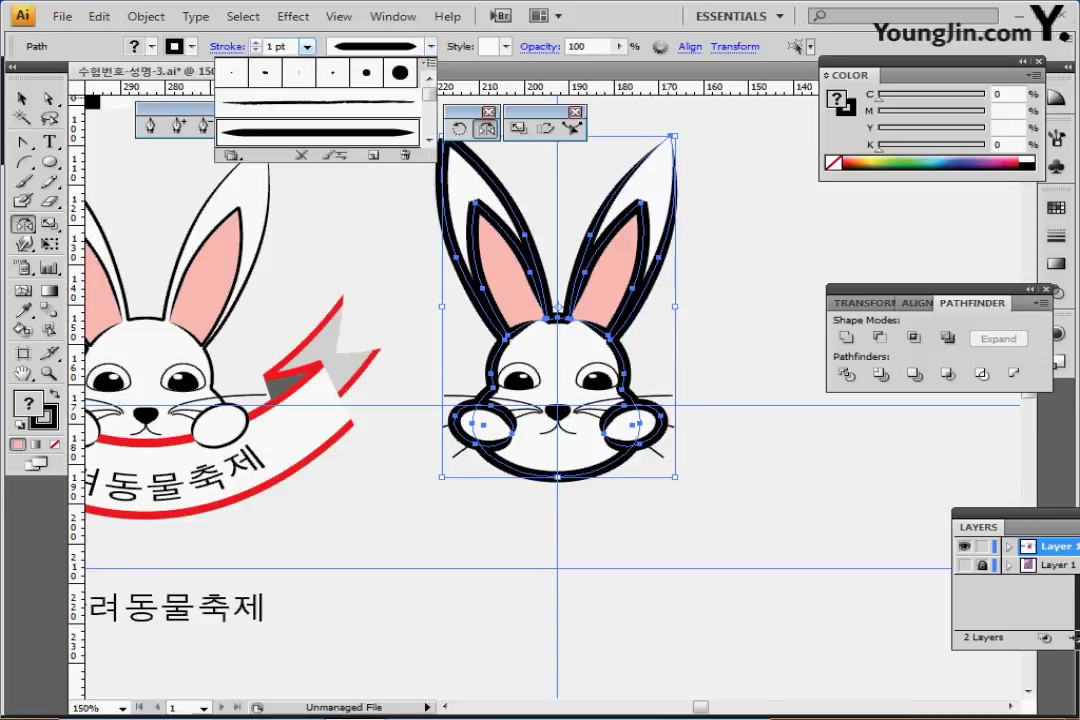
click(307, 46)
click(283, 63)
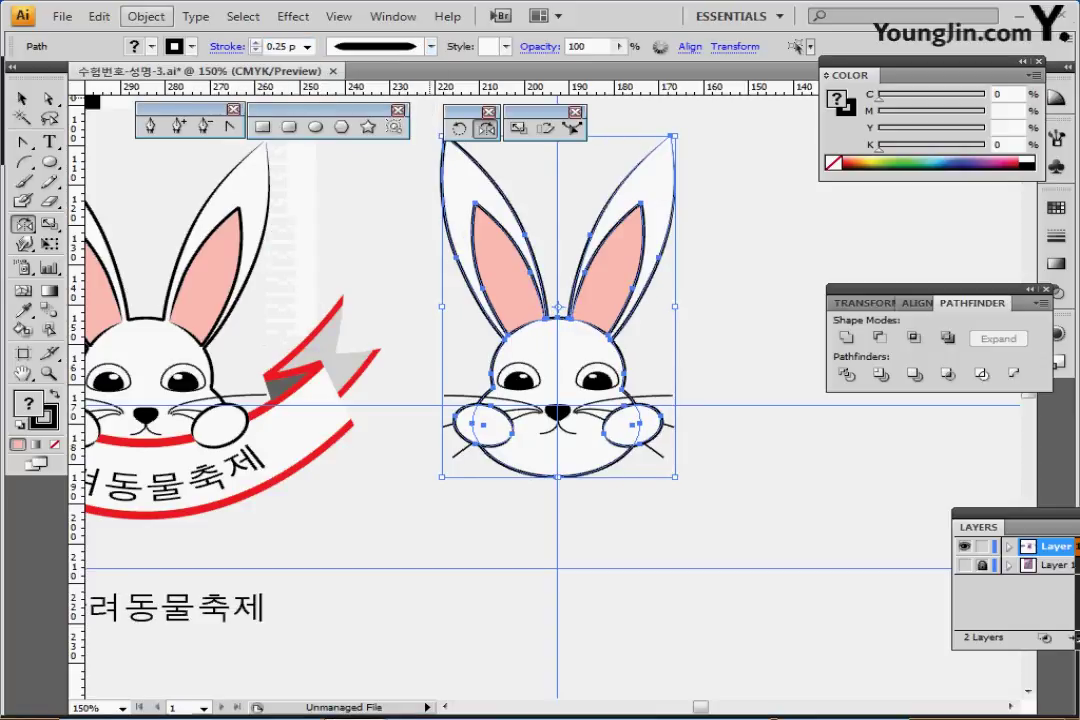
Expand the appearance of the brushed outlines, deselect them and save the document
click(146, 16)
click(265, 239)
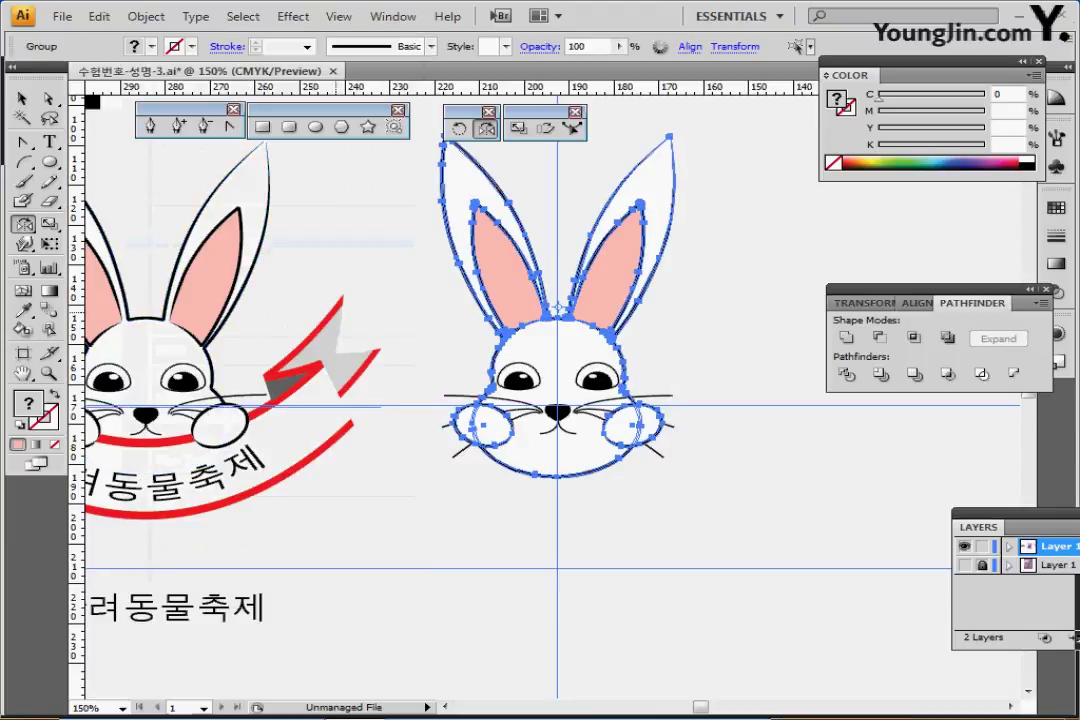
key(ctrl+shift+a)
key(ctrl+s)
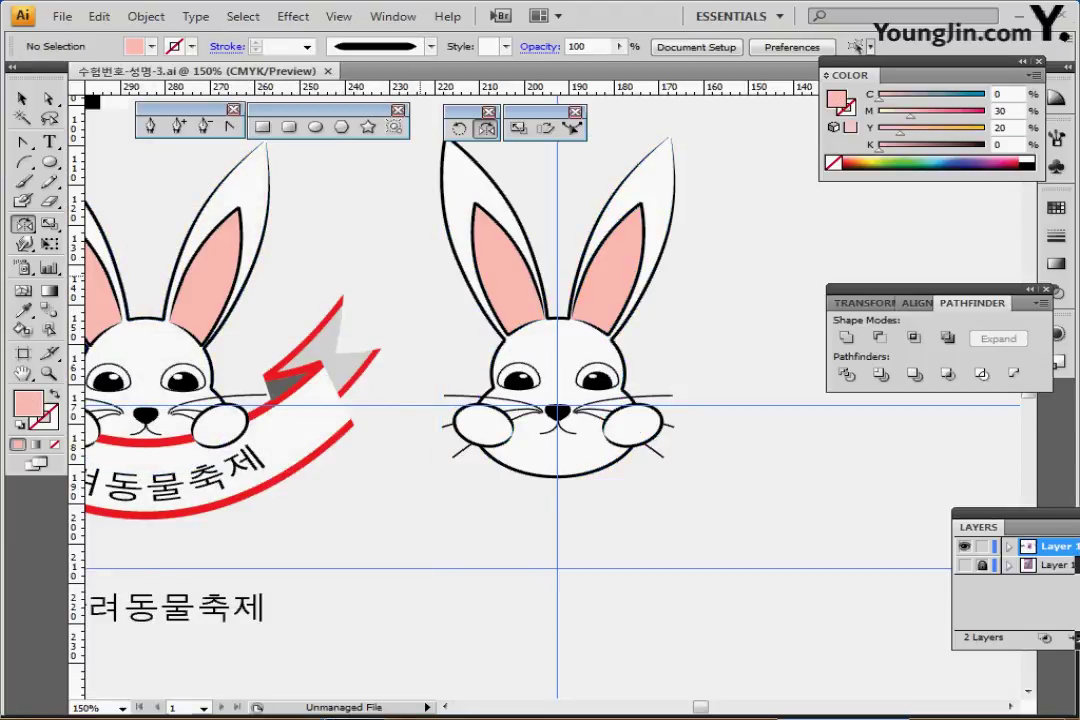
Load the Decorative_Banners and Seals brush library, choose the Banner 1 brush and close the library
drag(420, 276, 396, 248)
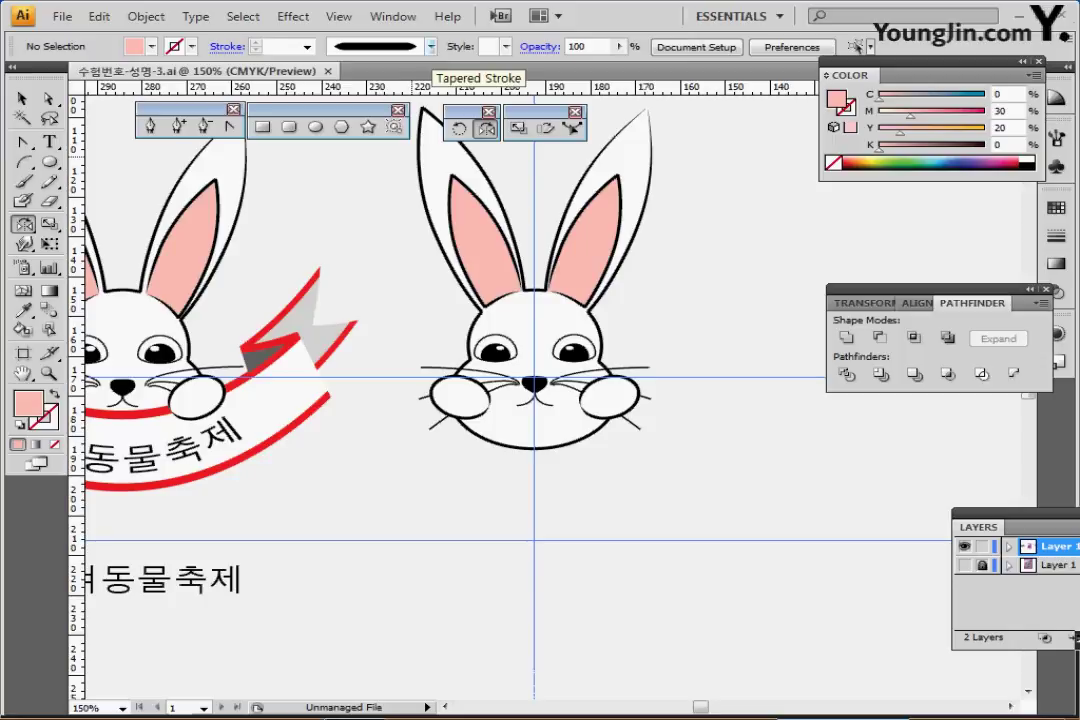
click(431, 46)
click(232, 155)
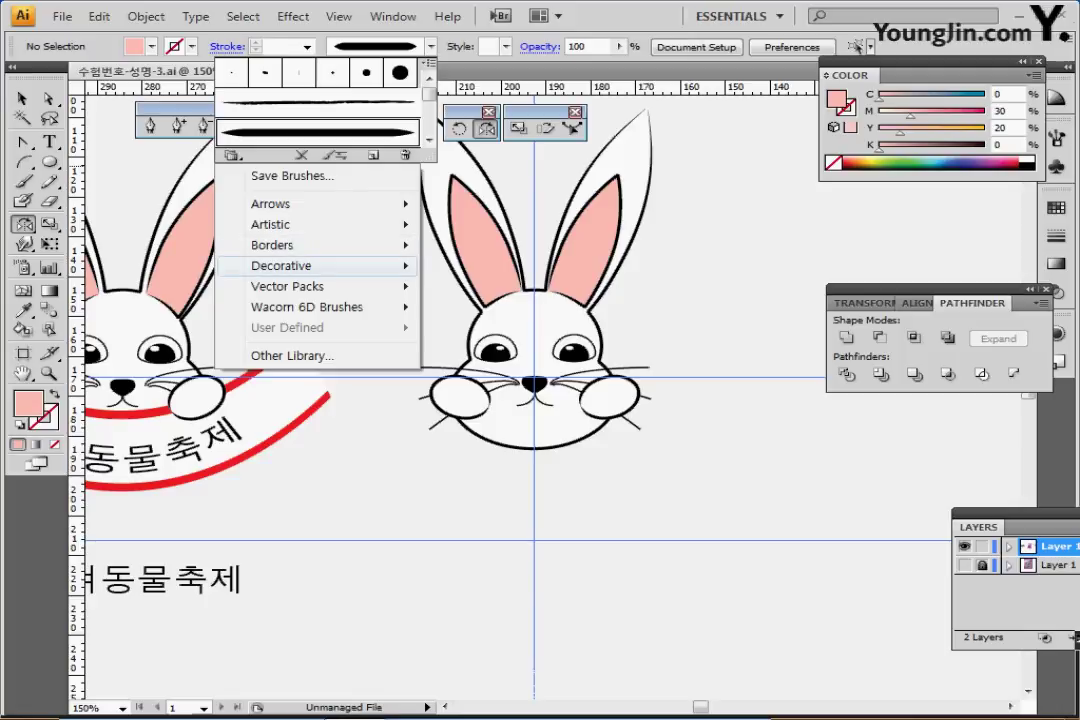
mouse_move(300, 265)
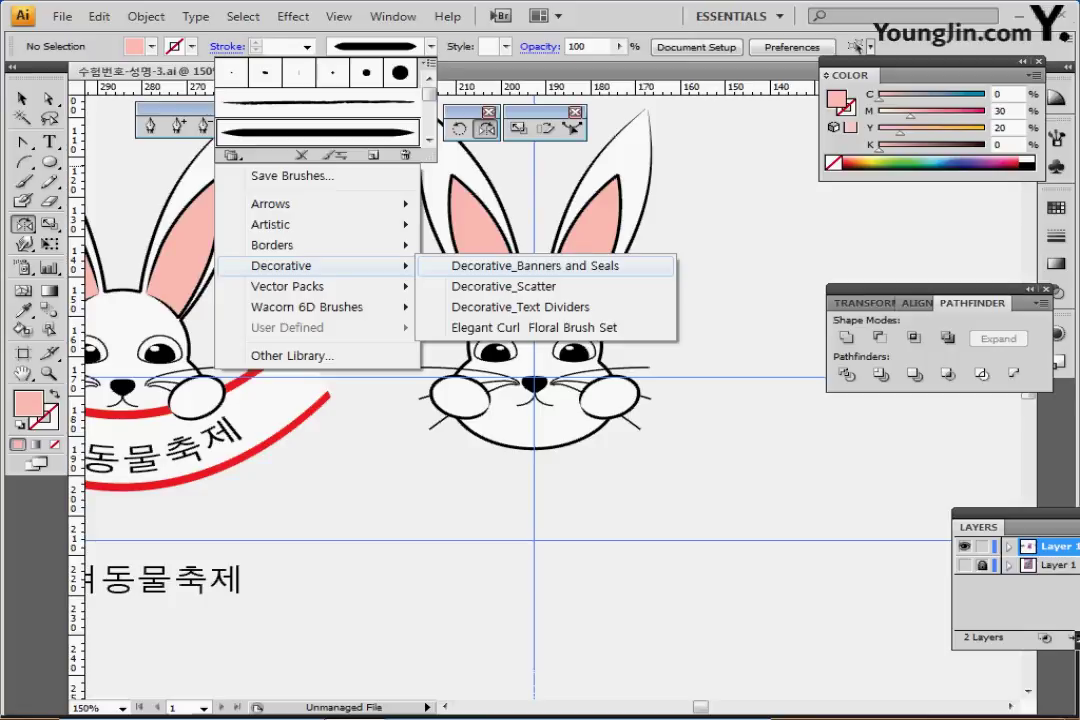
click(535, 265)
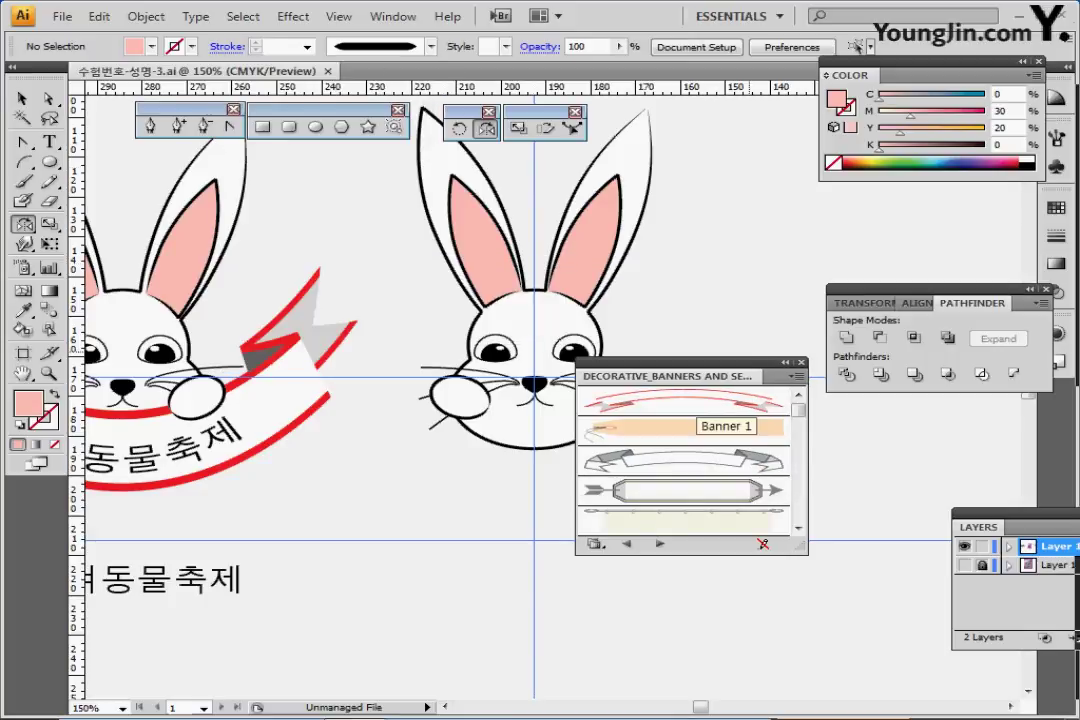
click(697, 401)
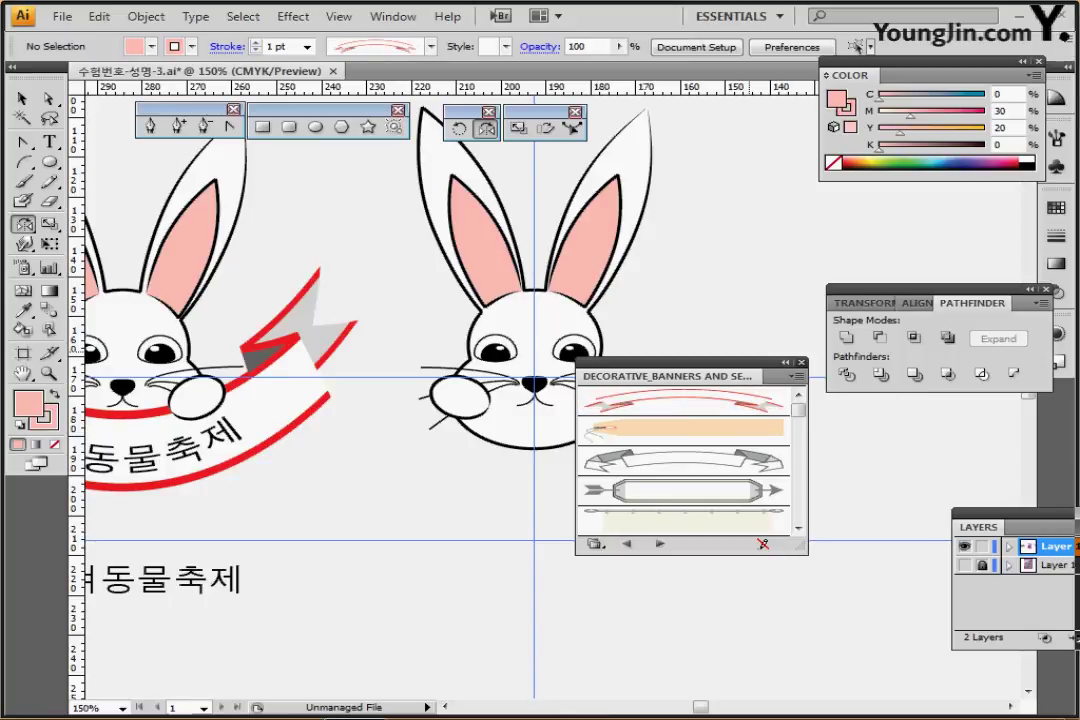
click(801, 362)
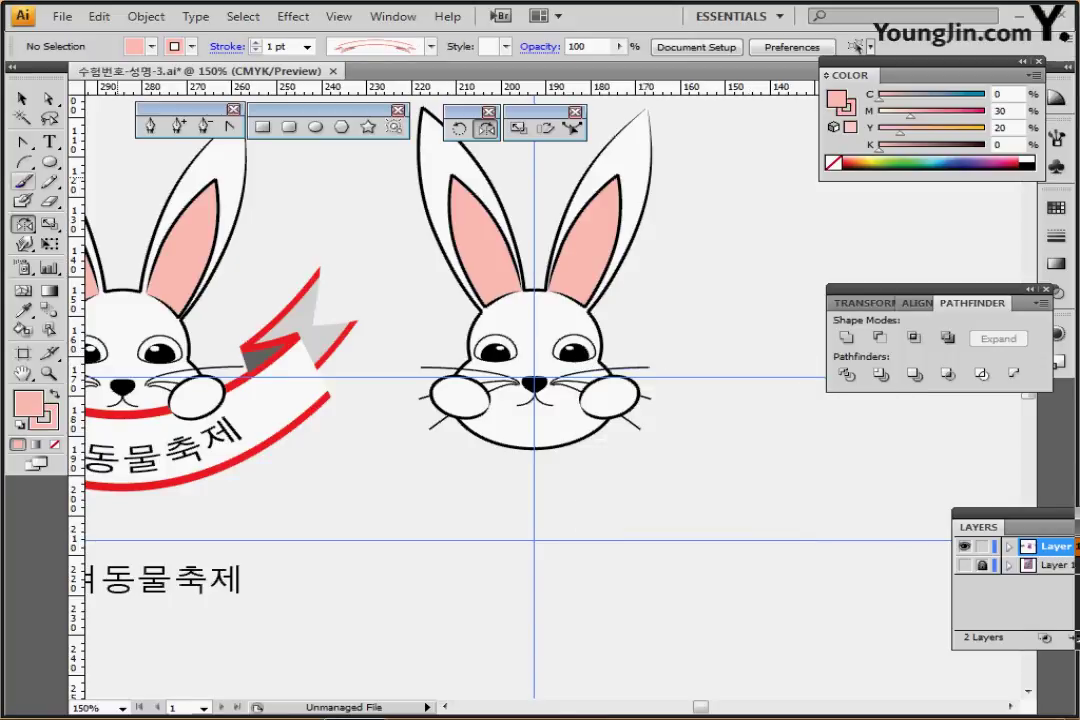
Draw a horizontal line from right to left across the rabbit at paw height with the Line Segment tool
click(22, 162)
click(117, 166)
mouse_move(567, 471)
mouse_down()
mouse_move(486, 463)
mouse_move(491, 486)
mouse_move(480, 494)
mouse_move(511, 500)
mouse_move(566, 470)
mouse_up()
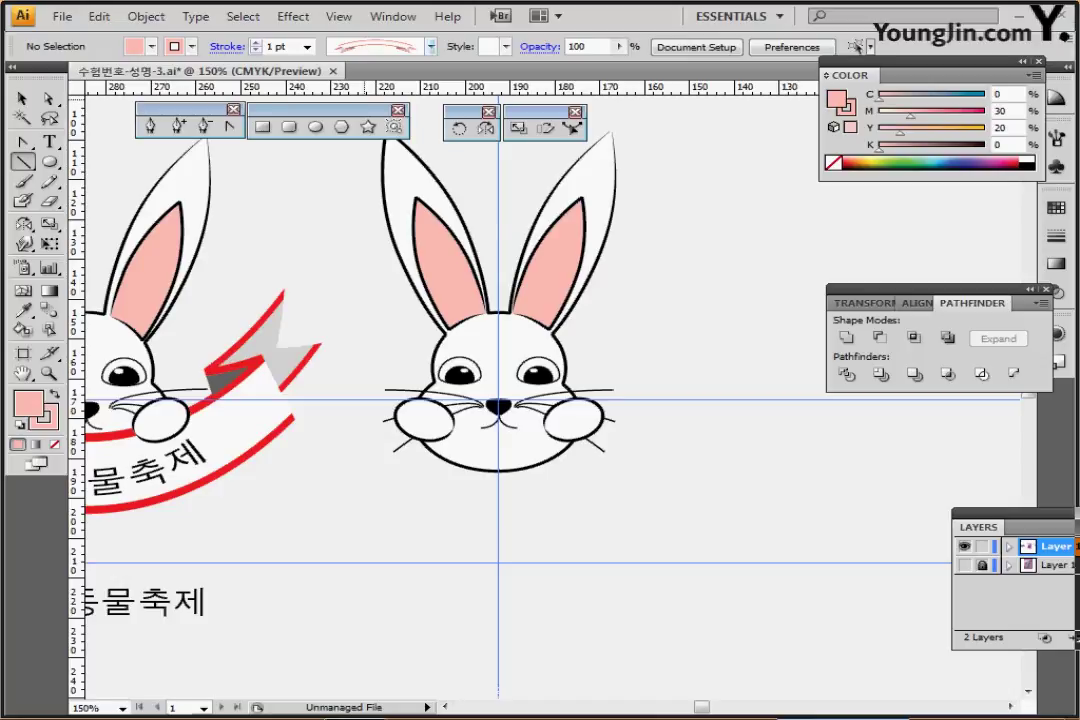
drag(279, 459, 302, 455)
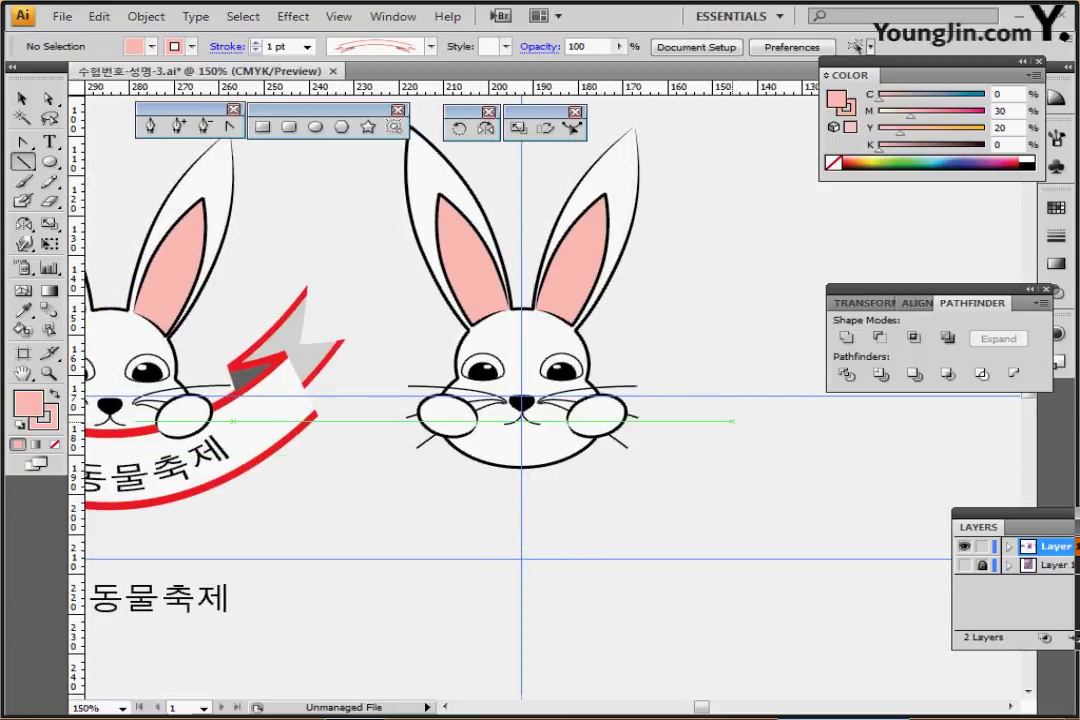
drag(731, 421, 288, 420)
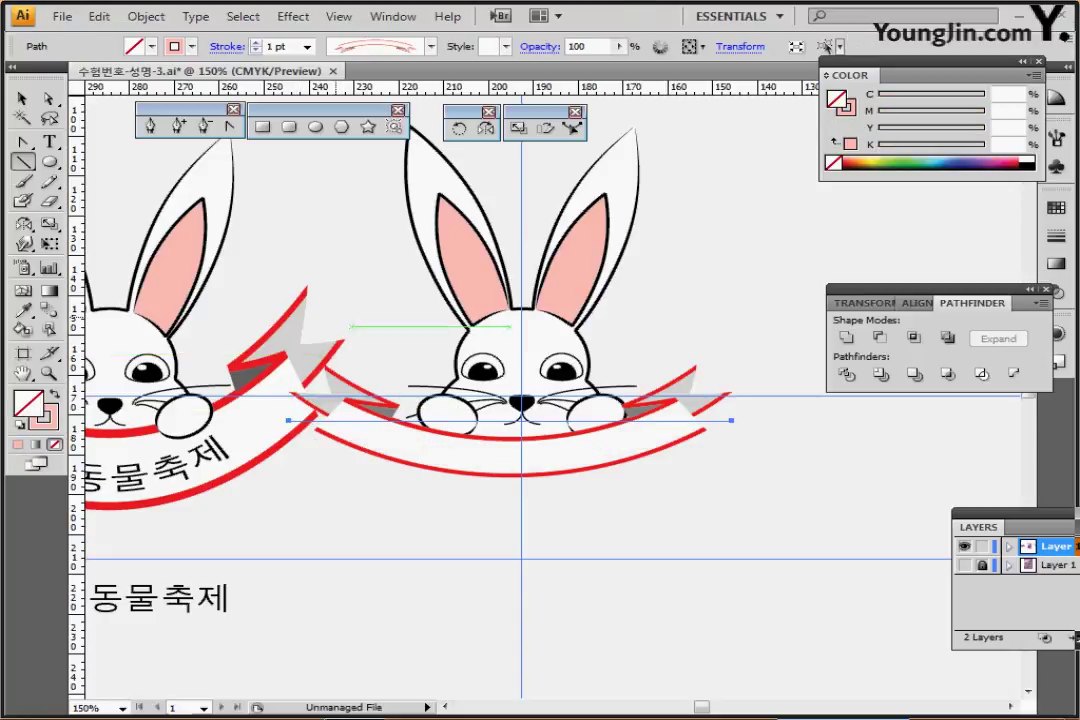
Set the banner's stroke weight to 2 pt and extend its line slightly further to the right
click(256, 42)
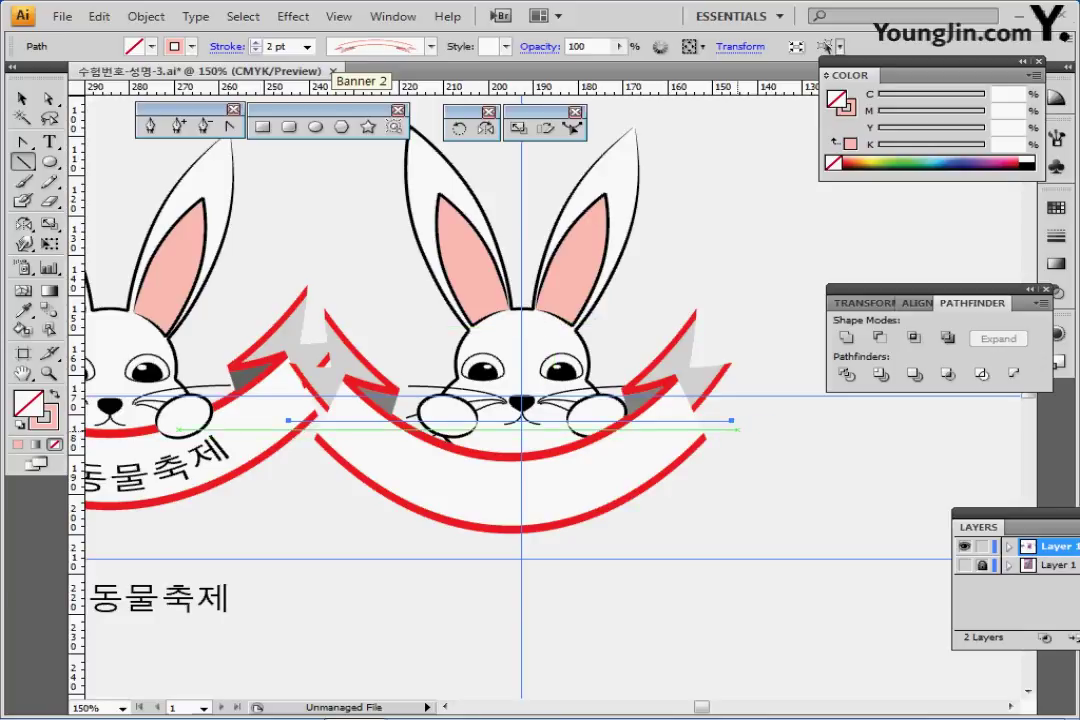
key(ctrl)
drag(732, 421, 771, 421)
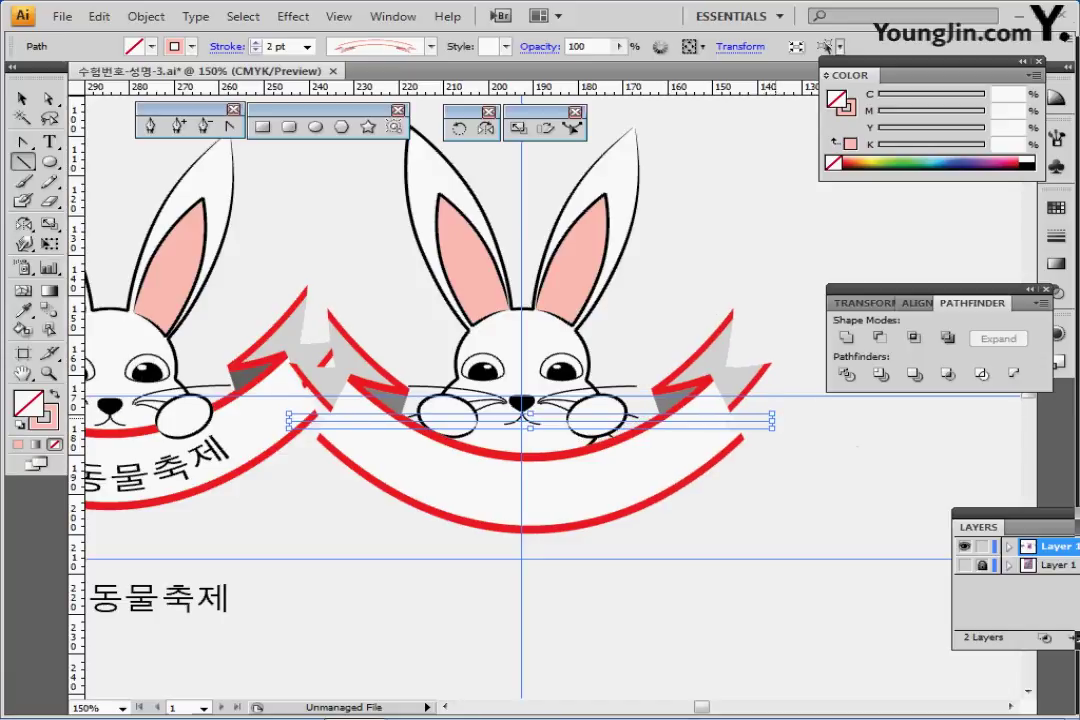
Move the banner slightly up and left to centre it on the vertical guide below the rabbit's mouth
drag(448, 347, 470, 357)
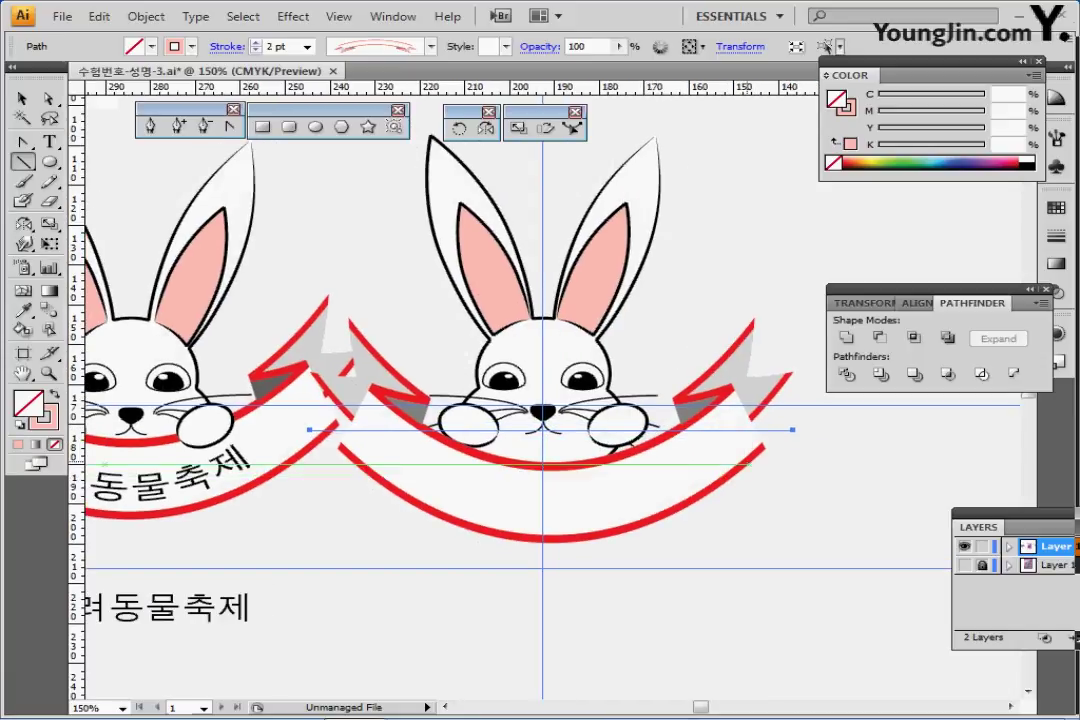
key(ctrl)
mouse_move(669, 485)
mouse_down()
mouse_move(655, 473)
mouse_move(671, 465)
mouse_up()
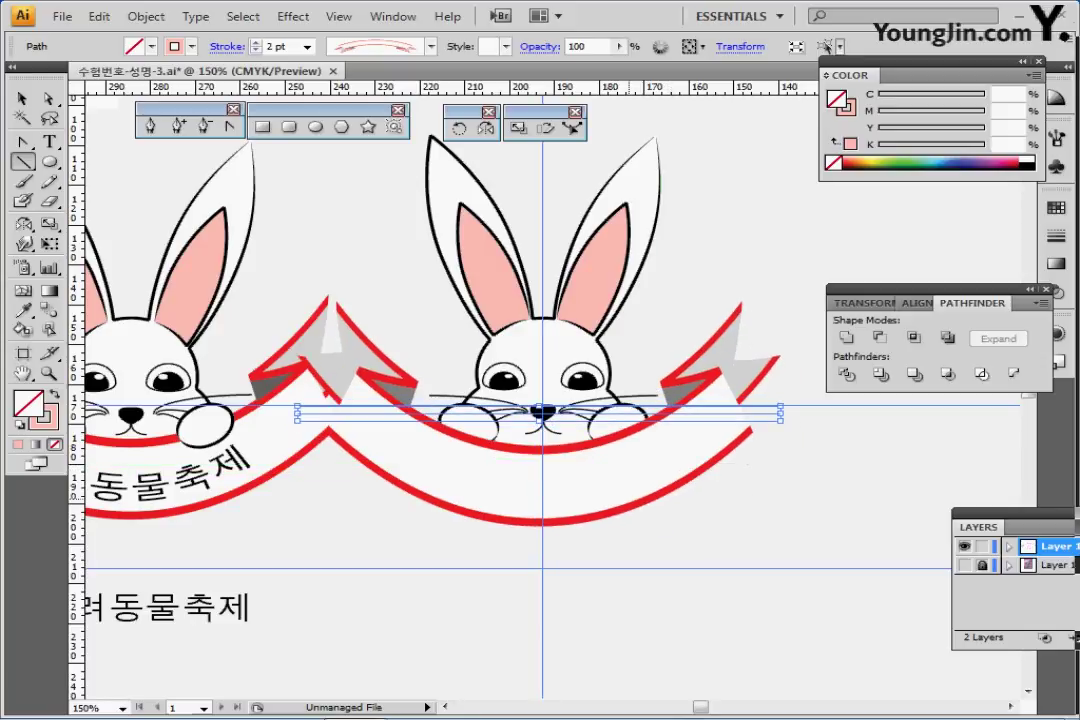
Bring both of the rabbit's paws in front of the banner and save the document
ctrl+click(481, 578)
ctrl+click(482, 428)
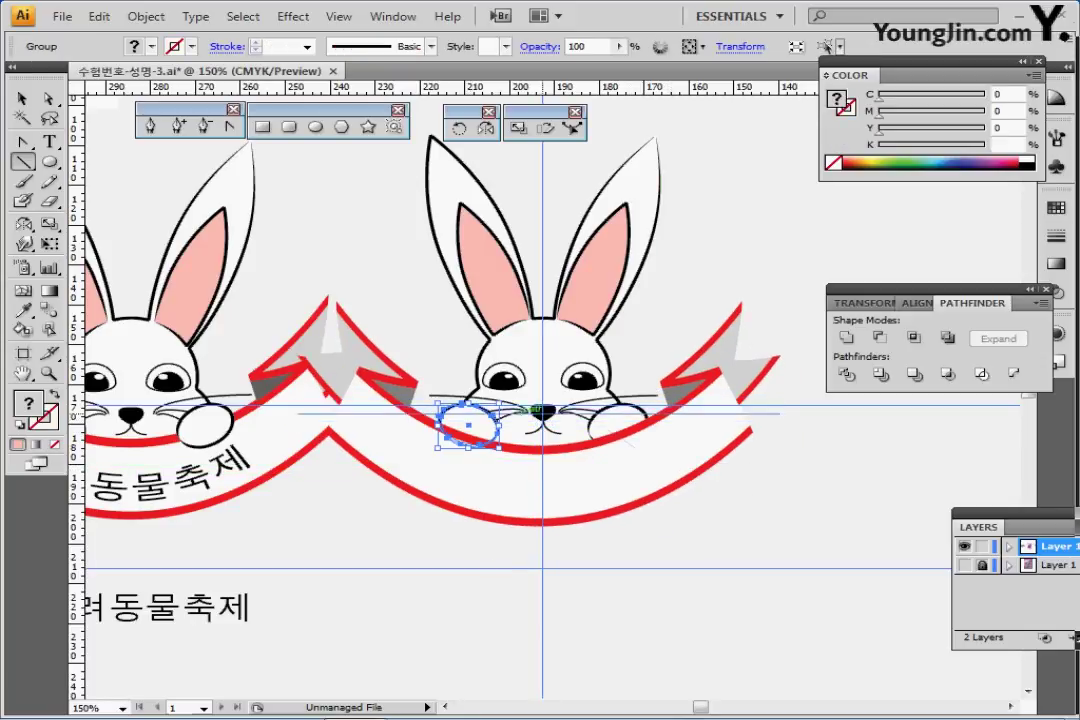
ctrl+shift+click(617, 426)
right_click(615, 426)
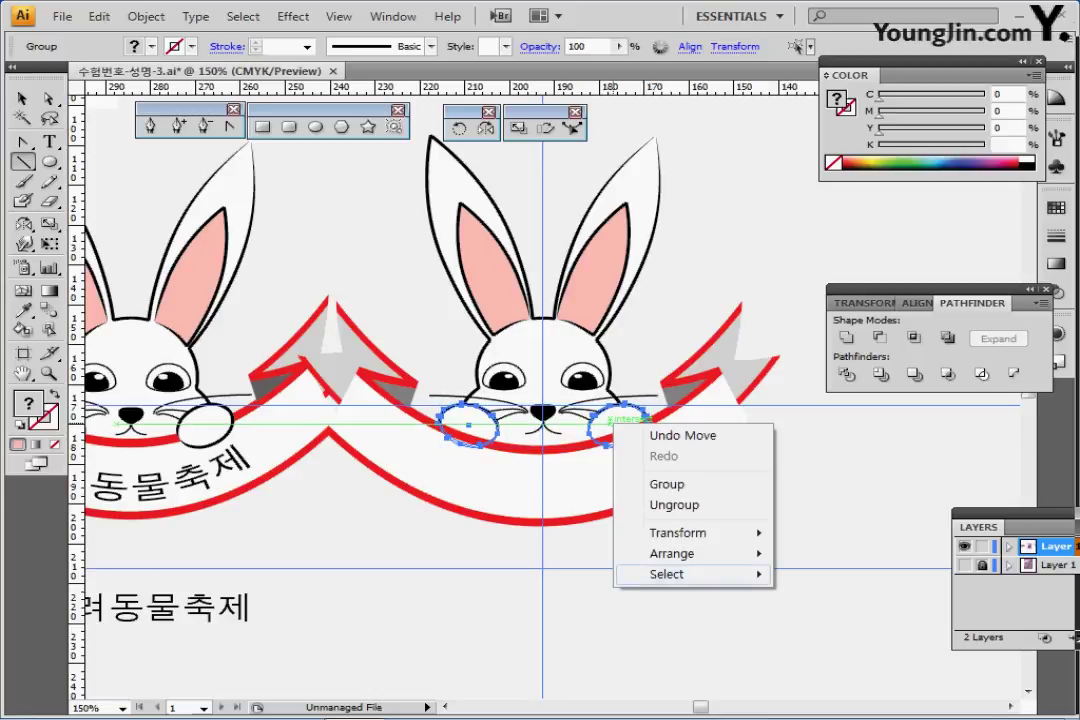
mouse_move(672, 553)
click(844, 553)
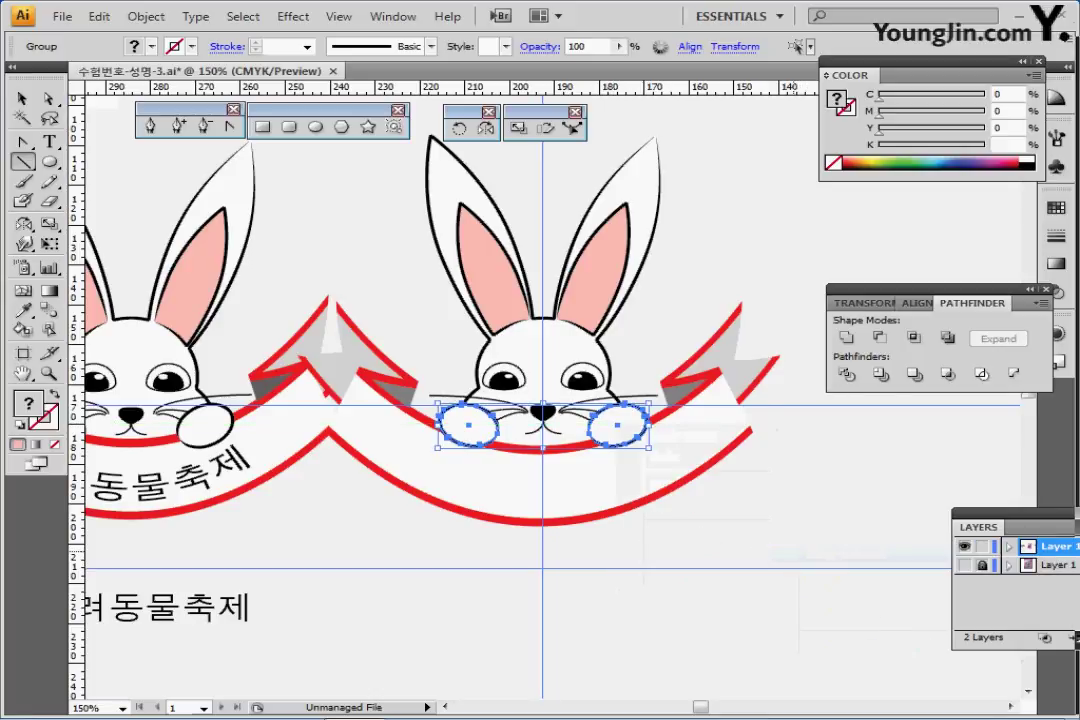
ctrl+click(766, 519)
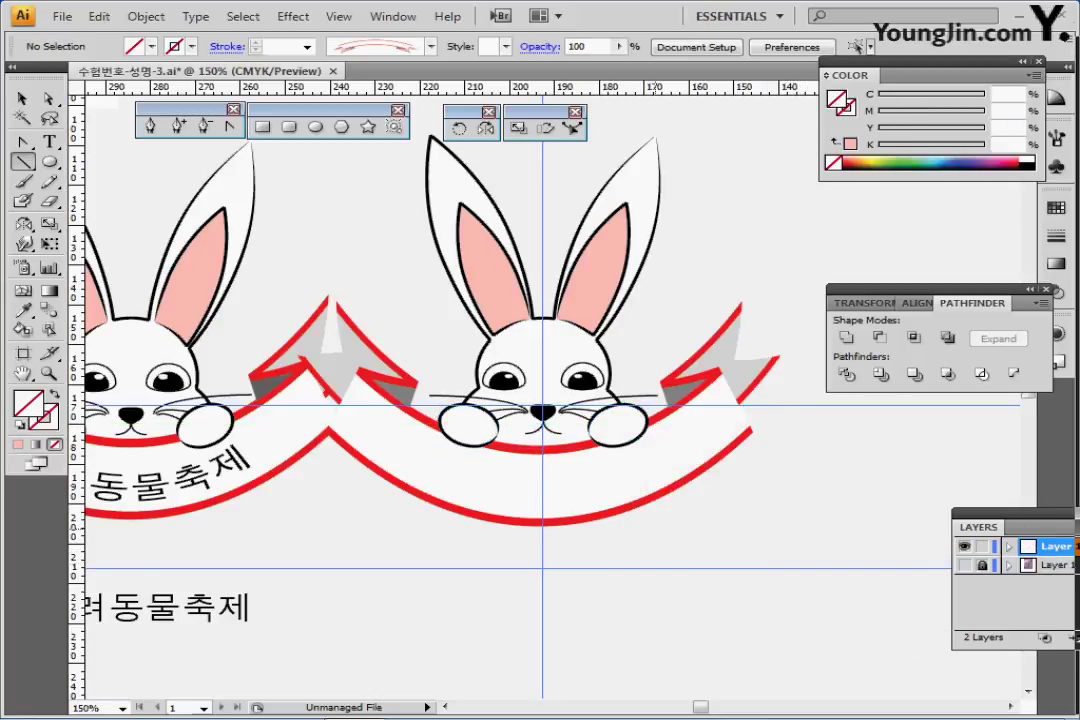
drag(297, 412, 779, 412)
drag(648, 490, 714, 453)
key(ctrl+s)
Move the 반려동물축제 text onto the new banner, centred below the rabbit's mouth
ctrl+click(300, 544)
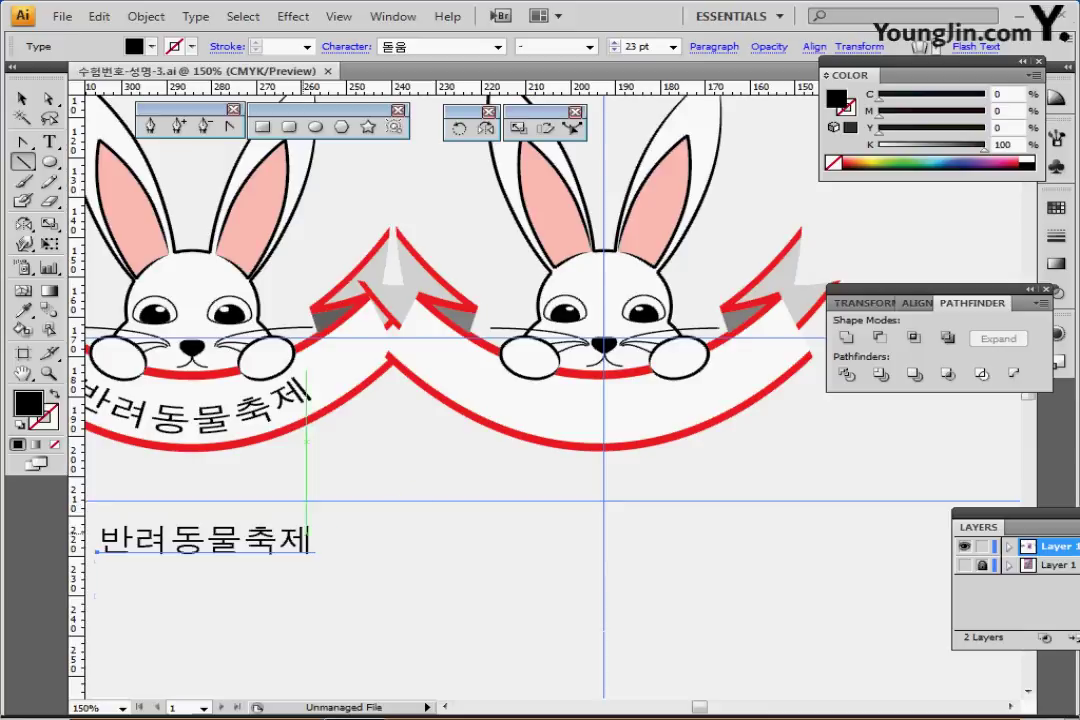
drag(287, 545, 681, 403)
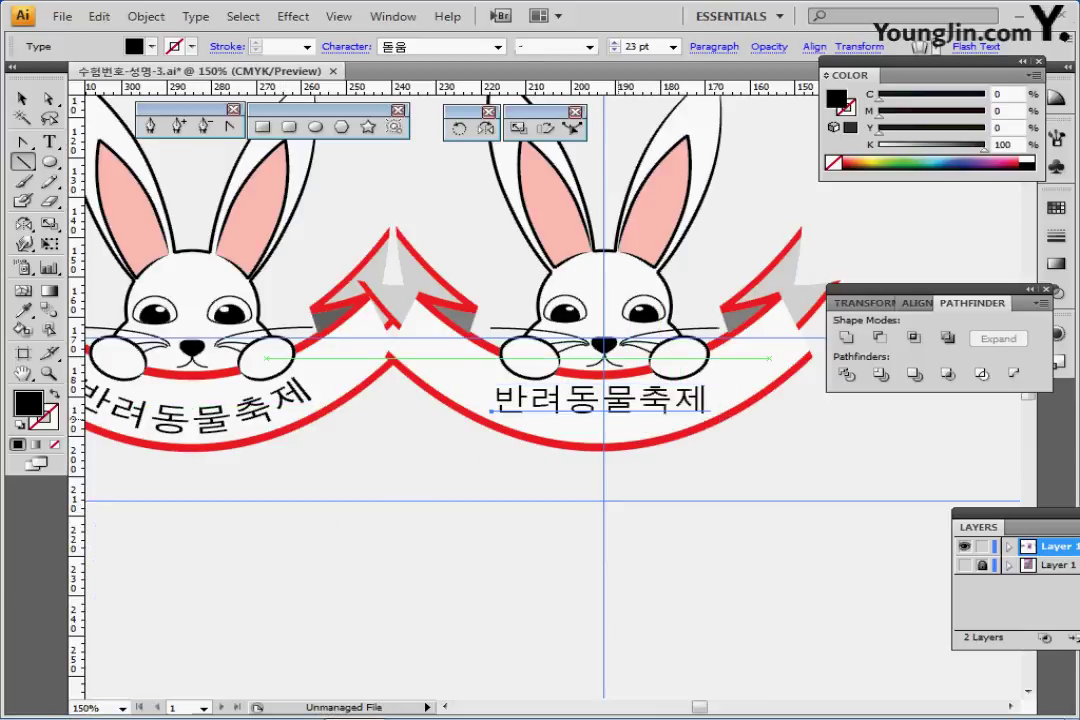
Warp the 반려동물축제 text with a horizontal Arc envelope at a bend of -40%
scroll(620, 420, up, 1)
scroll(578, 469, right, 1)
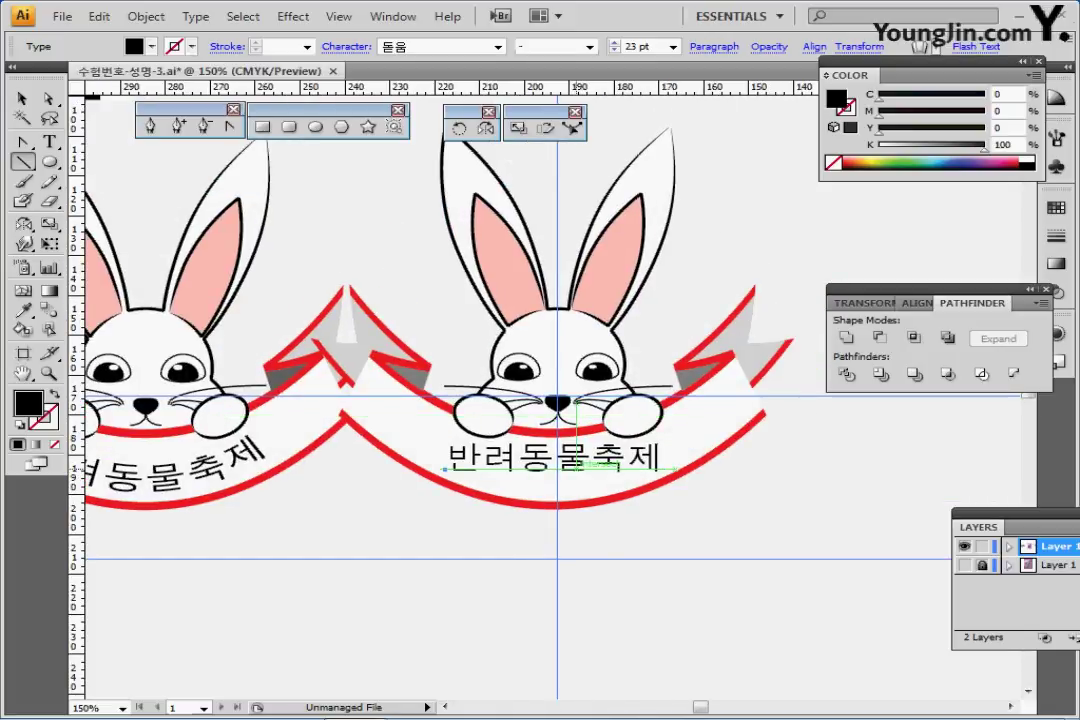
click(146, 16)
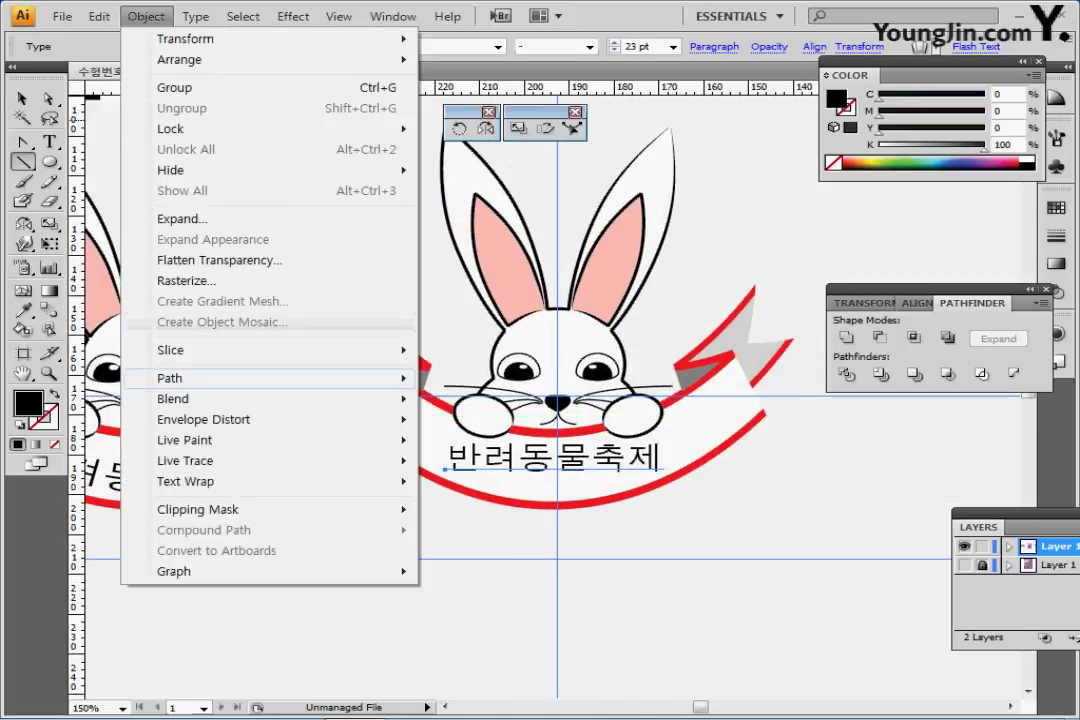
mouse_move(200, 419)
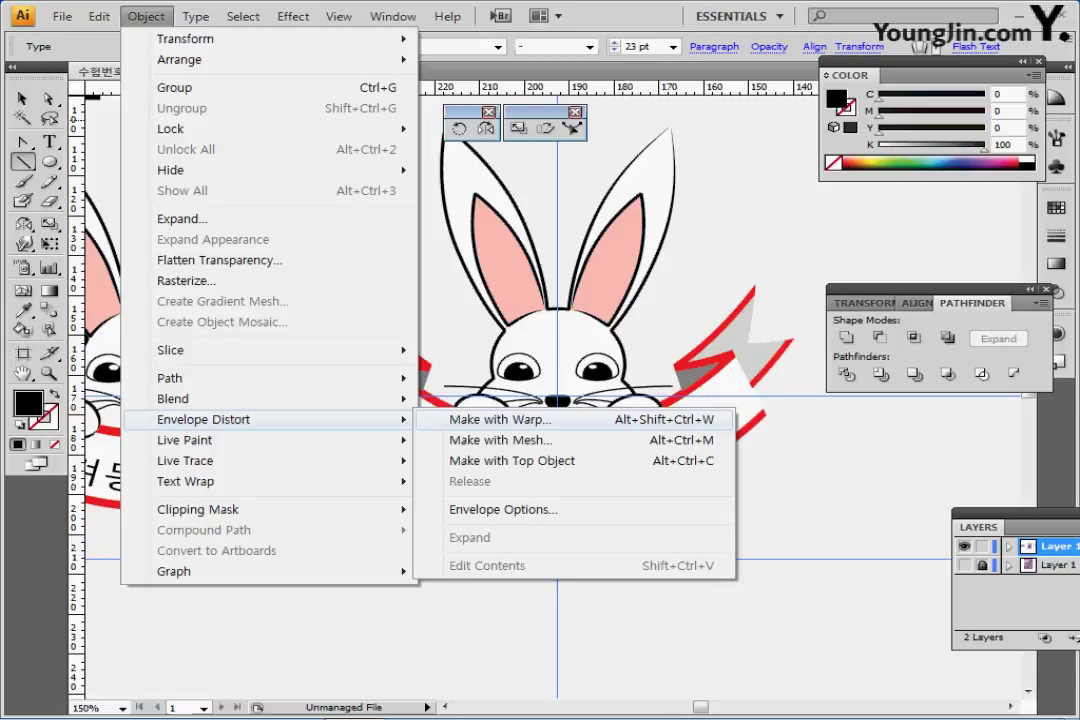
click(500, 419)
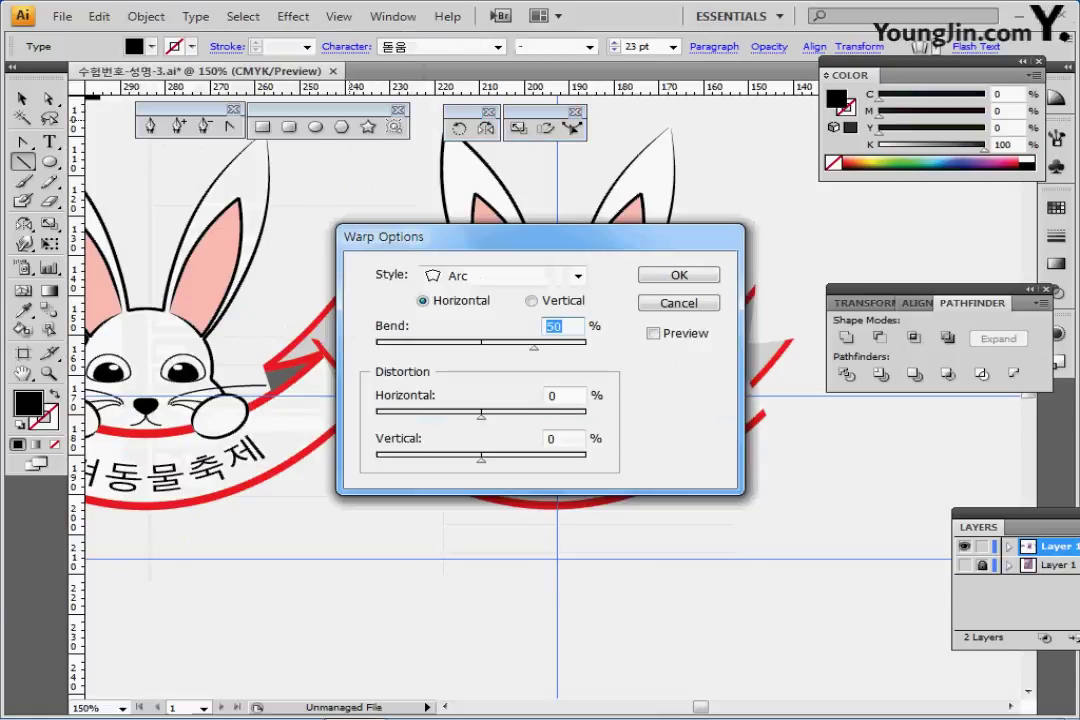
click(654, 333)
drag(420, 236, 179, 158)
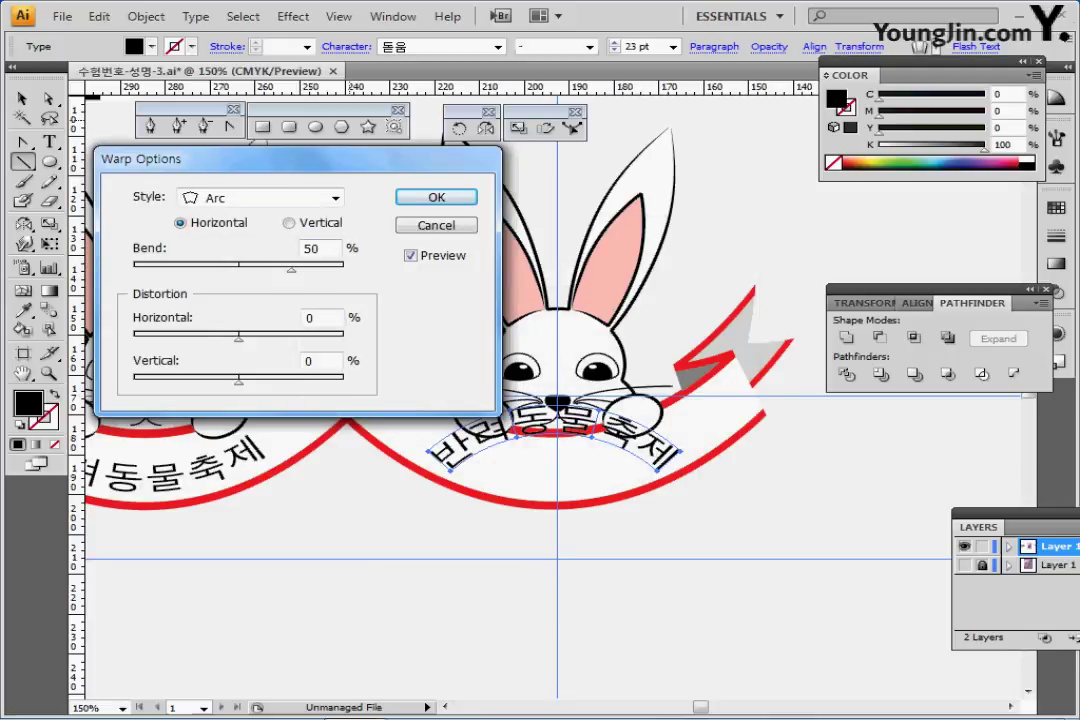
double_click(312, 249)
text(-)
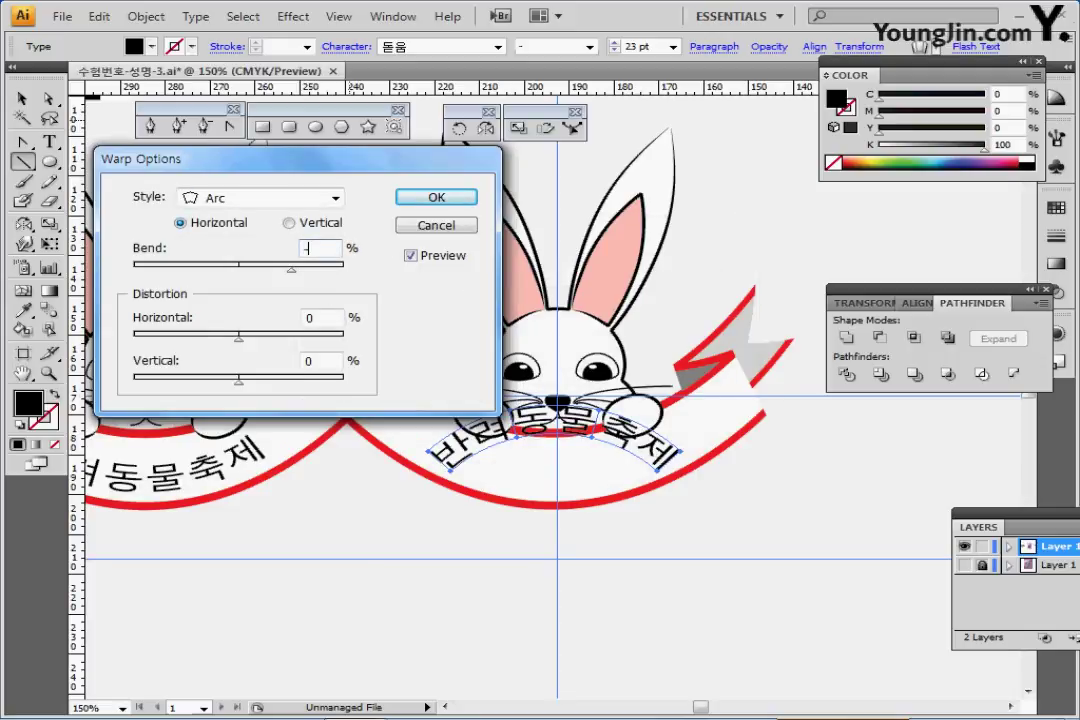
text(40)
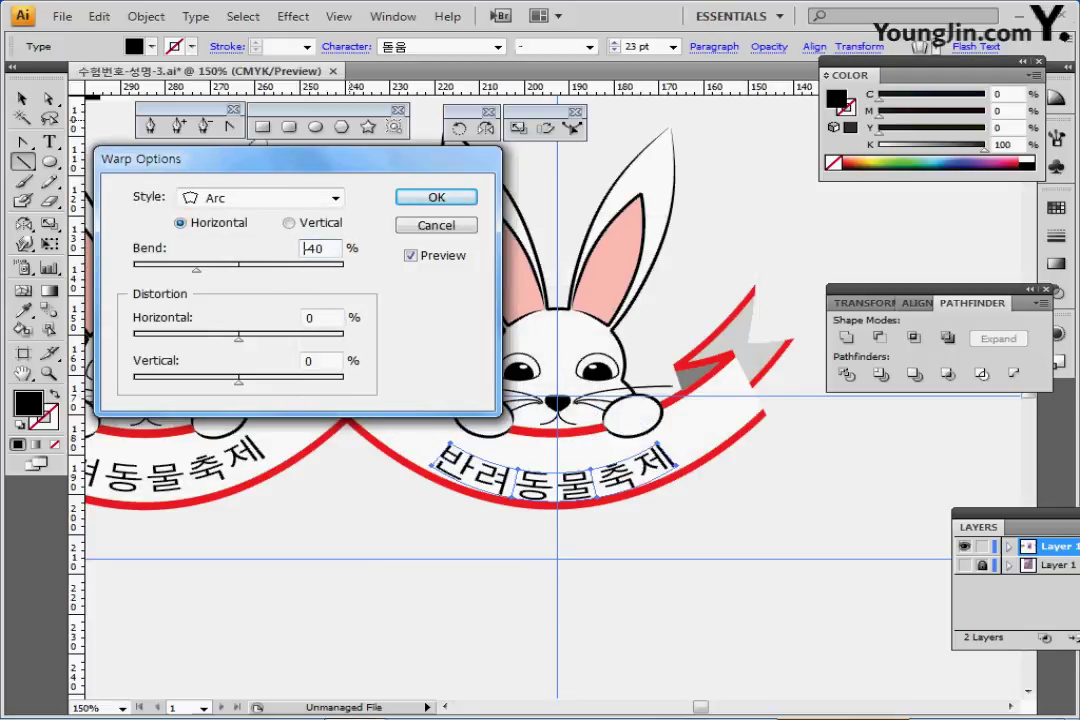
key(Return)
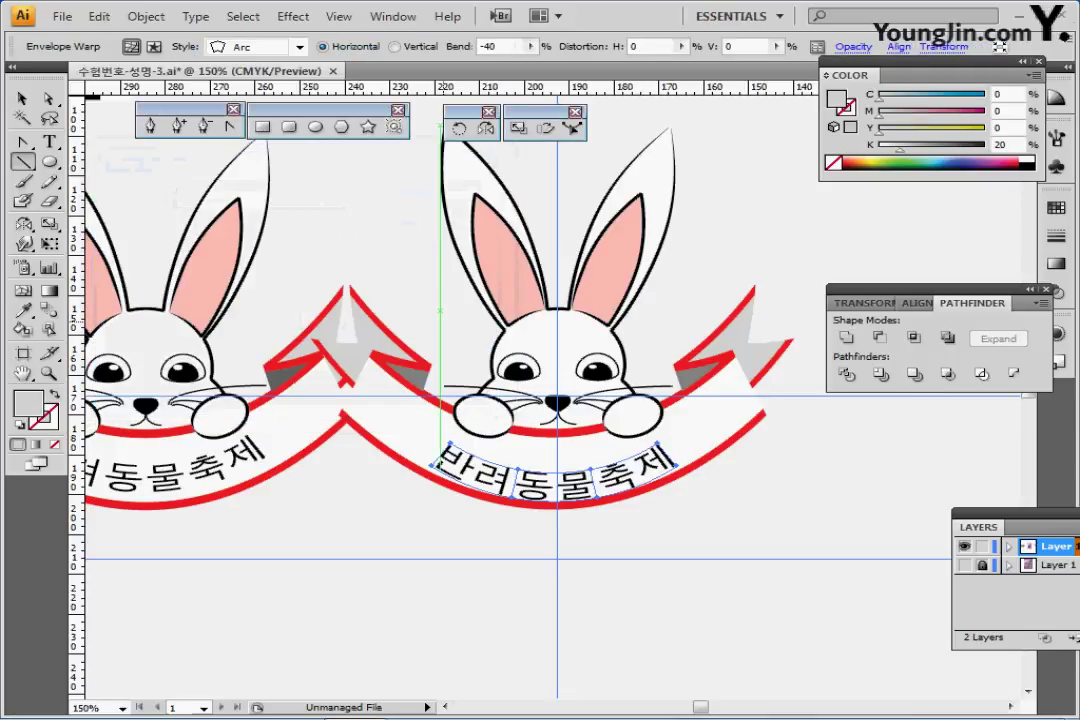
Nudge the warped text up and slightly right so it sits inside the banner, centred on the vertical guide
key(Up)
key(Up)
key(Up)
key(Up)
key(Up)
key(Up)
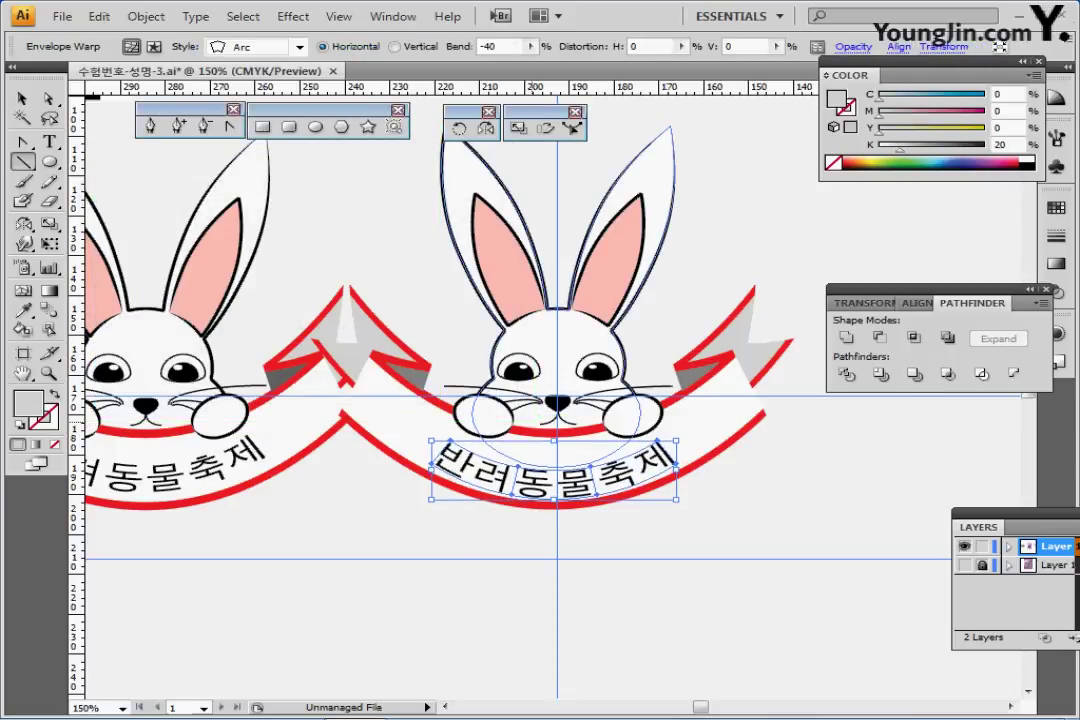
key(Up)
key(Up)
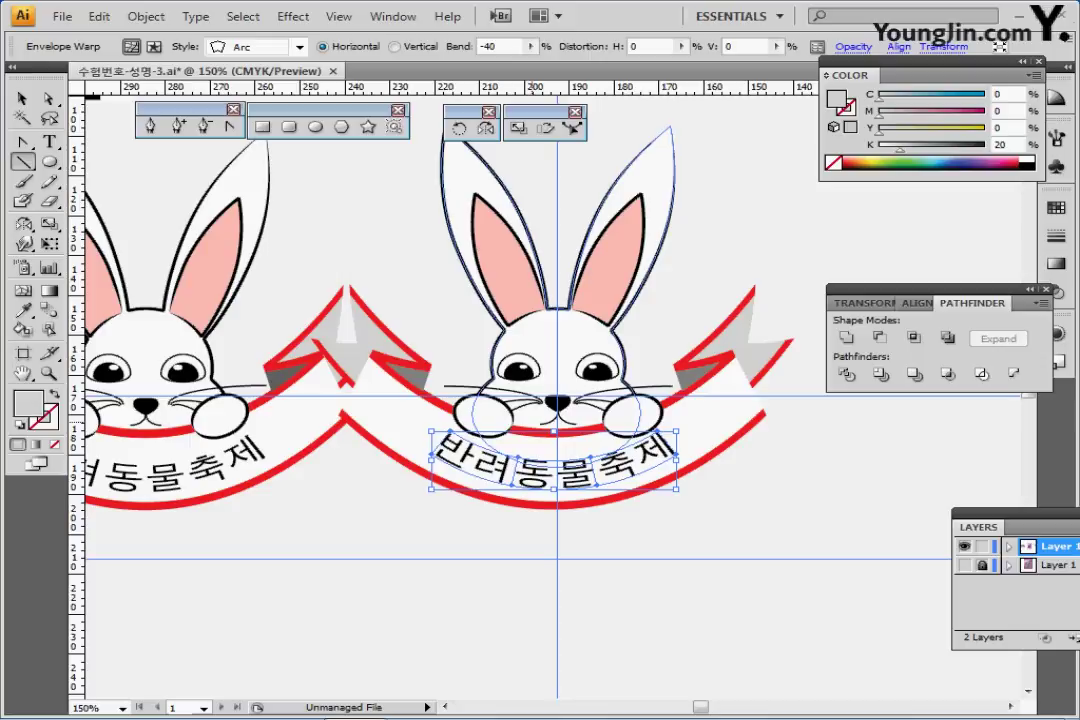
key(Right)
key(Right)
key(Right)
key(Down)
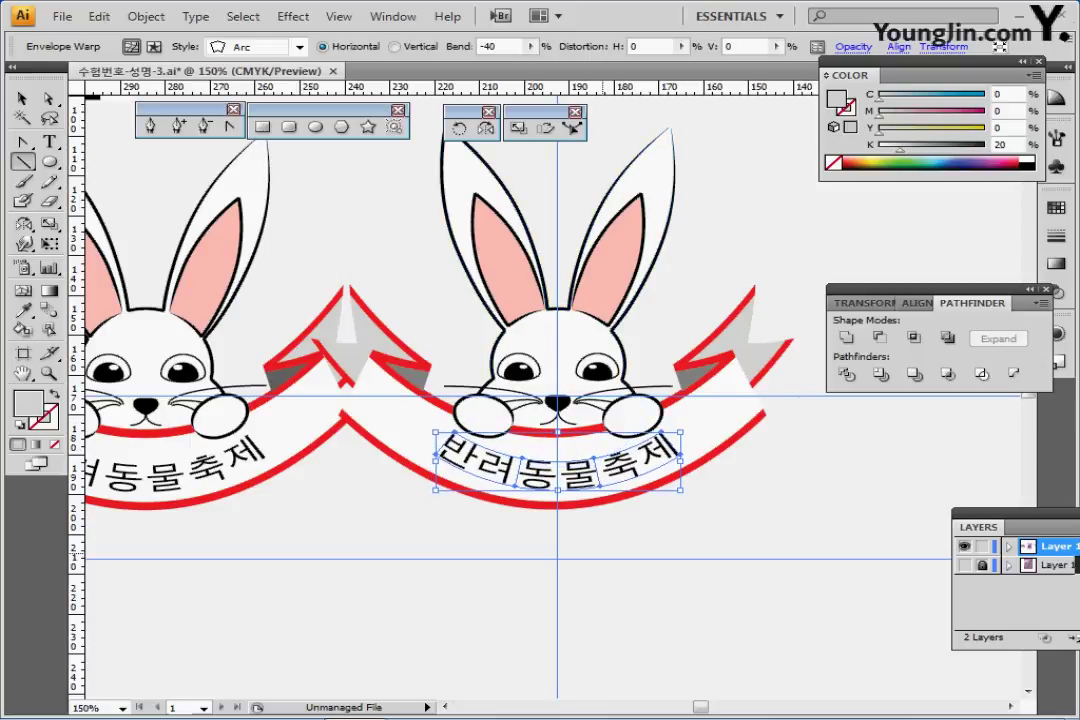
Place a copy of the complete rabbit and banner logo on the purple poster, near the vertical guide at the poster's left side
key(ctrl+minus)
key(ctrl+minus)
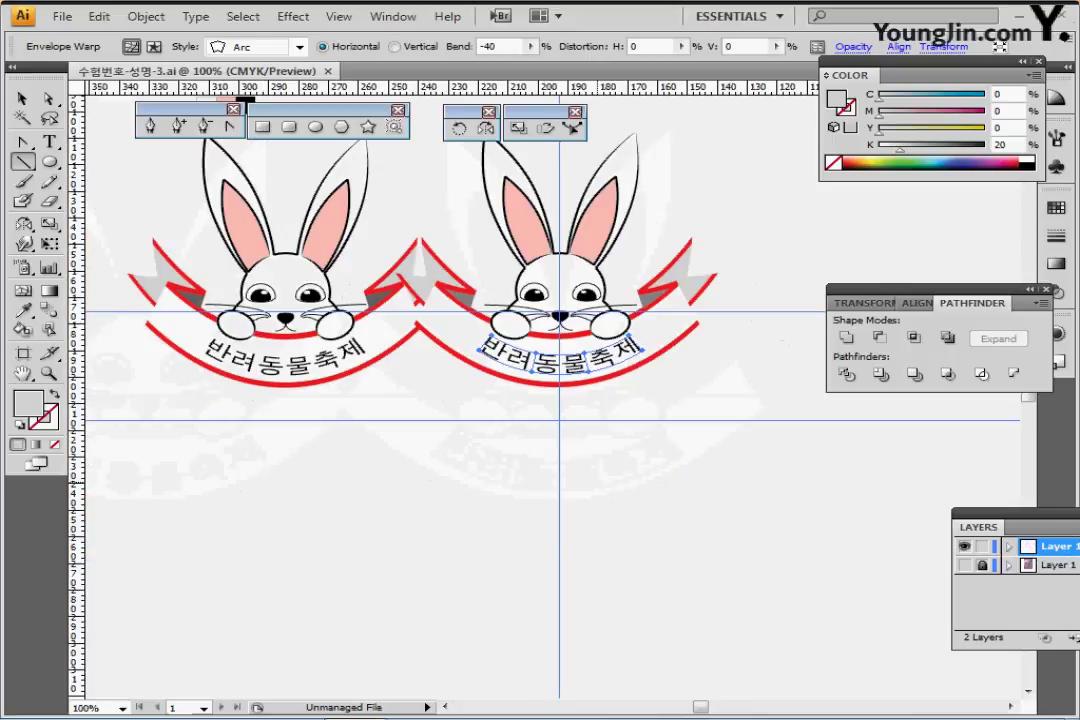
drag(600, 455, 518, 449)
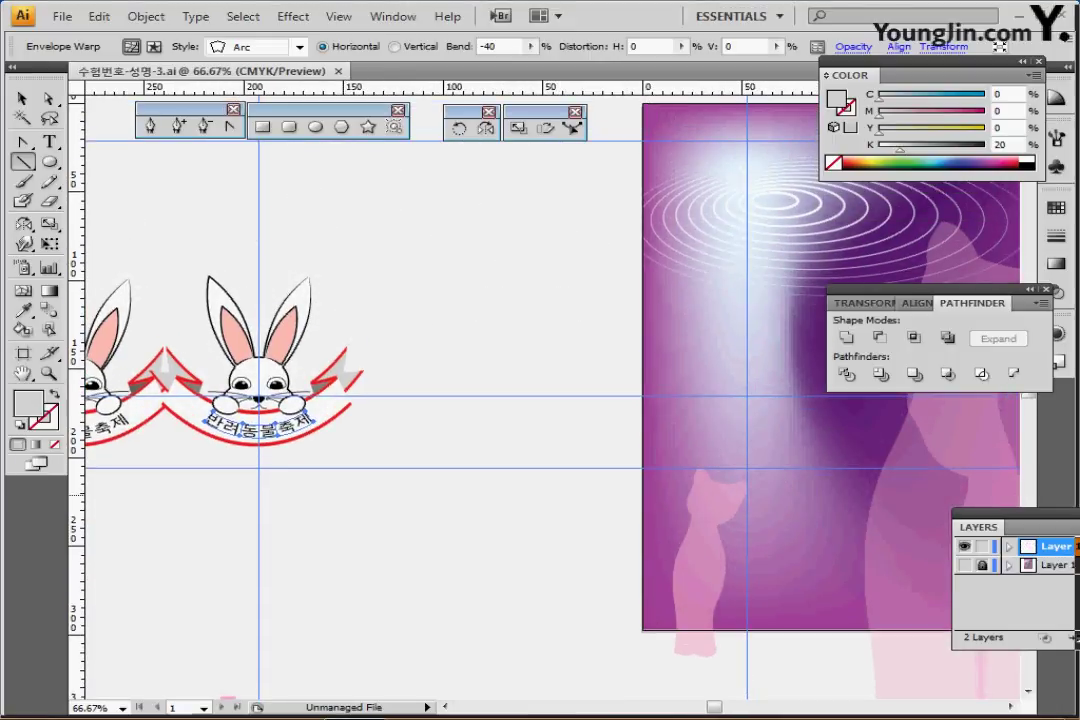
key(ctrl+y)
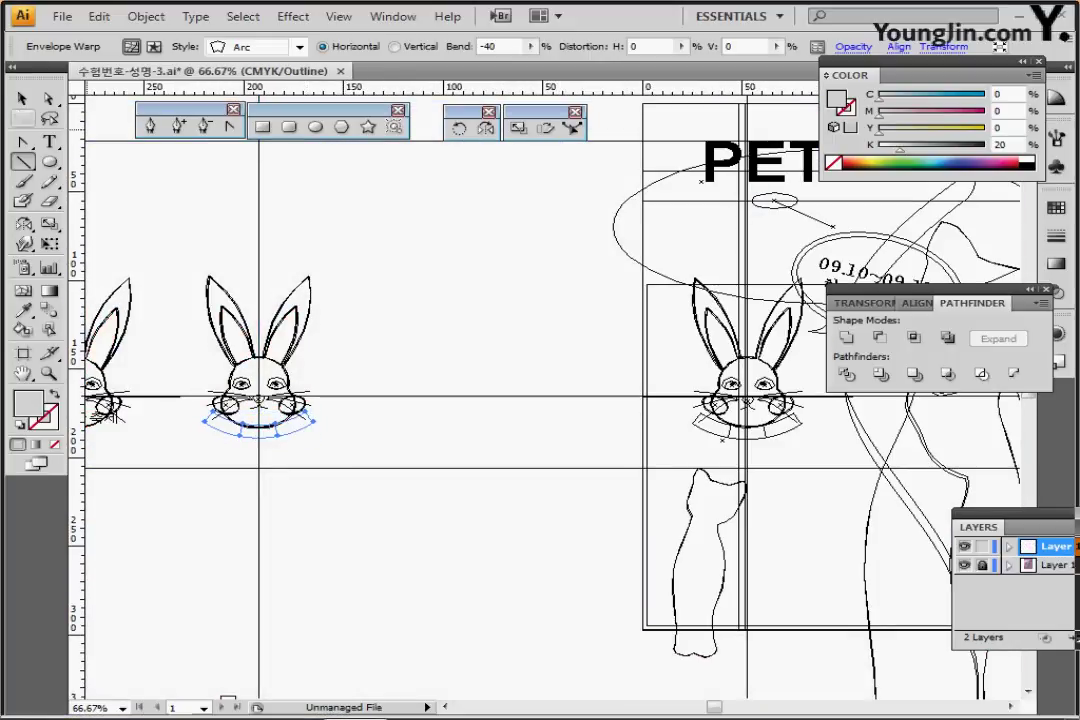
click(22, 99)
click(315, 488)
click(262, 397)
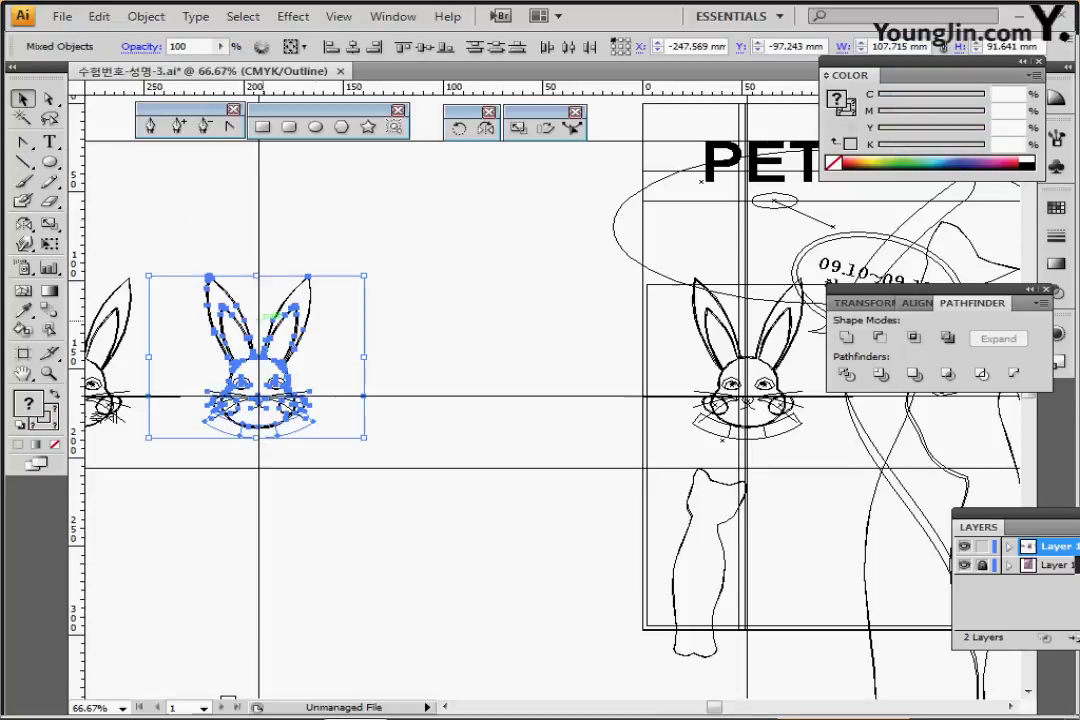
drag(262, 397, 746, 401)
key(ctrl+y)
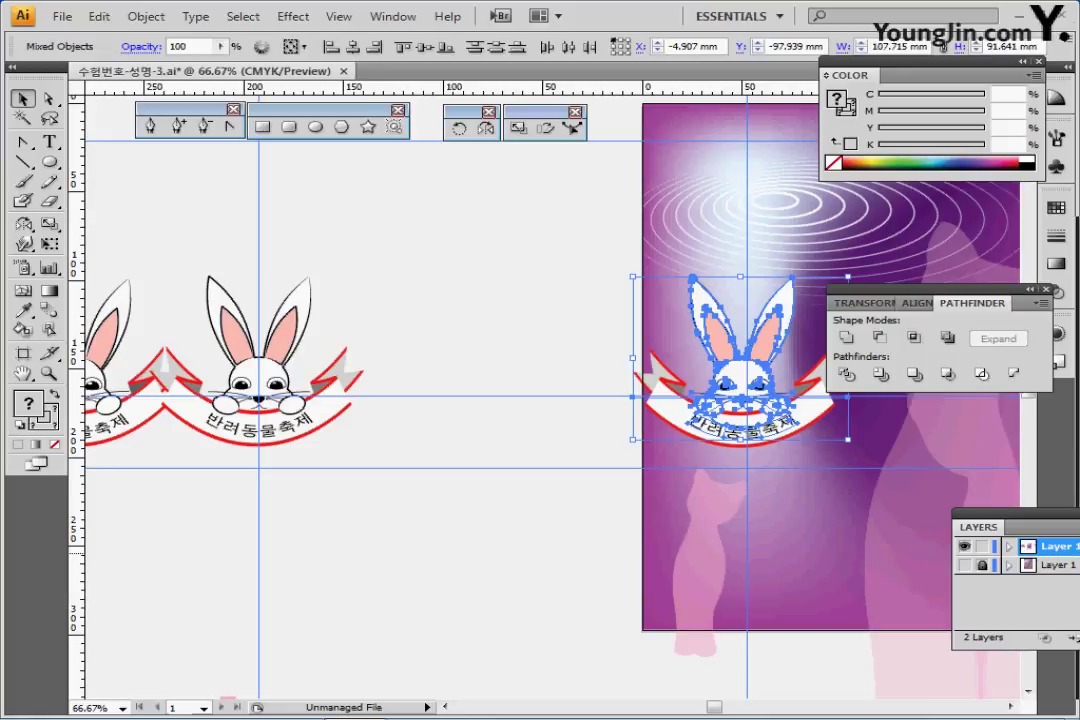
drag(433, 381, 447, 356)
click(332, 403)
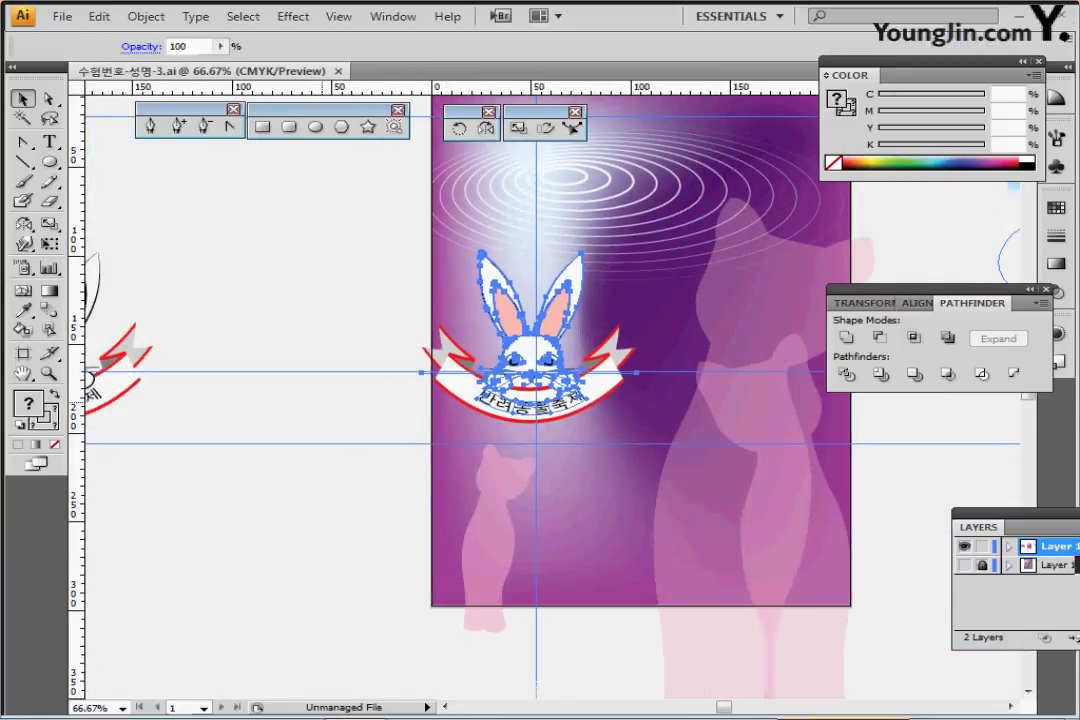
drag(543, 394, 402, 400)
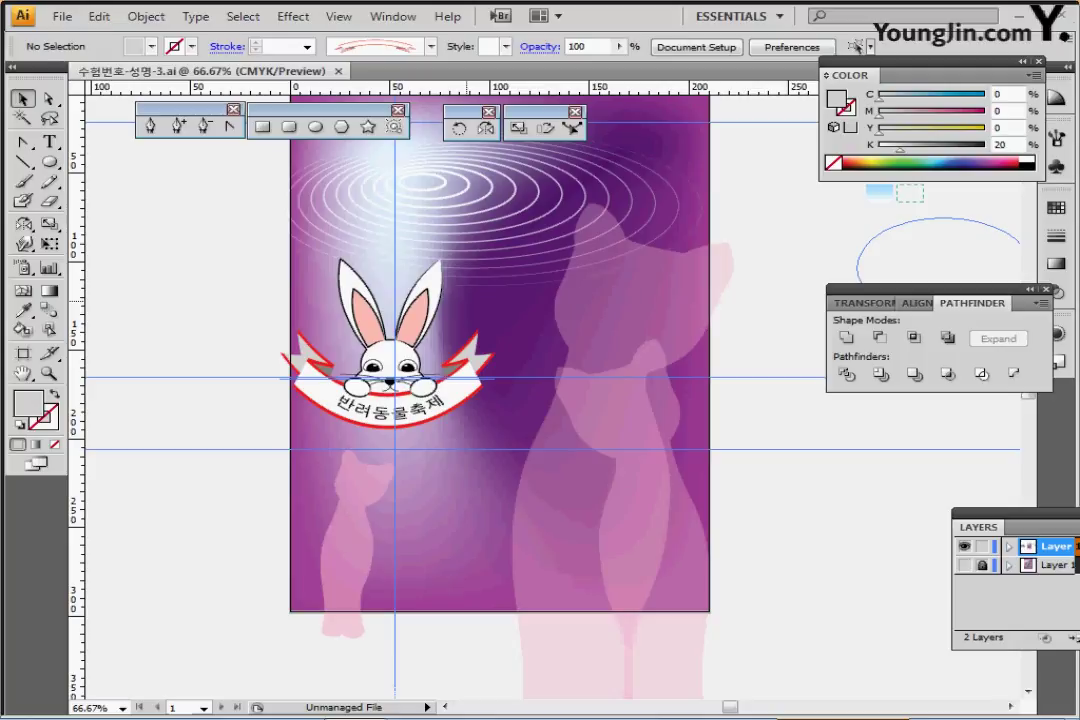
Draw a white ellipse with a 1 pt black stroke, about 88 mm wide, over the speech-bubble guide
scroll(540, 400, right, 5)
drag(728, 336, 717, 336)
ctrl+click(716, 336)
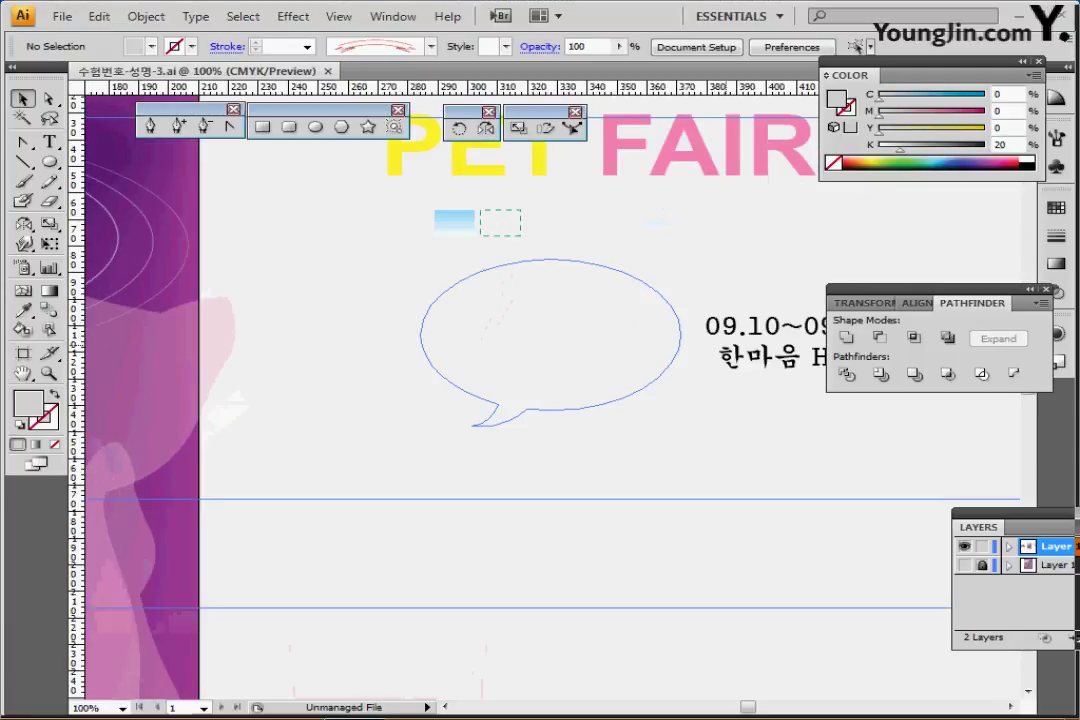
ctrl+click(609, 388)
drag(589, 384, 589, 382)
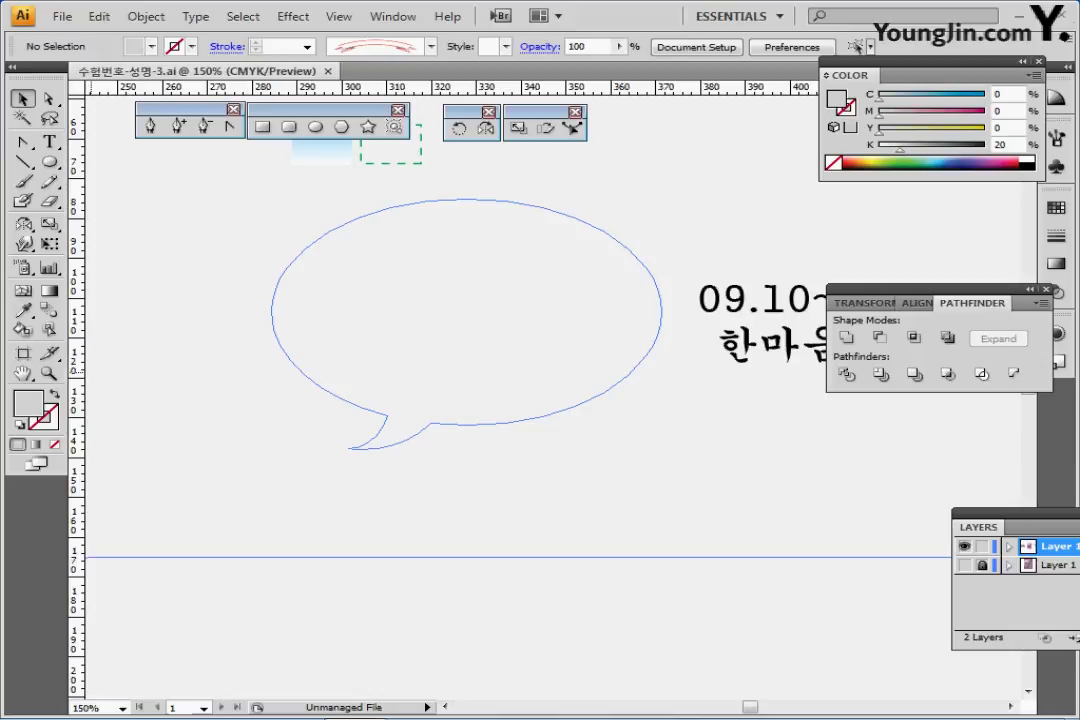
key(d)
key(l)
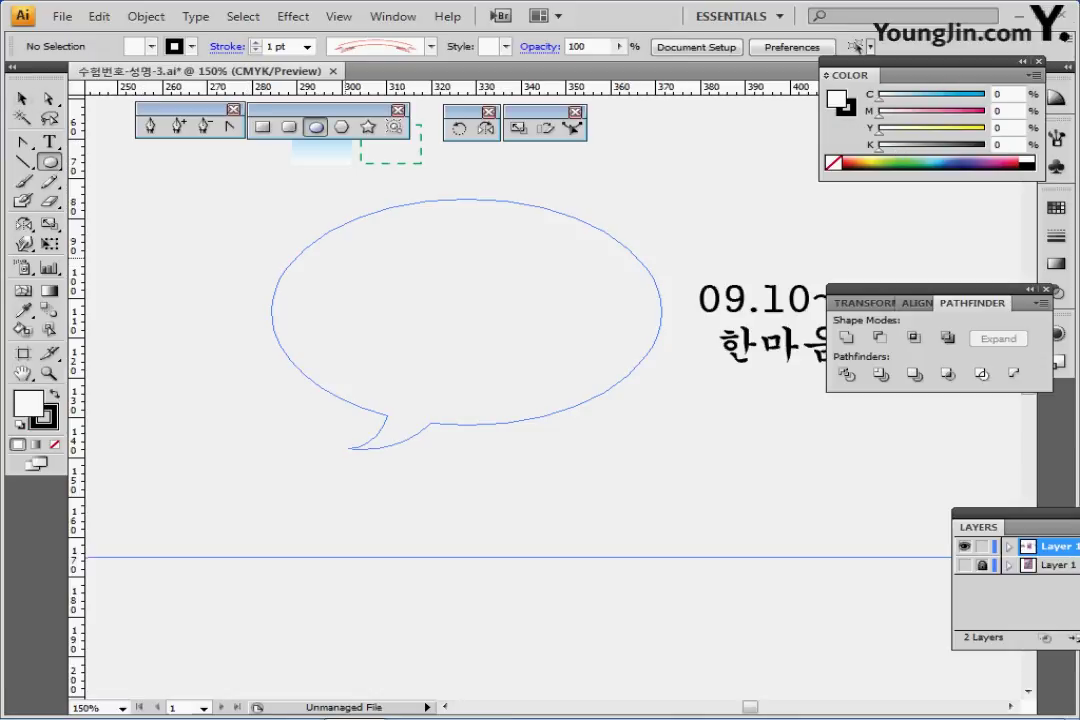
drag(268, 195, 662, 428)
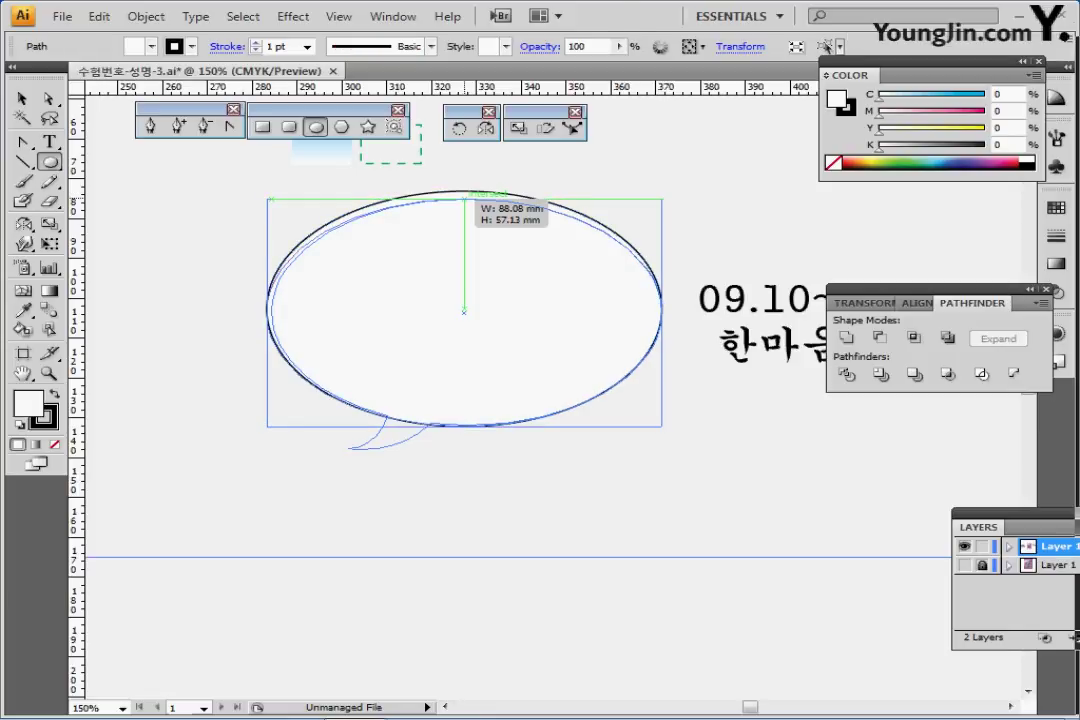
key(ctrl+shift+a)
Draw the curved tail at the ellipse's lower left with the Pen tool, following the guide, and unite it with the ellipse
key(p)
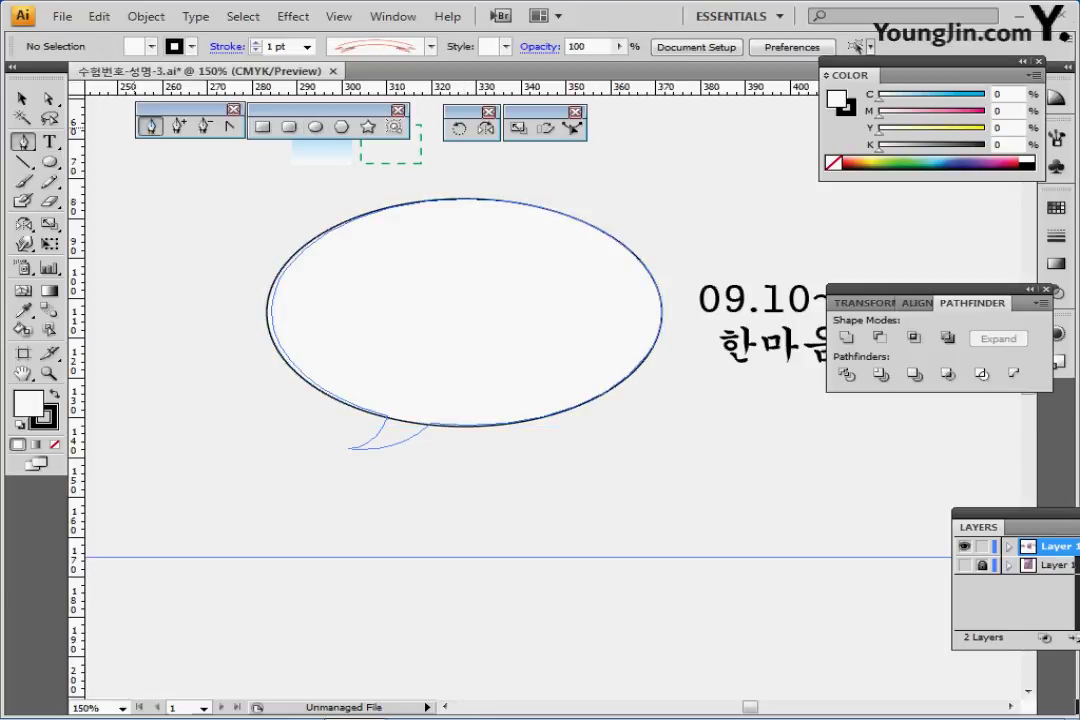
click(389, 404)
click(347, 447)
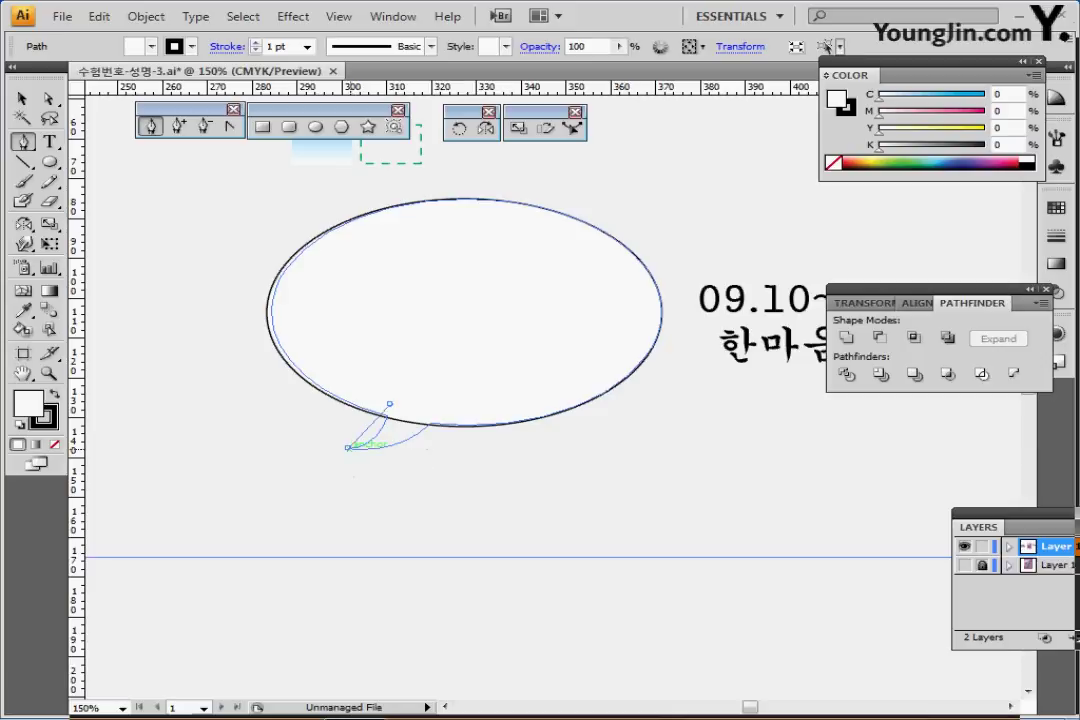
drag(347, 447, 309, 455)
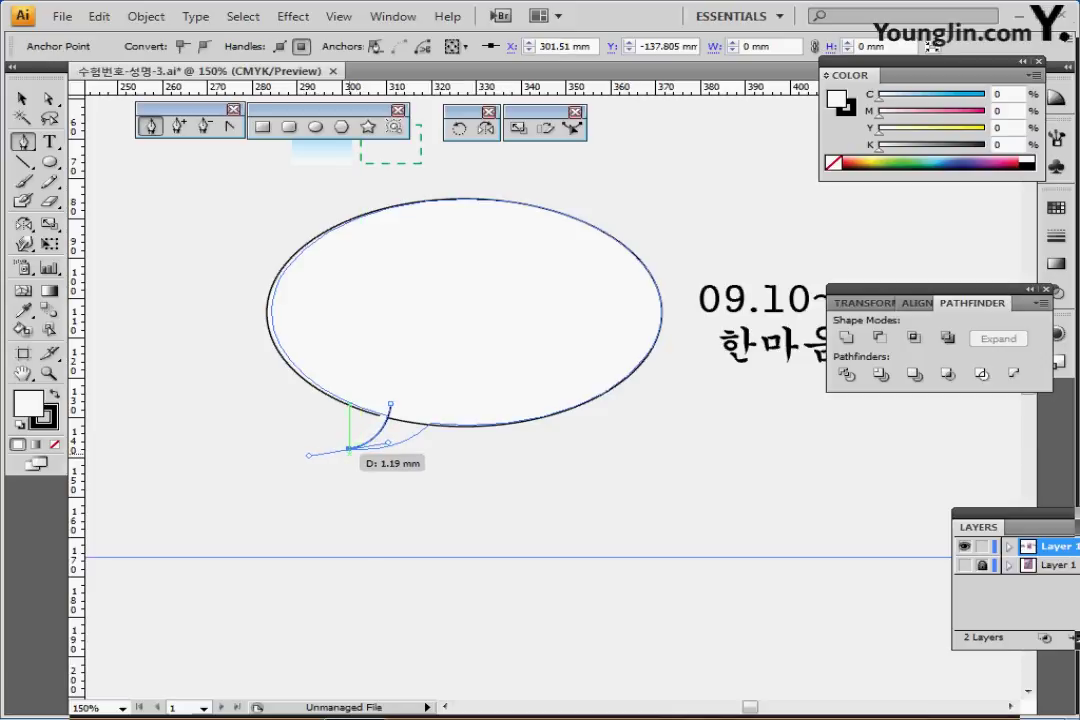
click(348, 448)
drag(447, 413, 483, 374)
click(447, 413)
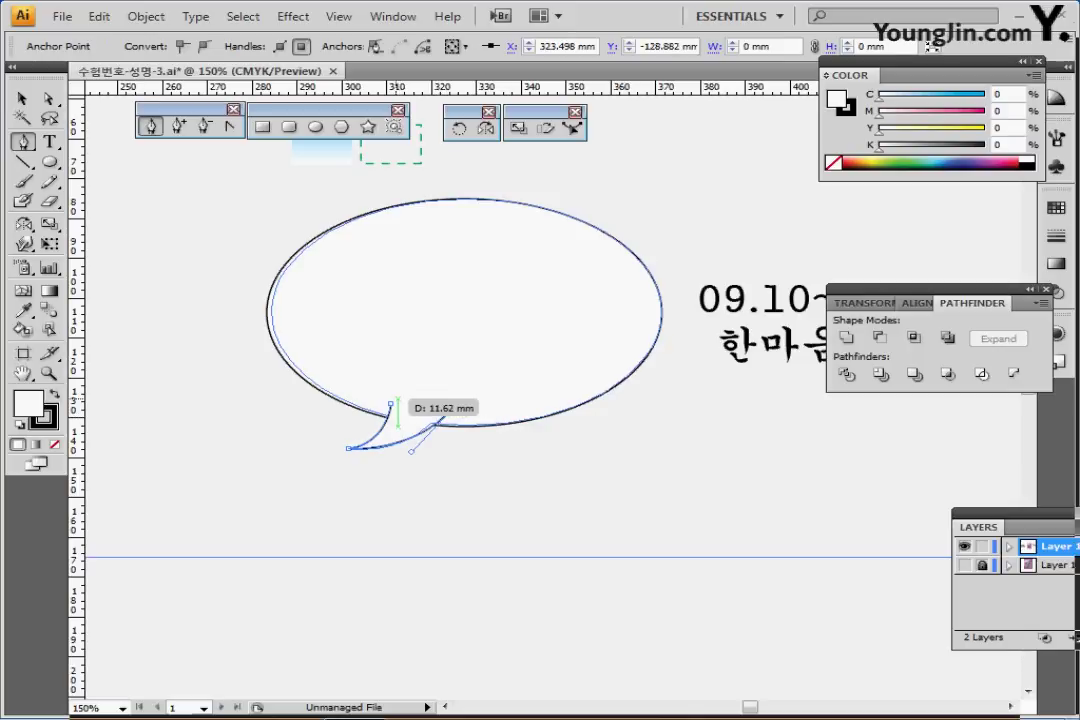
drag(398, 427, 396, 431)
click(391, 403)
ctrl+shift+click(430, 372)
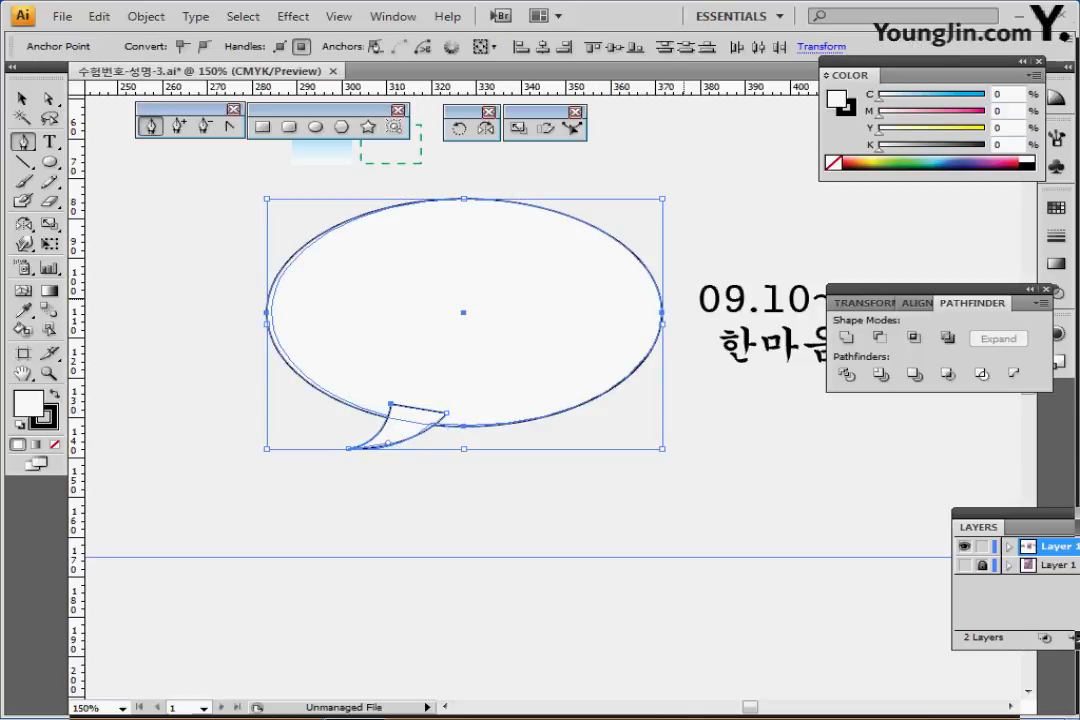
click(846, 338)
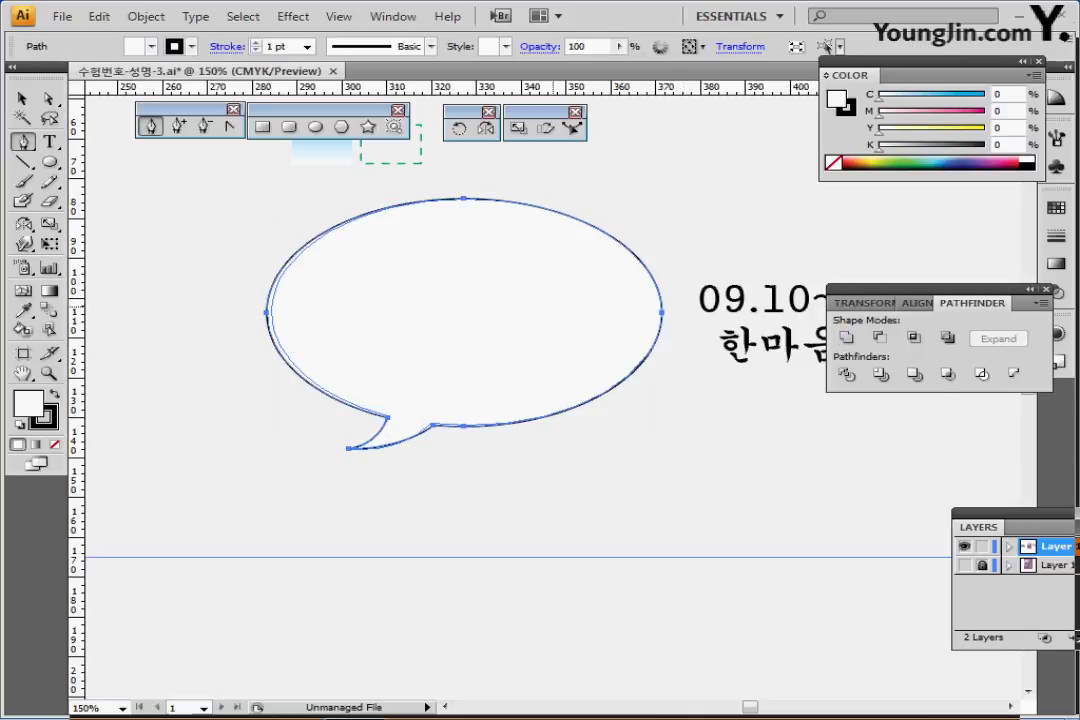
Fill the speech bubble with the blue-to-white gradient sampled from the swatch above it and set the gradient angle to 90°
scroll(500, 400, up, 2)
key(i)
click(330, 194)
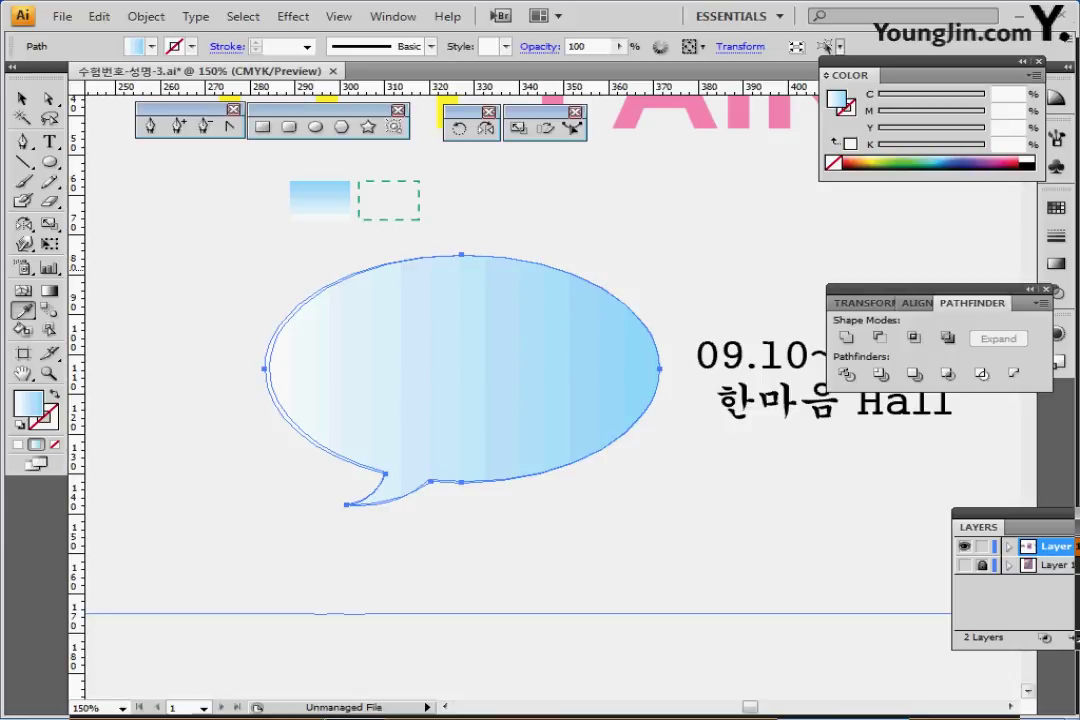
click(1056, 264)
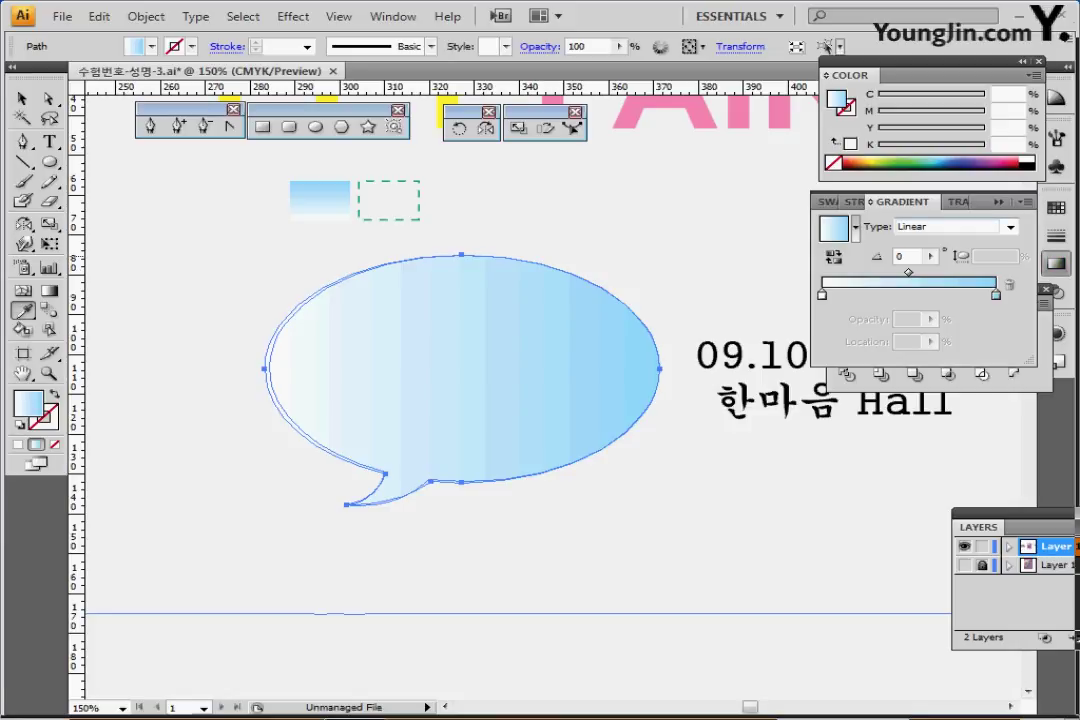
double_click(901, 257)
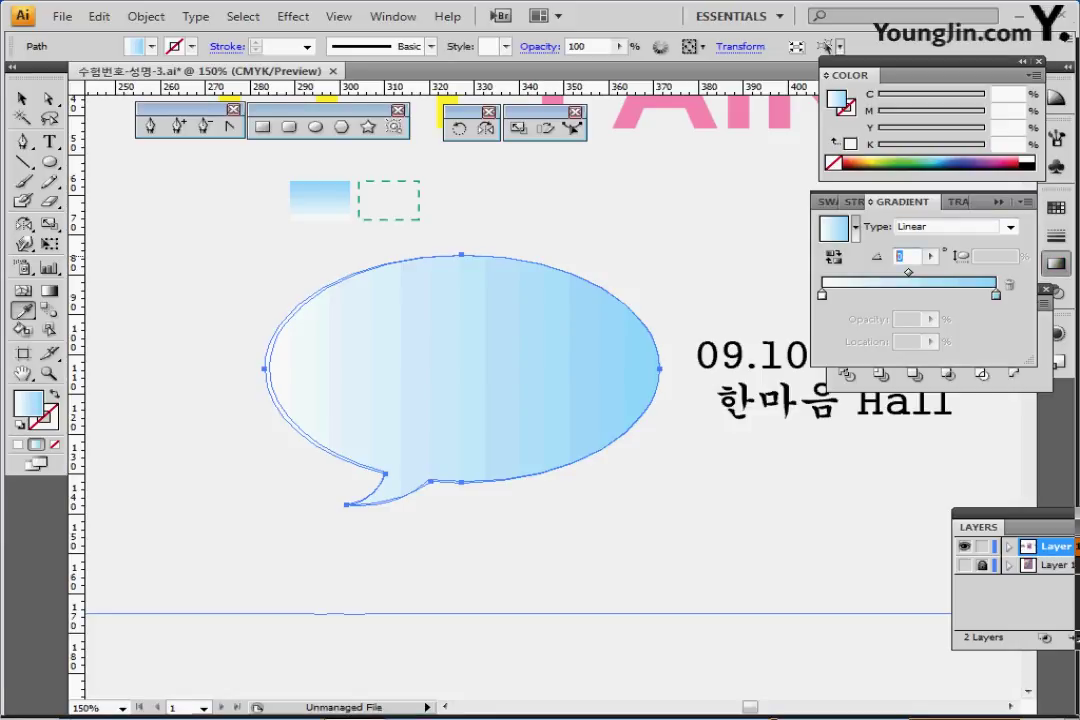
text(90)
key(Return)
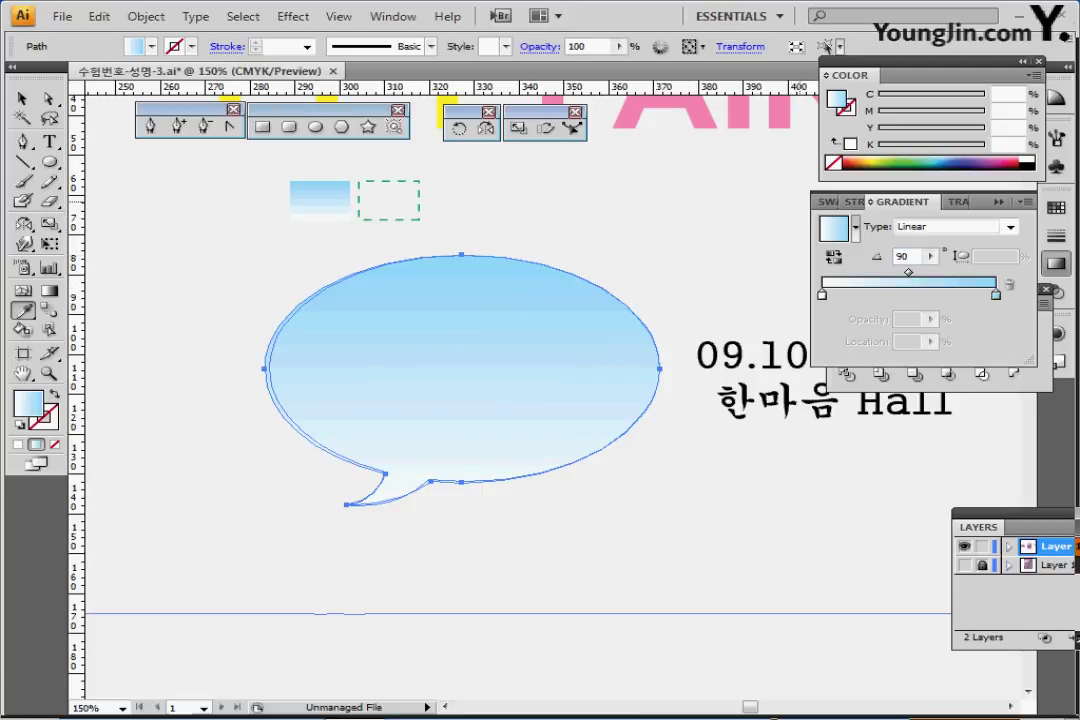
click(822, 295)
click(995, 295)
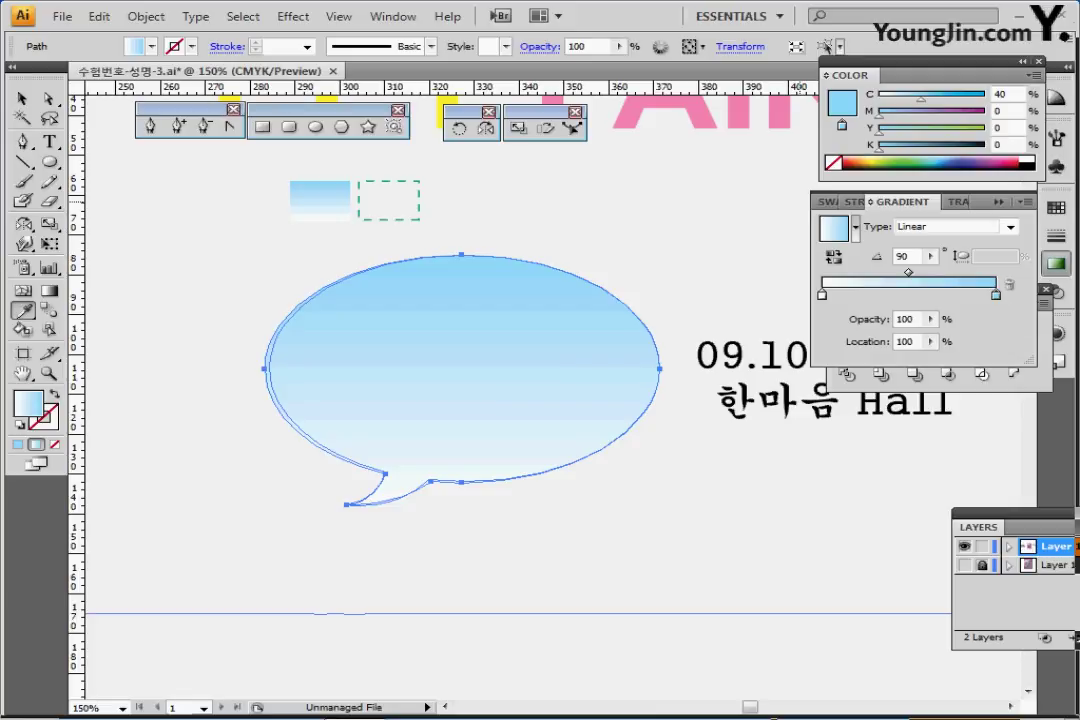
click(1056, 264)
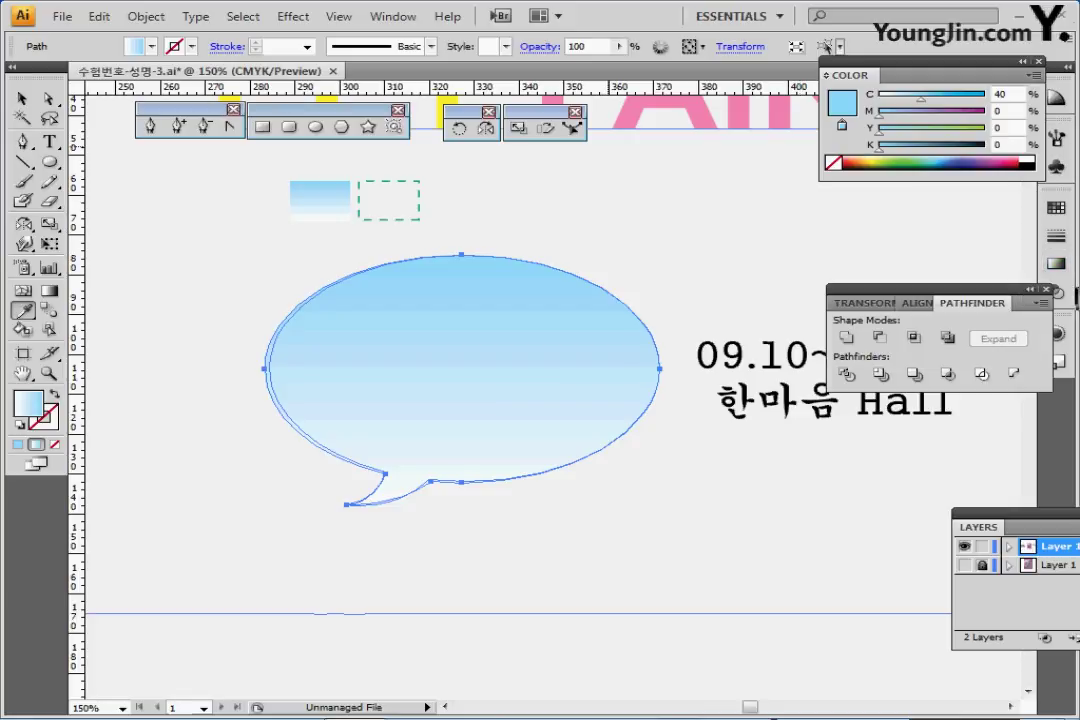
Create an inner copy of the speech bubble outline with a path offset of -2 mm
click(146, 16)
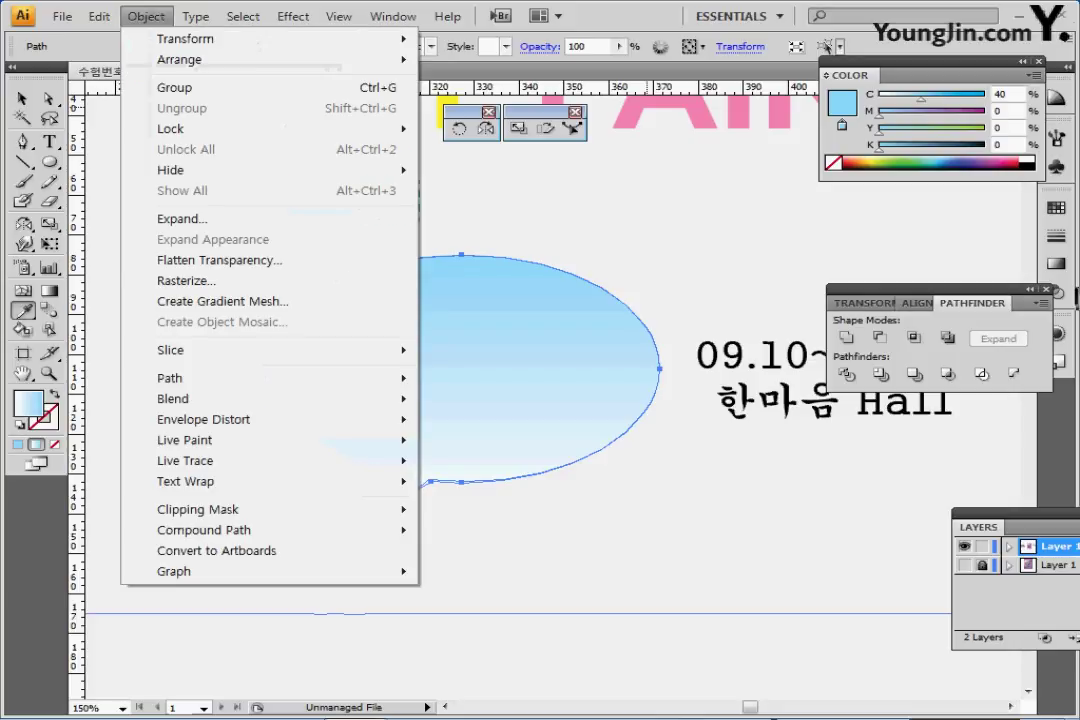
mouse_move(200, 378)
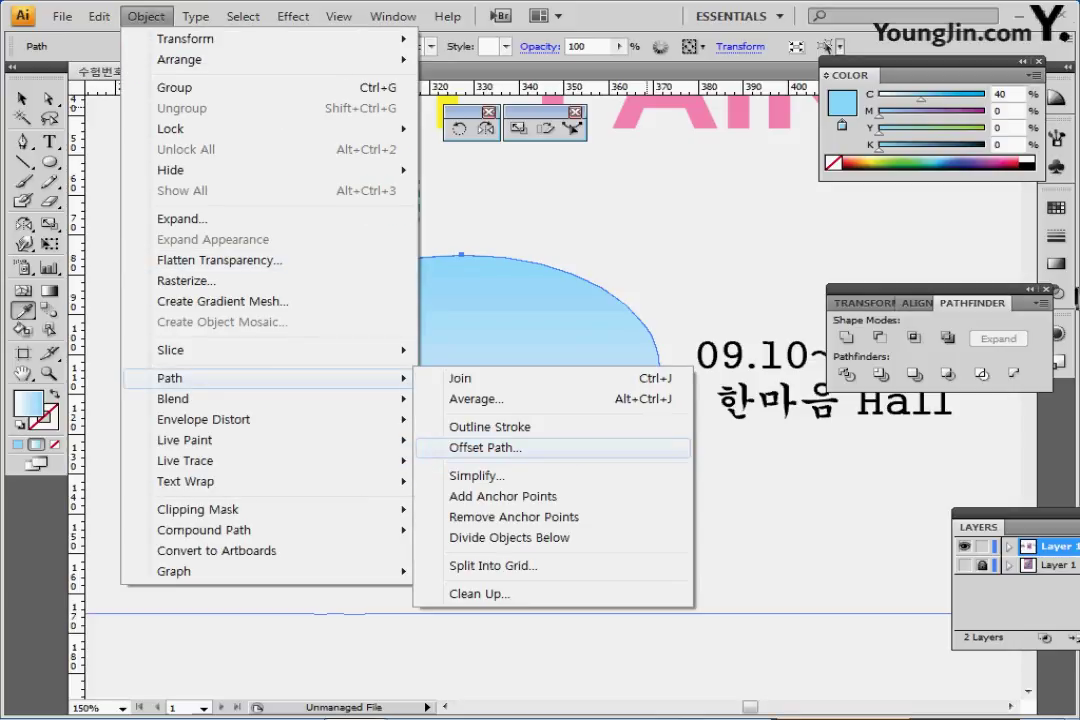
click(485, 447)
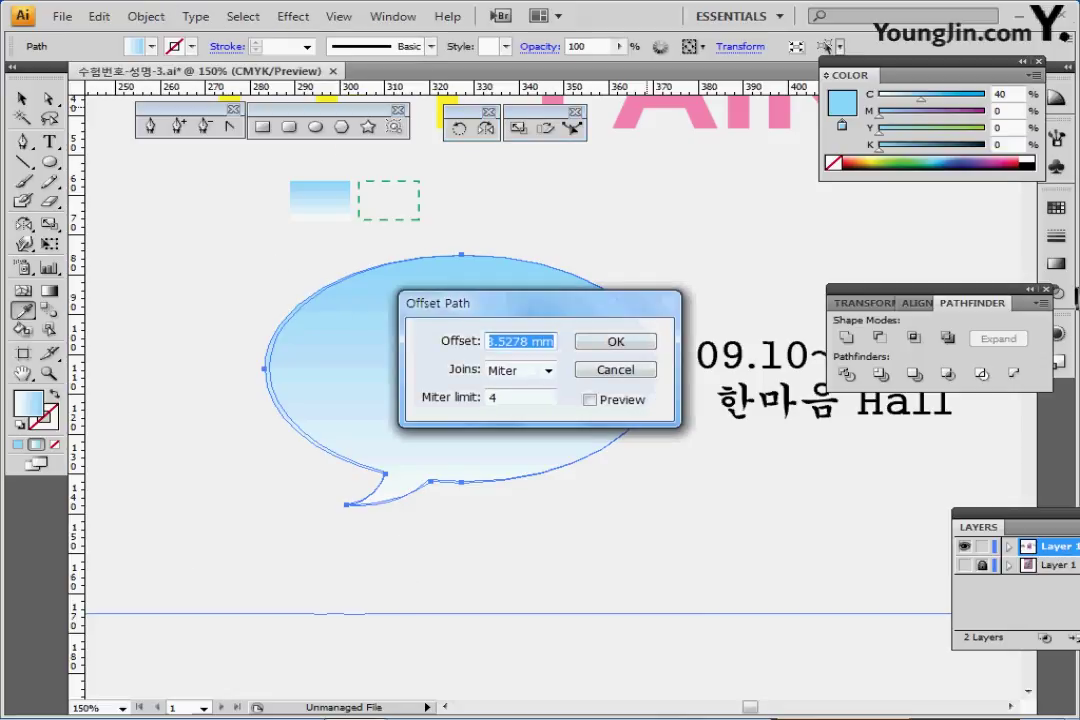
text(-2)
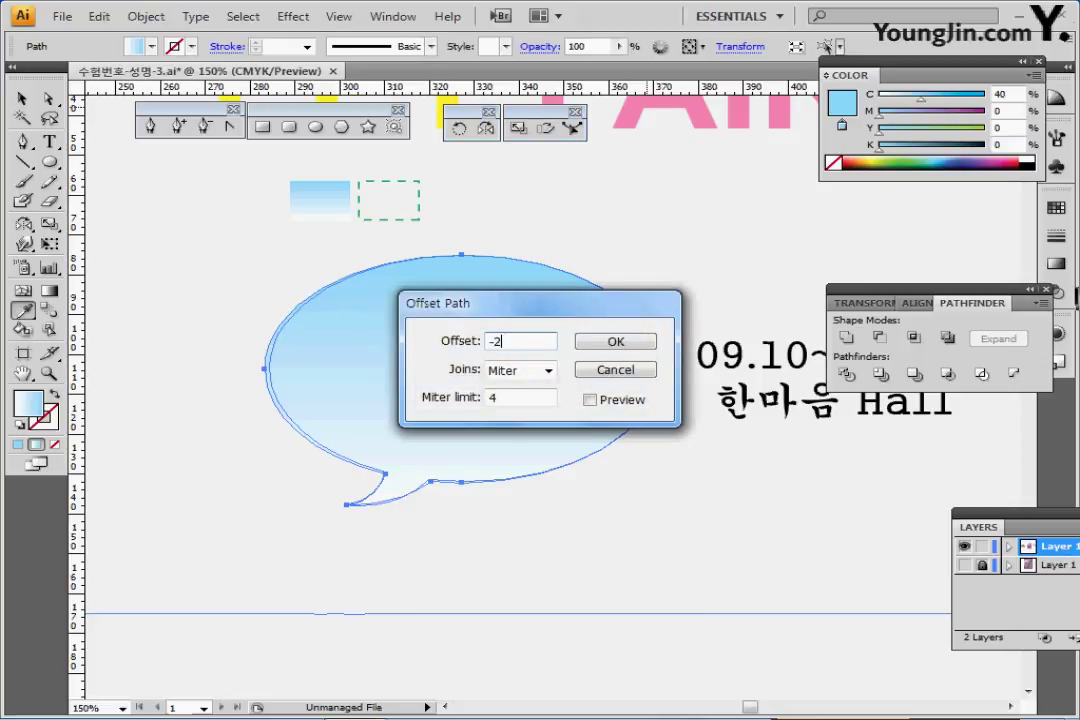
key(Return)
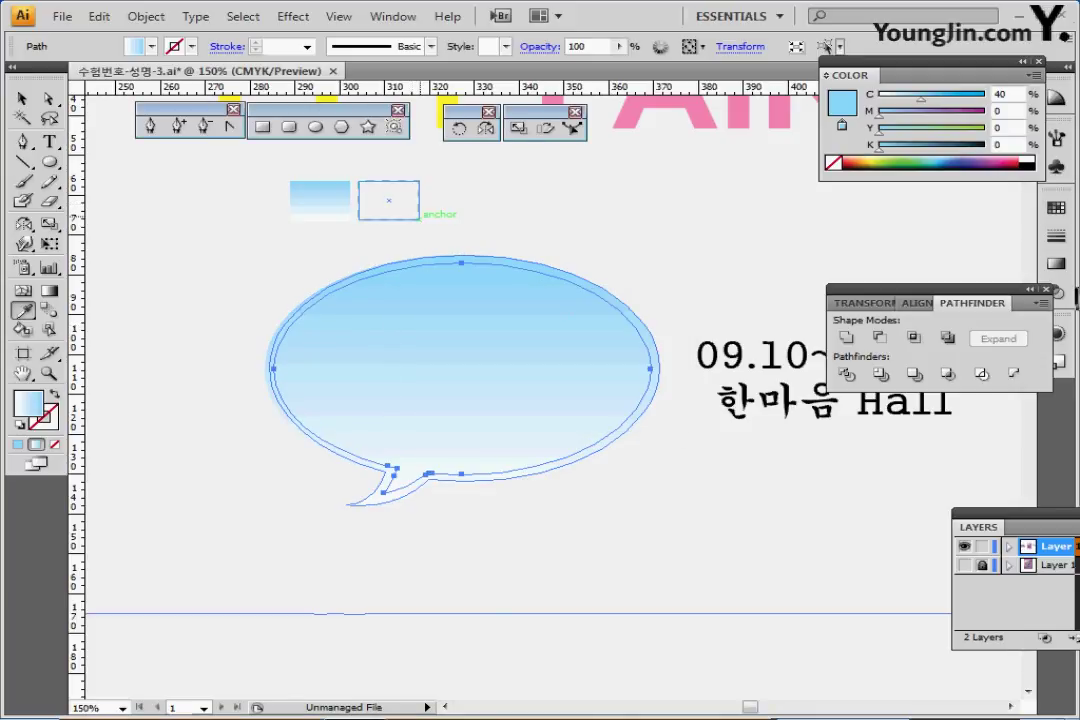
Give the inset bubble outline the dashed green 1 pt stroke without fill, sampled from the dashed sample rectangle
click(418, 204)
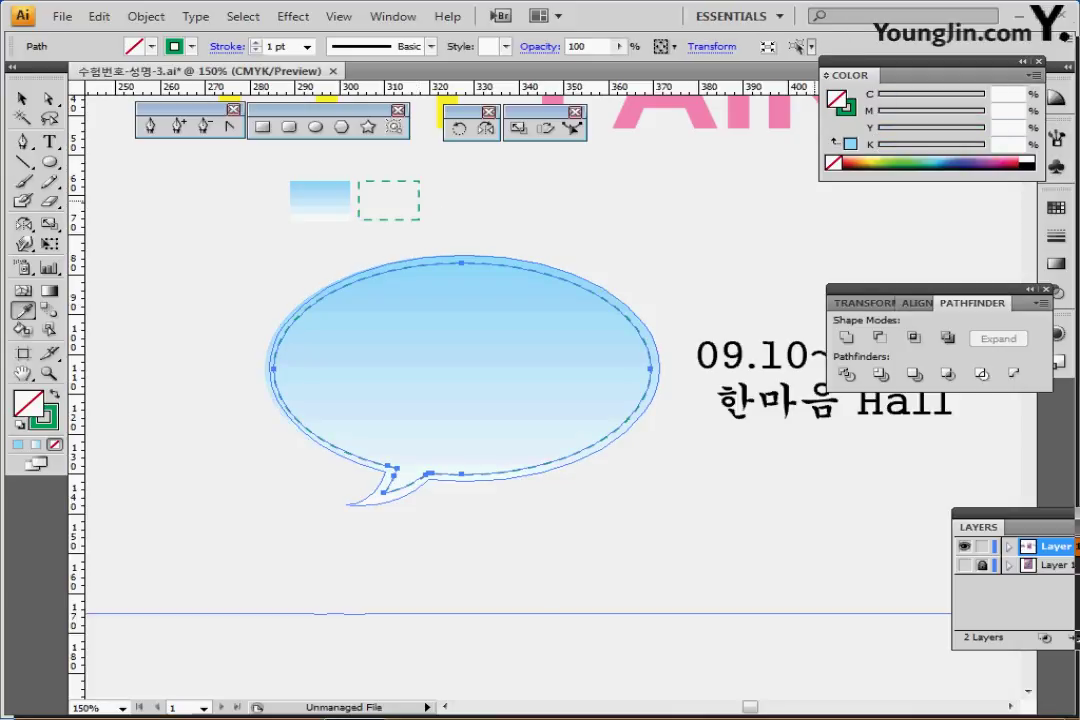
key(x)
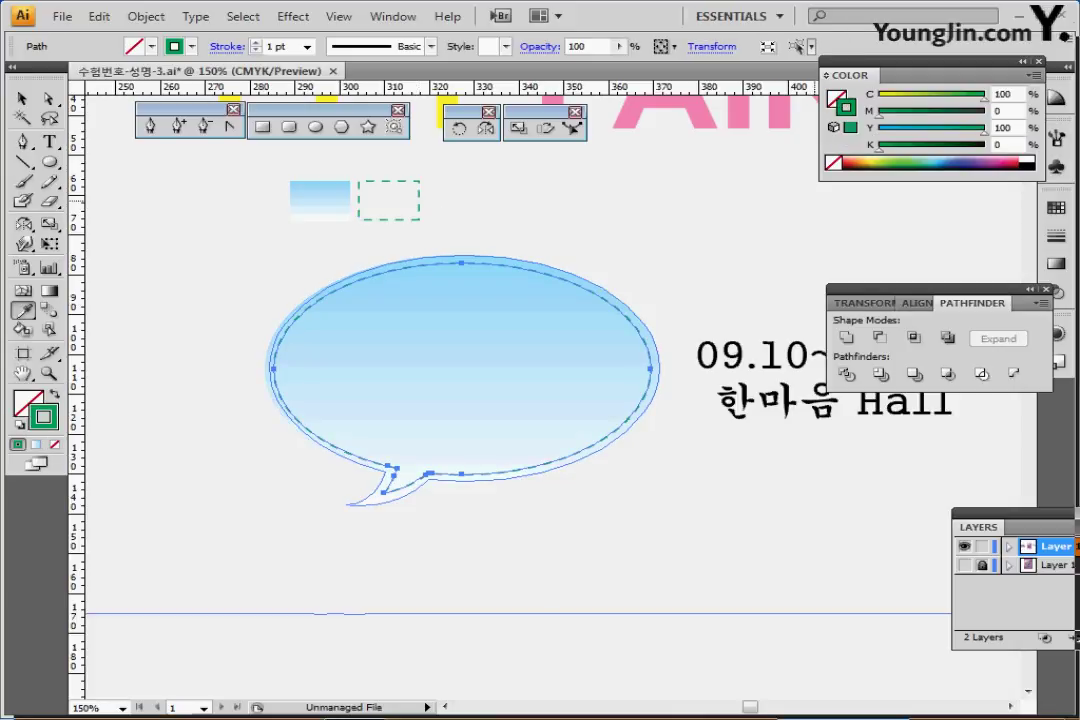
click(1056, 208)
click(1056, 236)
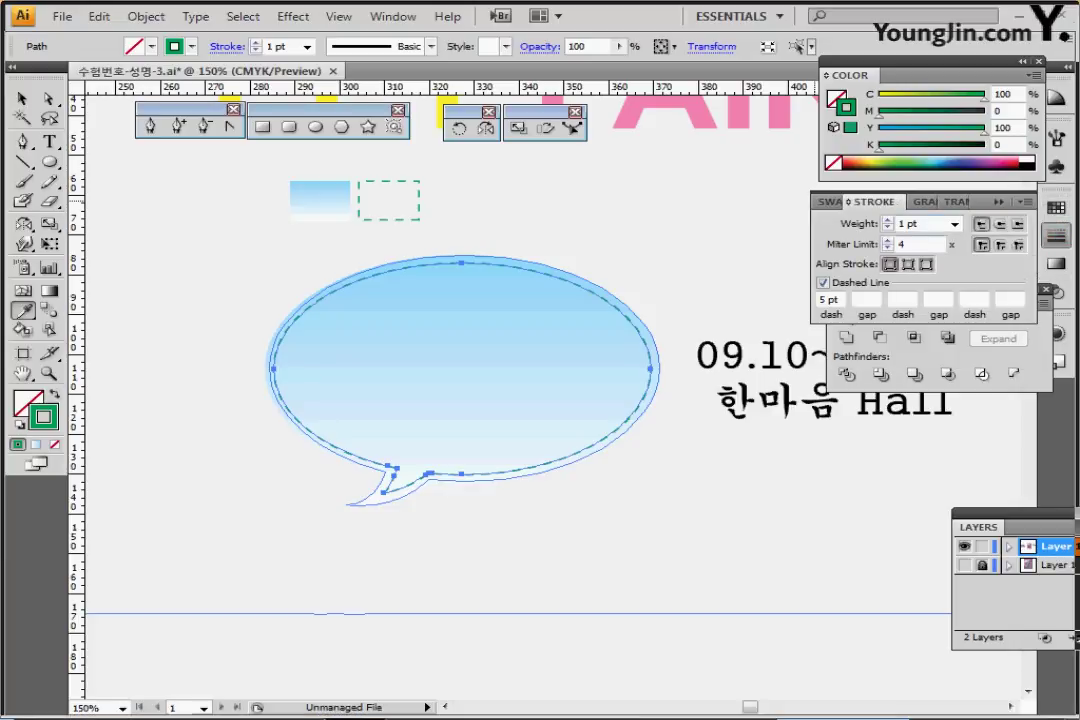
double_click(908, 224)
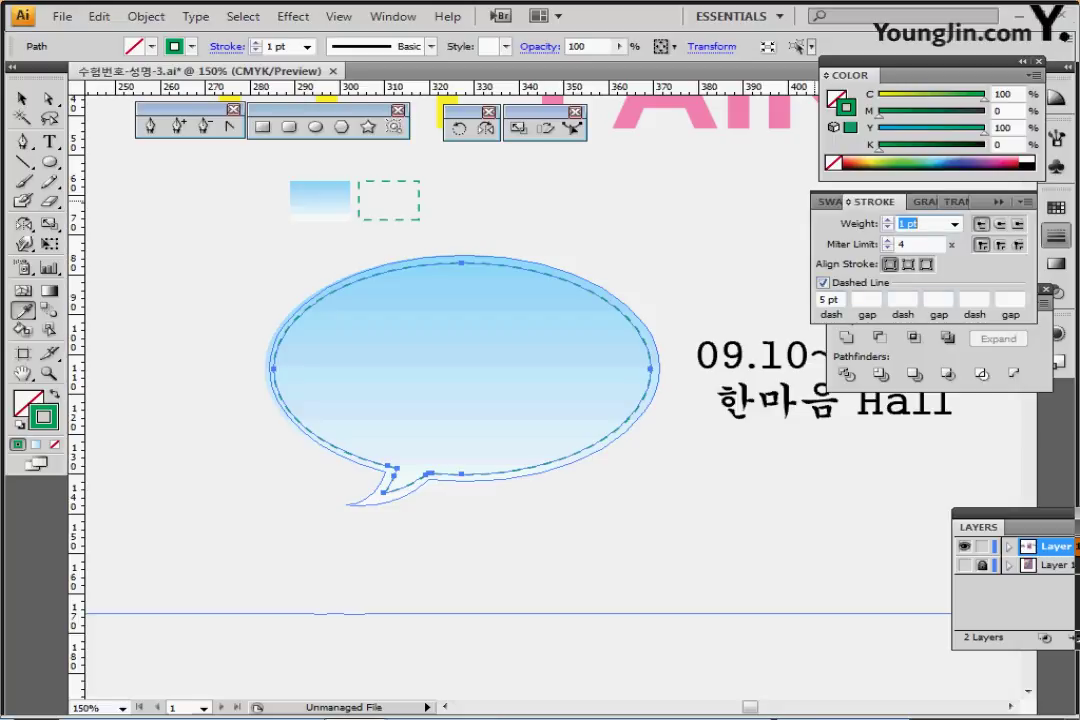
click(1056, 236)
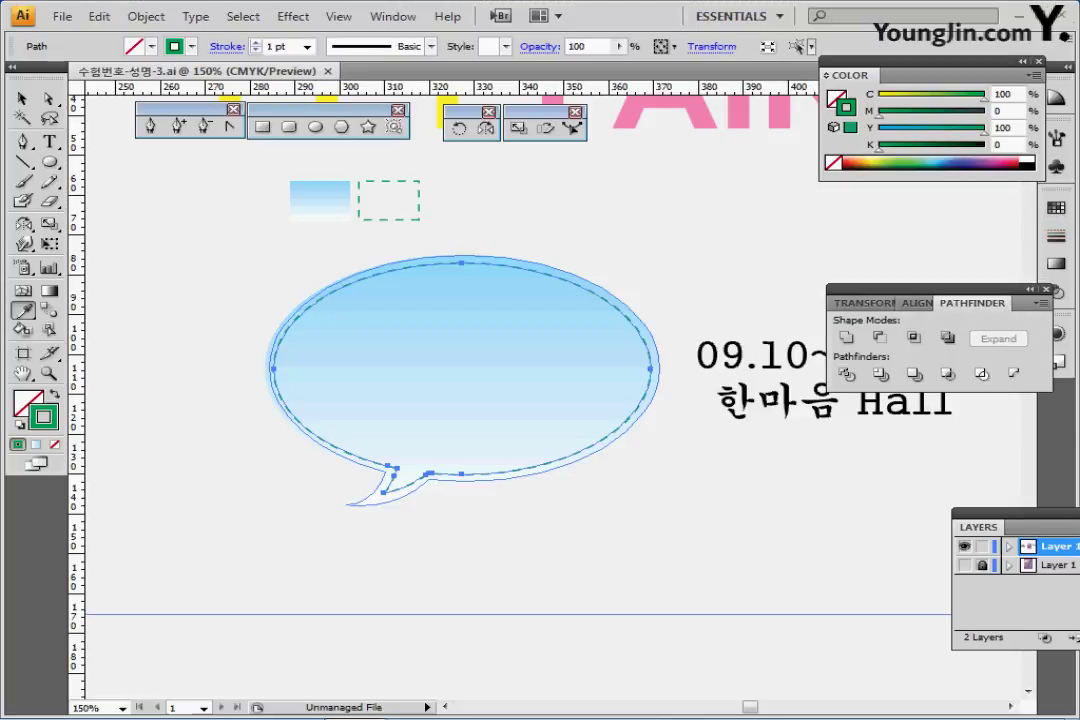
Move the event date and Hall text into the middle of the speech bubble and check its paragraph alignment
ctrl+click(730, 360)
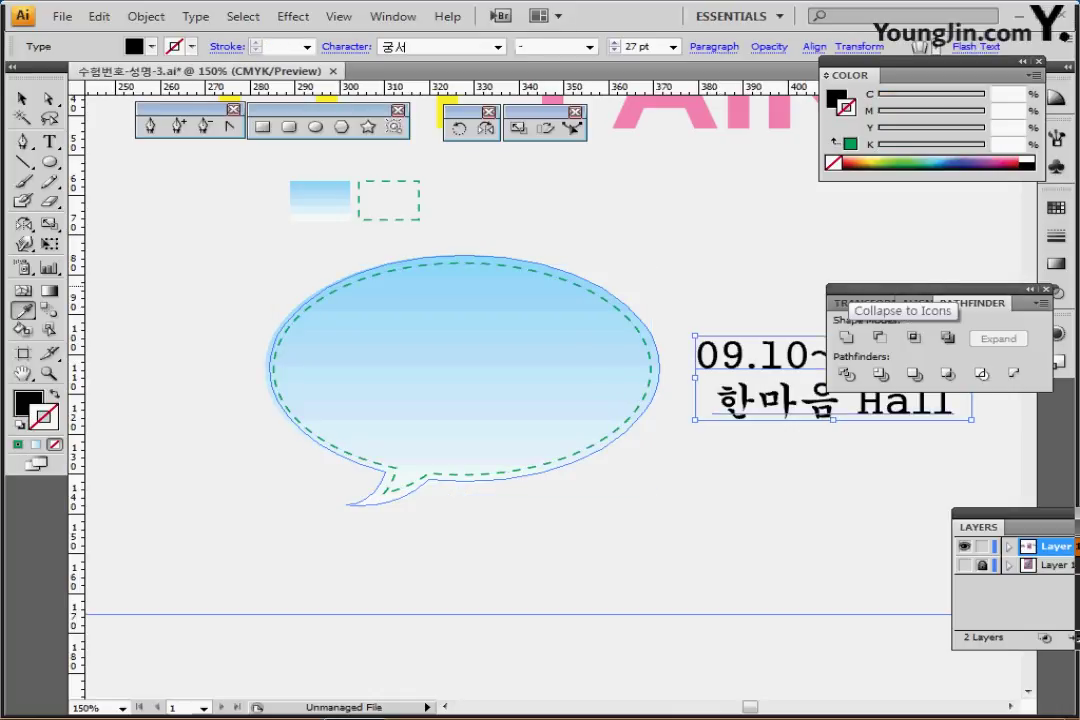
drag(762, 360, 407, 363)
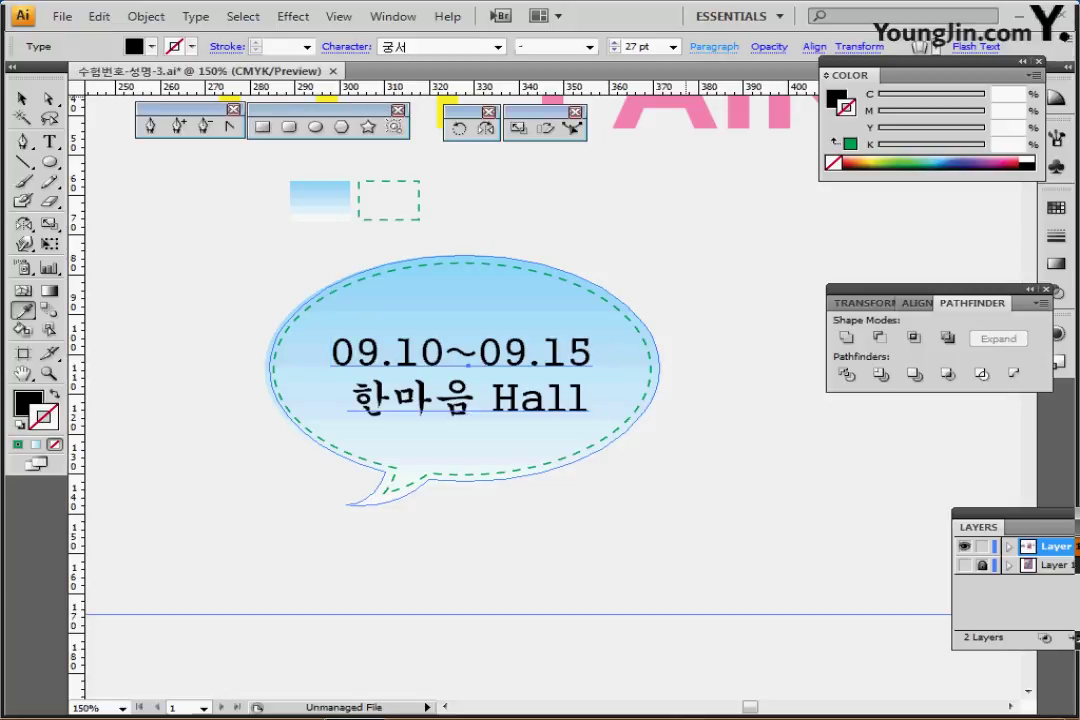
click(714, 46)
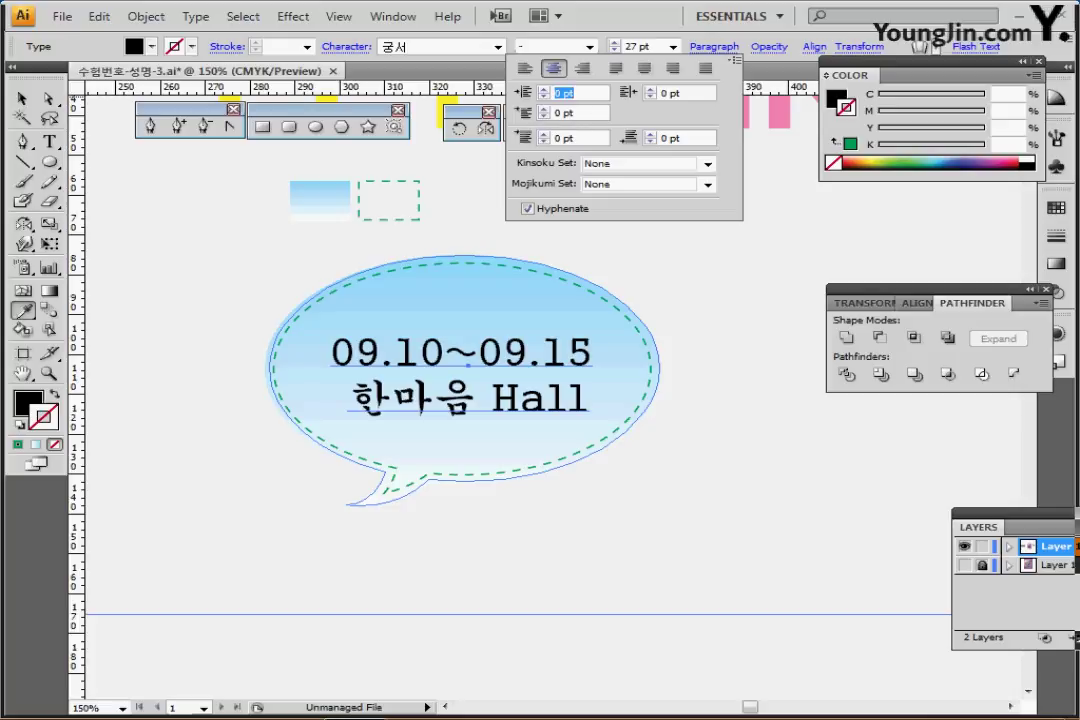
click(714, 47)
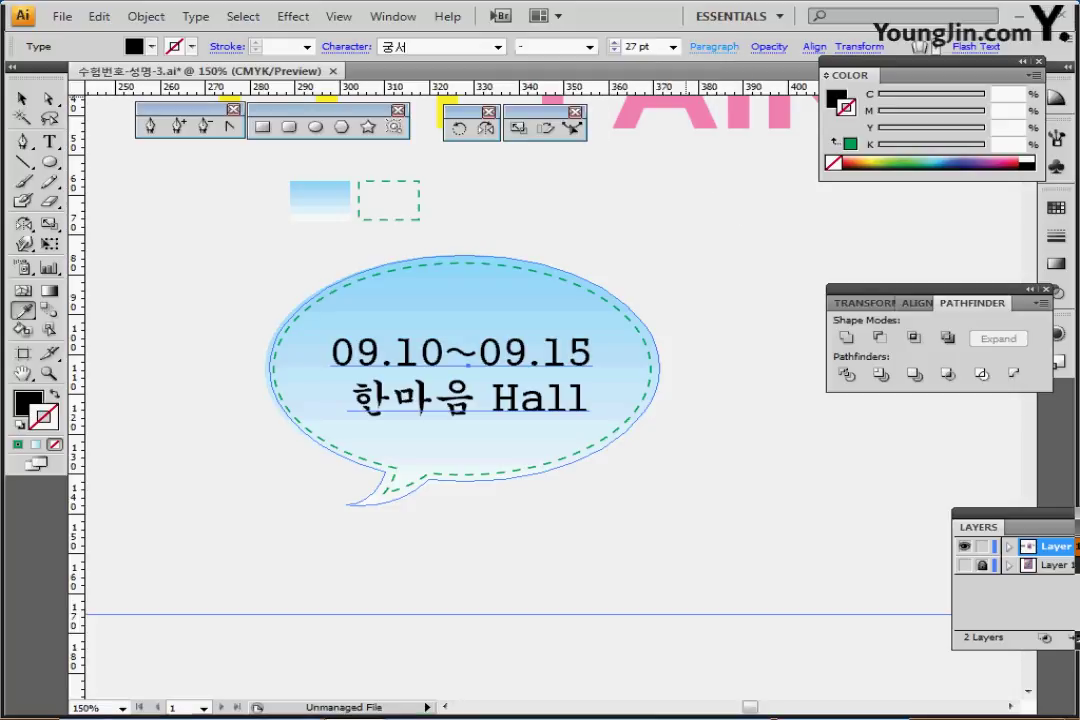
Select the speech bubble with its dashed outline and text, and rotate them together by -15°
mouse_move(218, 256)
mouse_down()
mouse_move(355, 333)
mouse_move(218, 256)
mouse_up()
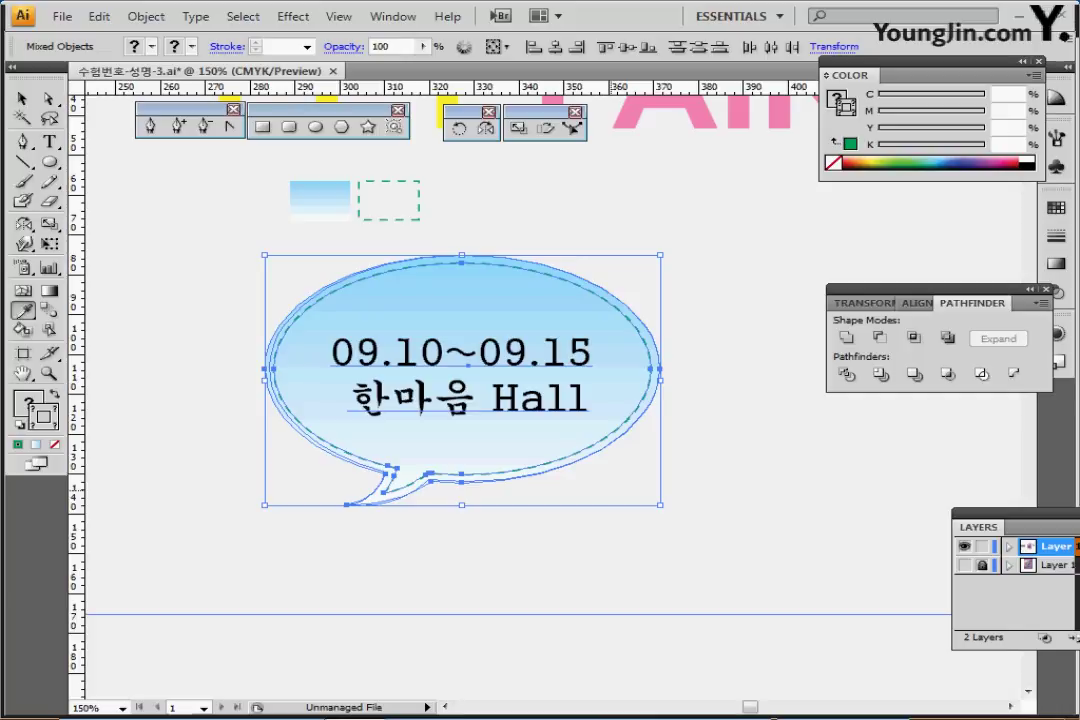
key(r)
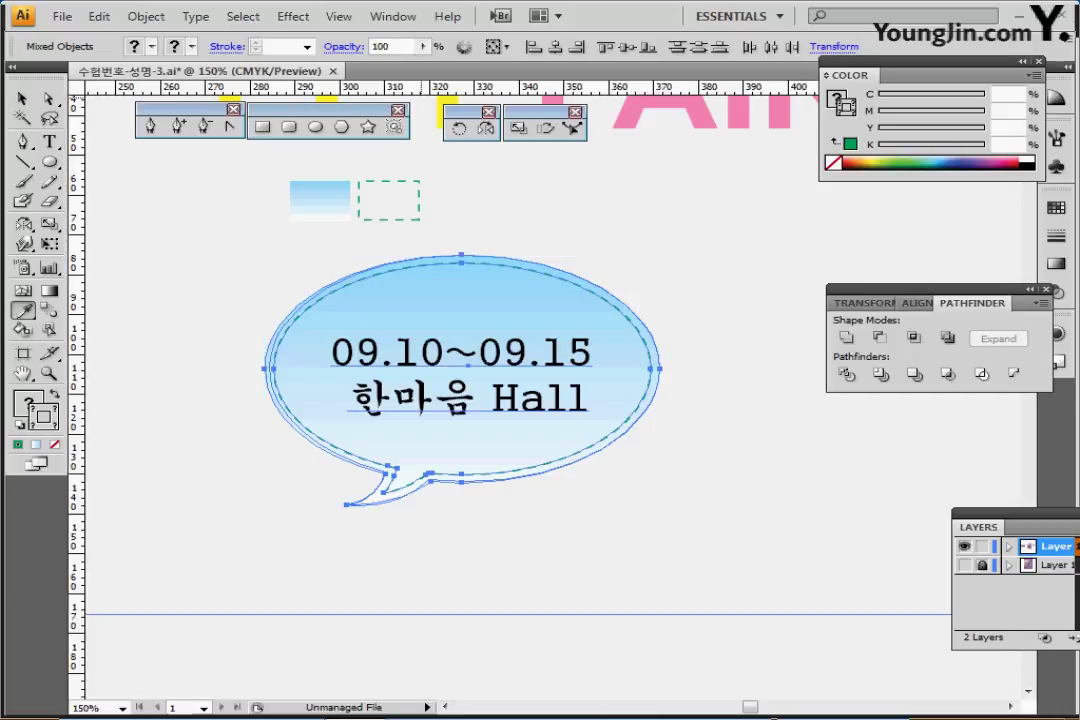
double_click(459, 128)
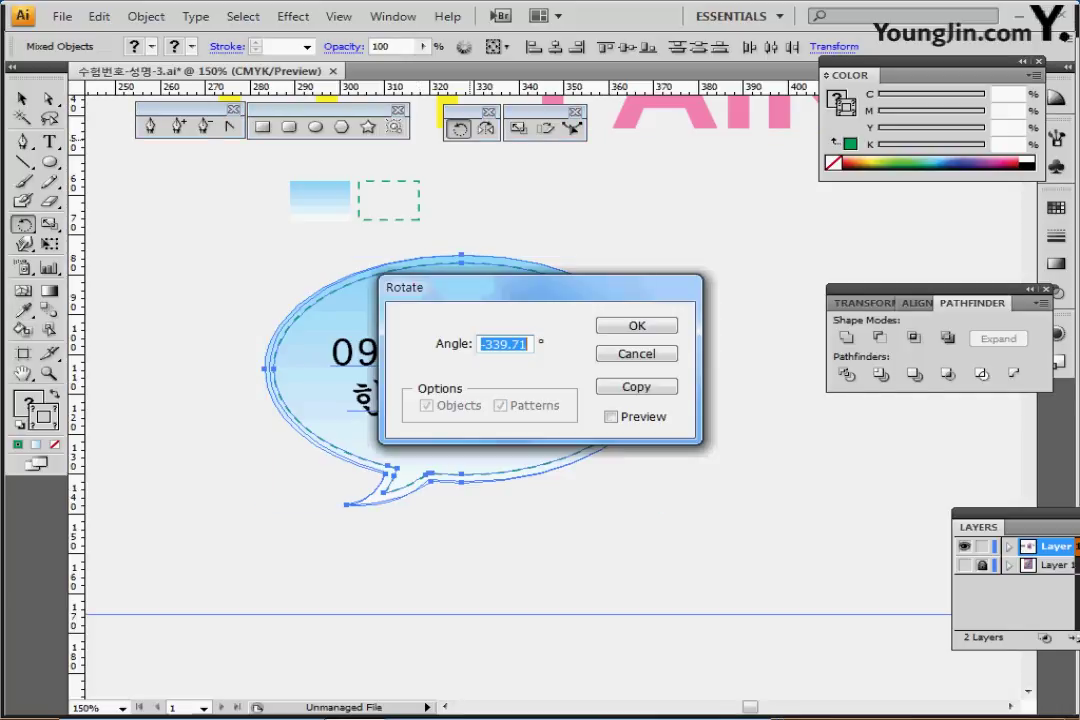
text(-15)
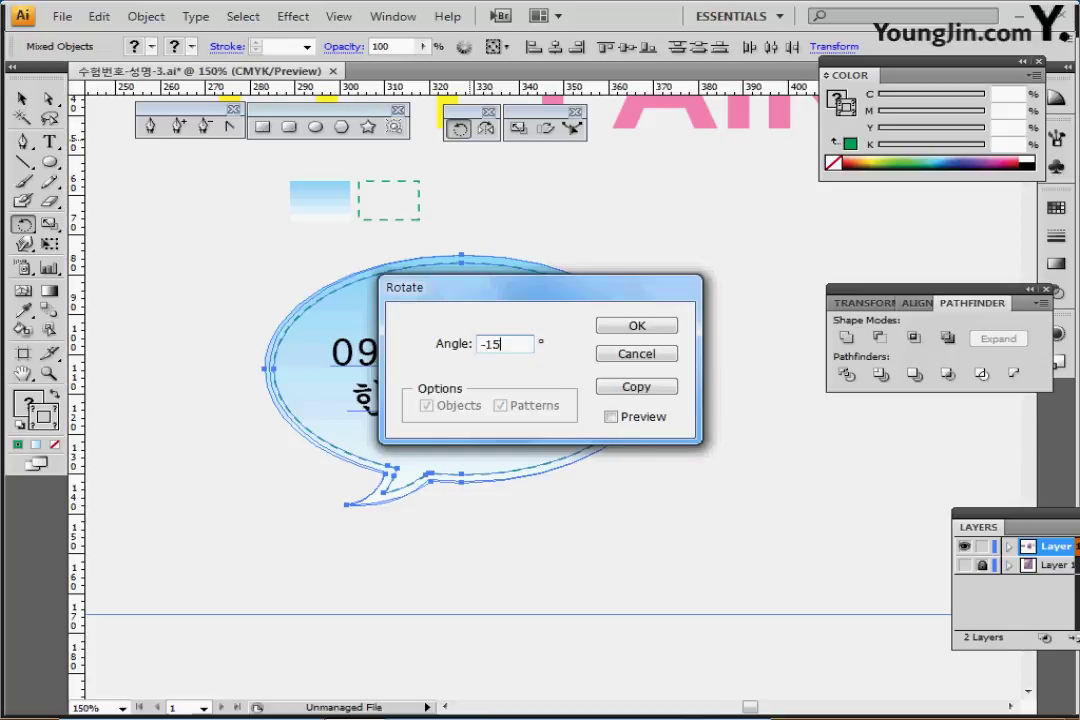
key(Return)
Move the rotated speech bubble onto the poster beside the rabbit's ear, align it with the reference layer's bubble, and save
scroll(498, 350, down, 2)
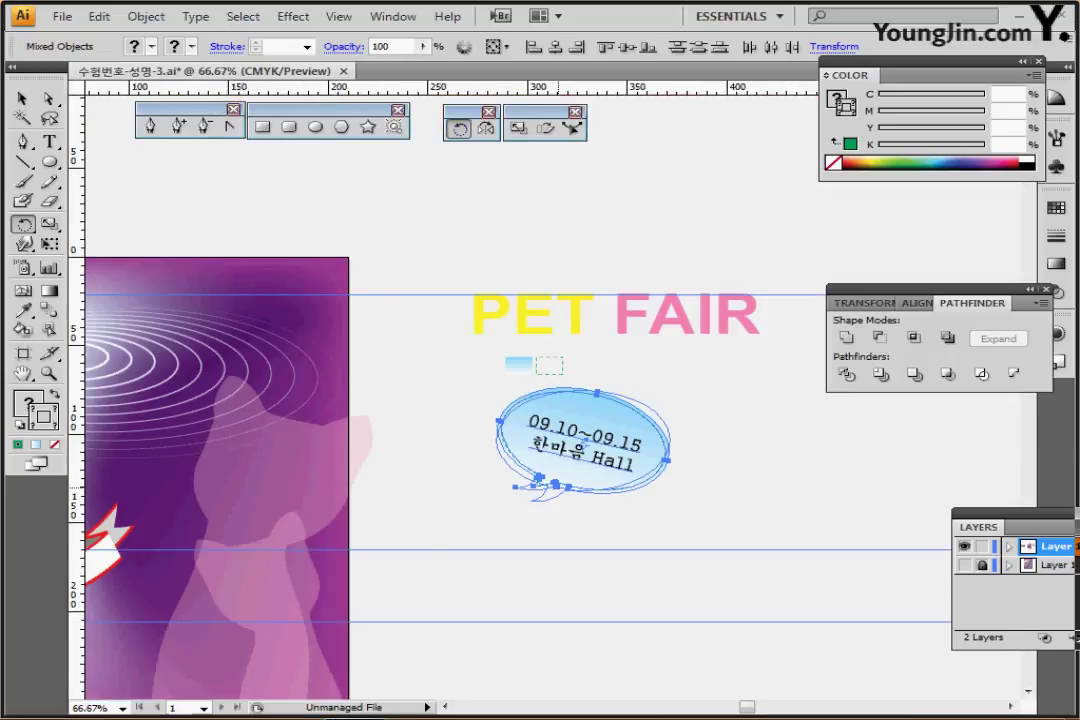
drag(556, 450, 290, 332)
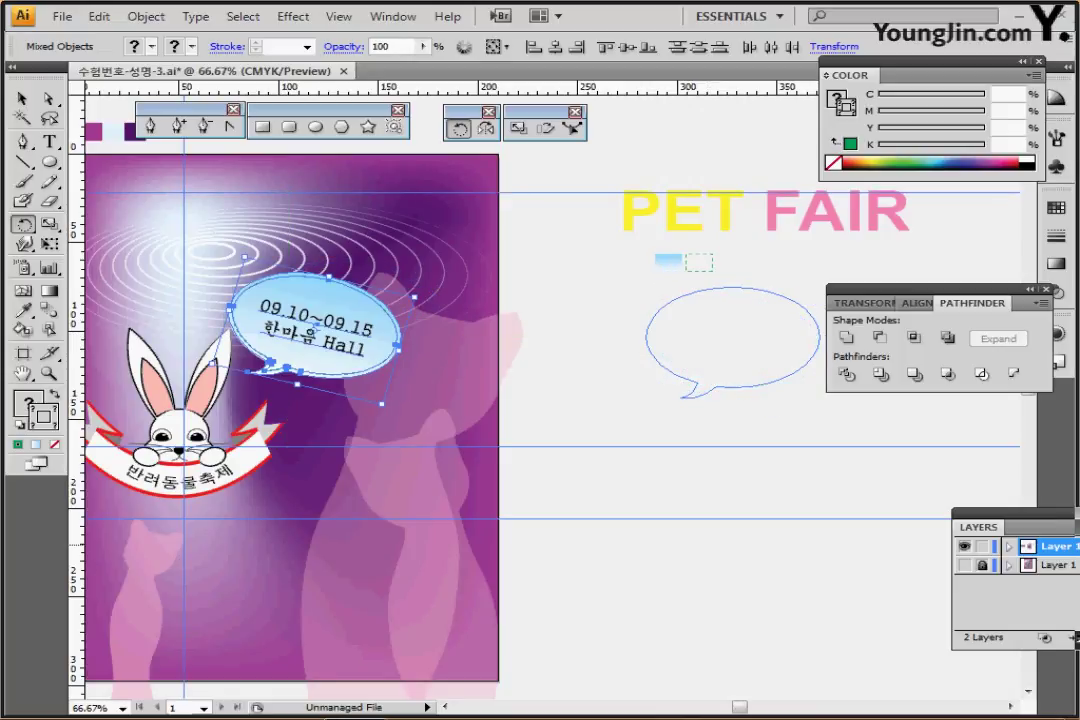
ctrl+click(964, 565)
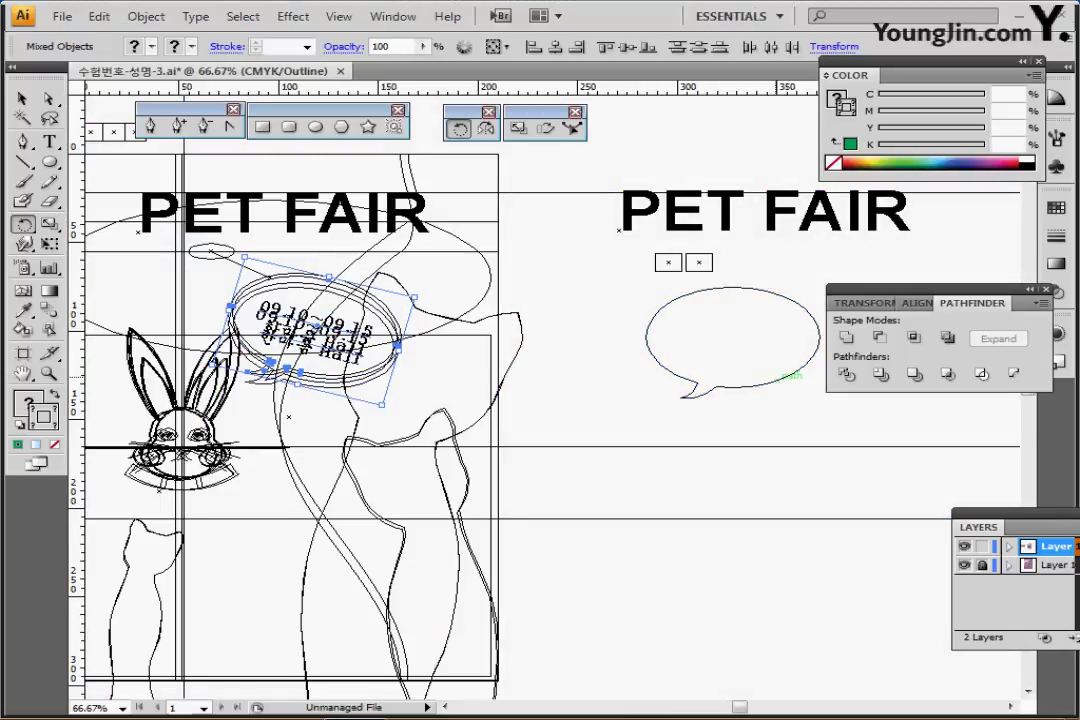
key(Down)
key(Down)
key(Down)
key(Down)
key(Down)
key(Down)
key(Down)
key(Down)
key(Left)
key(Left)
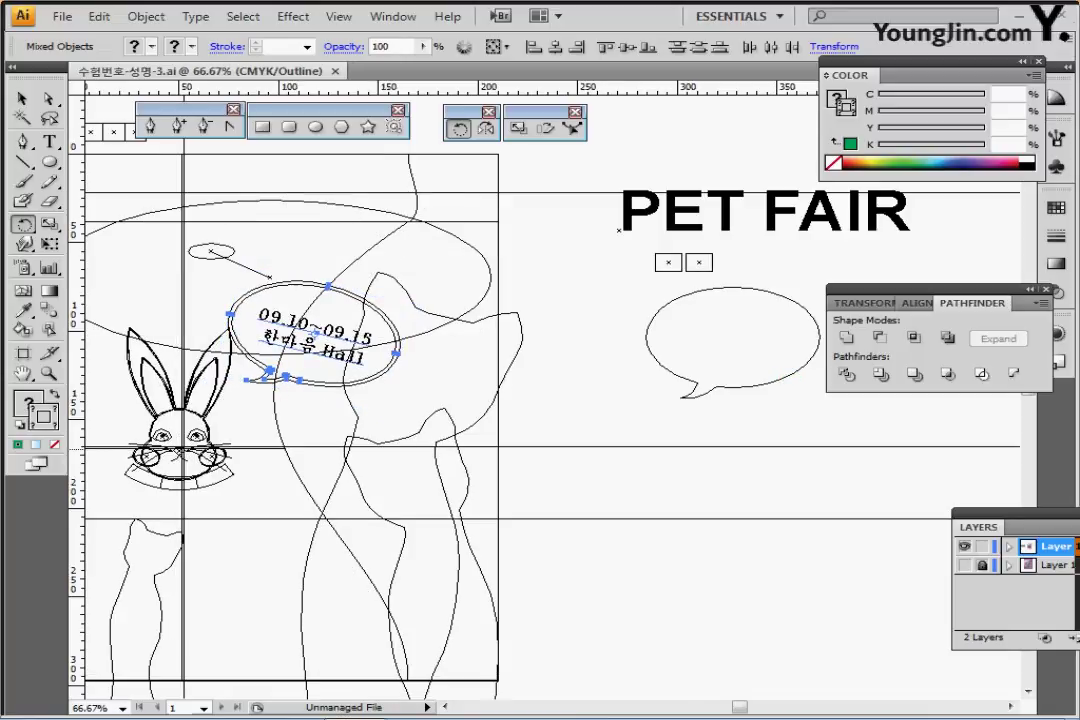
key(ctrl+y)
drag(487, 412, 620, 341)
key(ctrl+s)
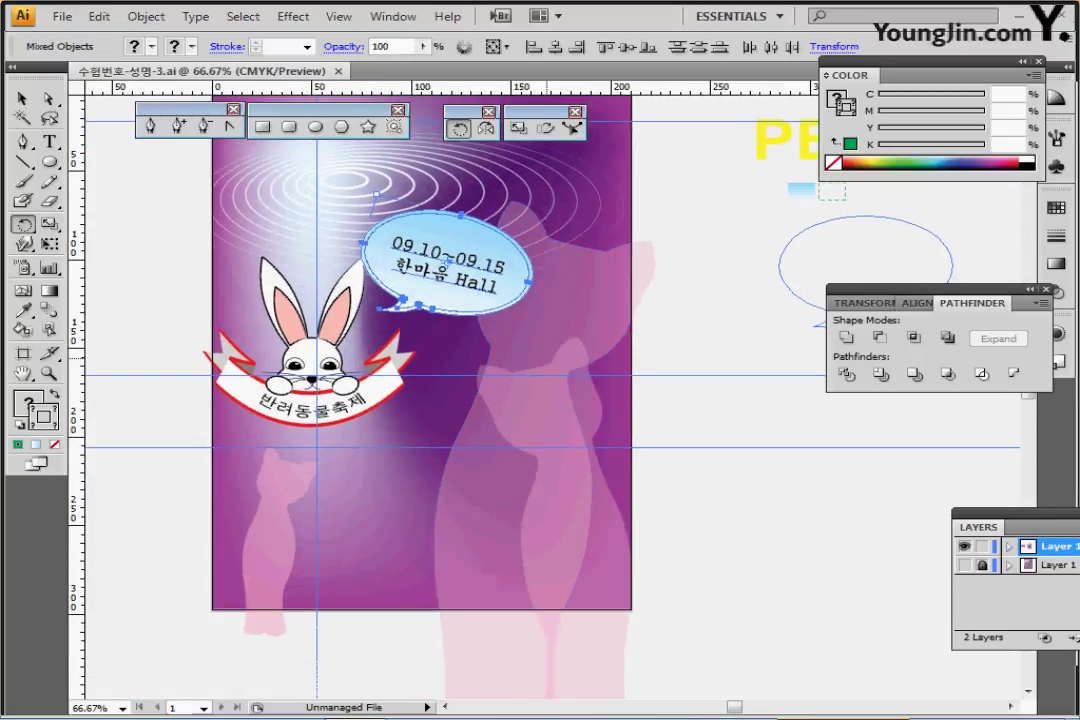
Move the PET FAIR title onto the upper part of the poster, above the concentric ellipses
drag(546, 366, 546, 465)
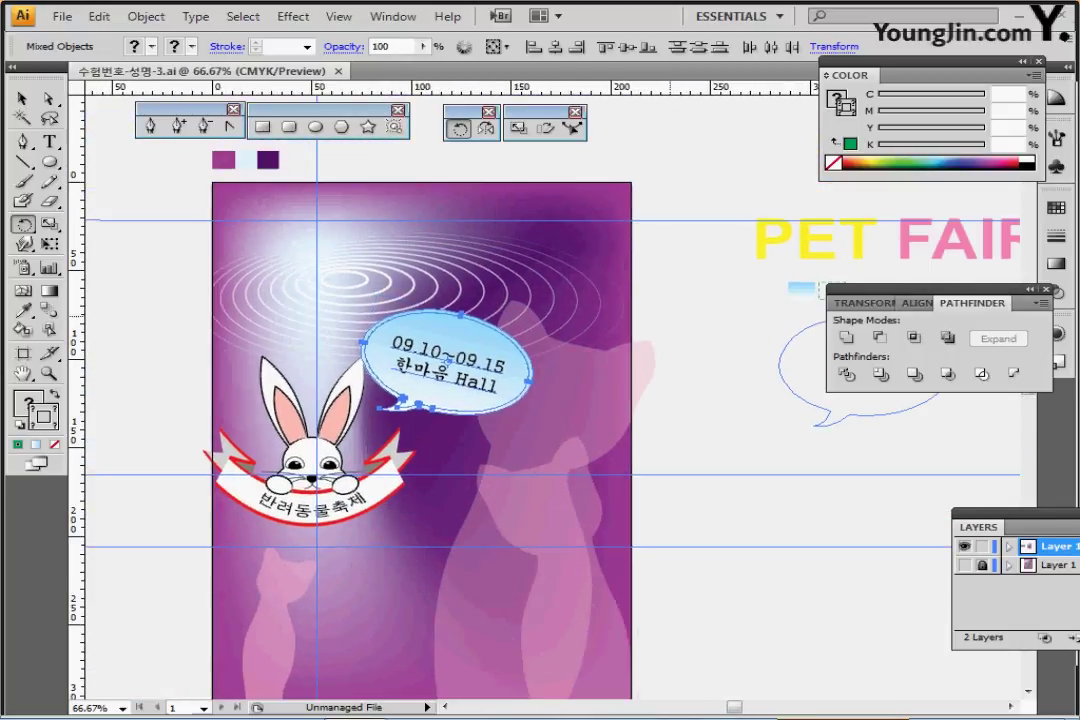
ctrl+click(725, 300)
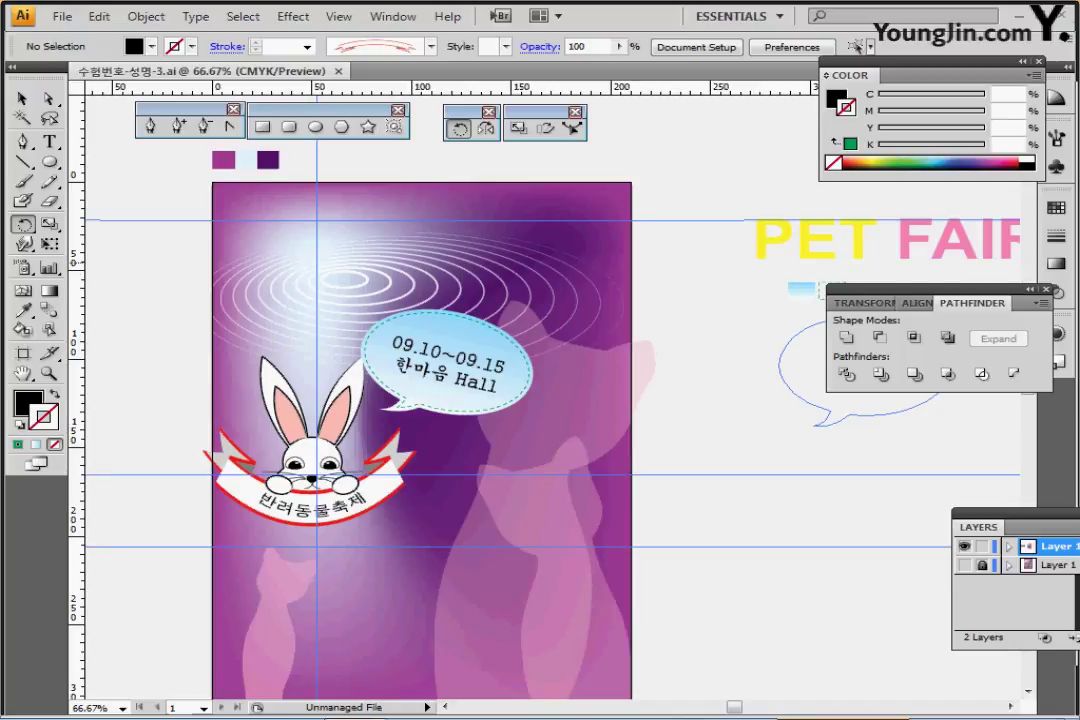
ctrl+click(783, 257)
key(ctrl)
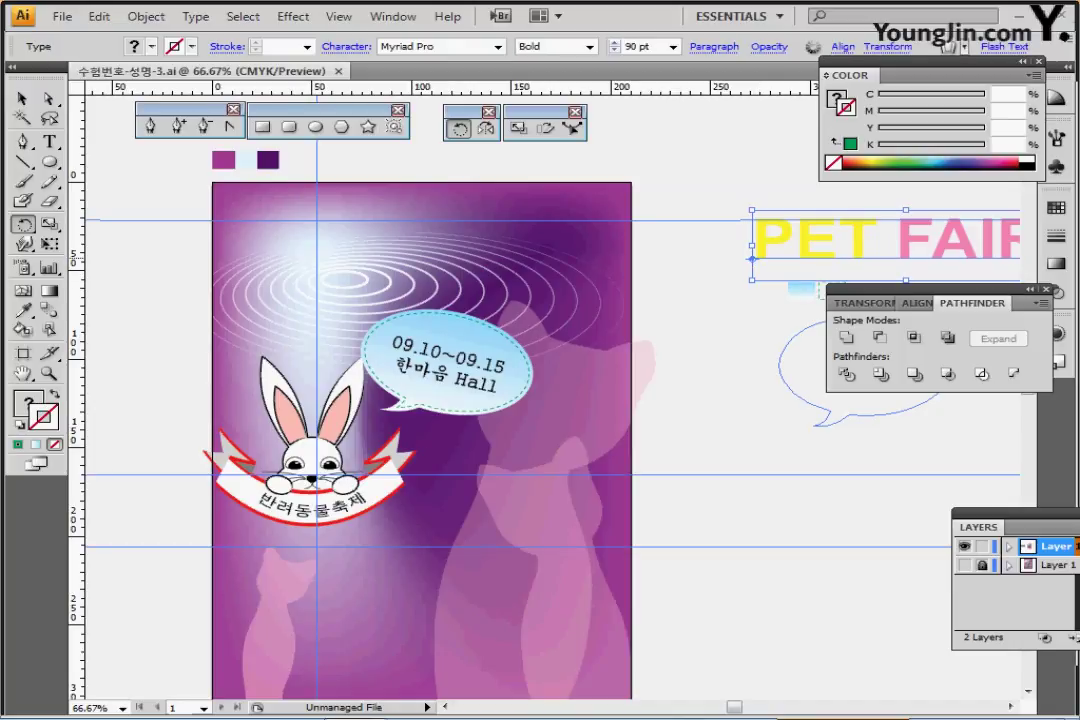
drag(900, 245, 433, 239)
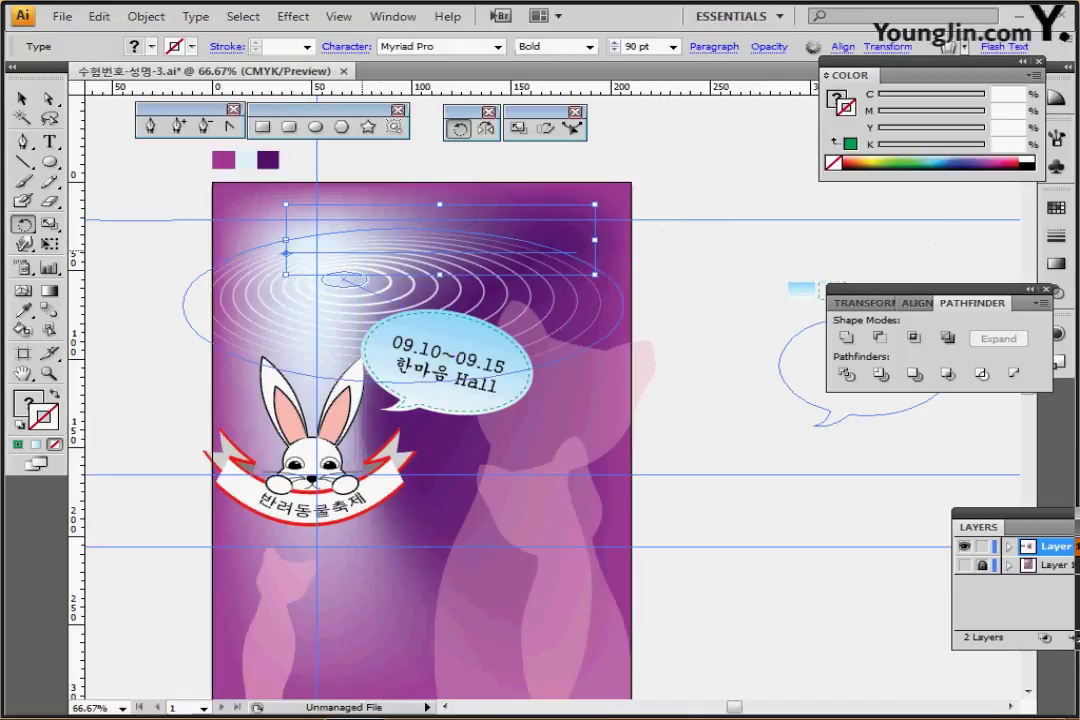
Warp the PET FAIR title with a horizontal Flag envelope, using 50% bend and -20% horizontal distortion
drag(496, 290, 530, 255)
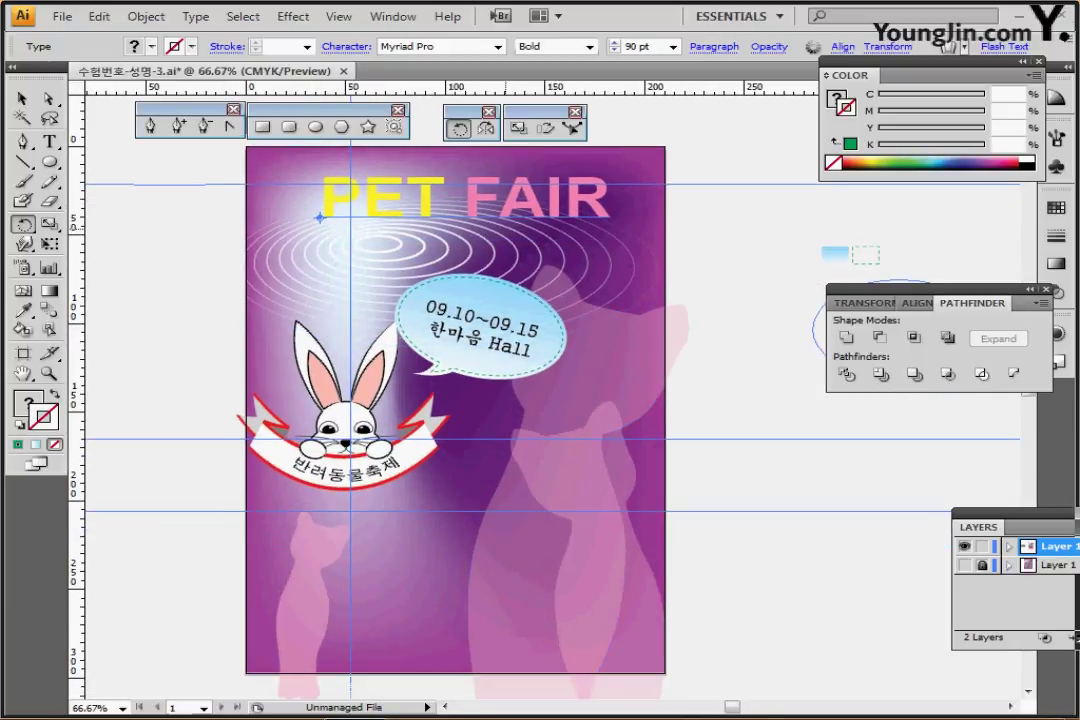
click(146, 16)
mouse_move(200, 419)
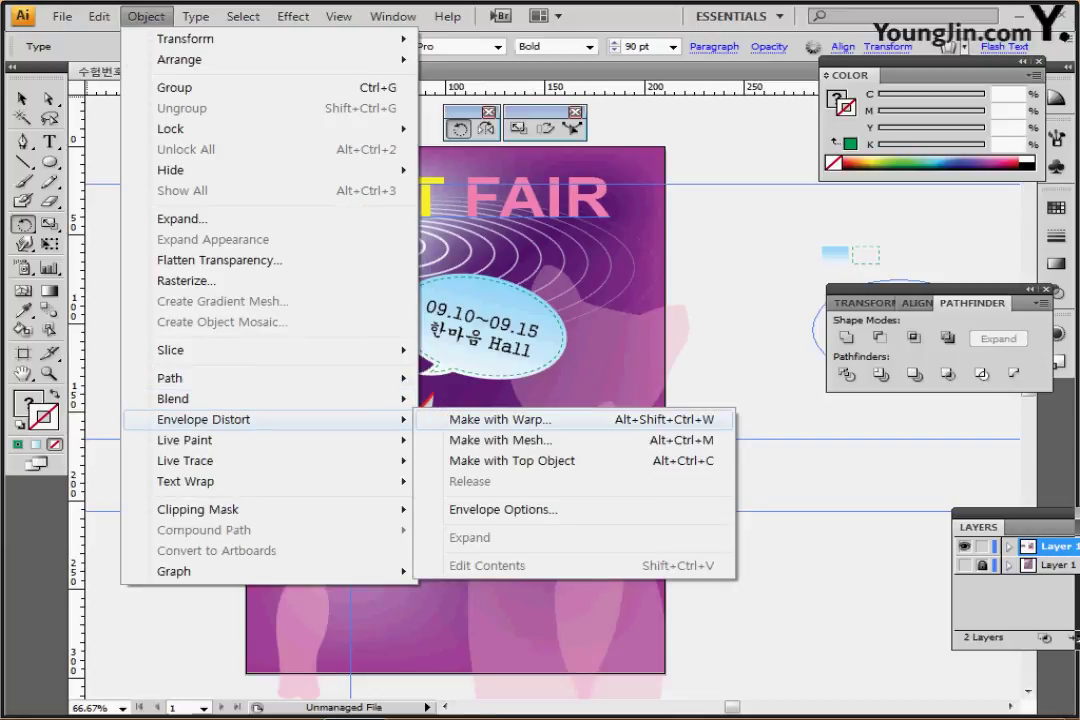
click(500, 419)
click(336, 198)
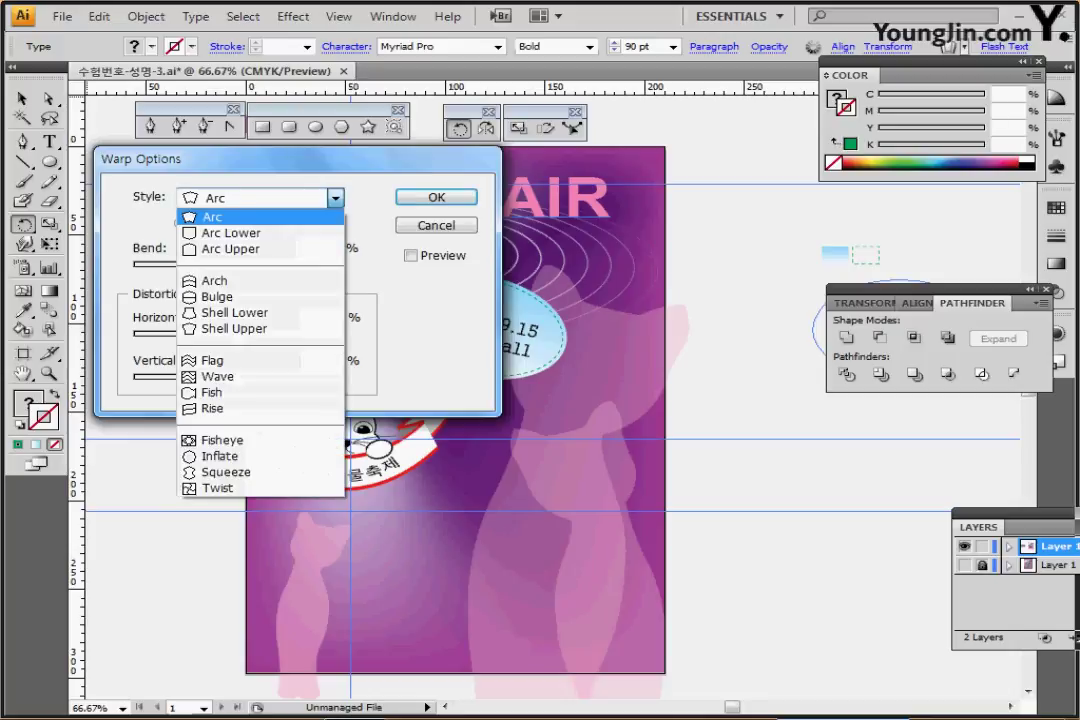
click(240, 359)
click(411, 256)
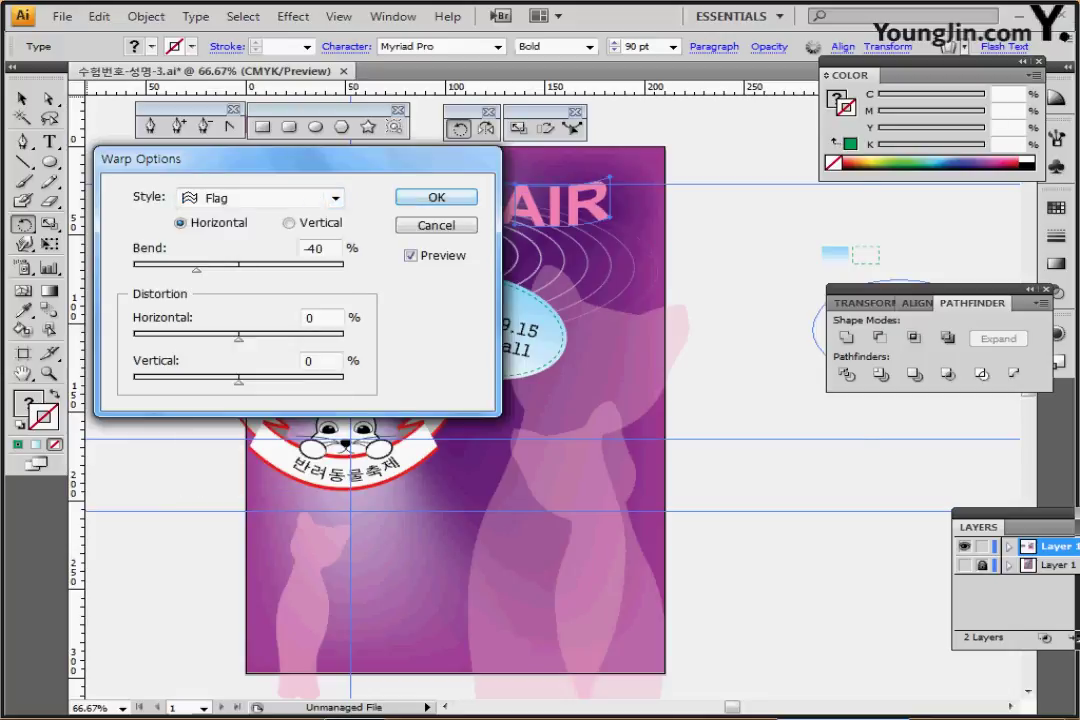
drag(330, 160, 787, 170)
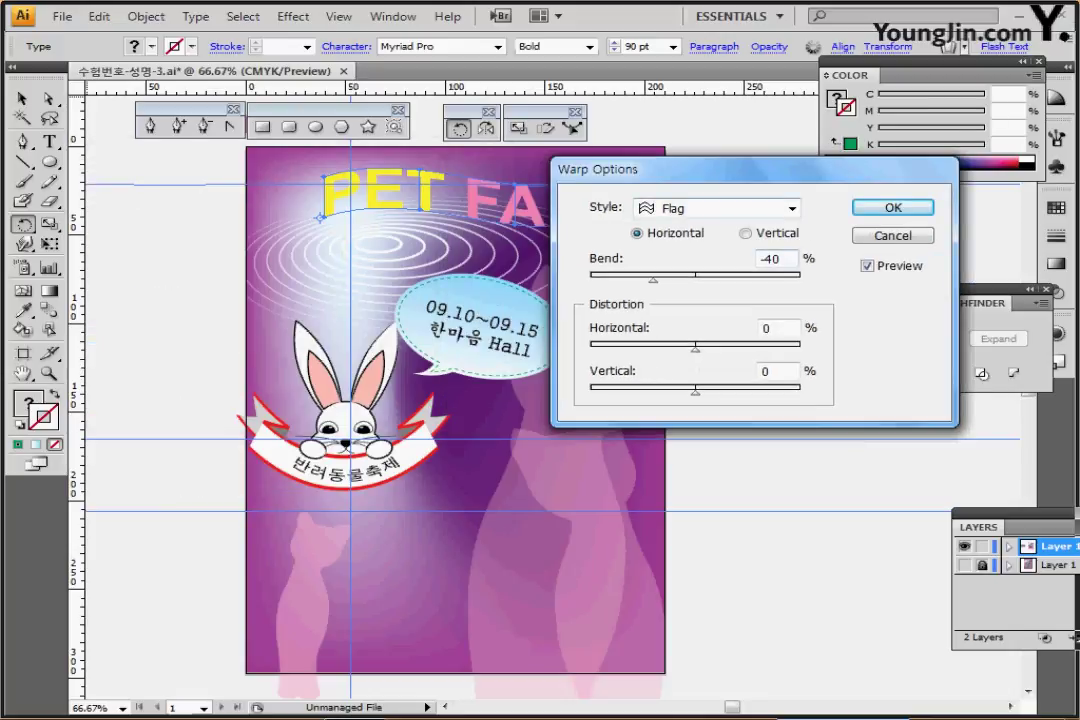
double_click(770, 259)
text(50)
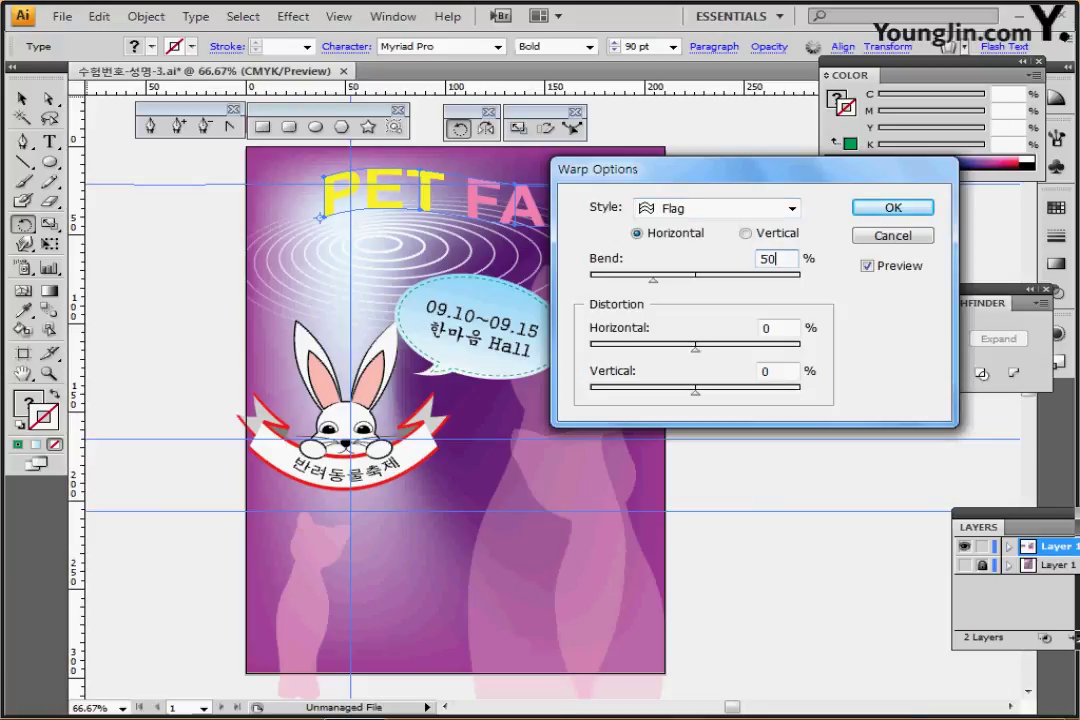
key(Tab)
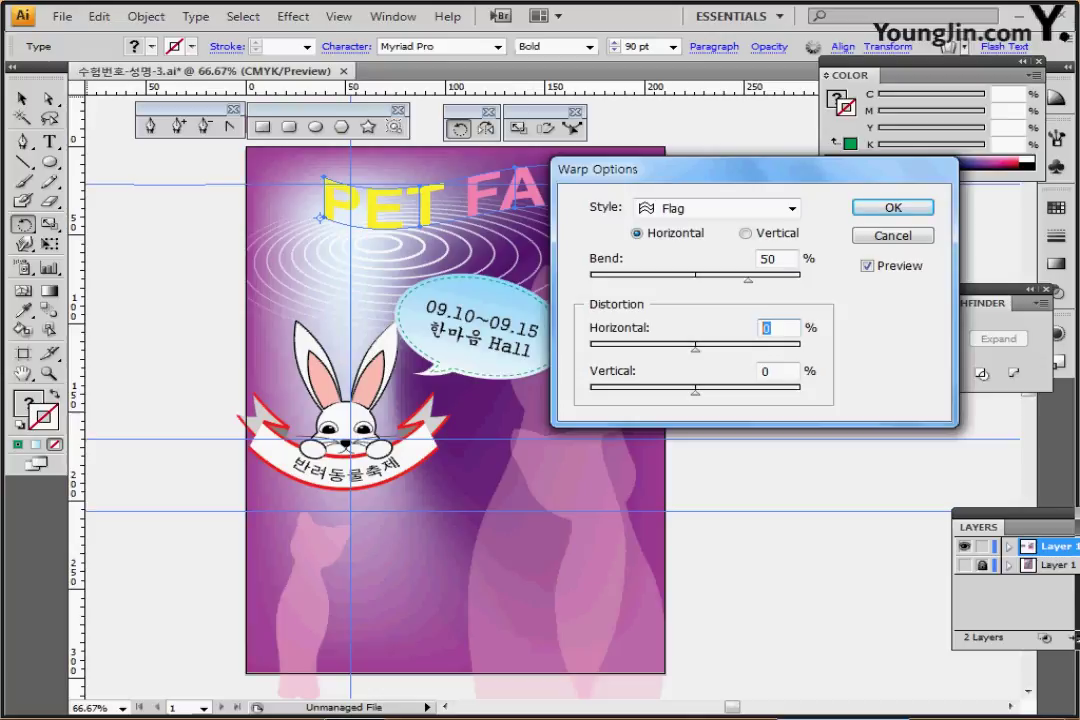
text(-20)
key(Return)
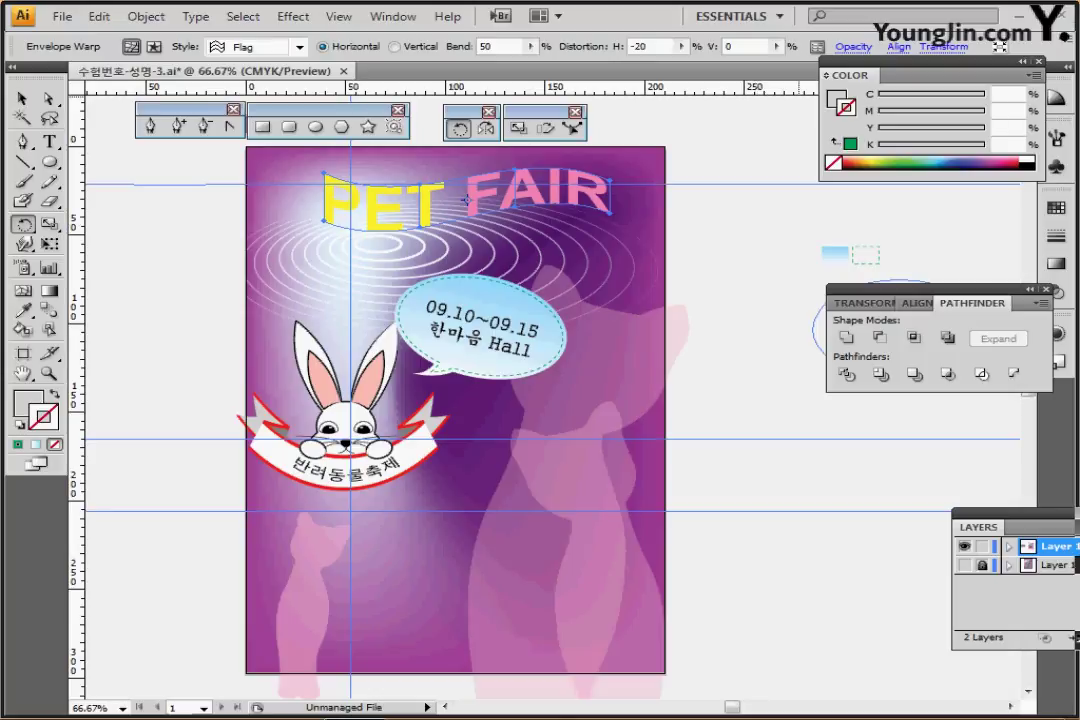
Apply a Drop Shadow to the PET FAIR title with Multiply mode, 75% opacity, 2.47 mm offsets and 1.76 mm blur, save, and deselect it
click(293, 16)
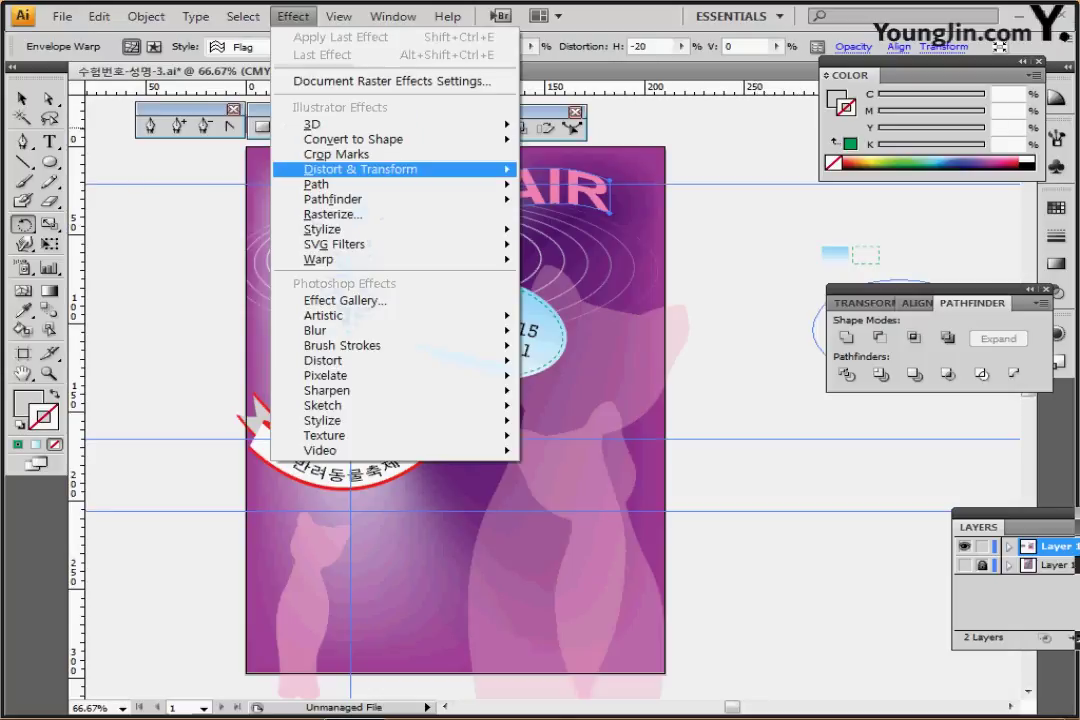
mouse_move(330, 229)
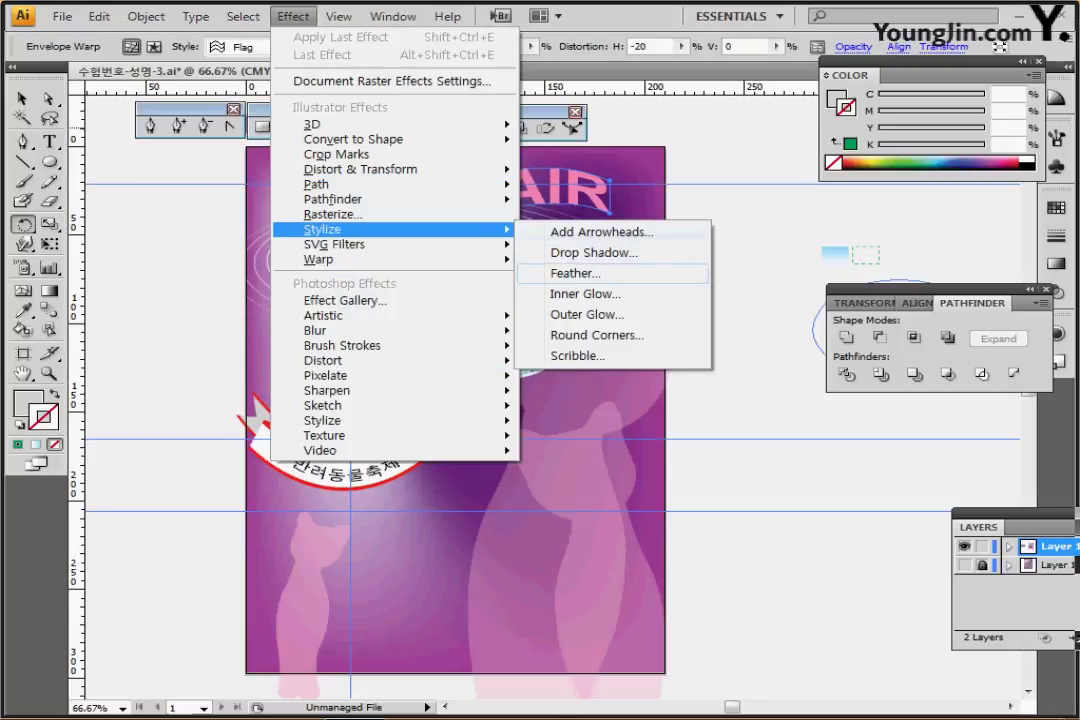
click(594, 252)
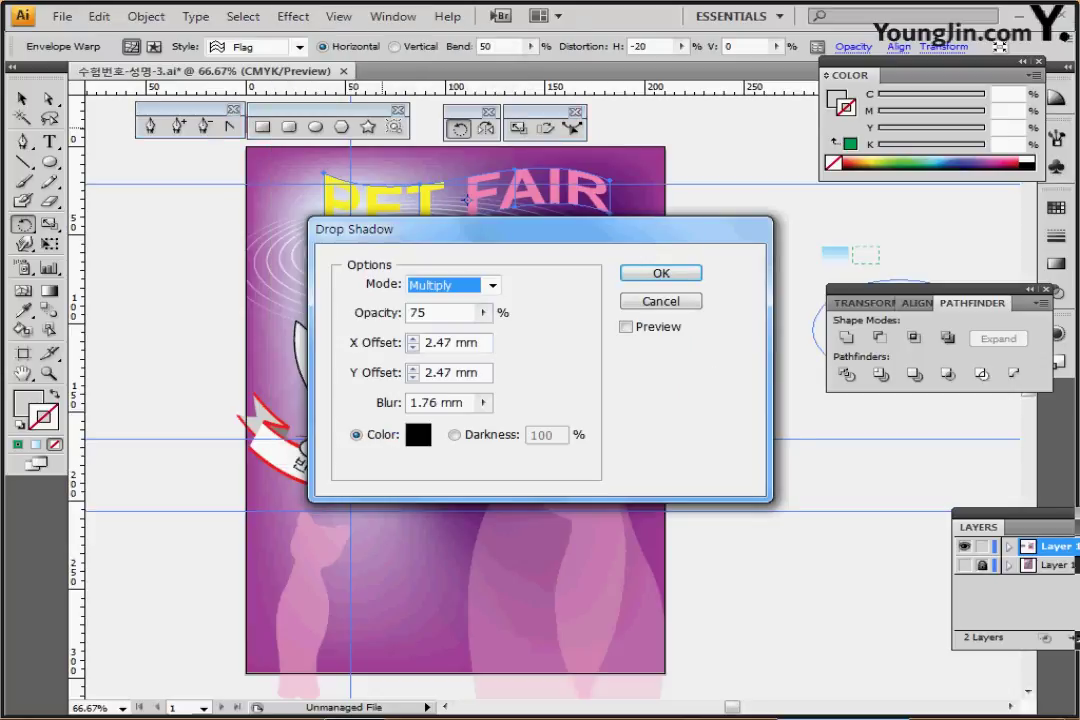
key(Return)
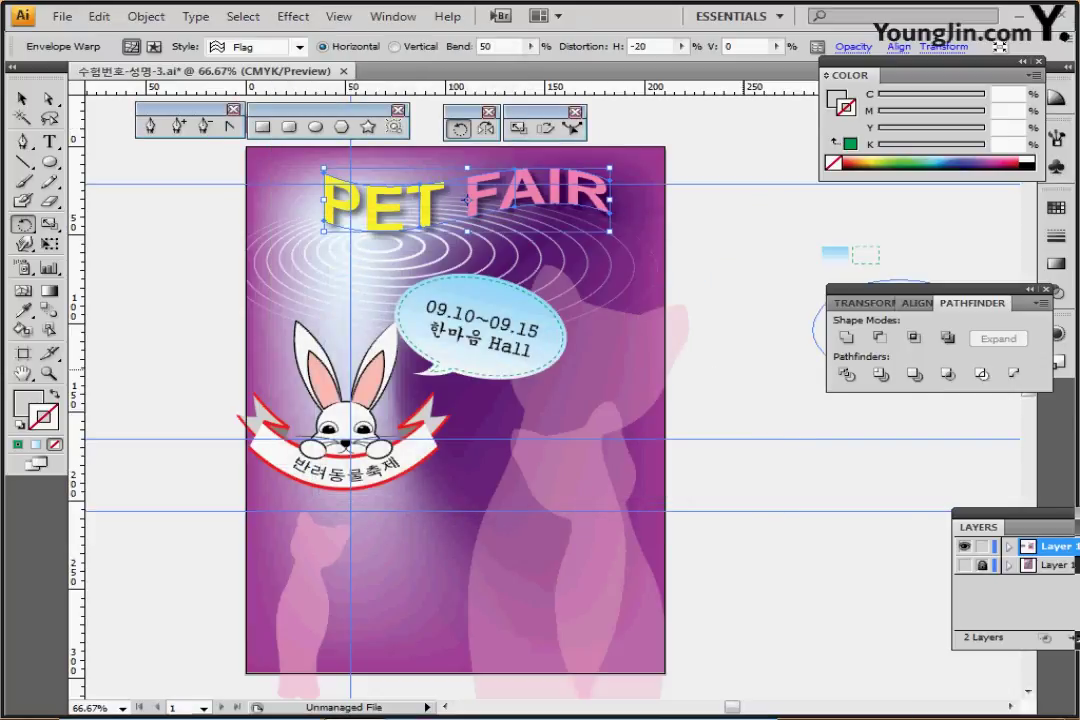
key(ctrl+s)
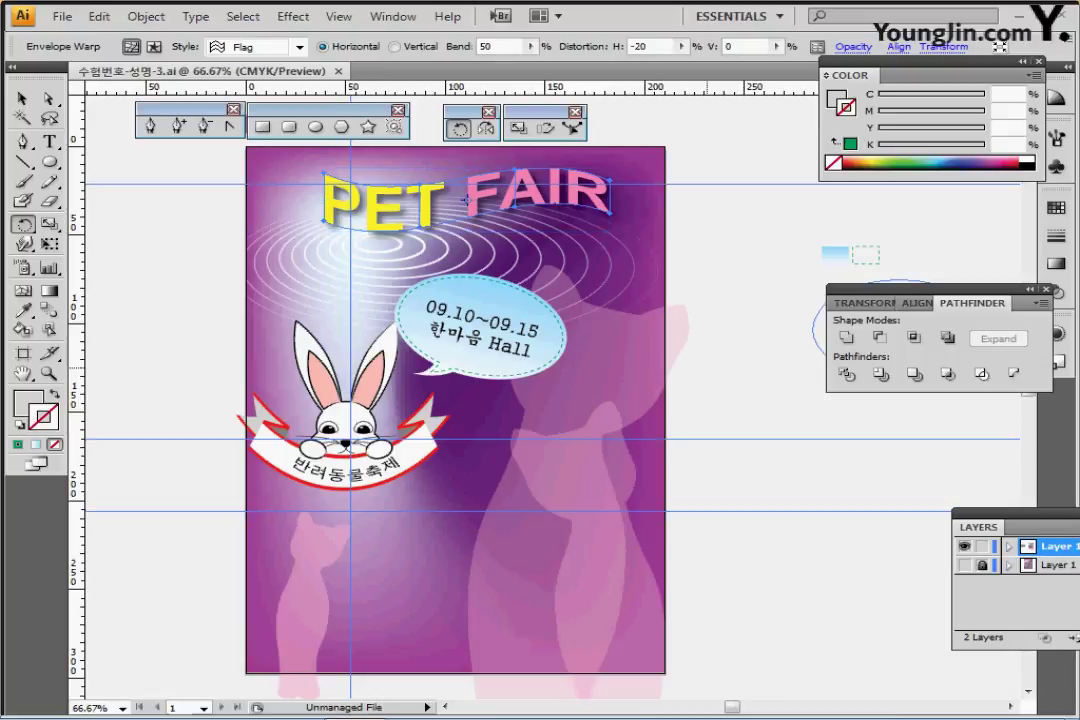
key(ctrl+shift+a)
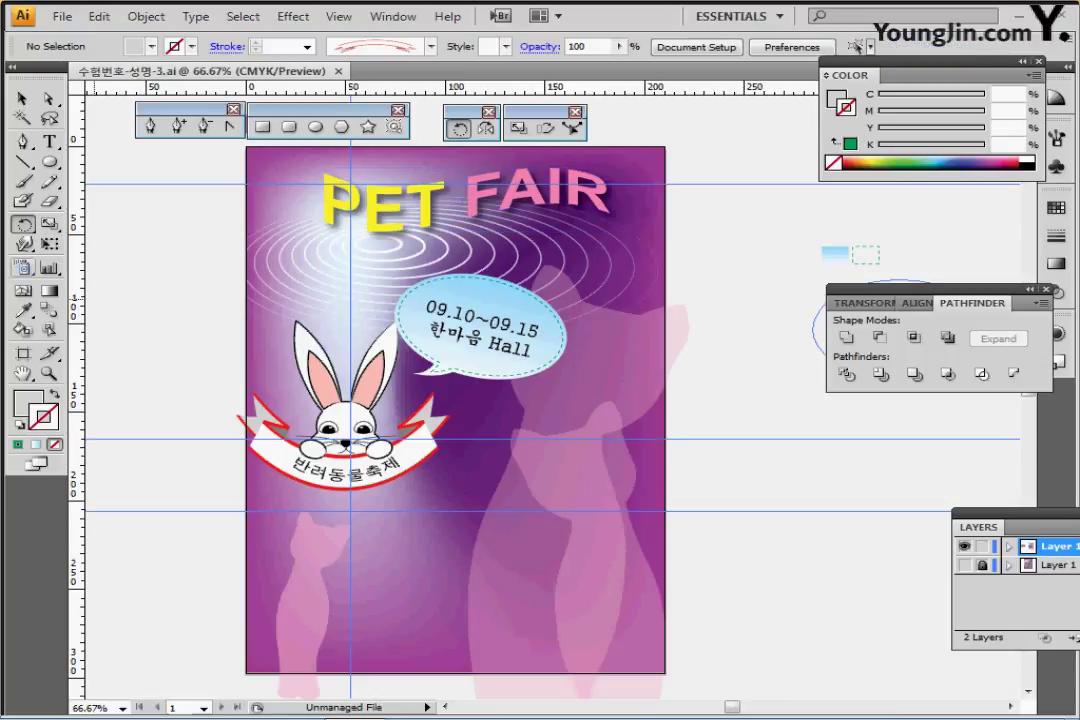
Detach the symbolism tools as a floating palette near the other tool palettes and check that the puppy symbol is selected
drag(24, 268, 239, 300)
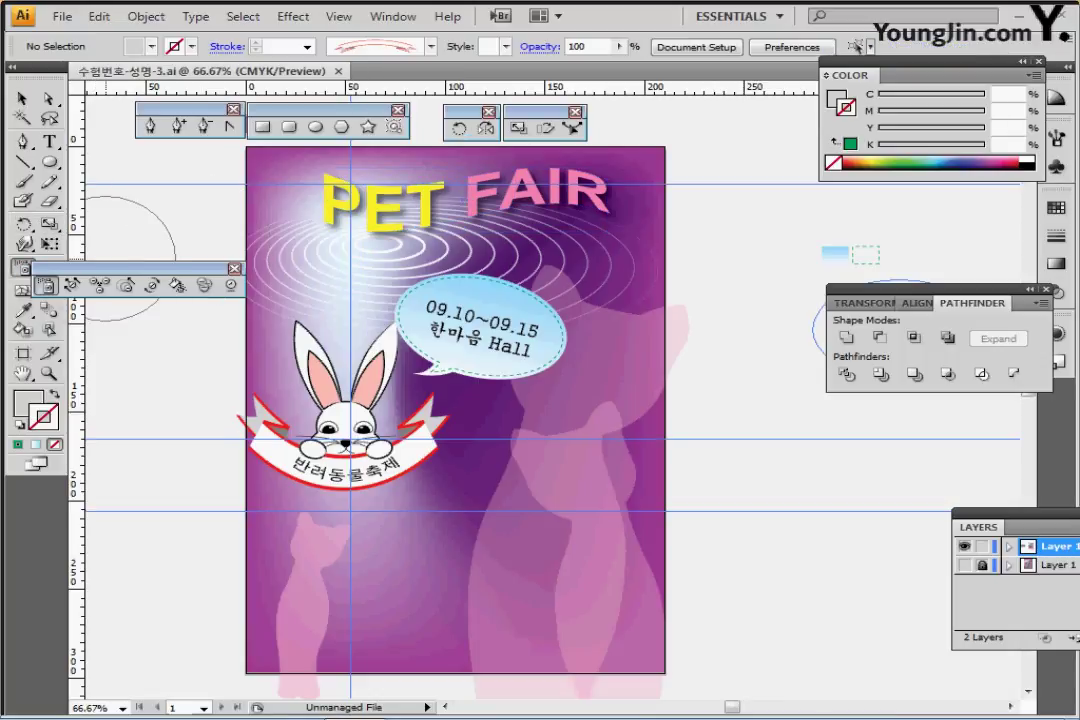
drag(130, 268, 209, 150)
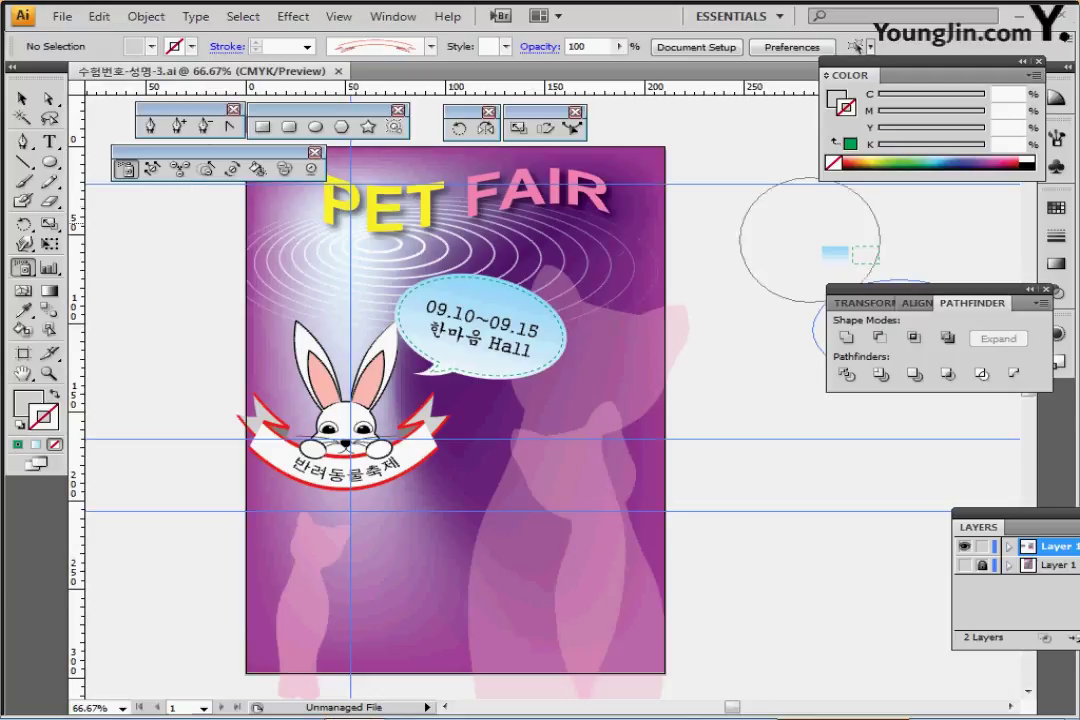
click(1057, 166)
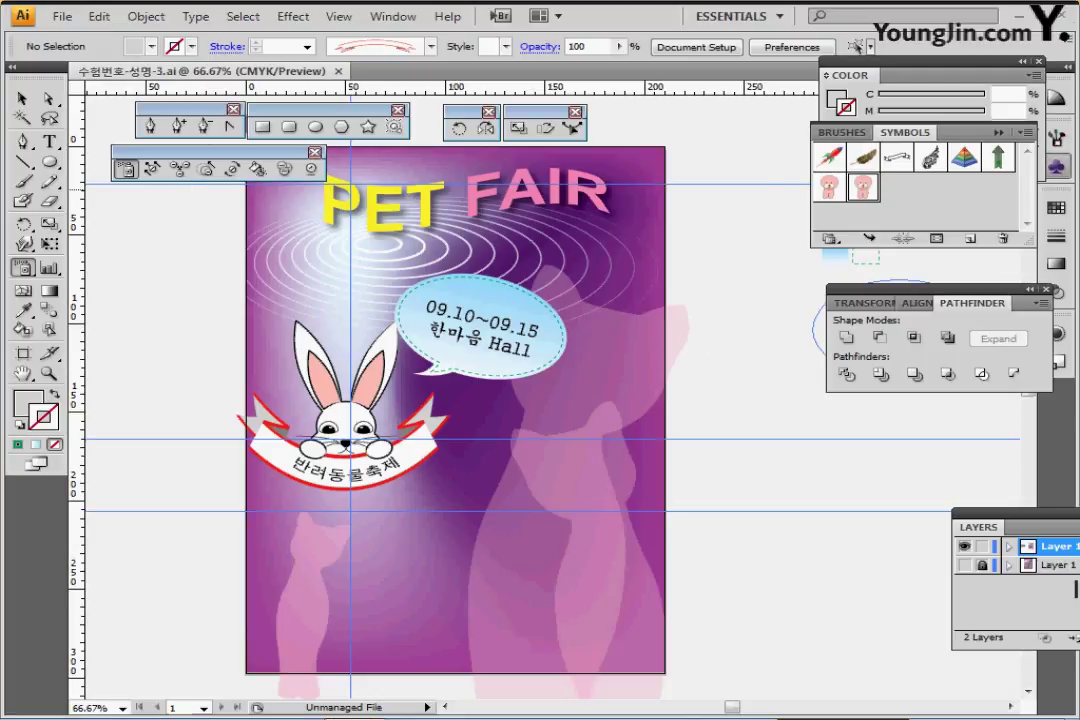
click(1057, 166)
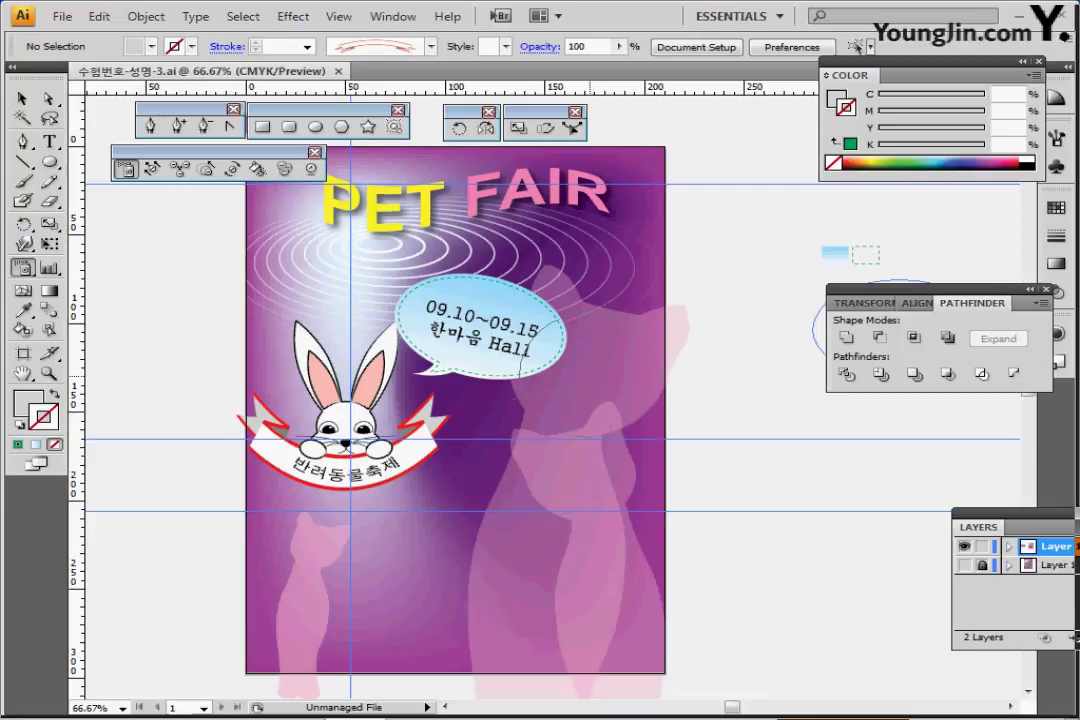
Spray six 강아지 symbol instances across the poster, from beside the speech bubble down to the lower edge and below the rabbit banner
drag(592, 372, 552, 308)
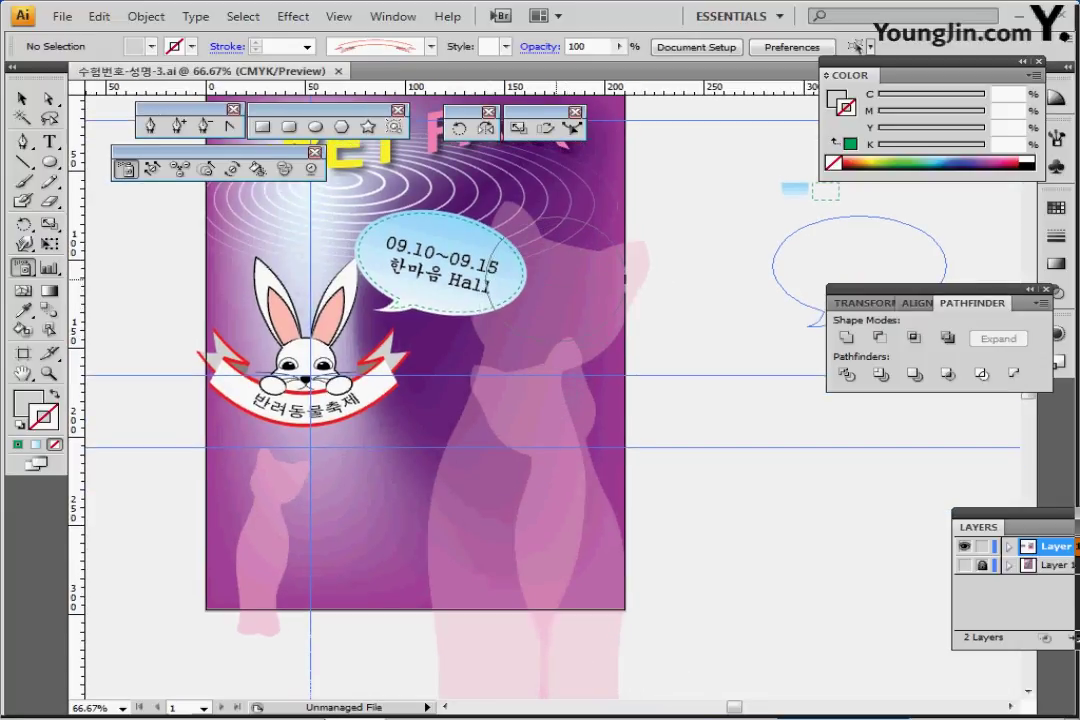
click(555, 272)
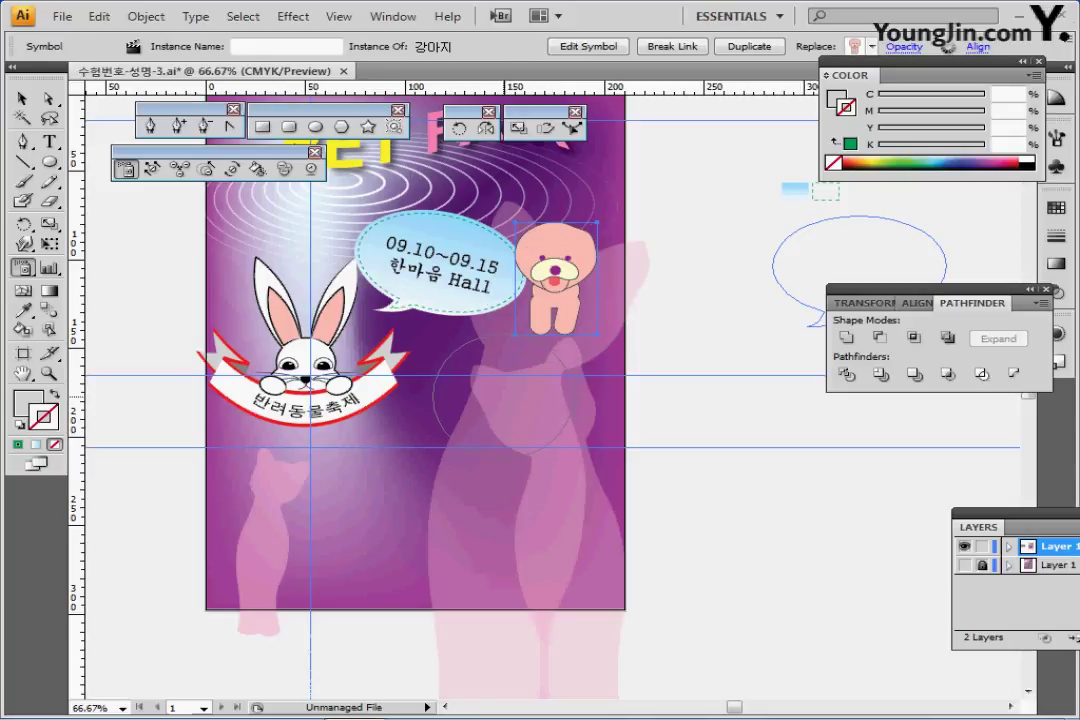
click(500, 395)
click(433, 470)
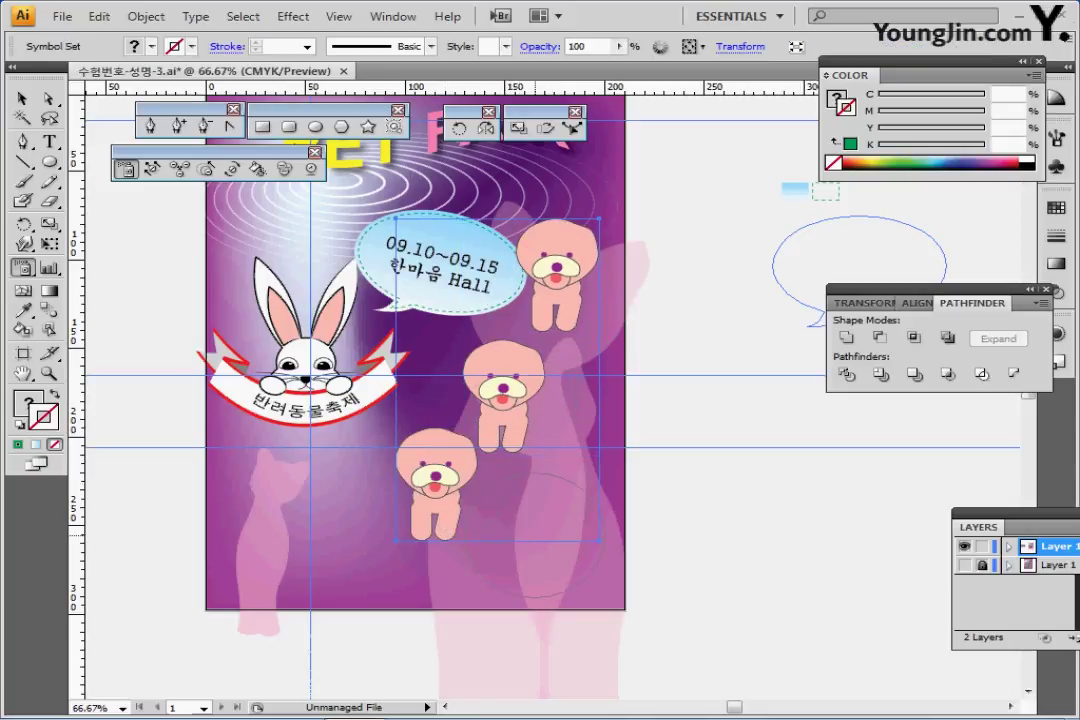
click(538, 540)
click(345, 555)
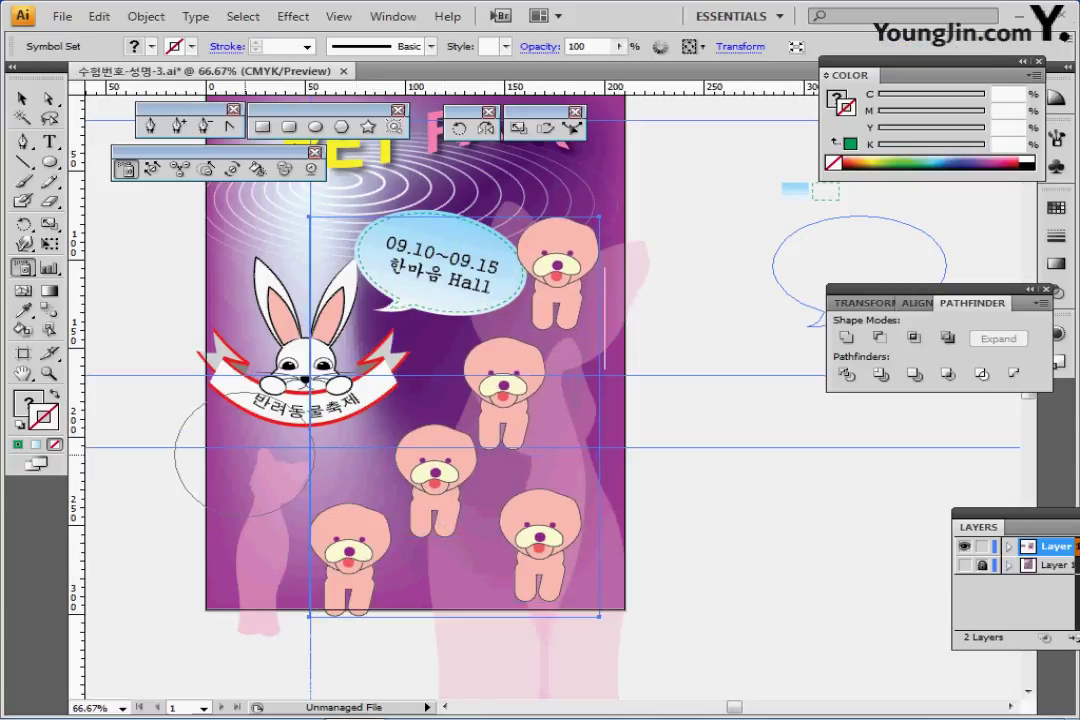
click(240, 445)
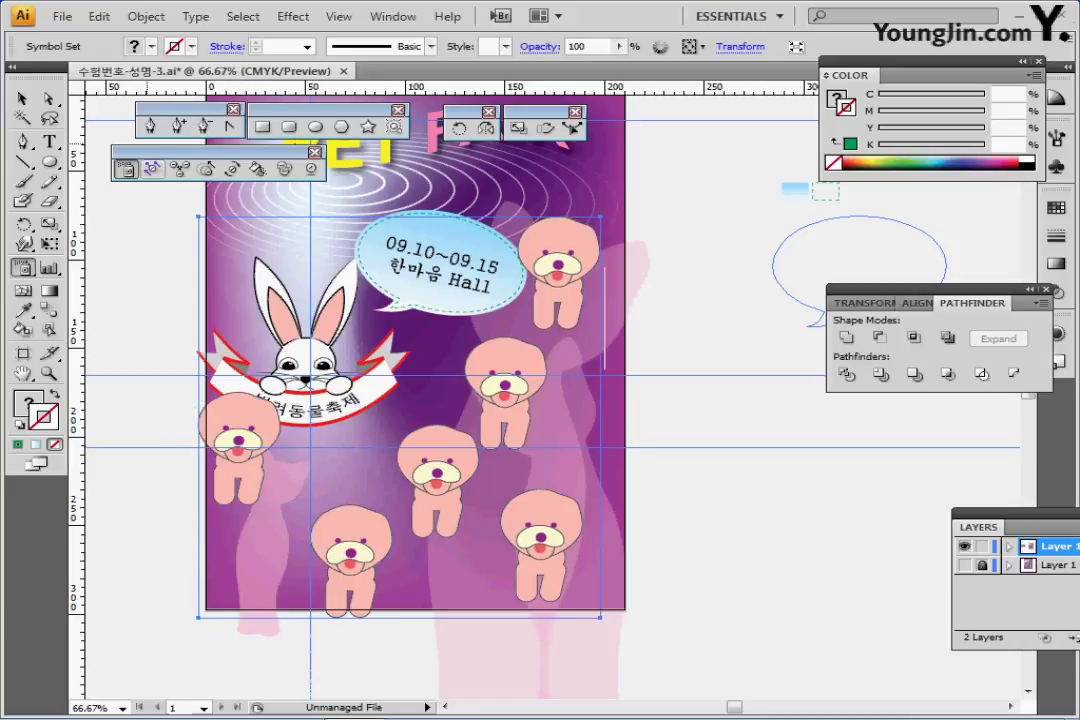
Shrink the puppies below the banner, at the poster's center, in the lower-right area and beside the speech bubble with the Symbol Sizer
click(205, 168)
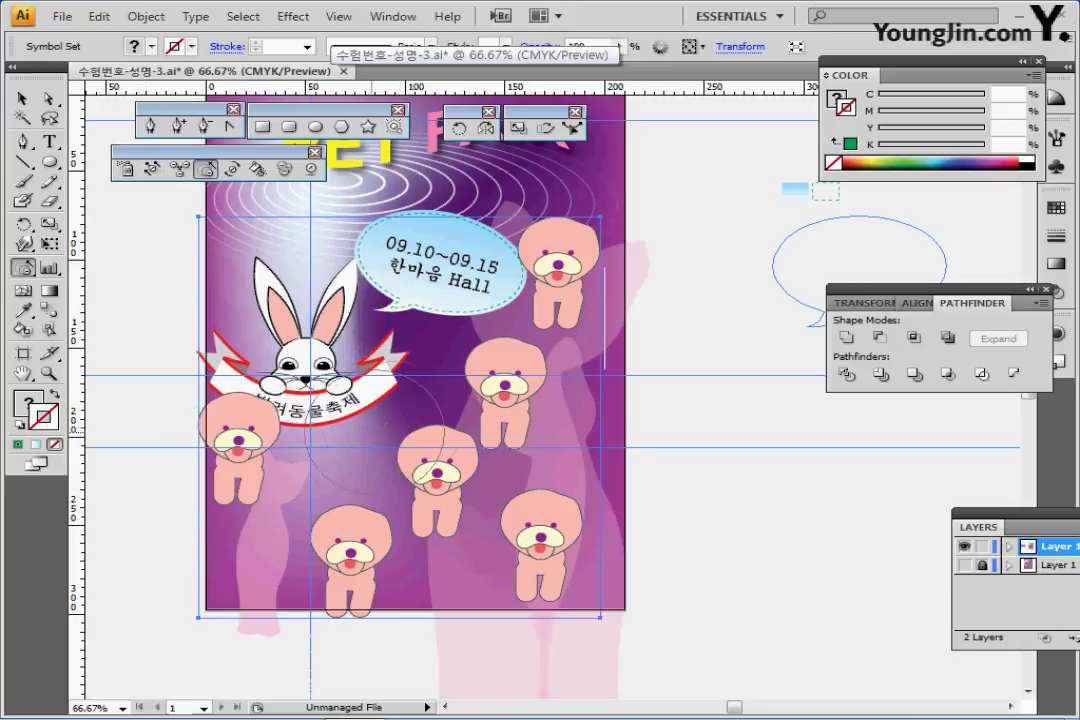
alt+click(240, 443)
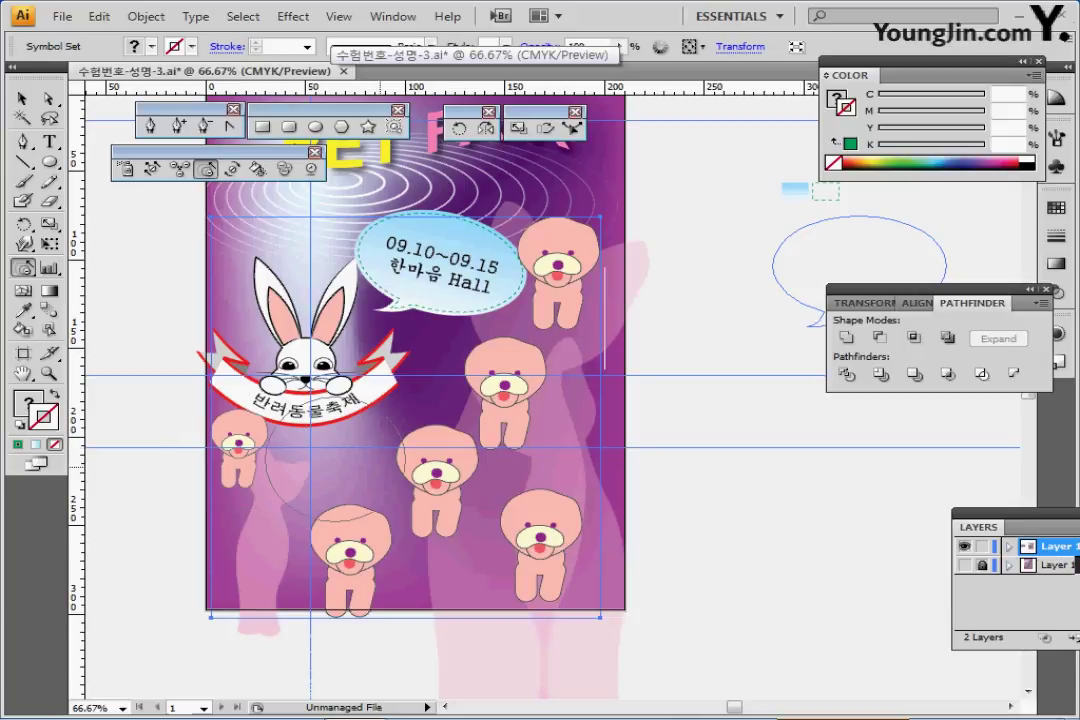
alt+click(435, 465)
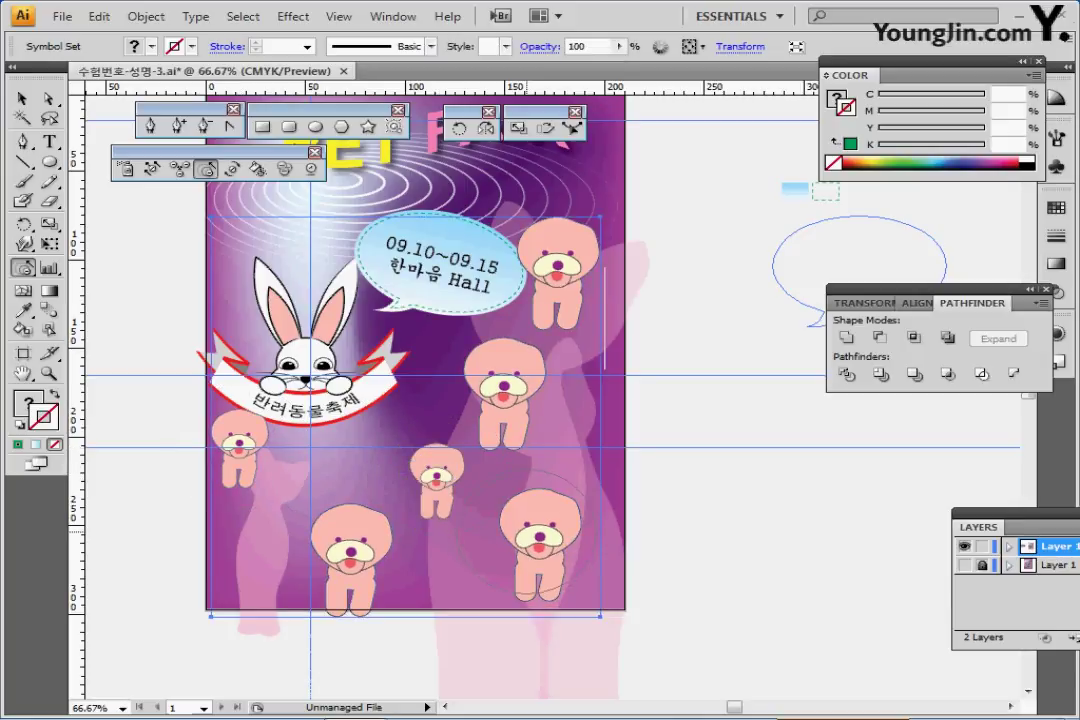
alt+click(545, 510)
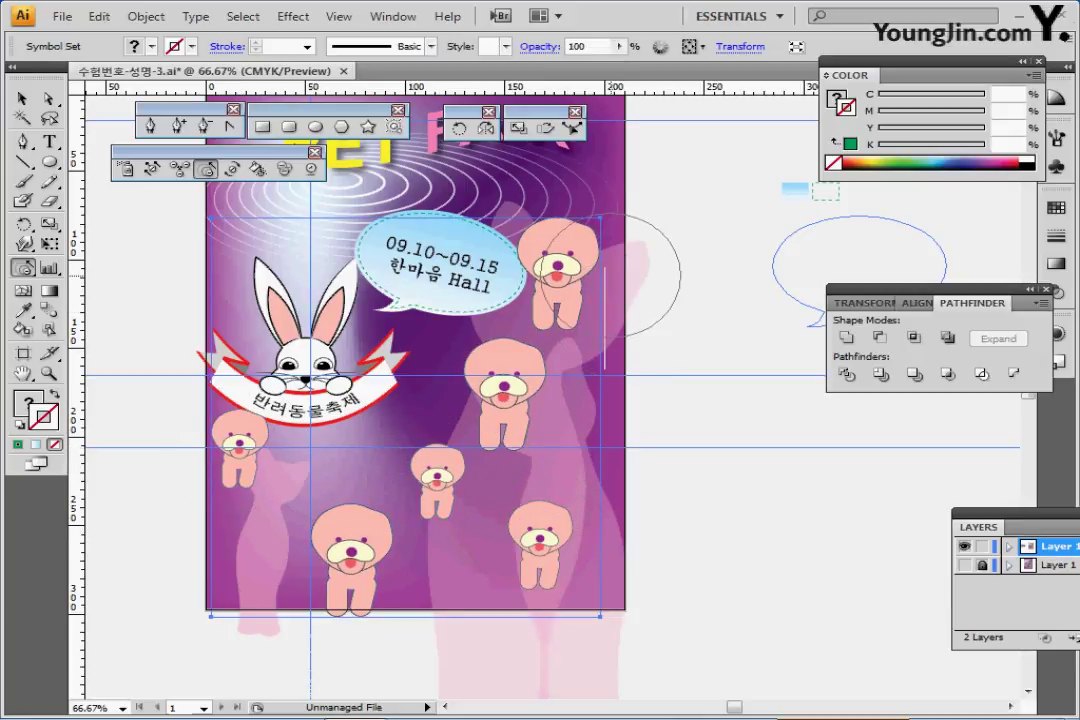
alt+click(565, 255)
alt+click(565, 257)
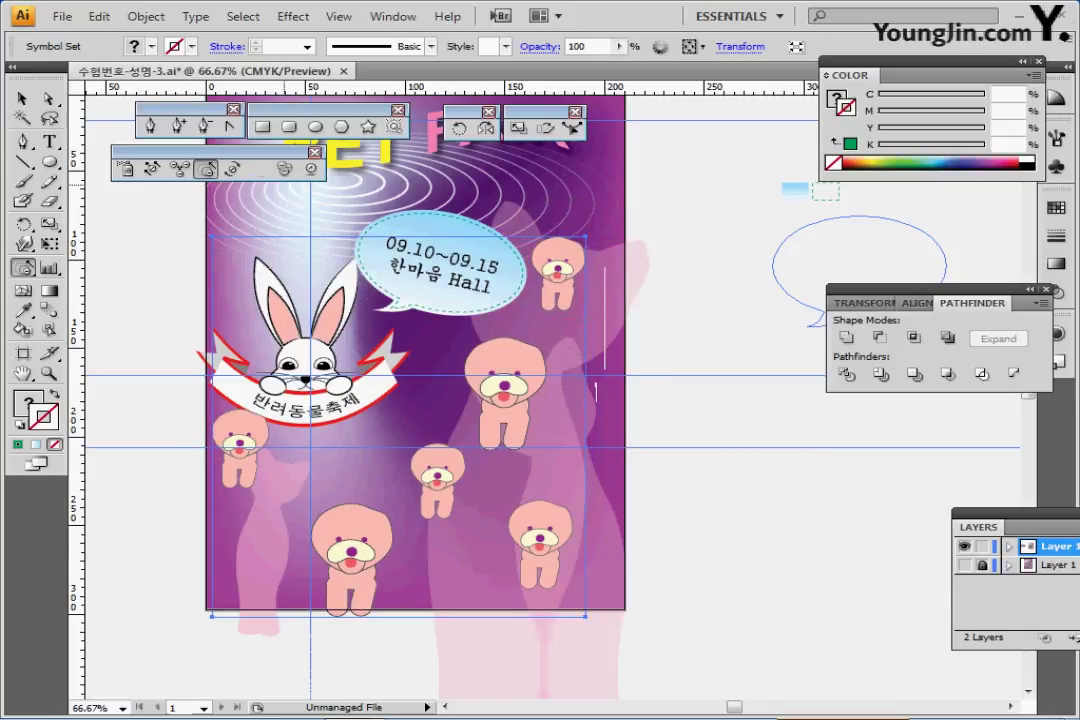
Tilt the four small puppies in different directions with the Symbol Spinner, leaving the two large ones upright, and save the file
click(232, 168)
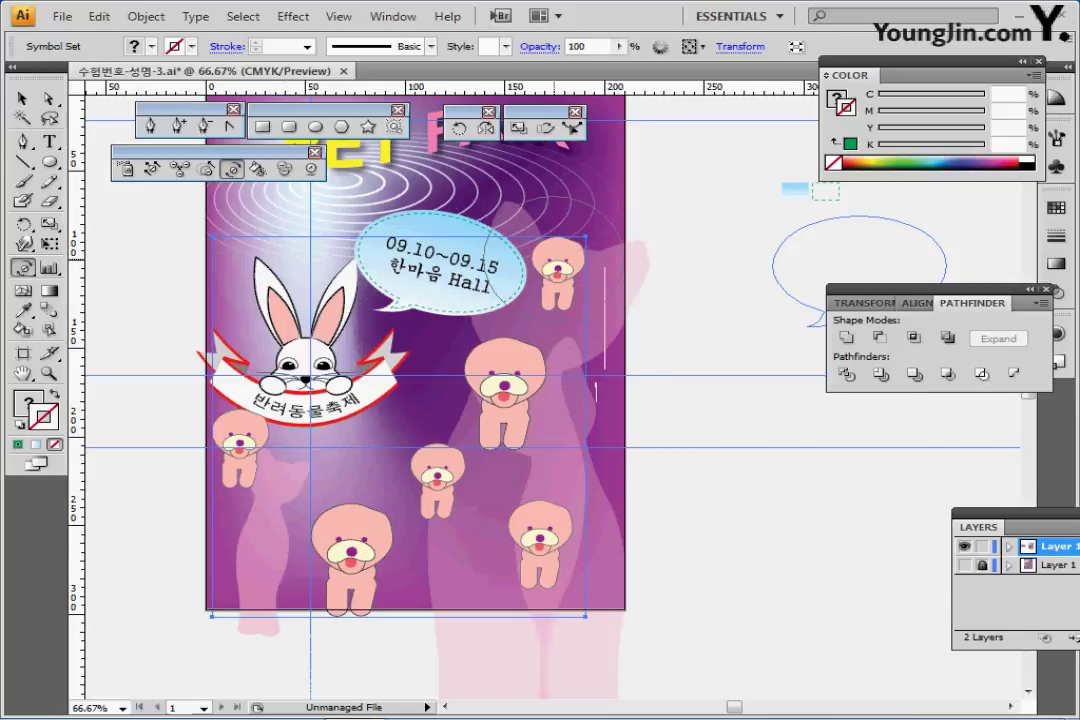
mouse_move(543, 268)
mouse_down()
mouse_move(531, 262)
mouse_move(553, 252)
mouse_up()
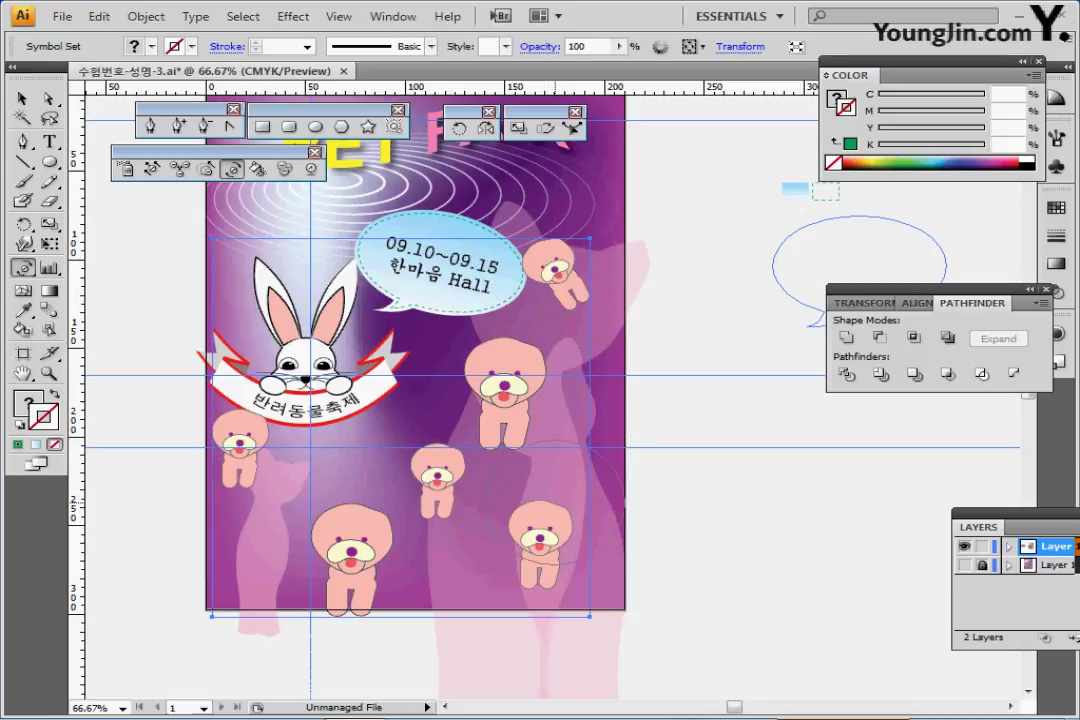
drag(572, 515, 550, 515)
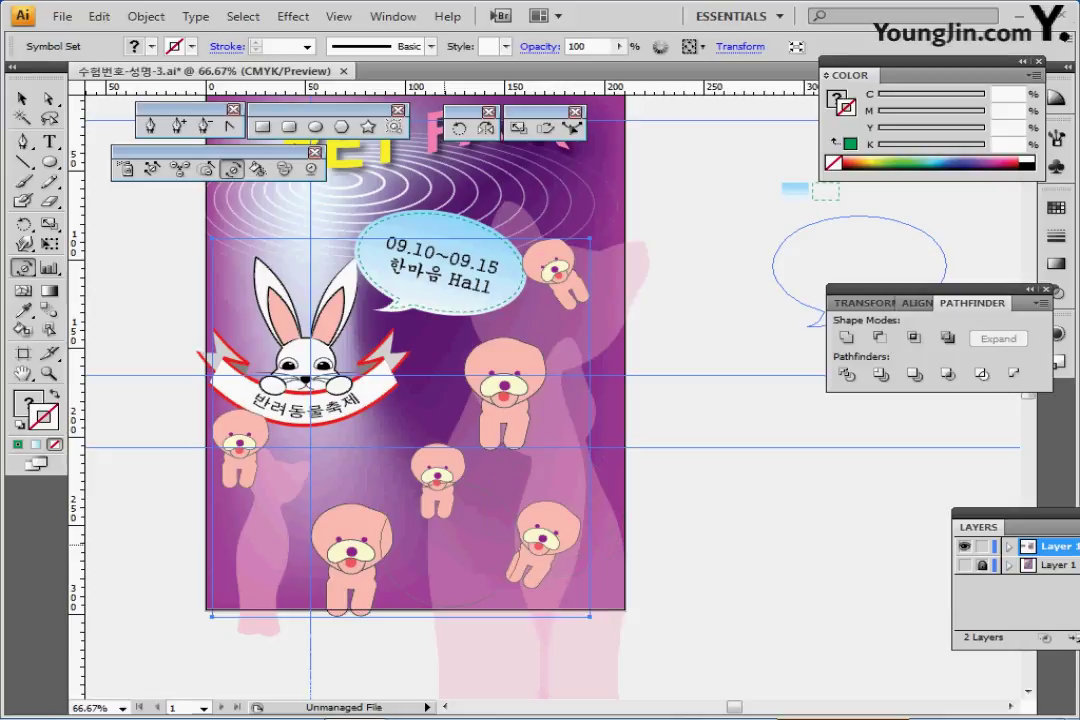
drag(443, 489, 436, 468)
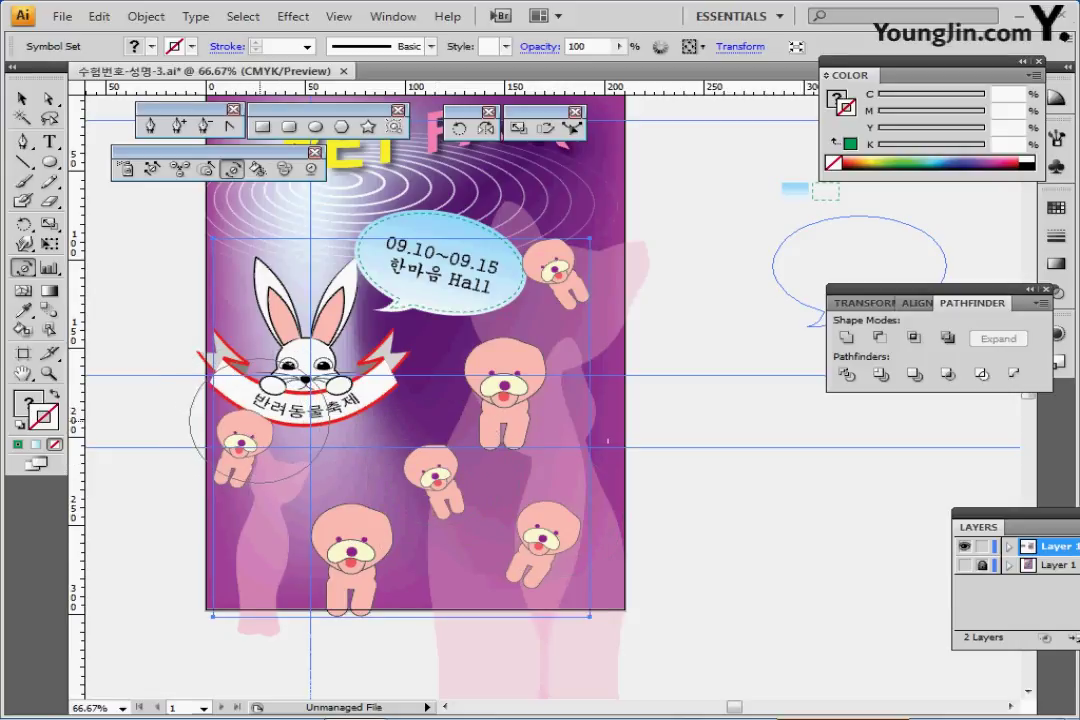
click(349, 516)
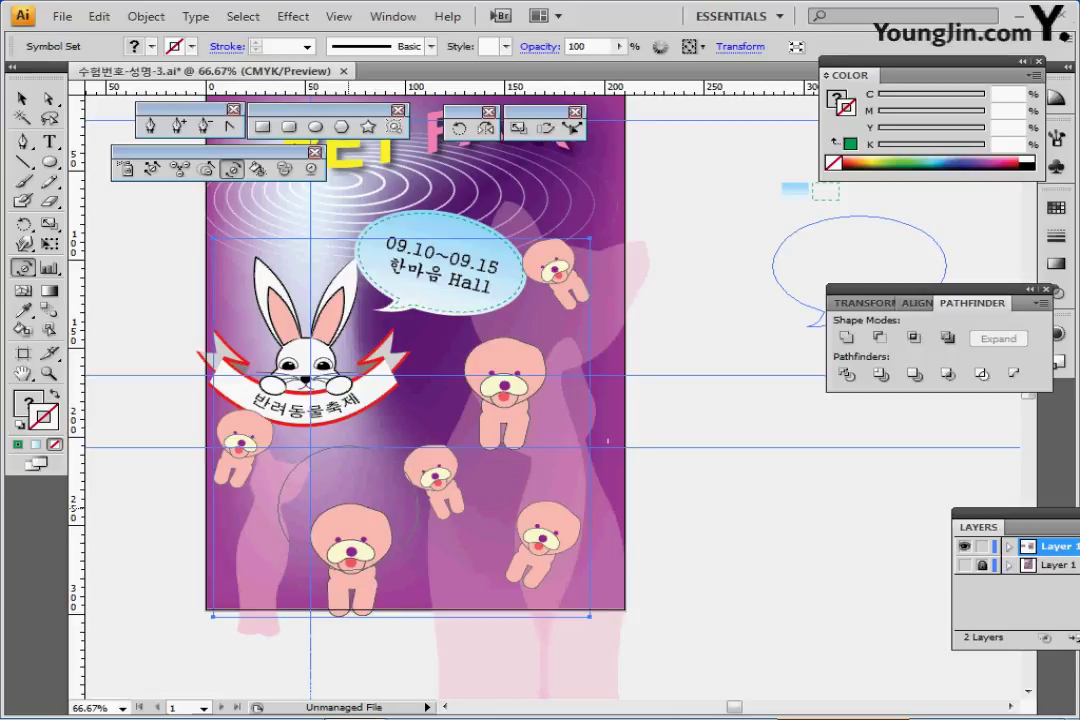
key(ctrl)
key(ctrl+s)
Shift the puppy beside the speech bubble toward the poster's right edge and shrink it further
click(152, 168)
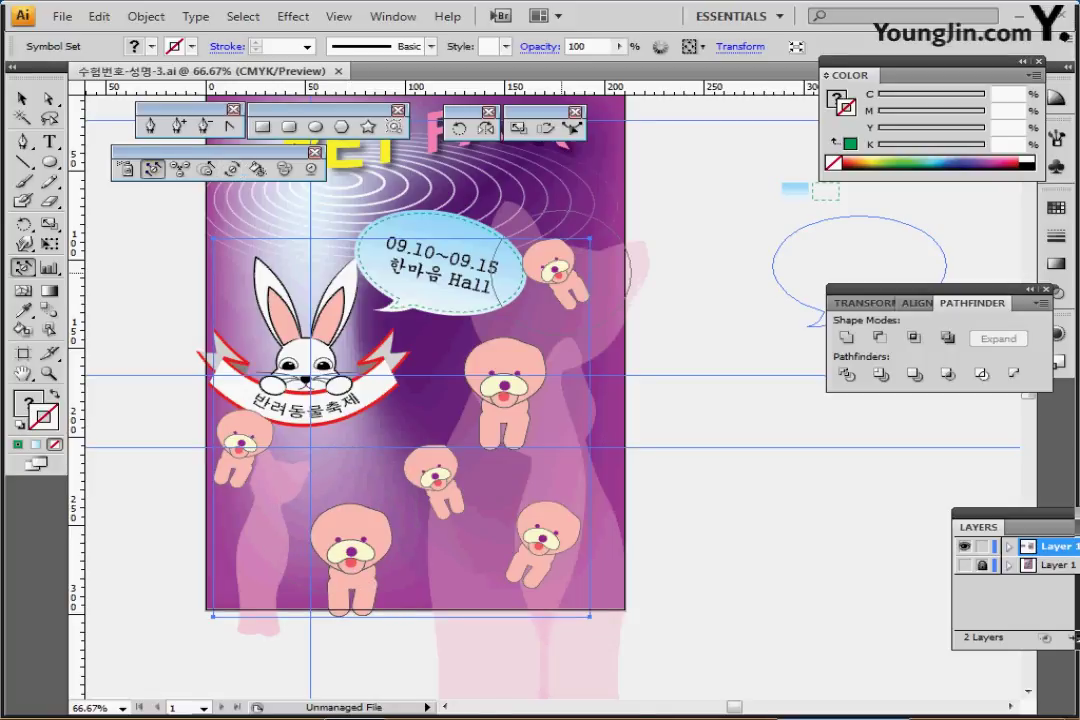
drag(561, 262, 582, 272)
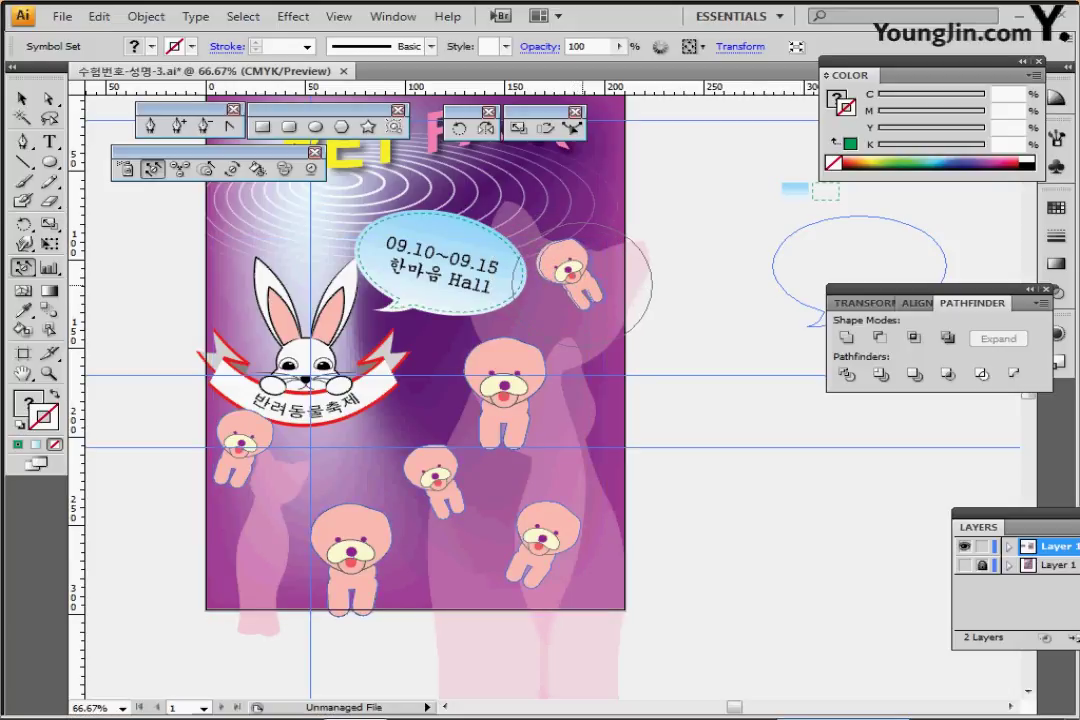
click(205, 168)
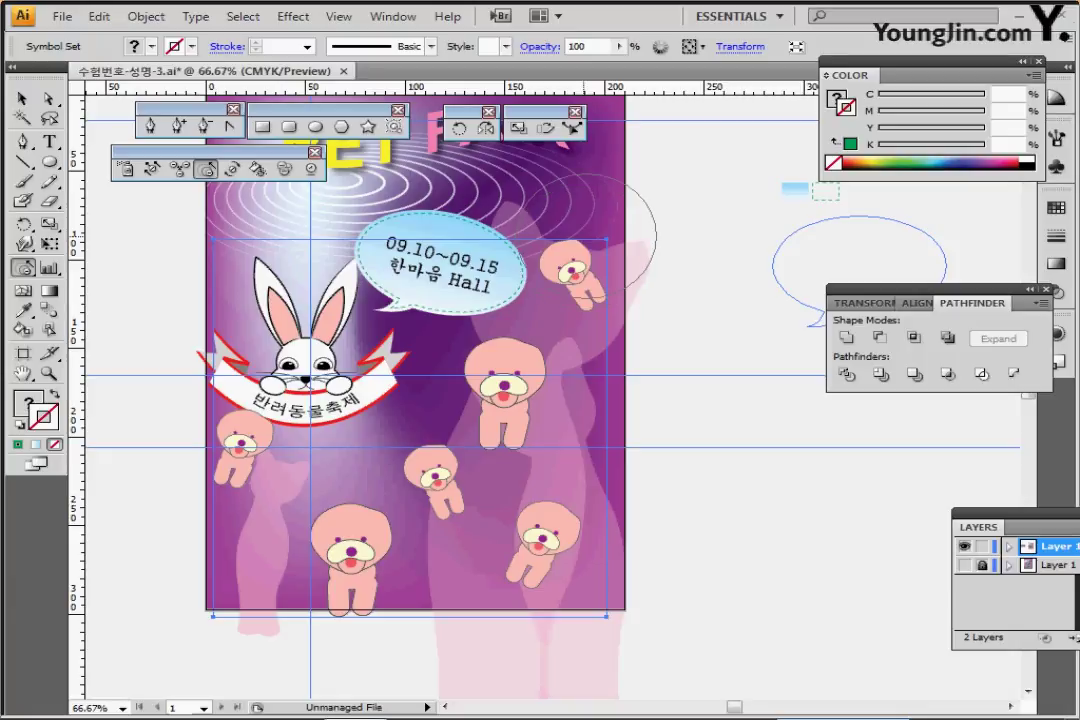
alt+click(598, 235)
Shift the large middle puppy up and left, the small central puppy slightly down, and the lower-right puppy slightly right
click(179, 168)
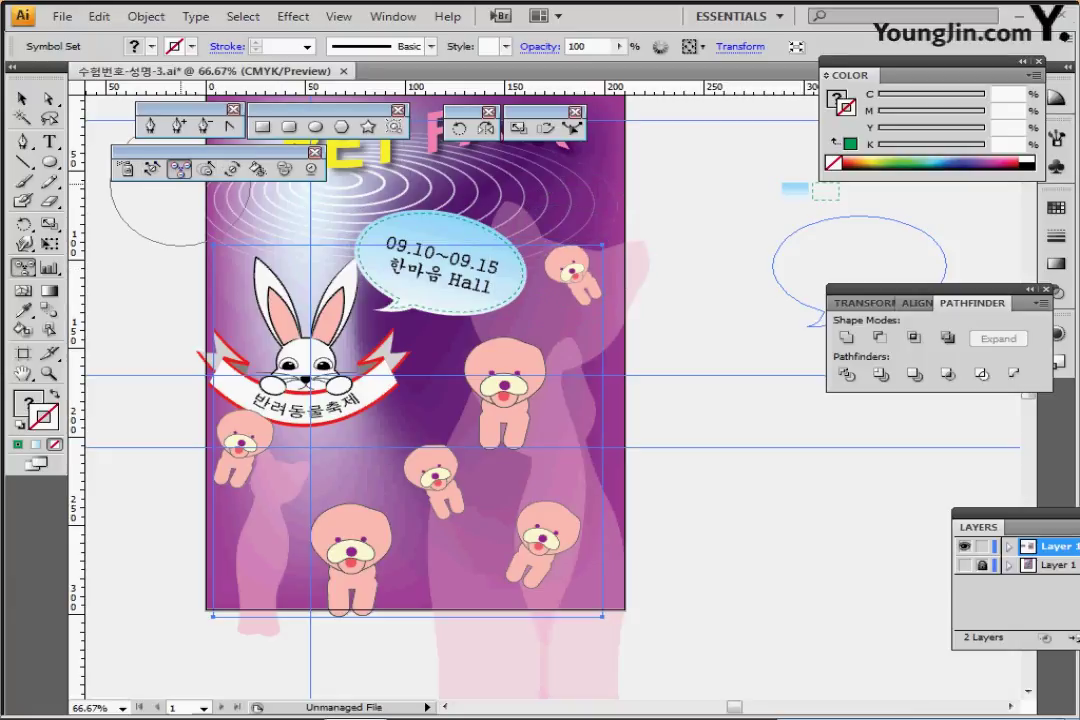
click(152, 168)
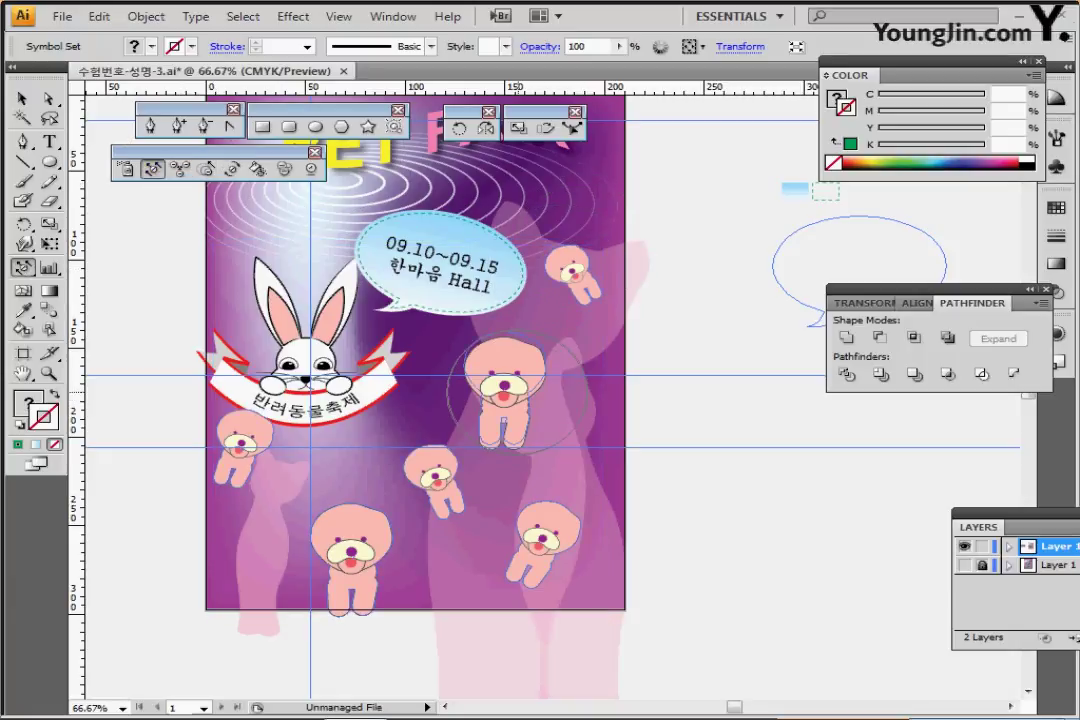
drag(518, 391, 480, 394)
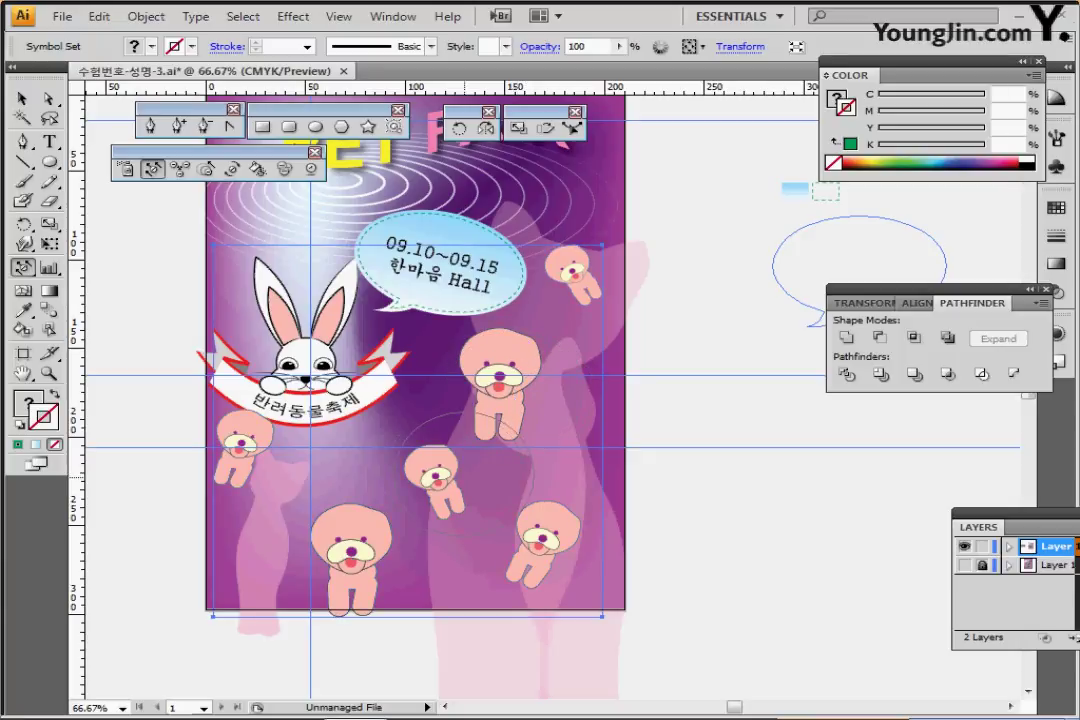
drag(467, 476, 461, 487)
drag(540, 532, 548, 533)
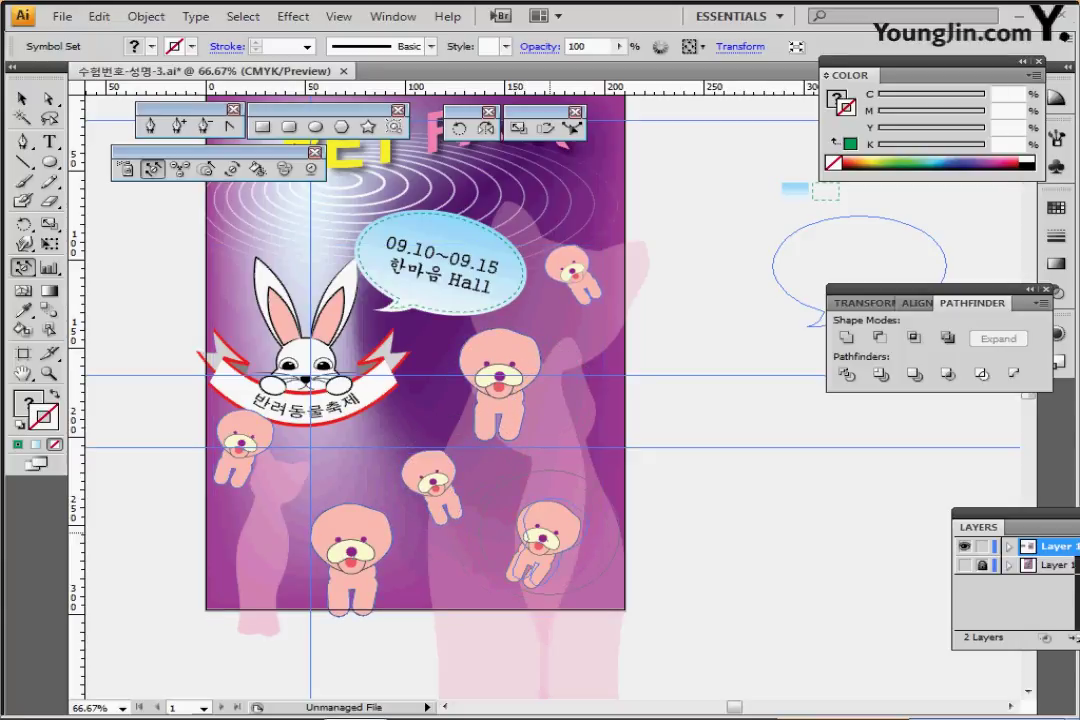
Resize the lower-right puppy with the Symbol Sizer so it is slightly smaller
click(206, 168)
click(566, 566)
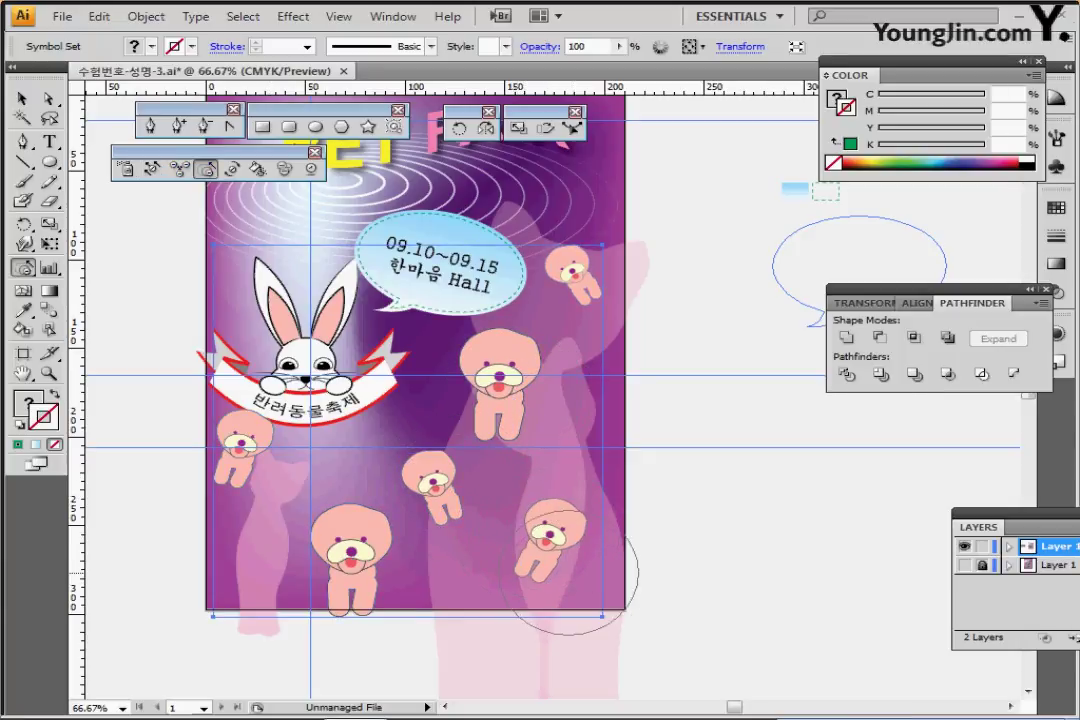
key(ctrl+z)
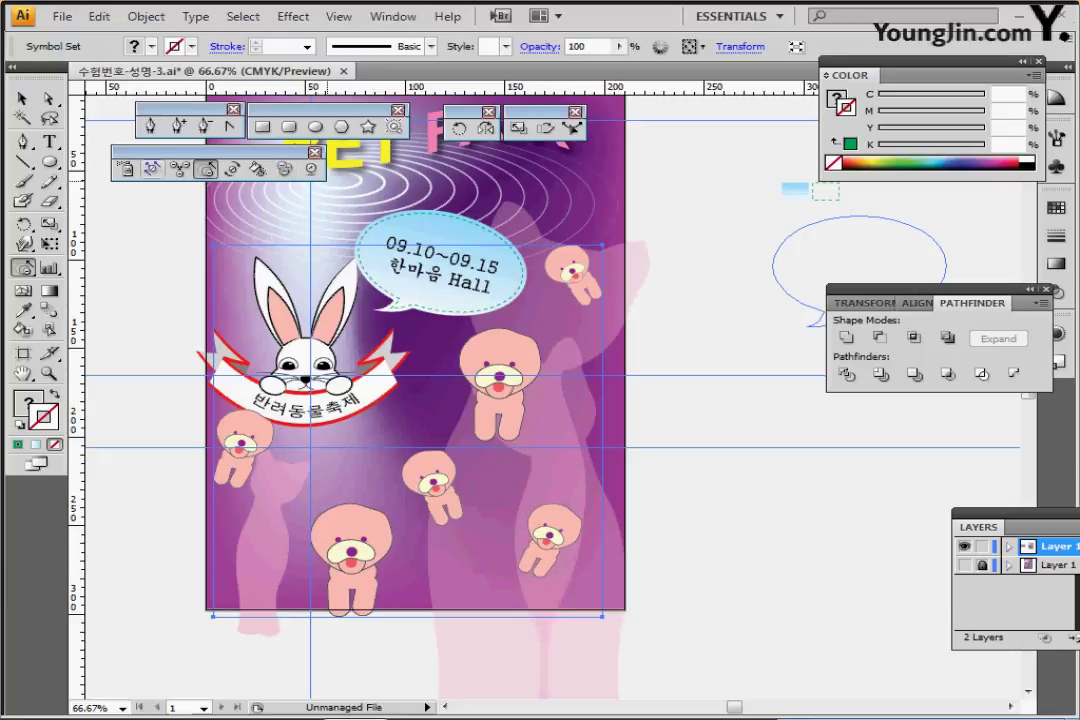
Shift the large bottom puppy up inside the poster's lower edge and the left puppy down and right, clear of the rabbit banner
click(152, 169)
drag(357, 541, 344, 539)
drag(246, 437, 257, 456)
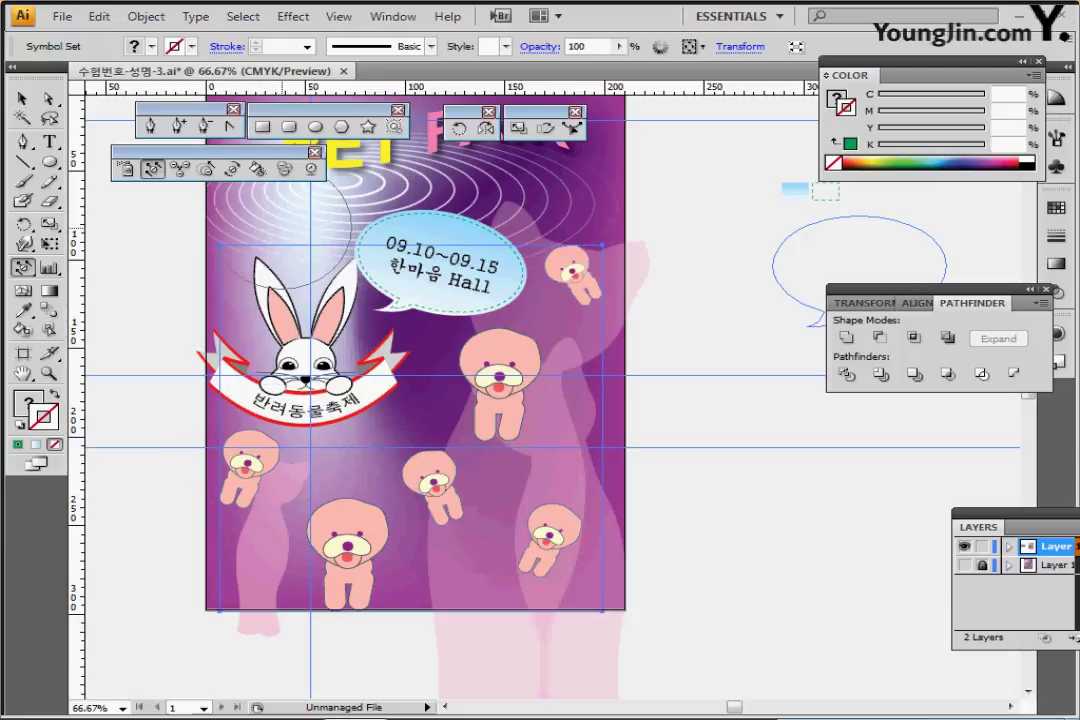
With the Symbol Stainer, stain the puppy beside the speech bubble yellow (Y 100) and lightly tint the large middle puppy with the same yellow
click(258, 168)
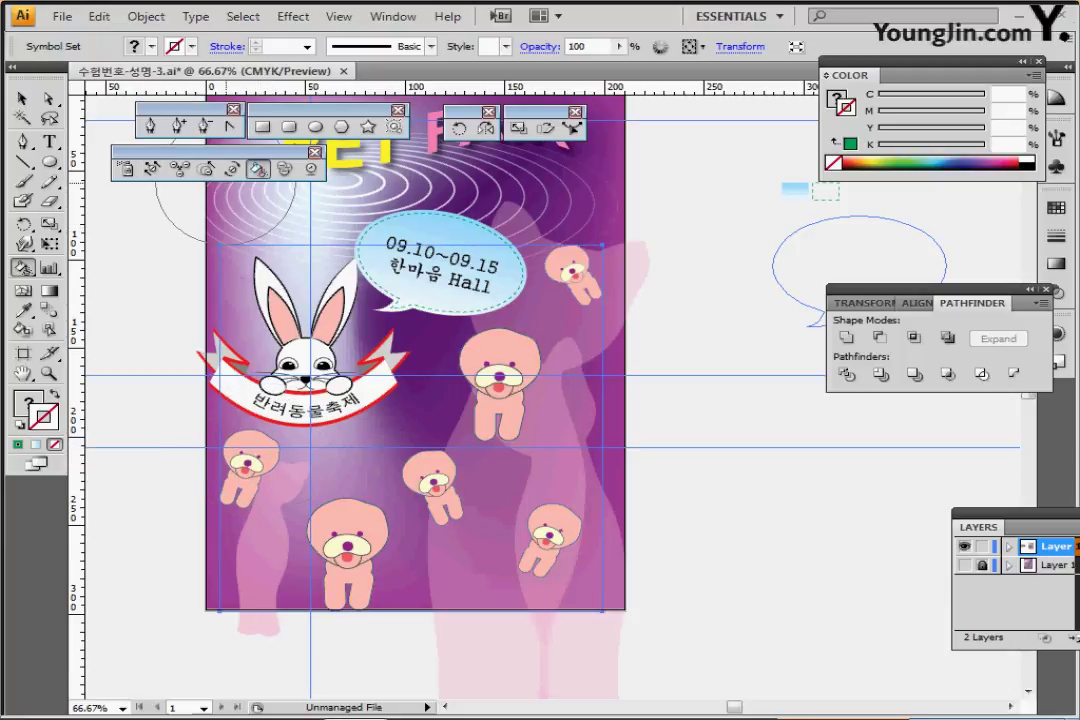
click(1055, 207)
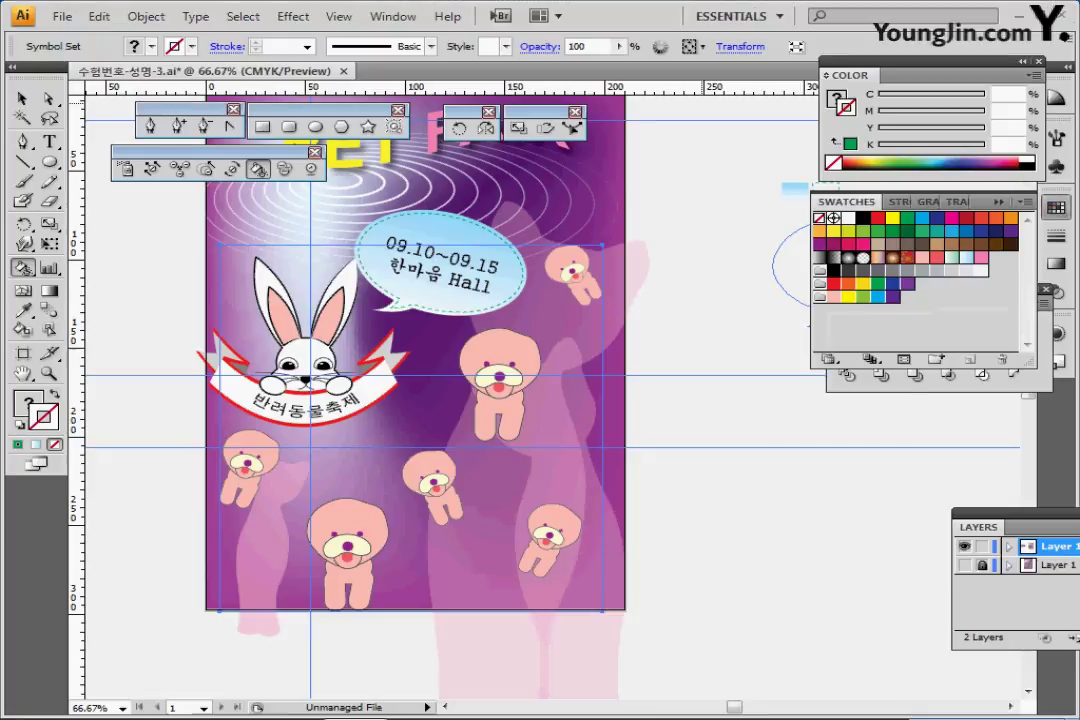
drag(1055, 207, 670, 202)
click(677, 171)
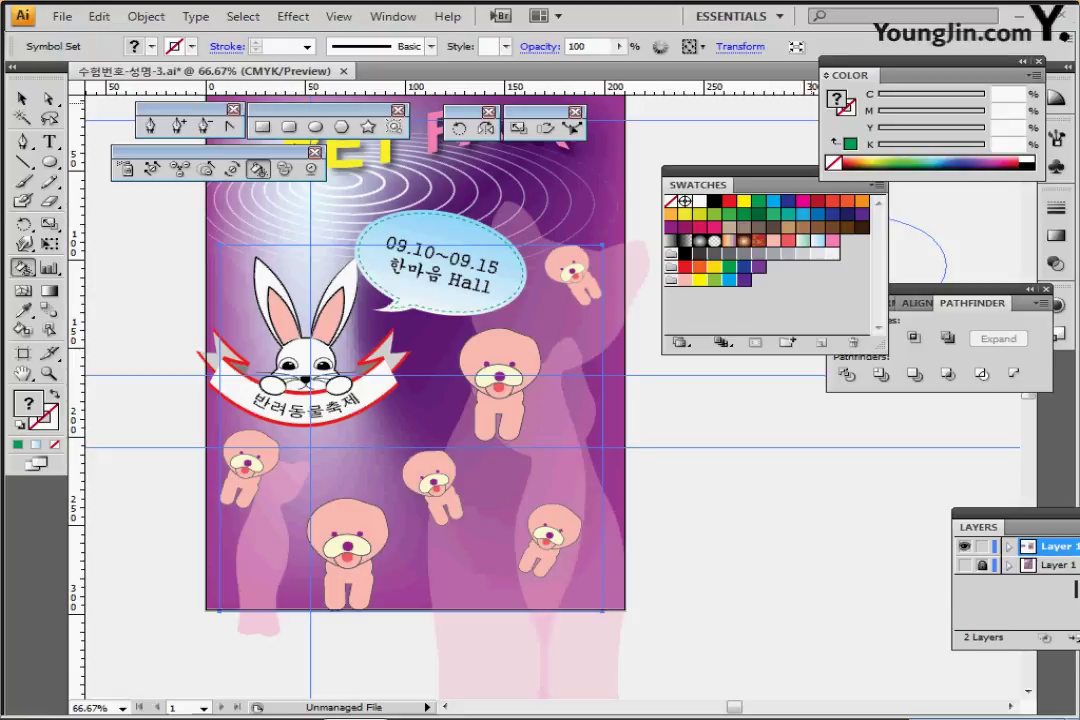
click(700, 280)
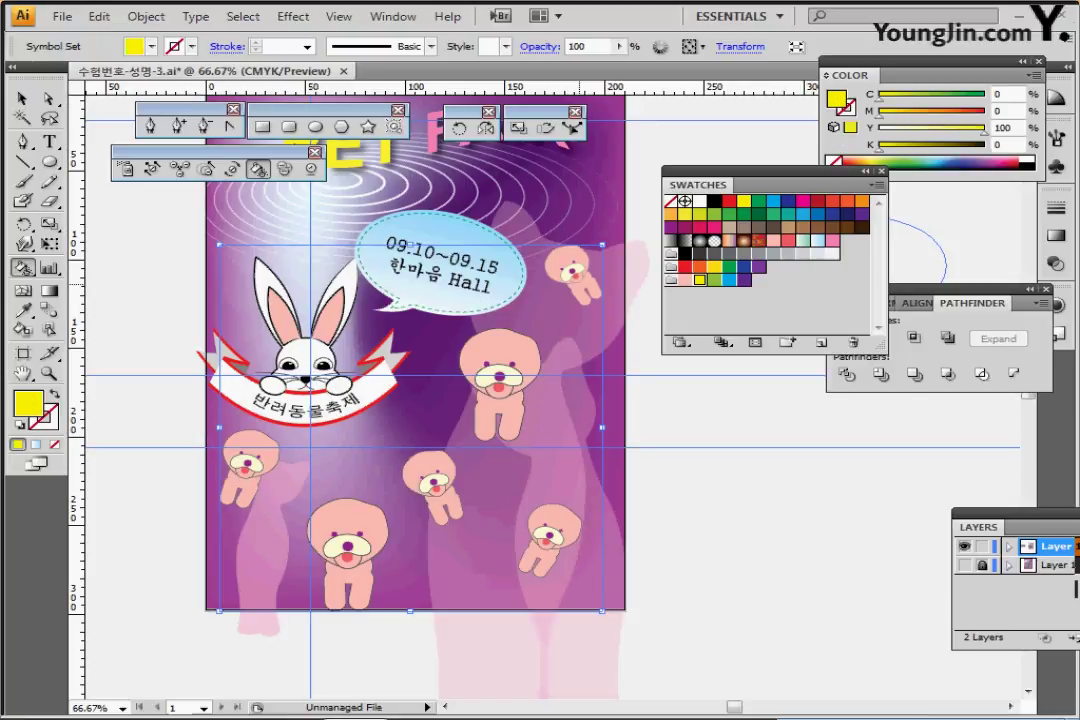
click(582, 268)
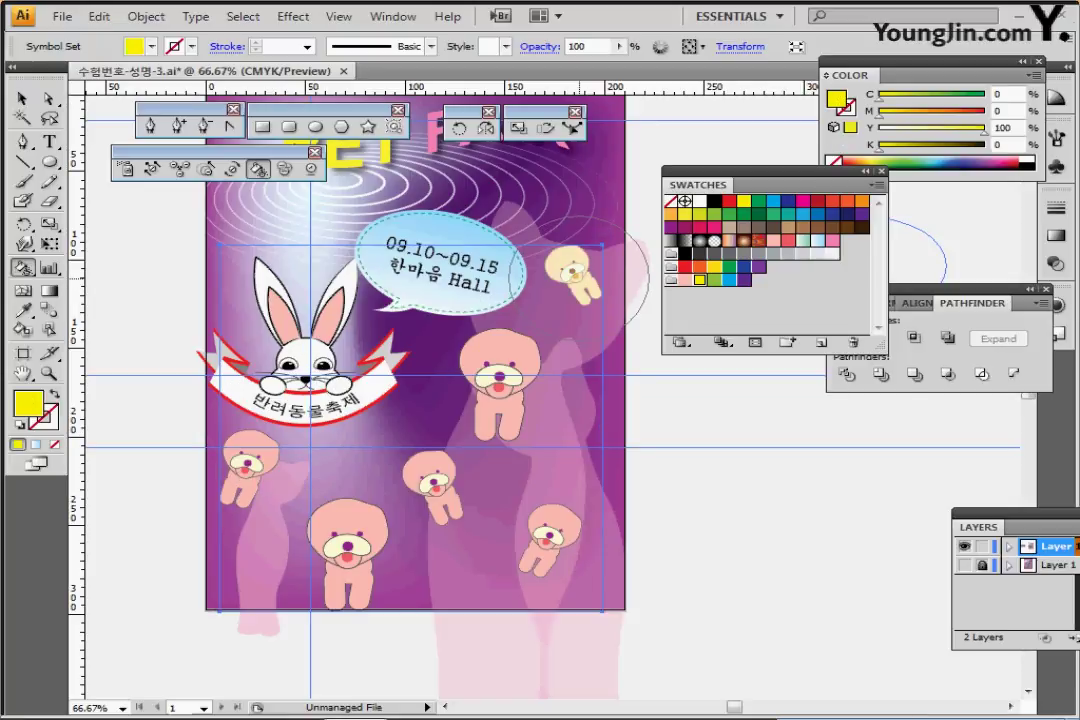
click(579, 278)
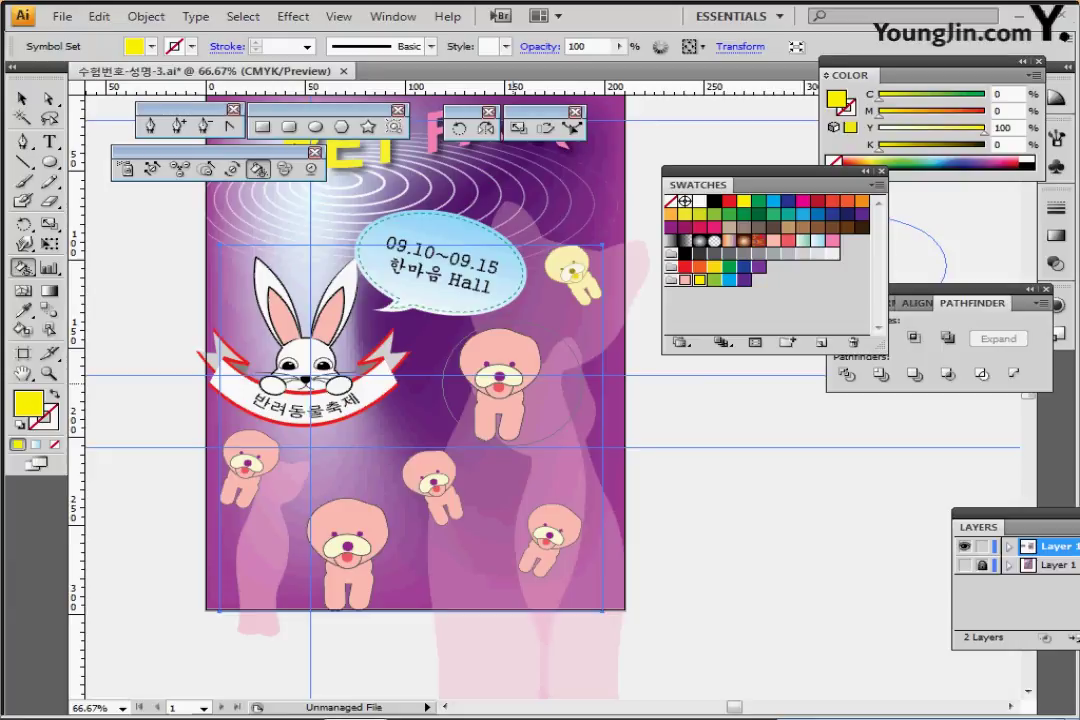
click(505, 376)
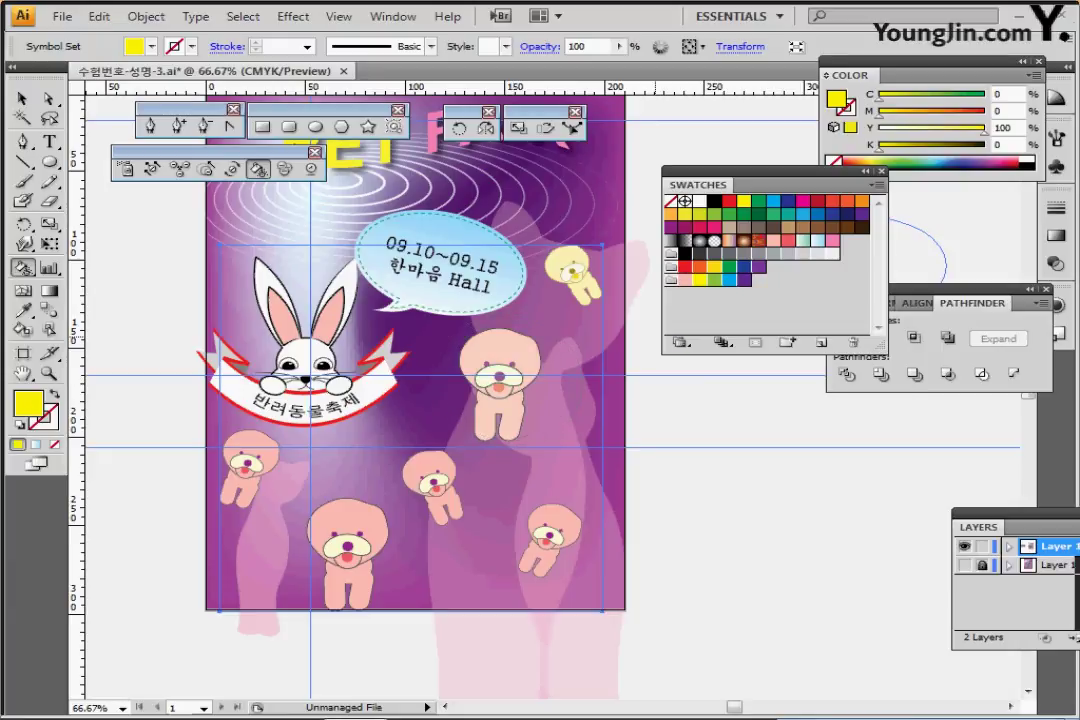
Stain the small central puppy cyan blue (C 100) and the lower-right puppy green (C 50, Y 100)
click(729, 280)
click(432, 483)
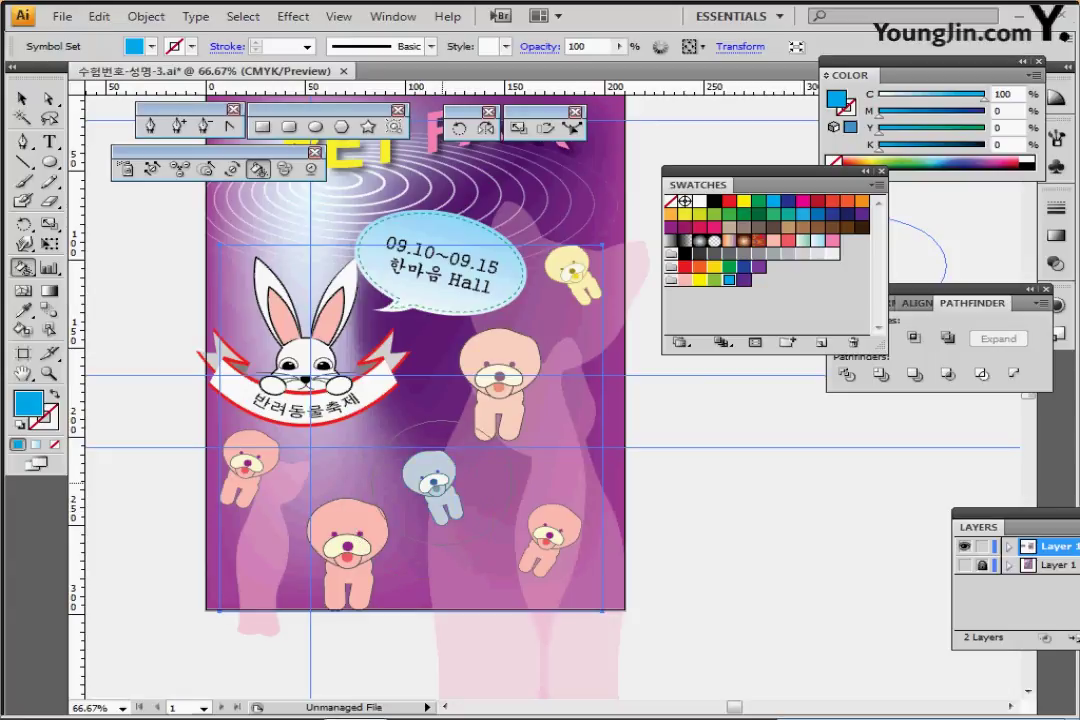
click(438, 483)
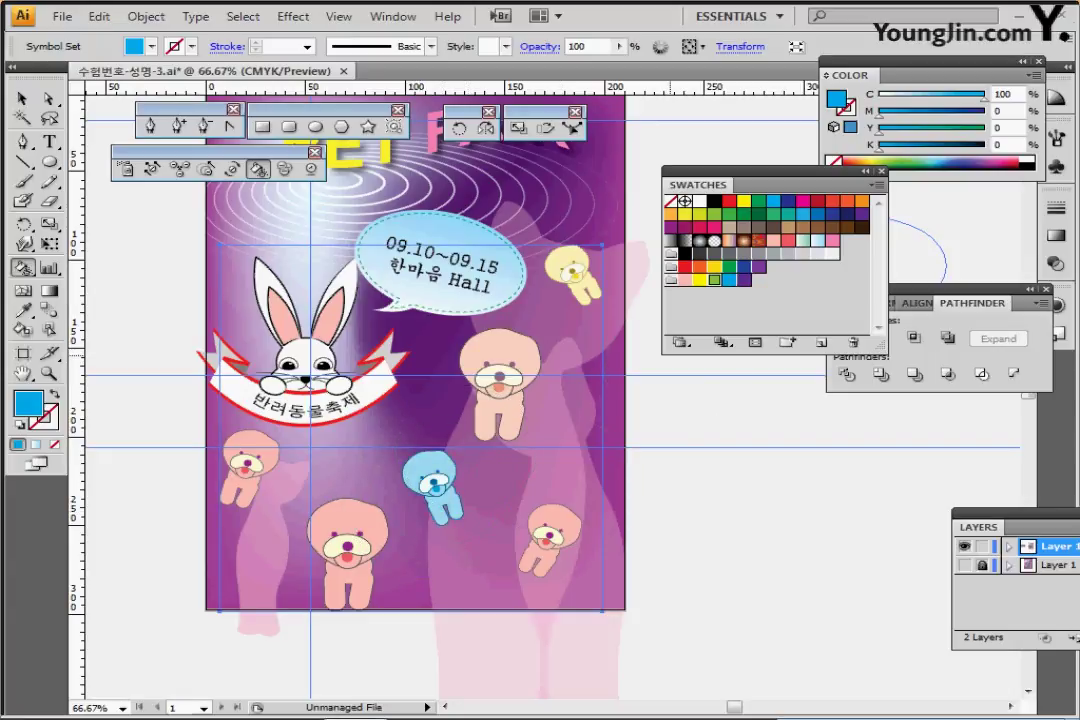
click(700, 213)
click(538, 540)
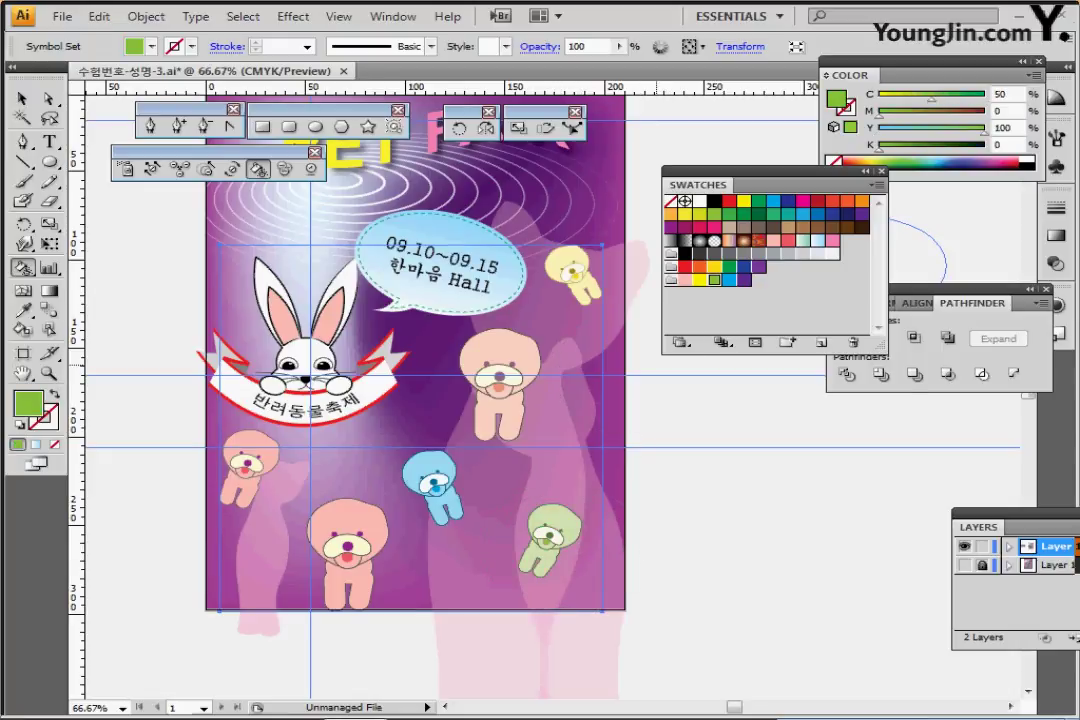
Stain the left puppy purple (C 75, M 100) and shrink it slightly with the Symbol Sizer
click(744, 279)
click(245, 462)
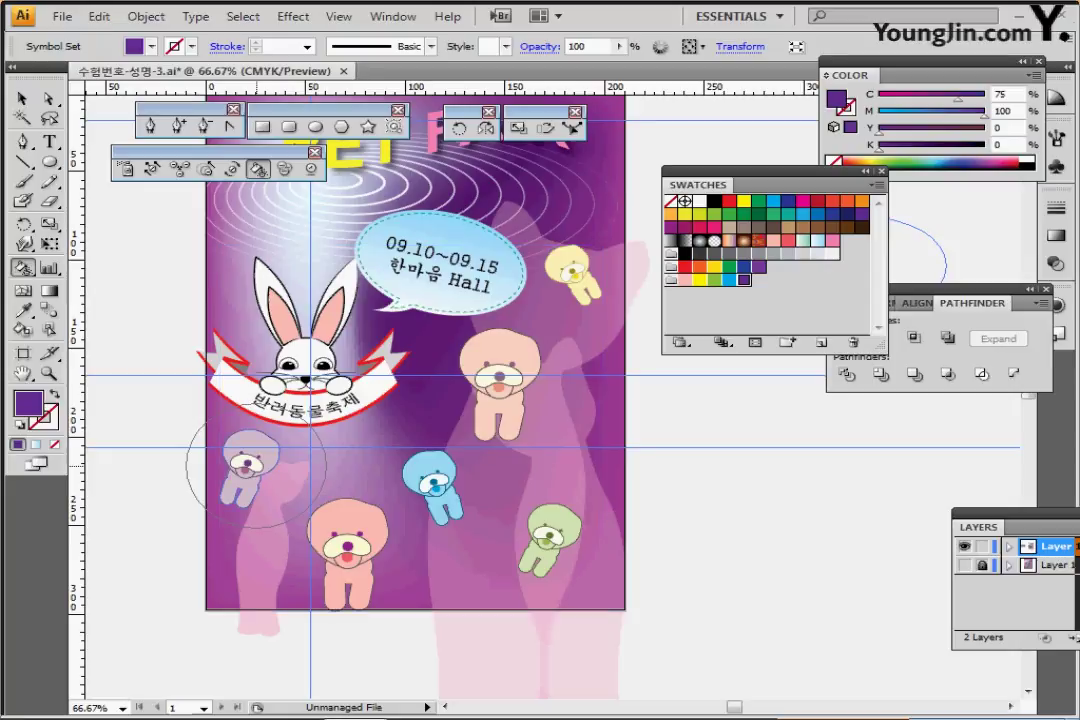
click(255, 467)
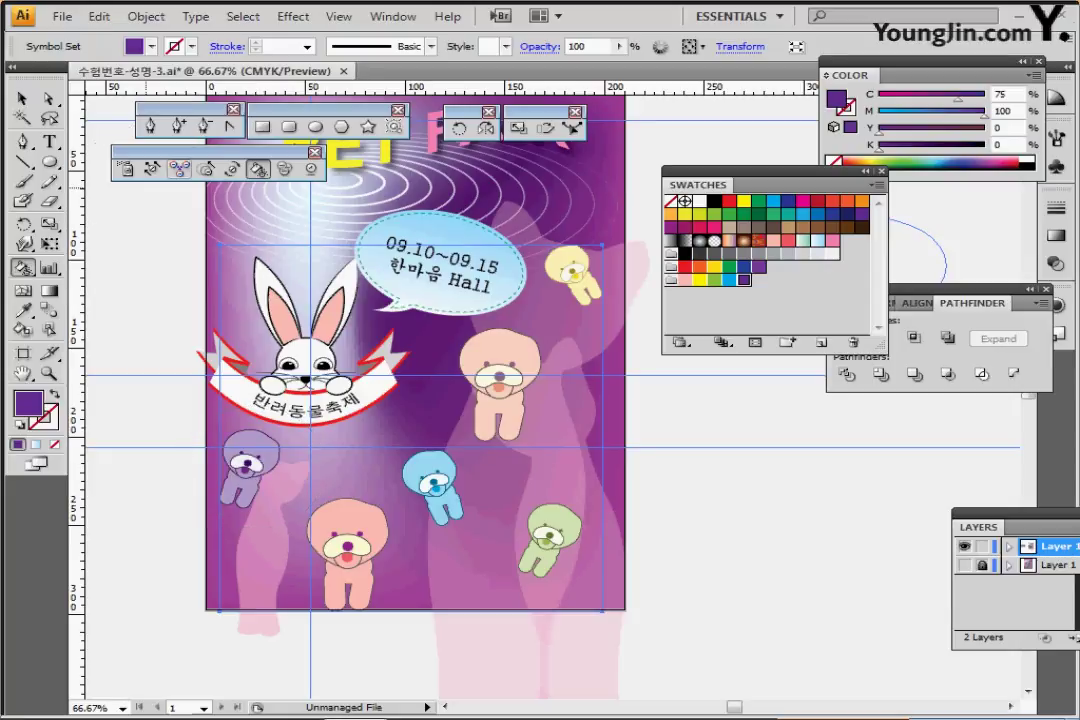
click(205, 168)
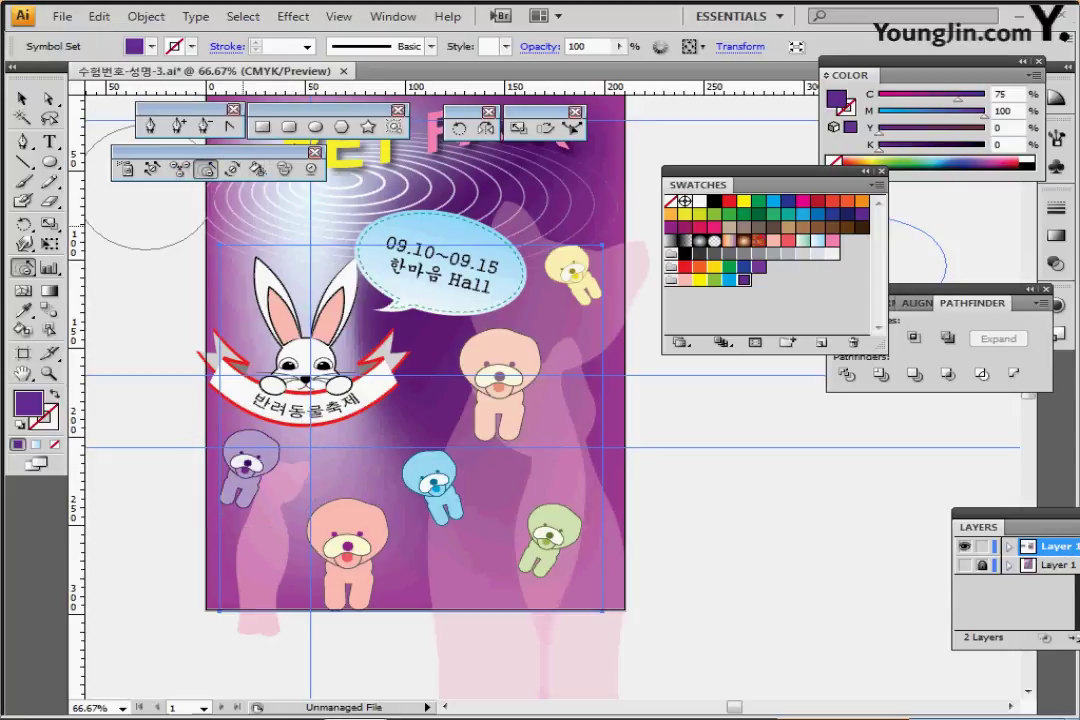
alt+click(252, 457)
Shift the purple puppy down, the blue and large middle puppies left and closer together, and the yellow and green puppies slightly right and down
click(152, 168)
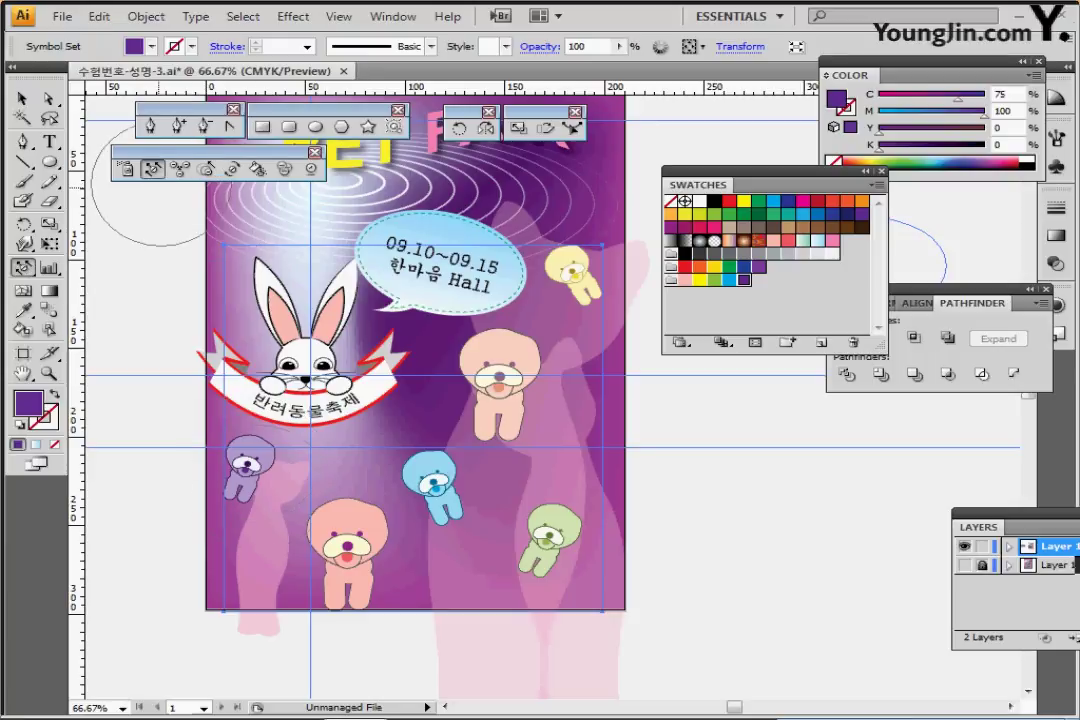
drag(245, 498, 256, 518)
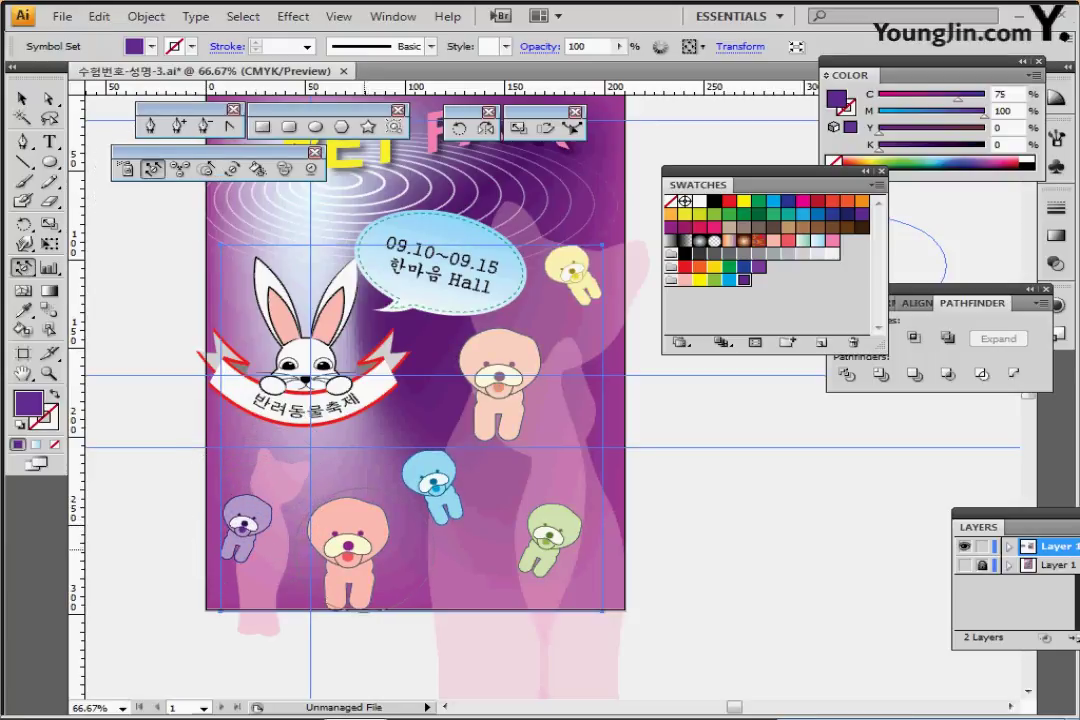
drag(434, 482, 425, 467)
mouse_move(488, 398)
mouse_down()
mouse_move(458, 398)
mouse_move(491, 396)
mouse_up()
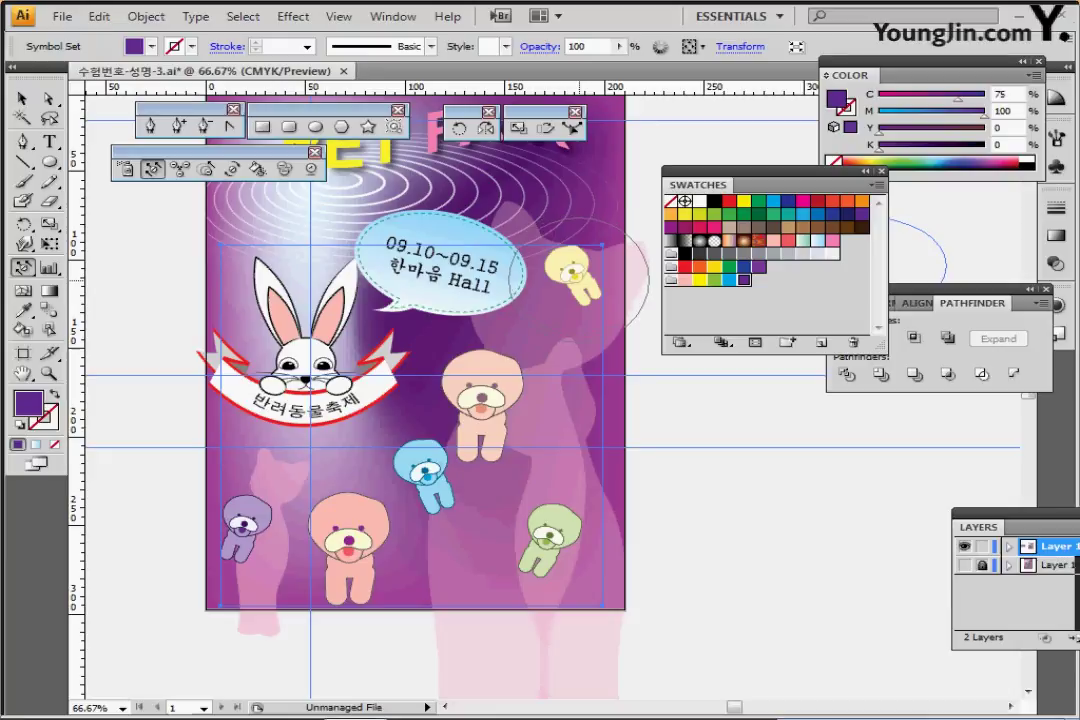
drag(586, 286, 594, 293)
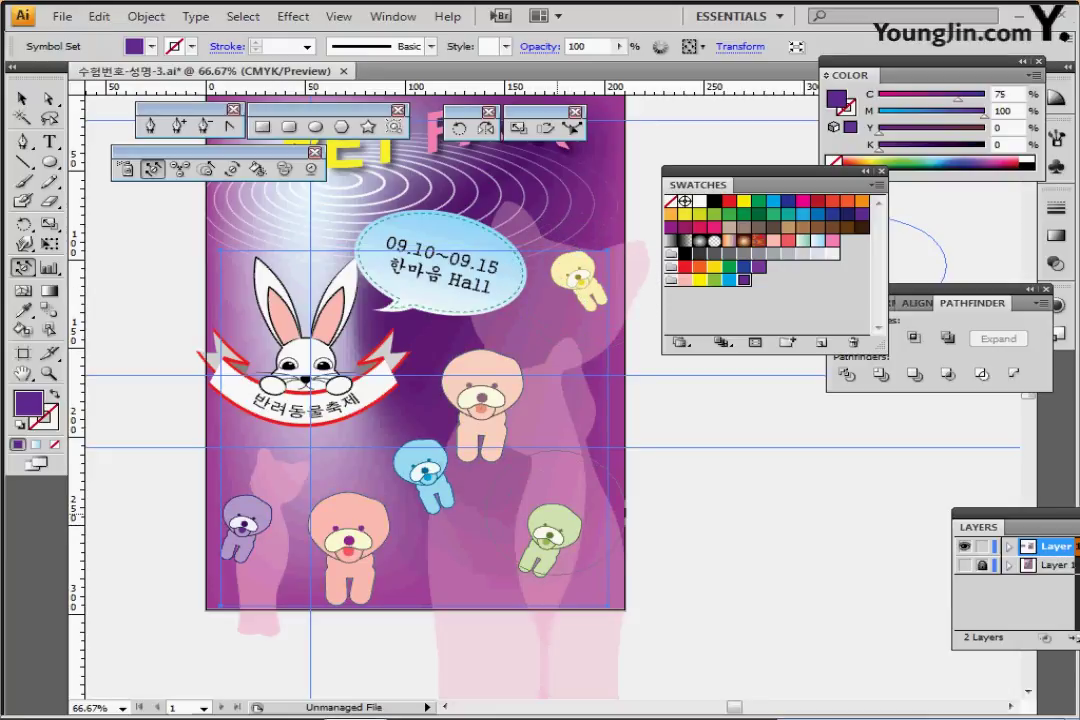
drag(562, 528, 575, 536)
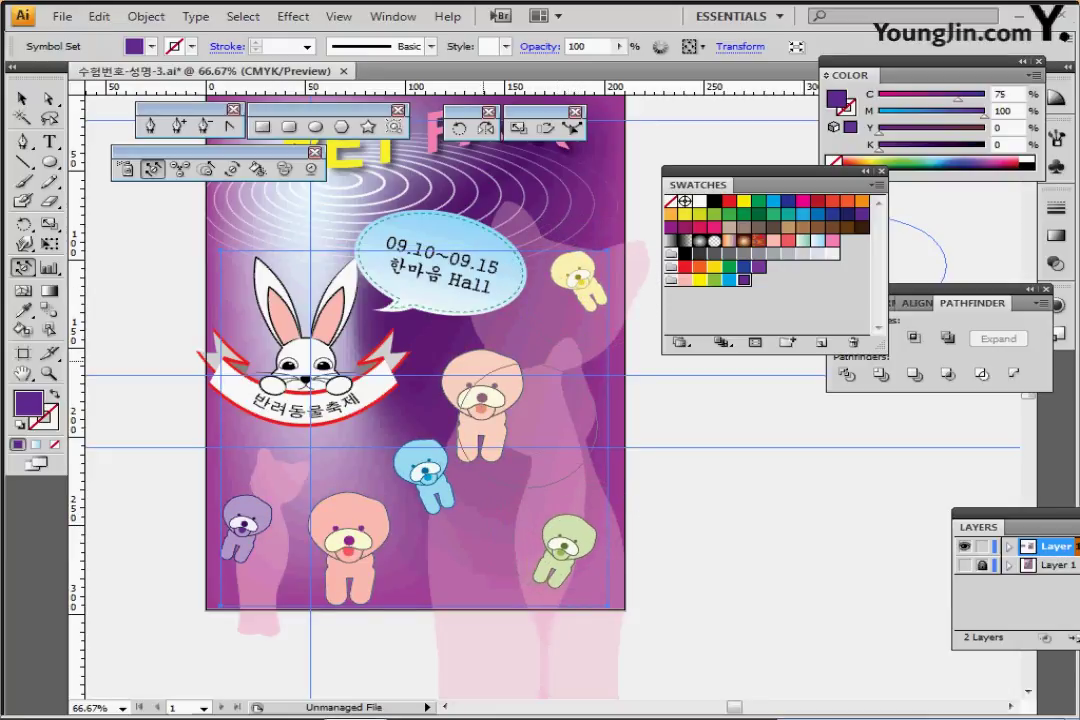
Shrink the green lower-right puppy slightly with the Symbol Sizer and save the document
click(206, 168)
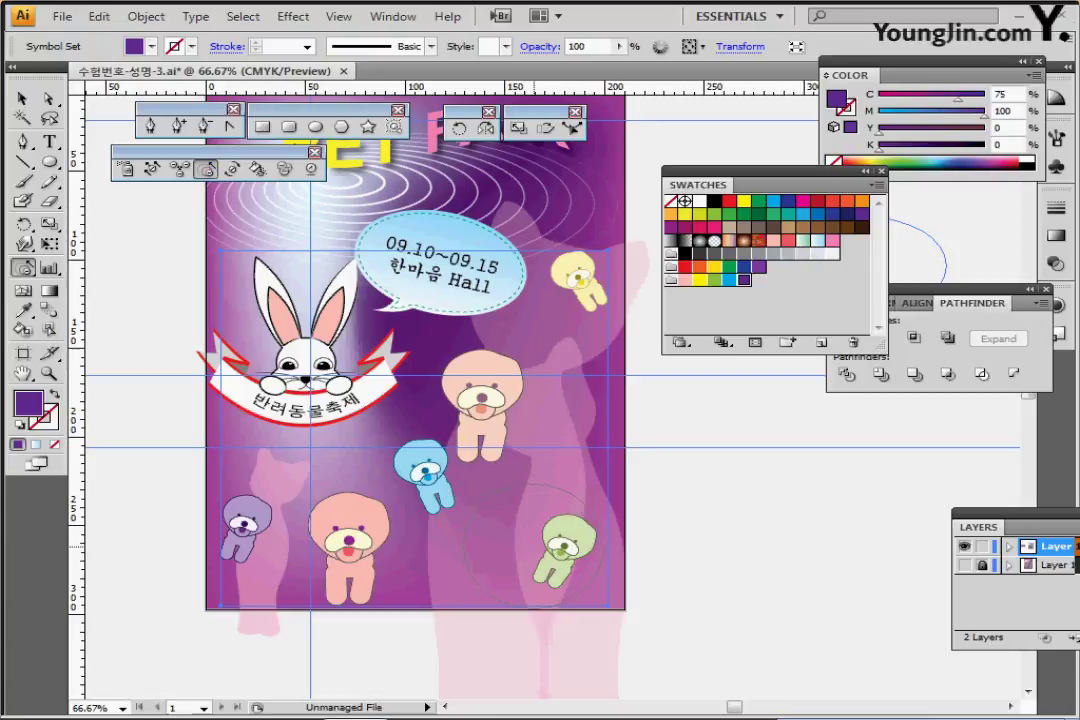
click(535, 545)
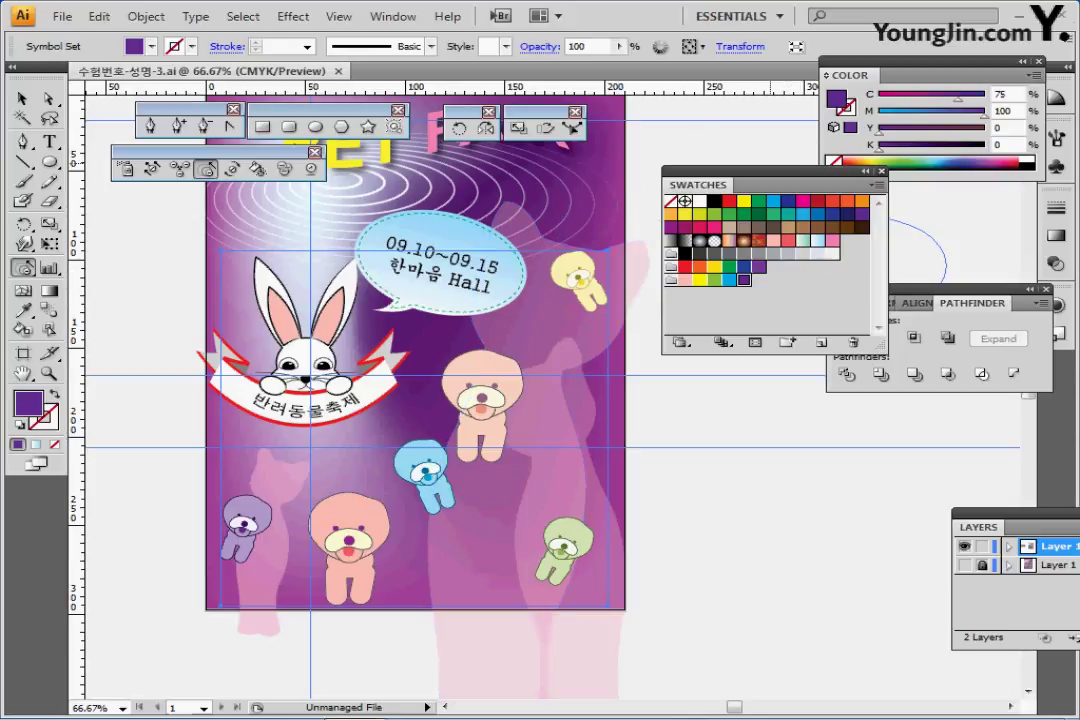
click(881, 171)
Create a 210 x 297 mm rectangle from the artboard's upper-left corner so that it covers the whole poster
scroll(537, 395, up, 1)
scroll(526, 306, down, 1)
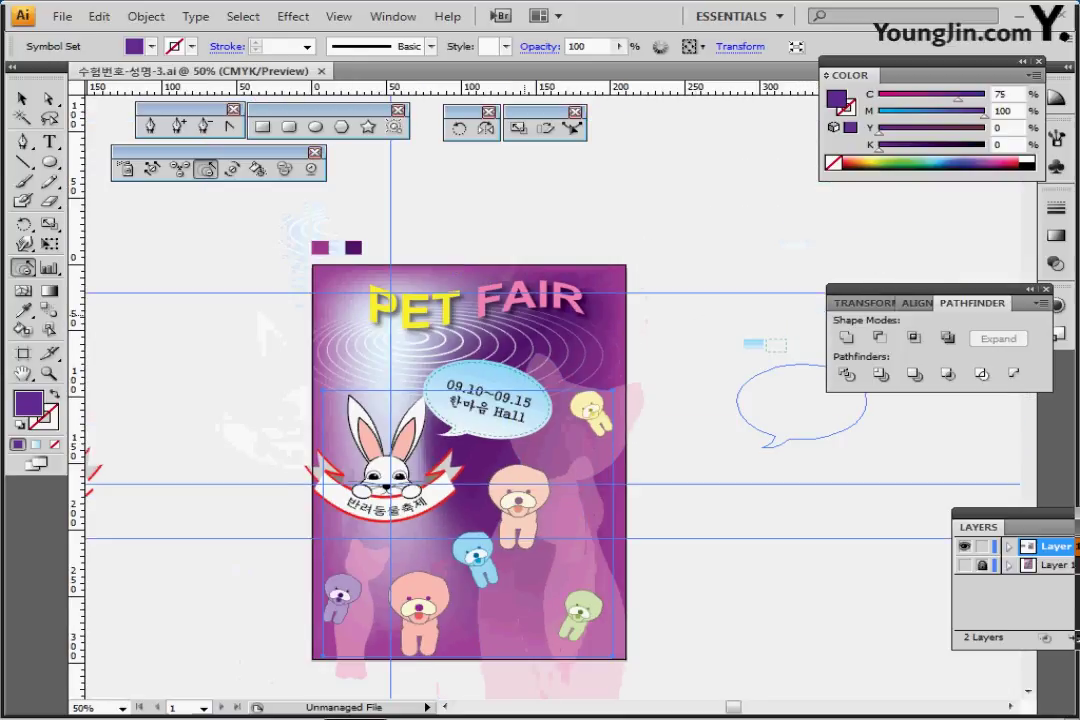
drag(526, 306, 460, 253)
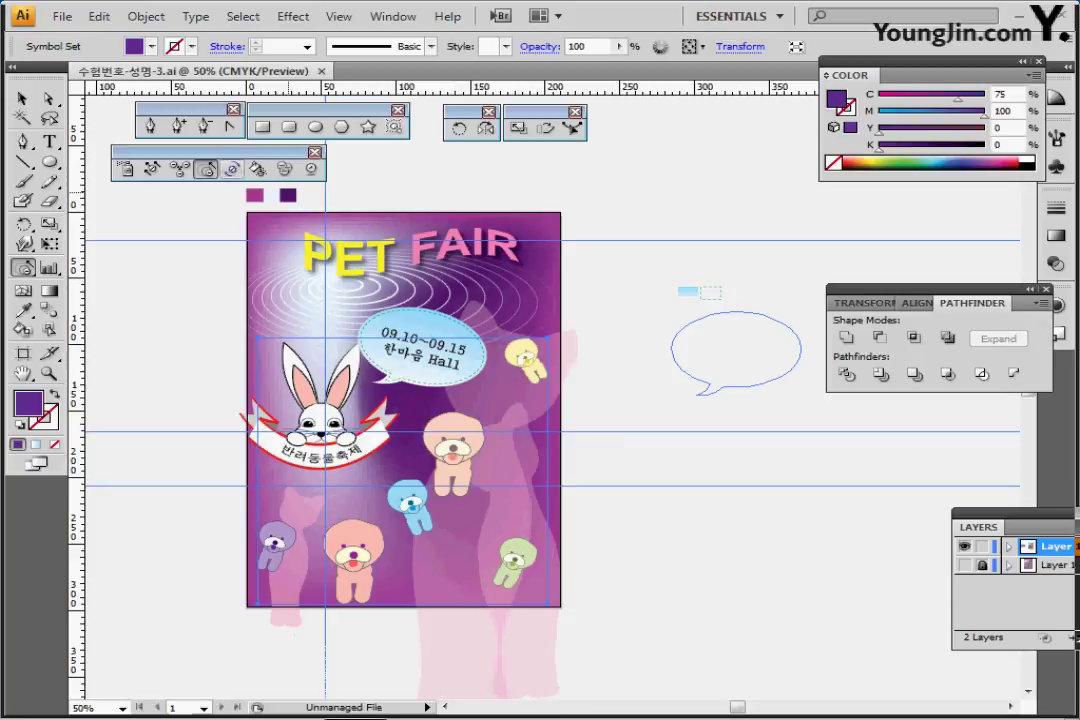
click(262, 127)
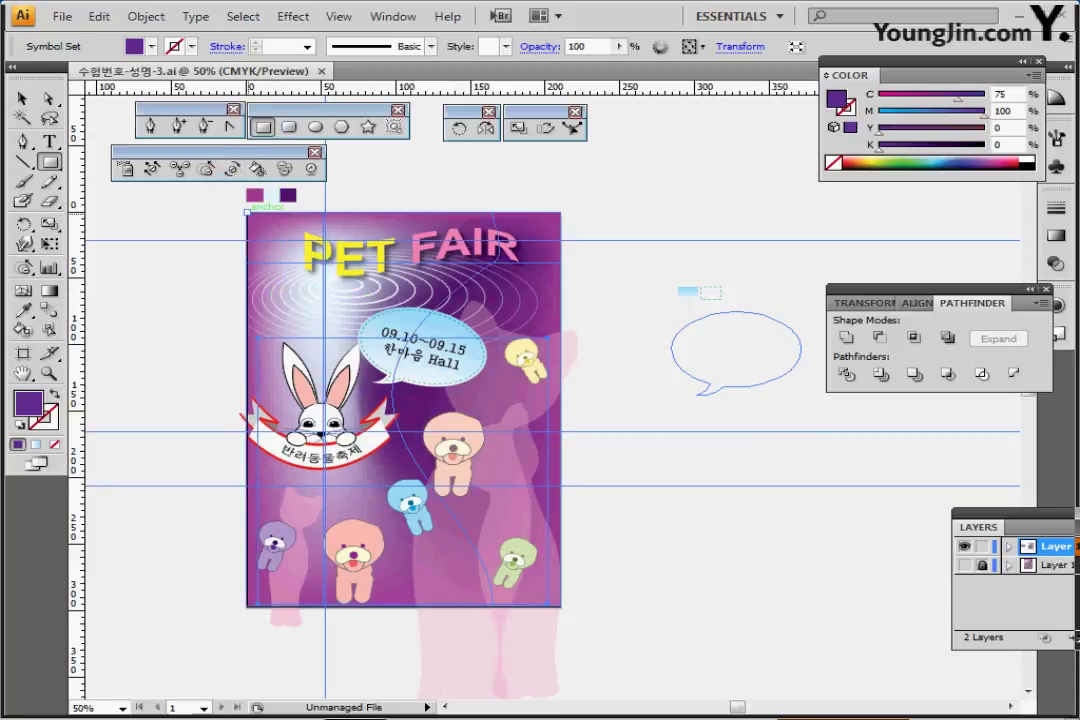
click(247, 212)
key(Return)
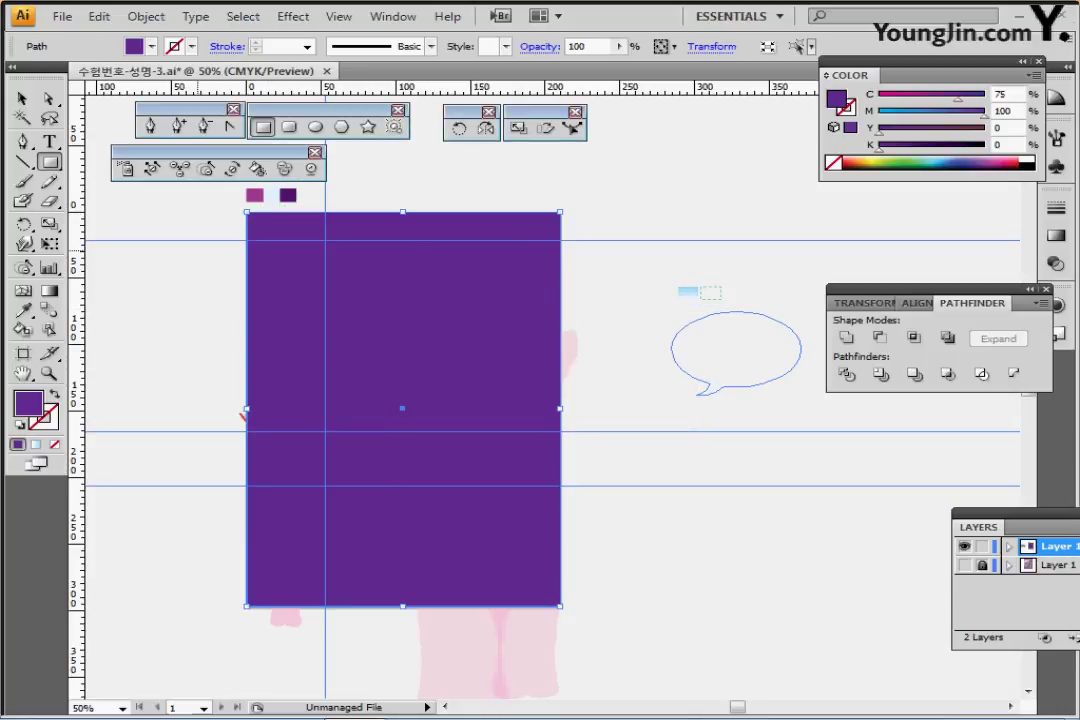
Clip all of the artwork to the poster-sized rectangle with a clipping mask, and deselect it
click(146, 16)
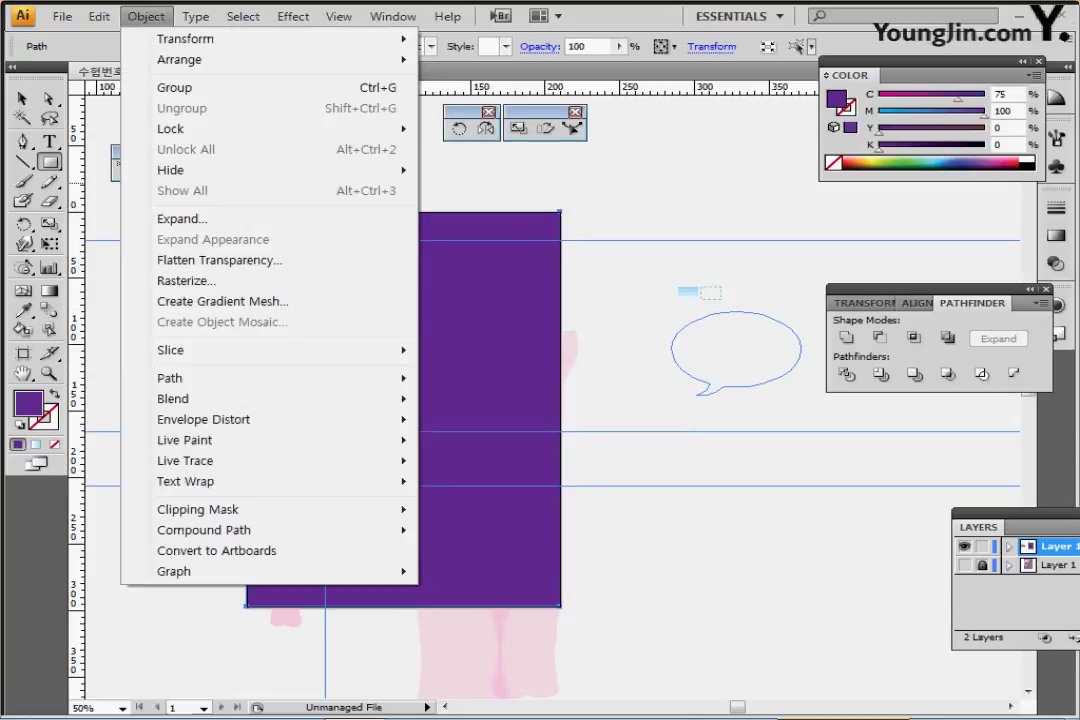
click(146, 16)
click(146, 16)
click(146, 16)
key(ctrl+a)
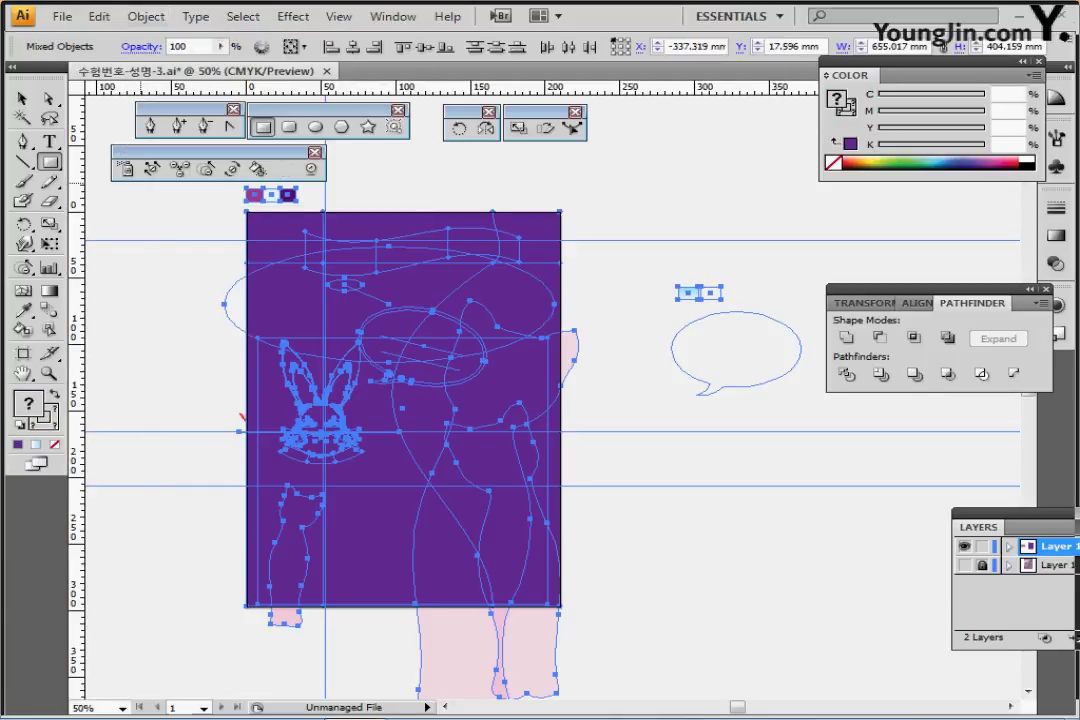
right_click(379, 285)
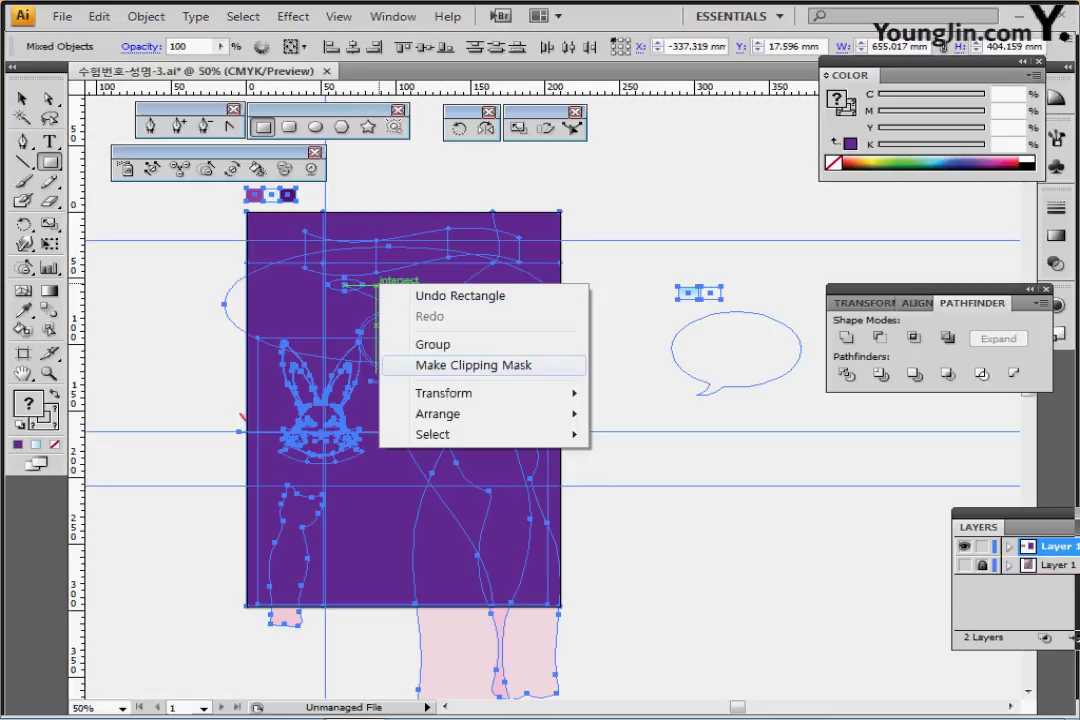
click(473, 365)
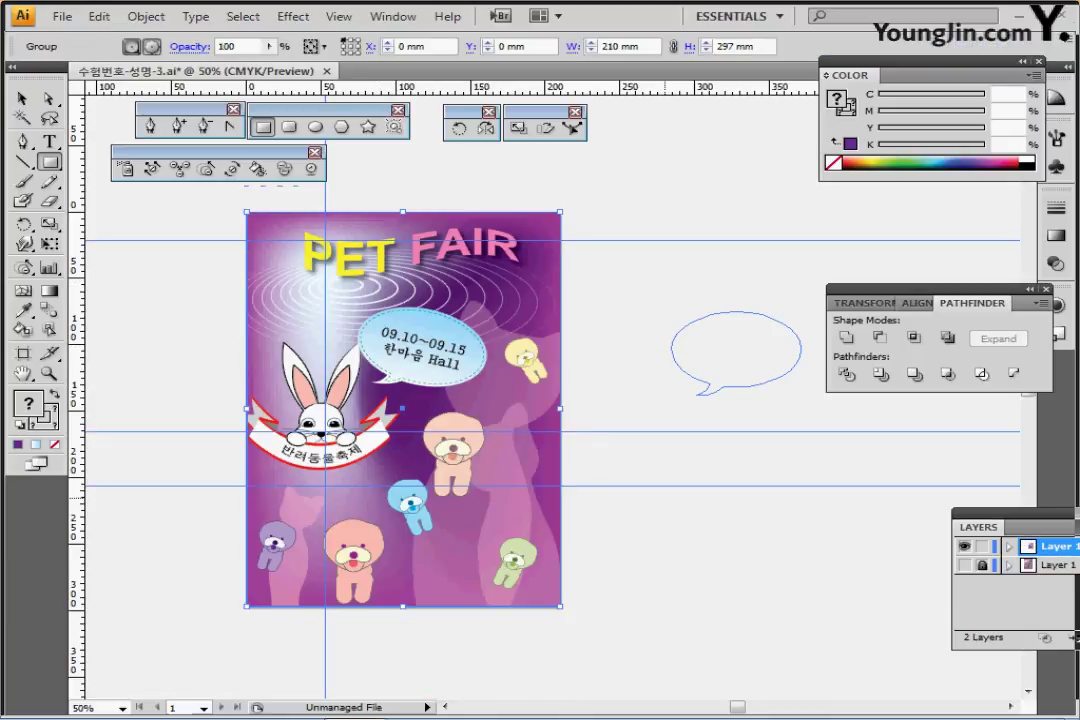
ctrl+click(665, 497)
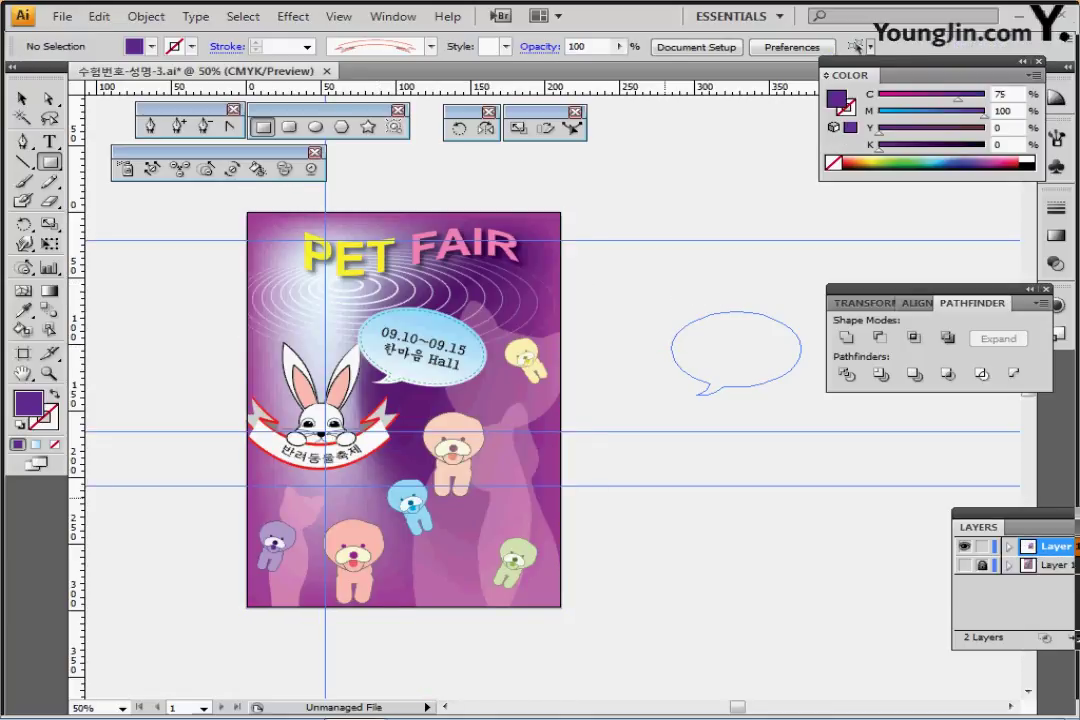
Hide the guides and save the finished poster document
key(ctrl+semicolon)
key(ctrl+s)
drag(678, 388, 600, 371)
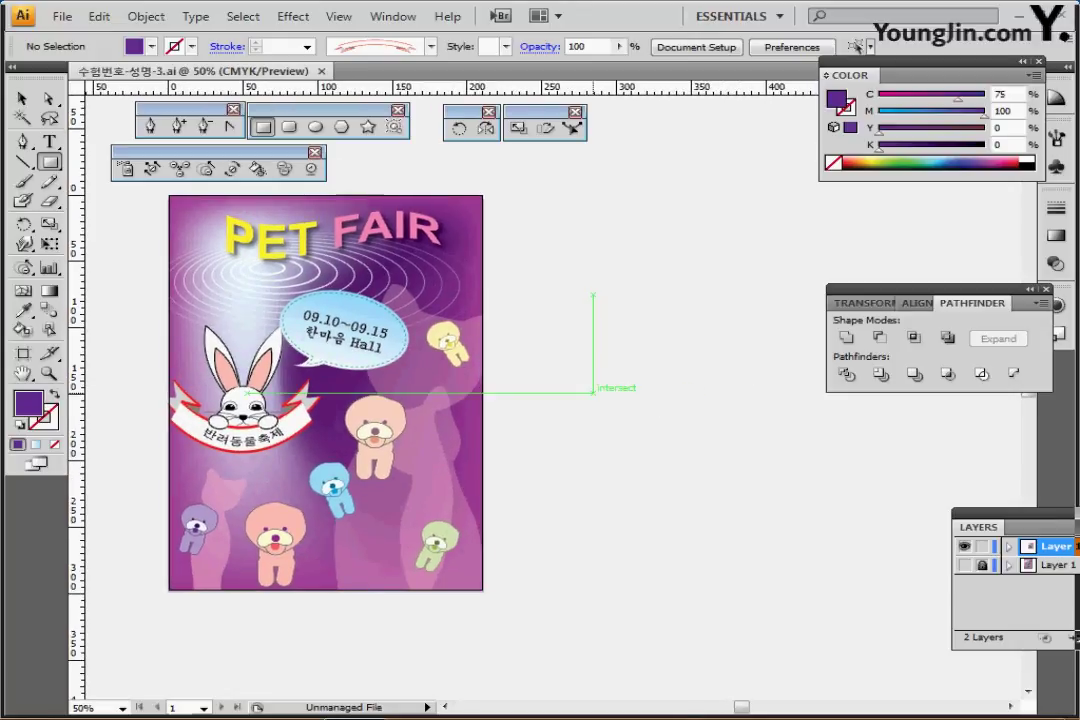